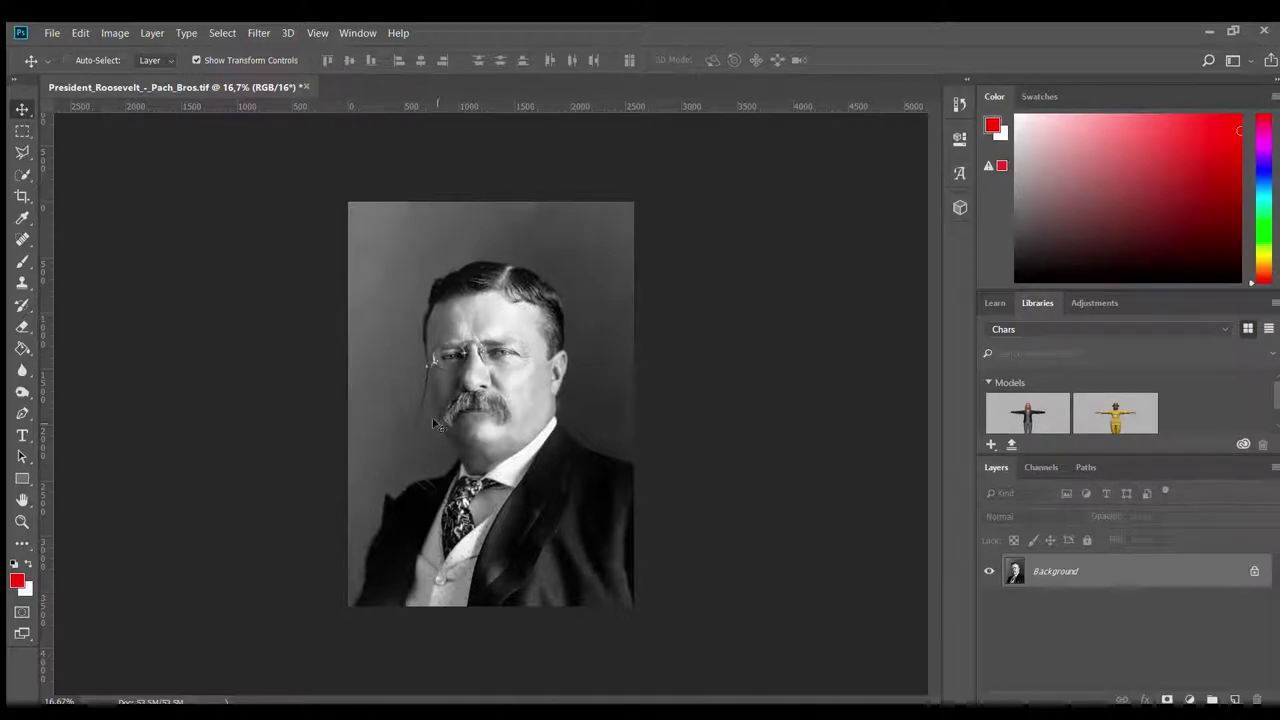
Duplicate the background photo and name the copy Original
key(ctrl+plus)
key(ctrl+j)
double_click(1050, 571)
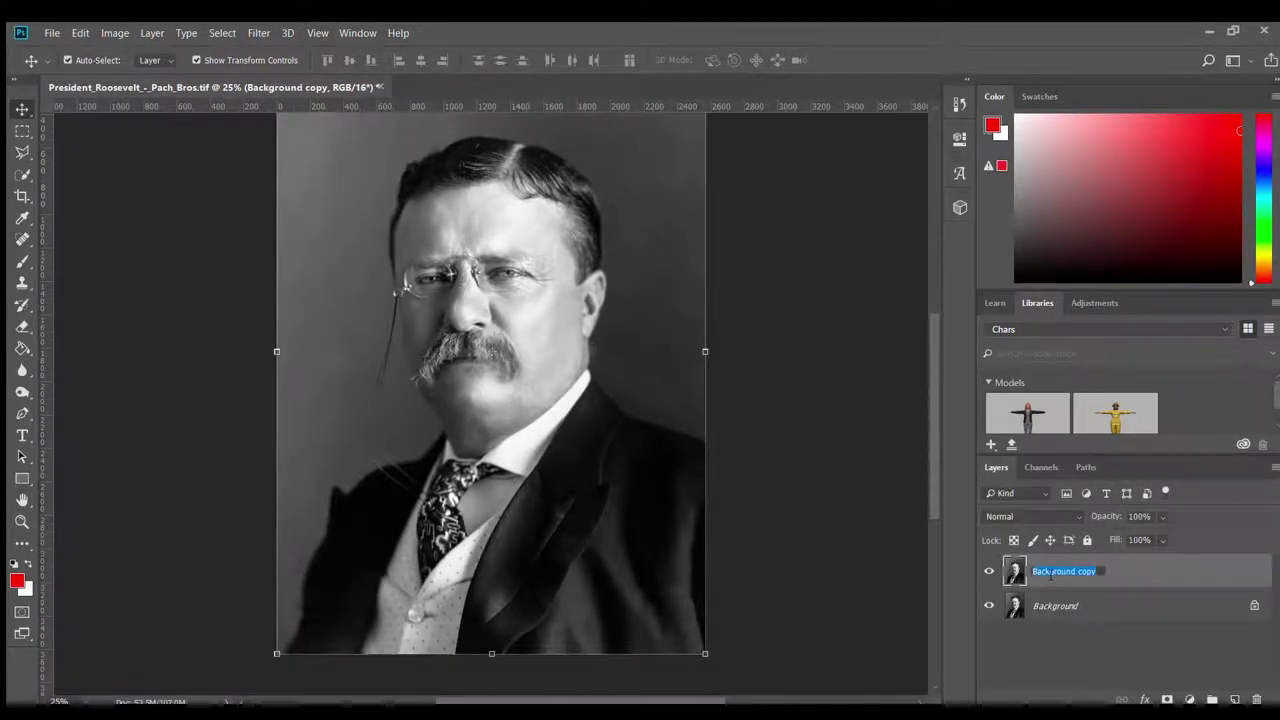
Quick-select the face and trim the cheek edge with the Polygonal Lasso
key(m)
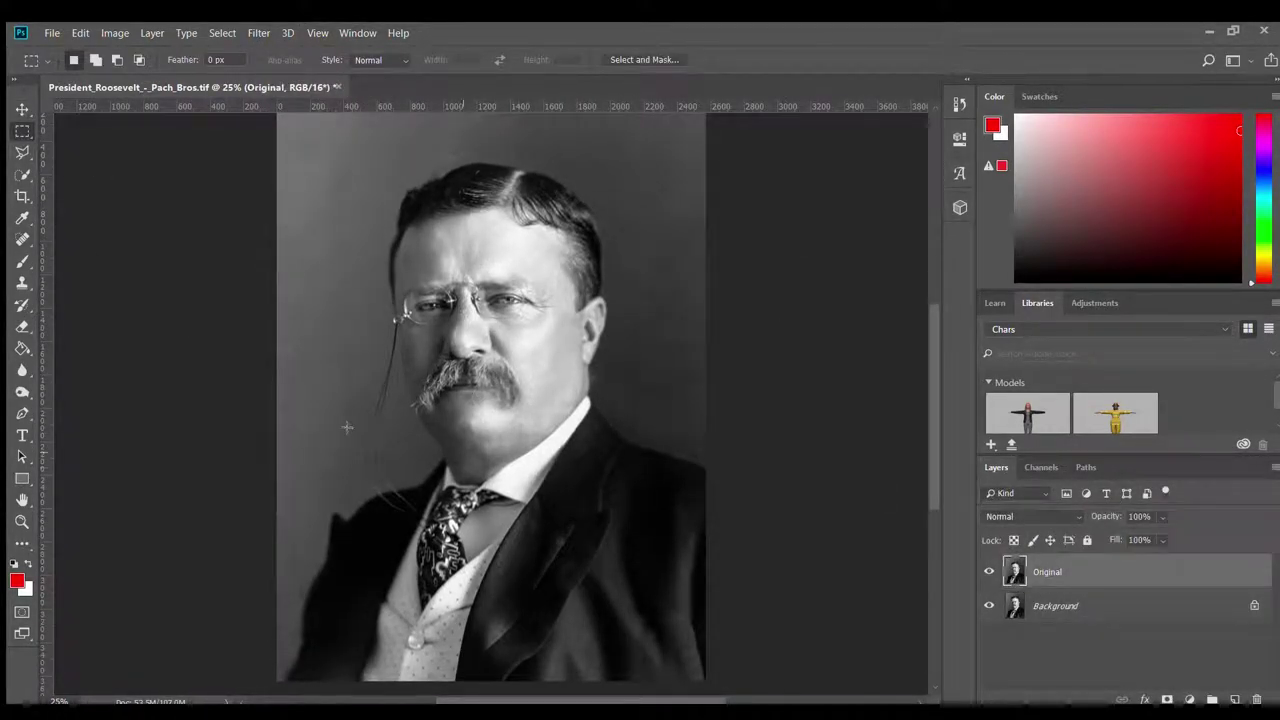
scroll(343, 423, up, 2)
key(w)
drag(405, 338, 460, 300)
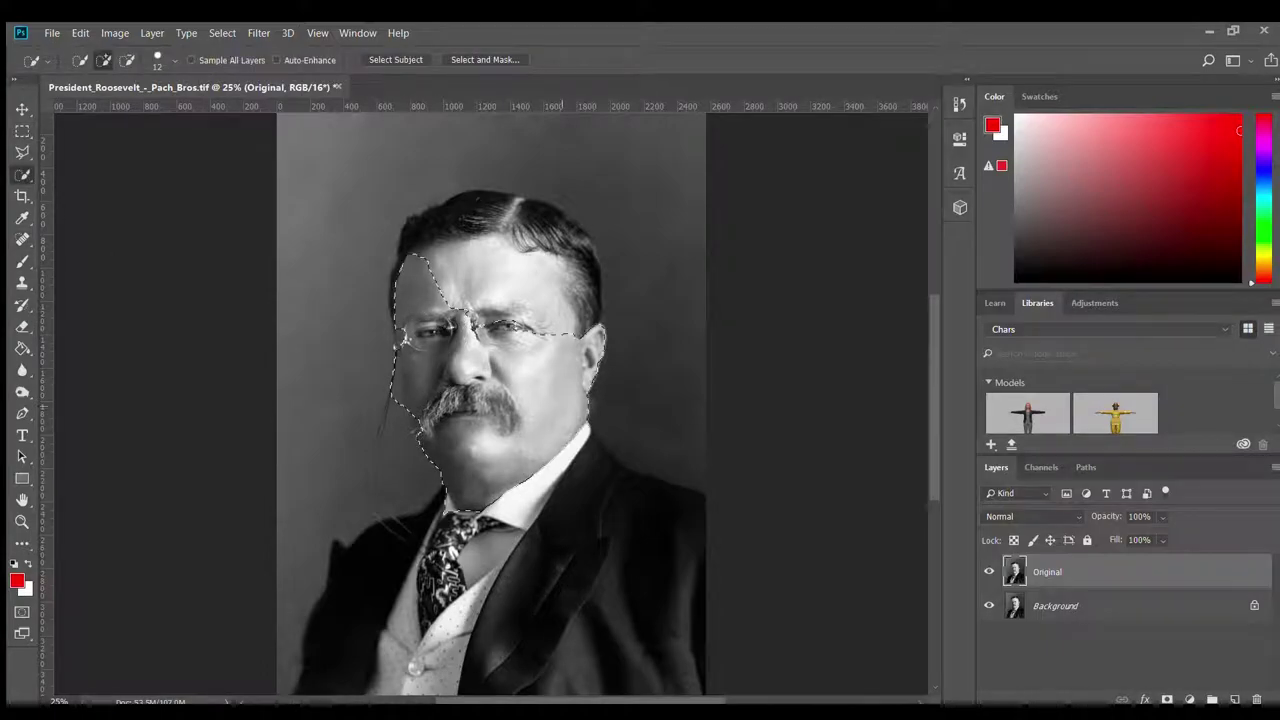
key(ctrl+plus)
key(shift+l)
click(300, 290)
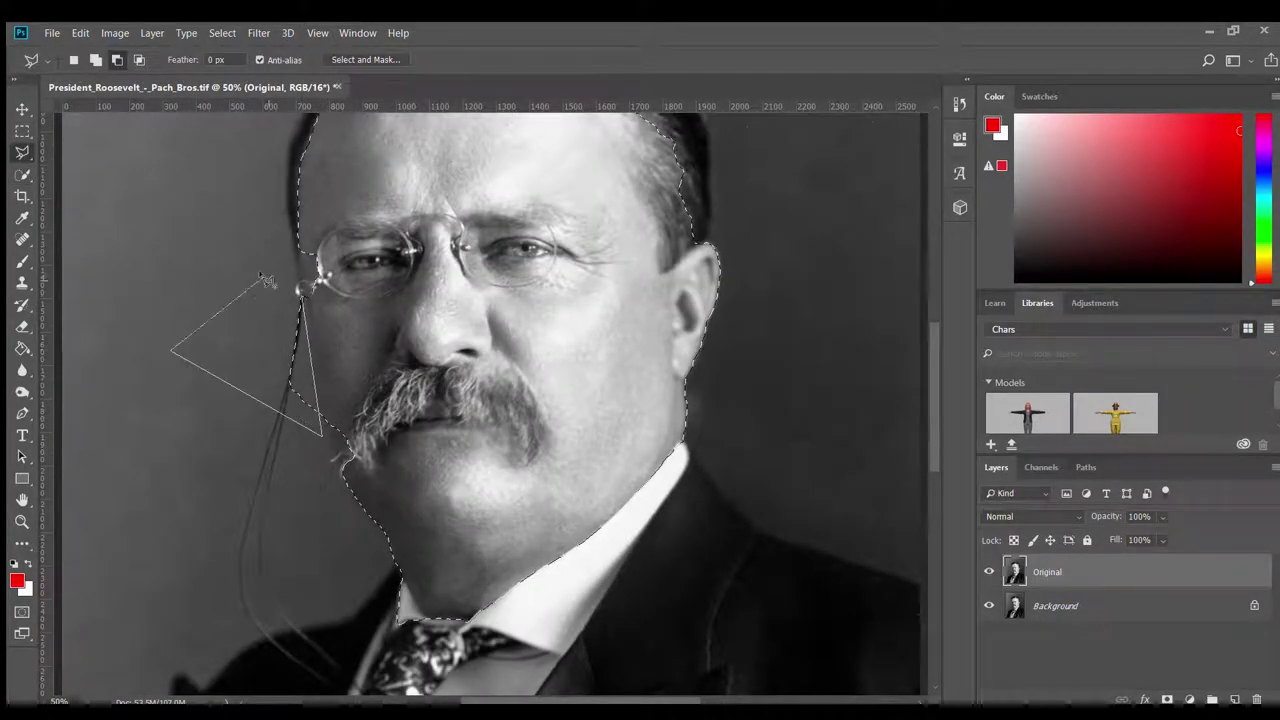
double_click(325, 425)
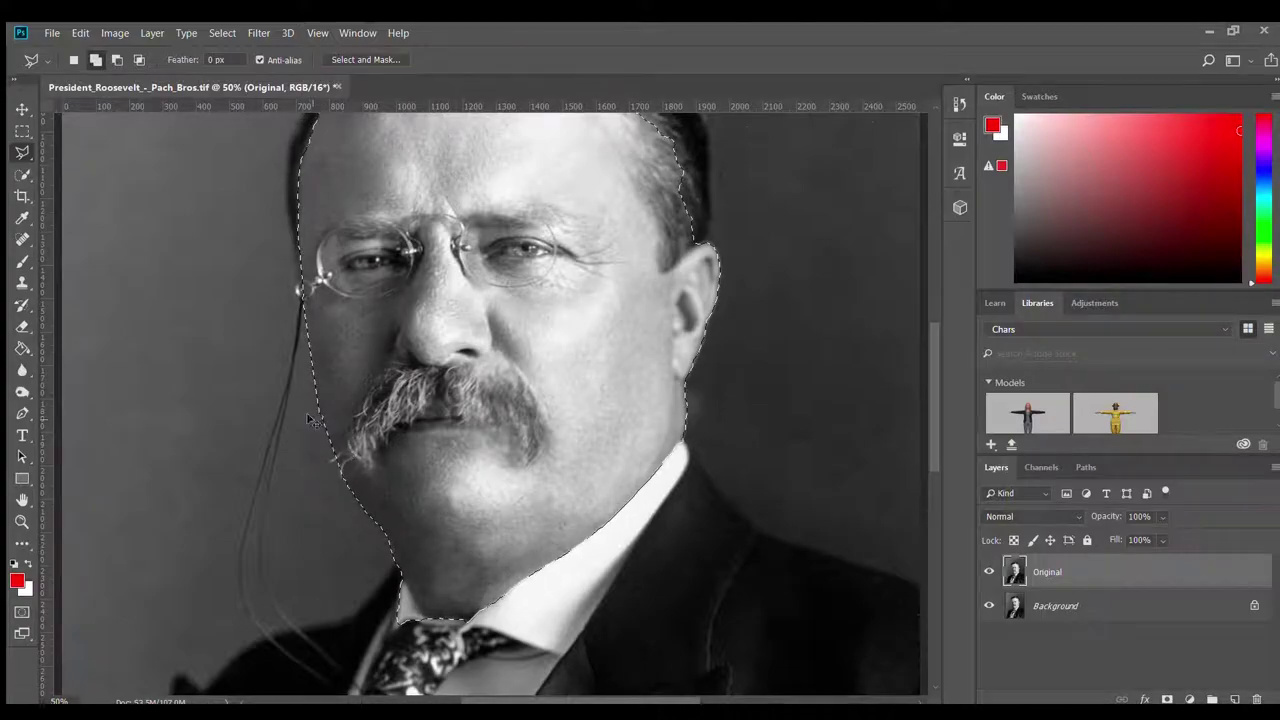
Open Select and Mask to view the face selection on white
scroll(397, 495, down, 2)
scroll(425, 514, up, 5)
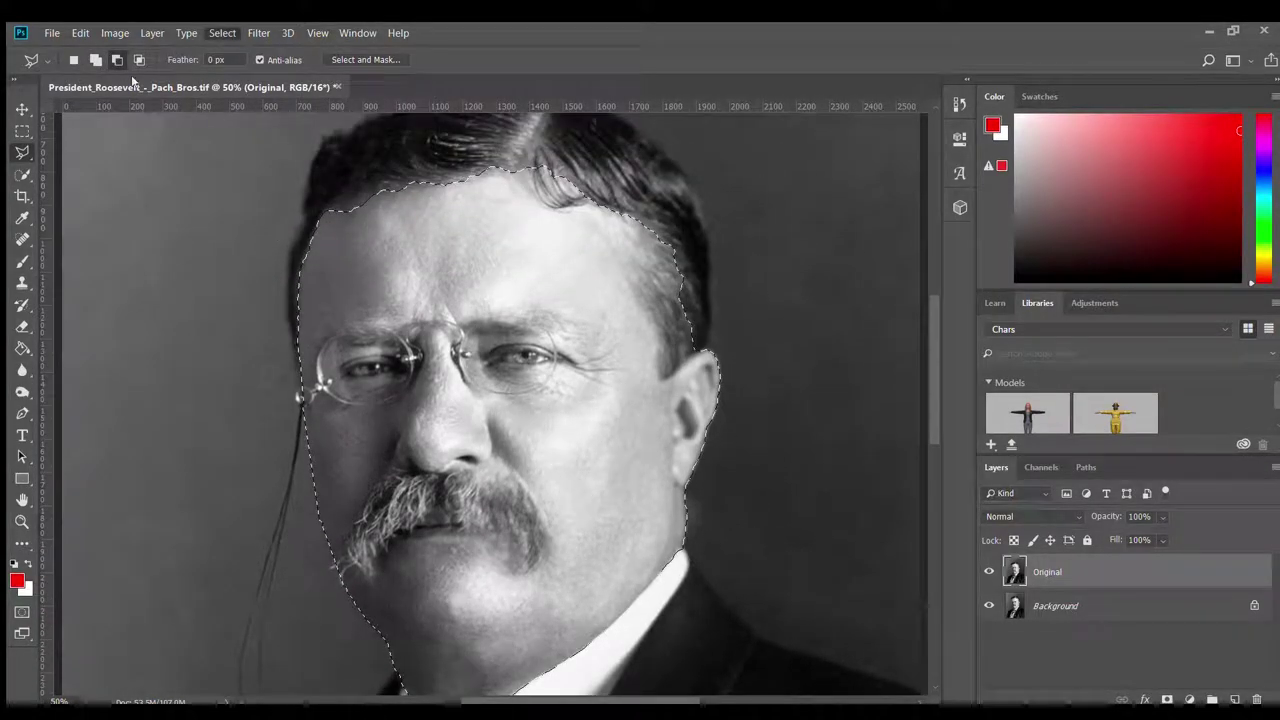
click(365, 59)
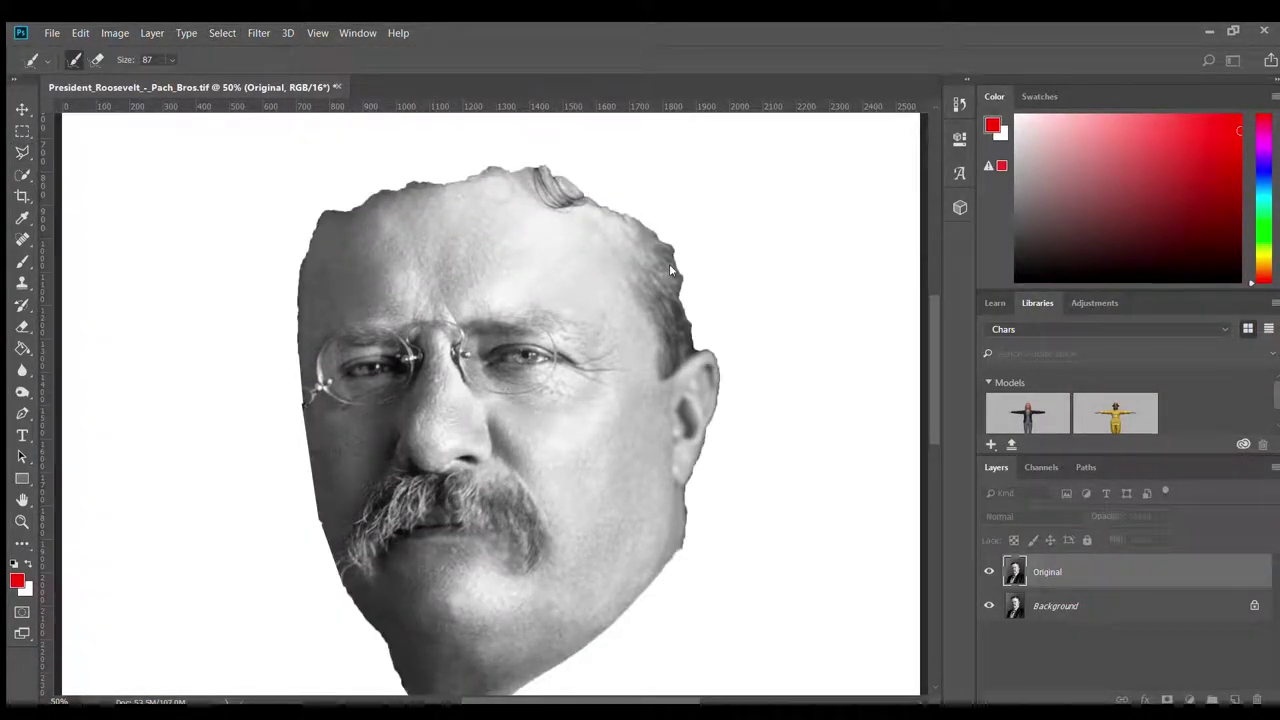
Brush the hair edges back into the face selection, erase the left cheek edge, and apply
drag(307, 292, 432, 192)
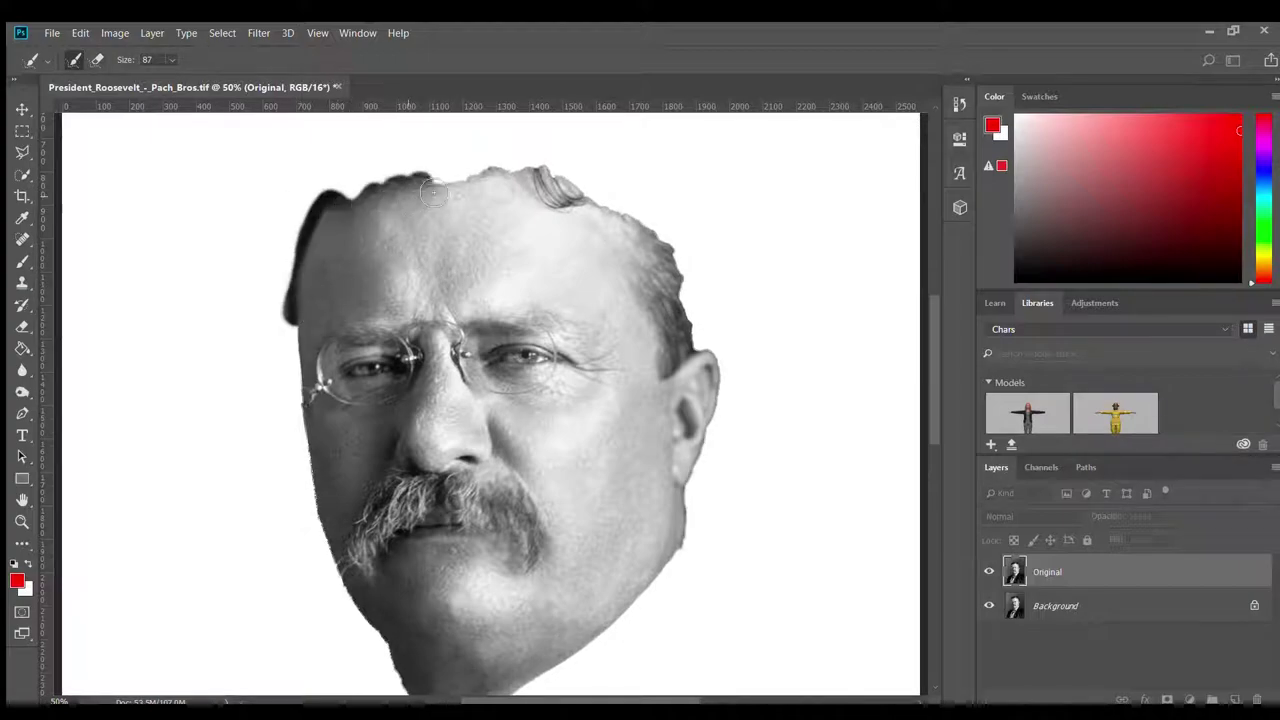
drag(578, 210, 644, 219)
scroll(680, 450, down, 1)
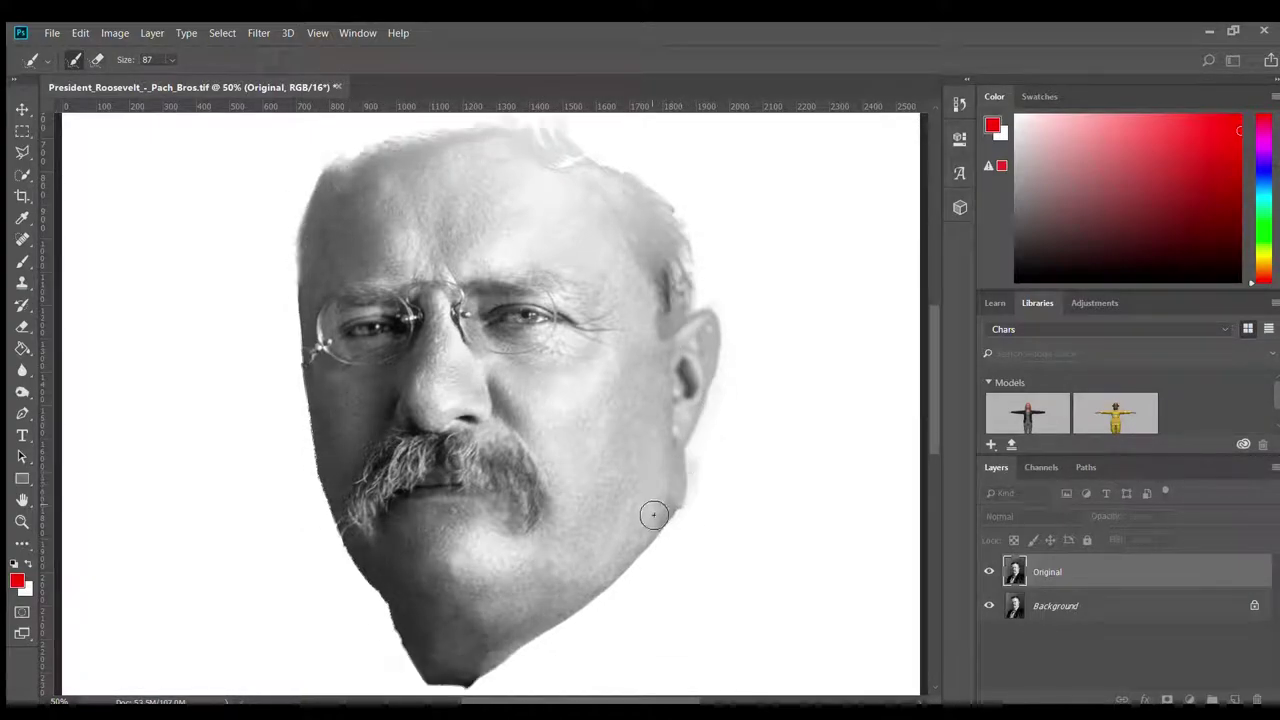
scroll(620, 540, down, 2)
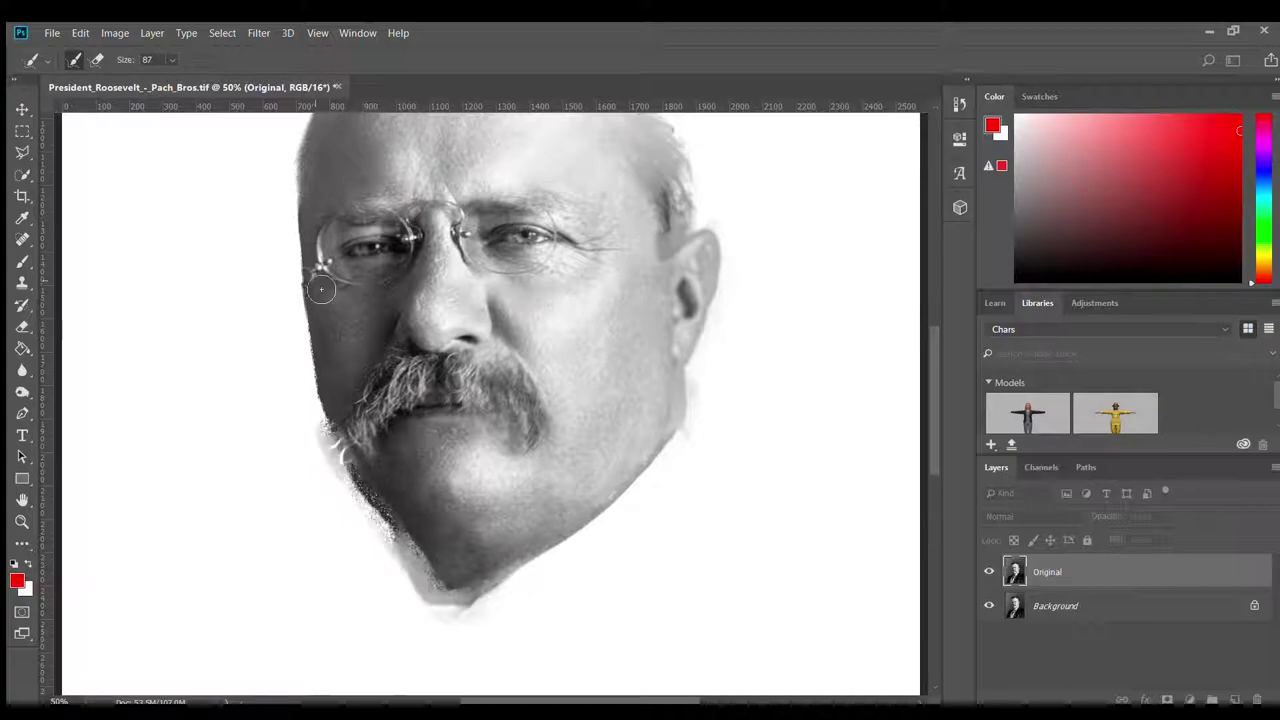
scroll(400, 520, up, 1)
drag(318, 285, 465, 615)
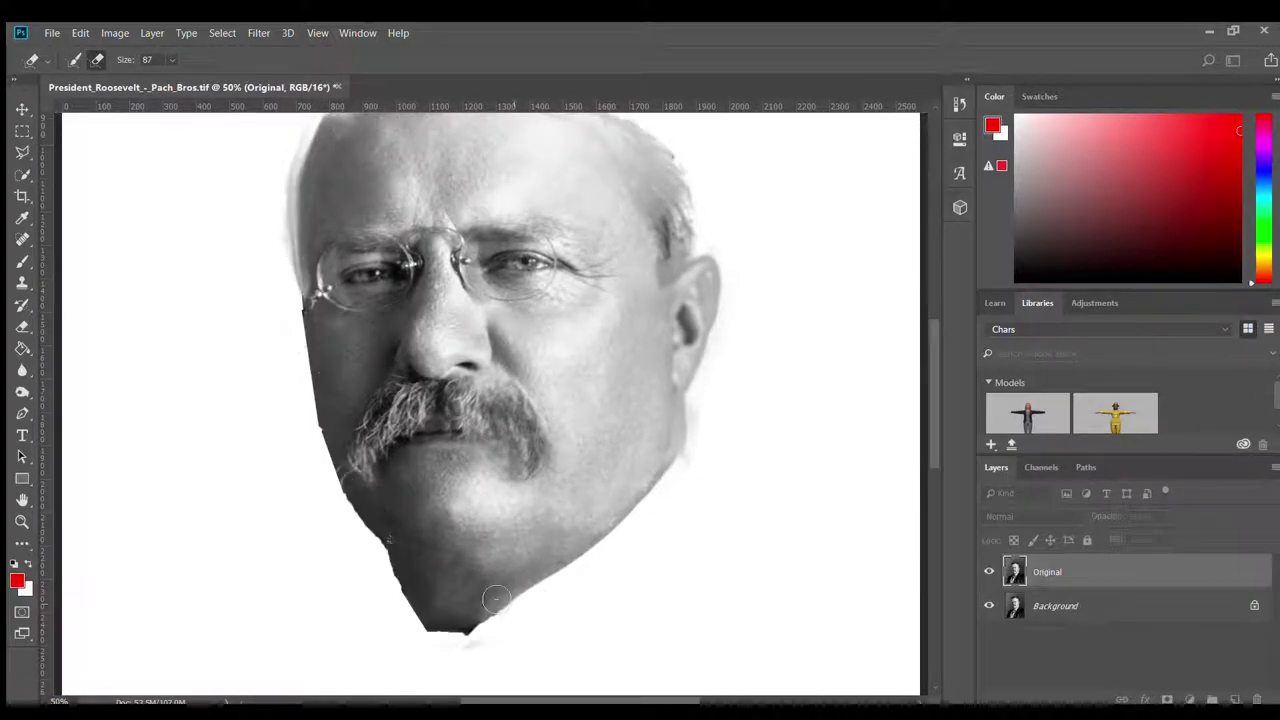
key(Return)
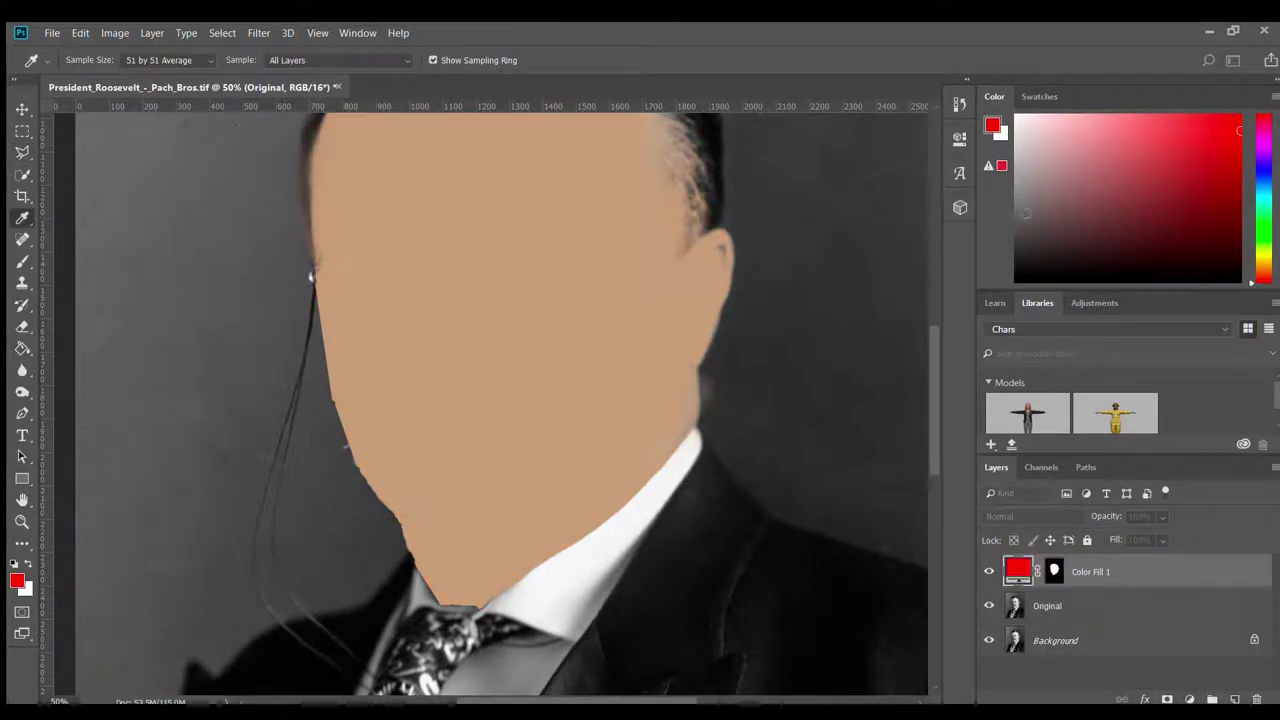
Confirm the tan skin tone and set Color Fill 1 to Color blend mode
key(Return)
key(shift+alt+c)
key(m)
key(ctrl+plus)
Paint white on Color Fill 1's mask in the area beside the left cheek
key(d)
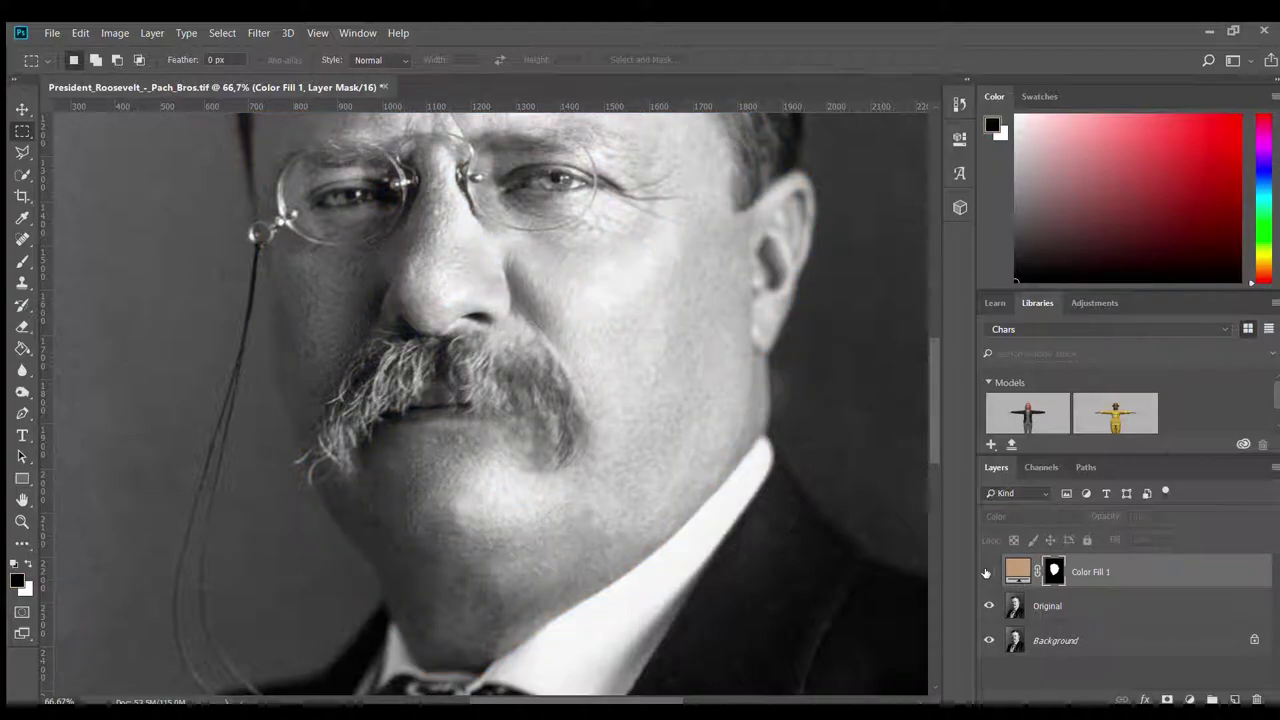
key(ctrl+plus)
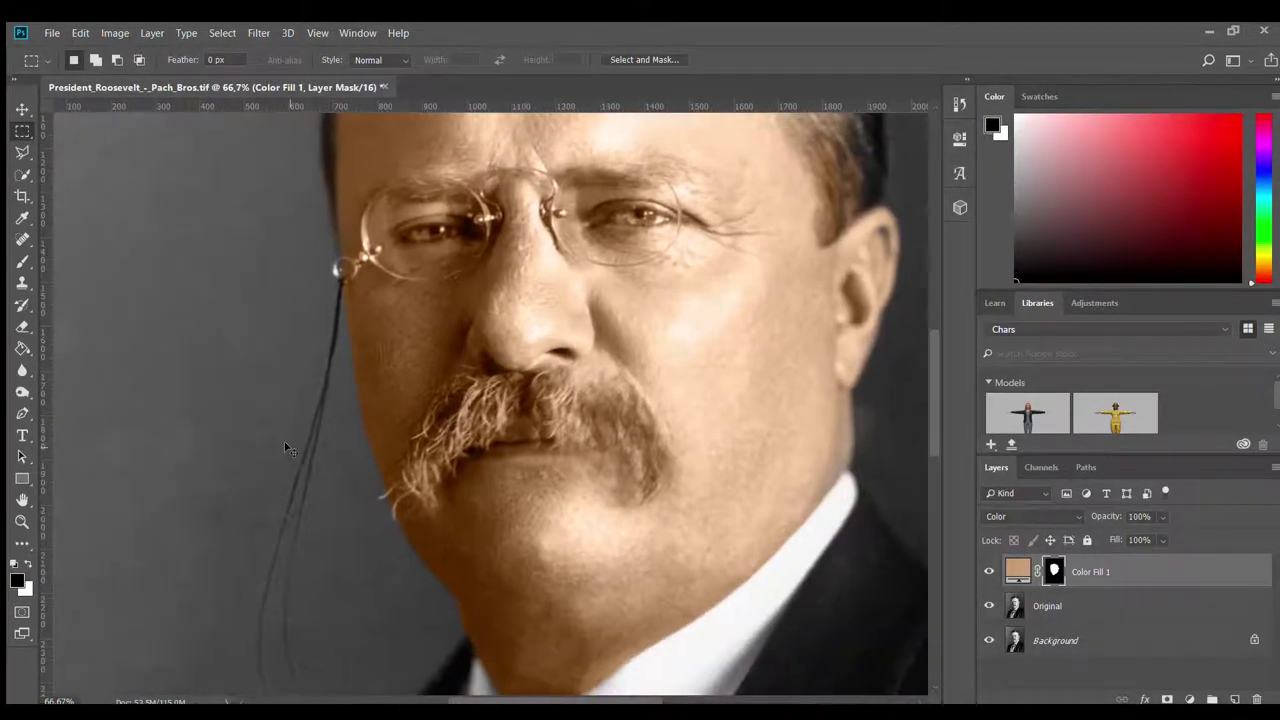
click(22, 261)
key(ctrl+shift+d)
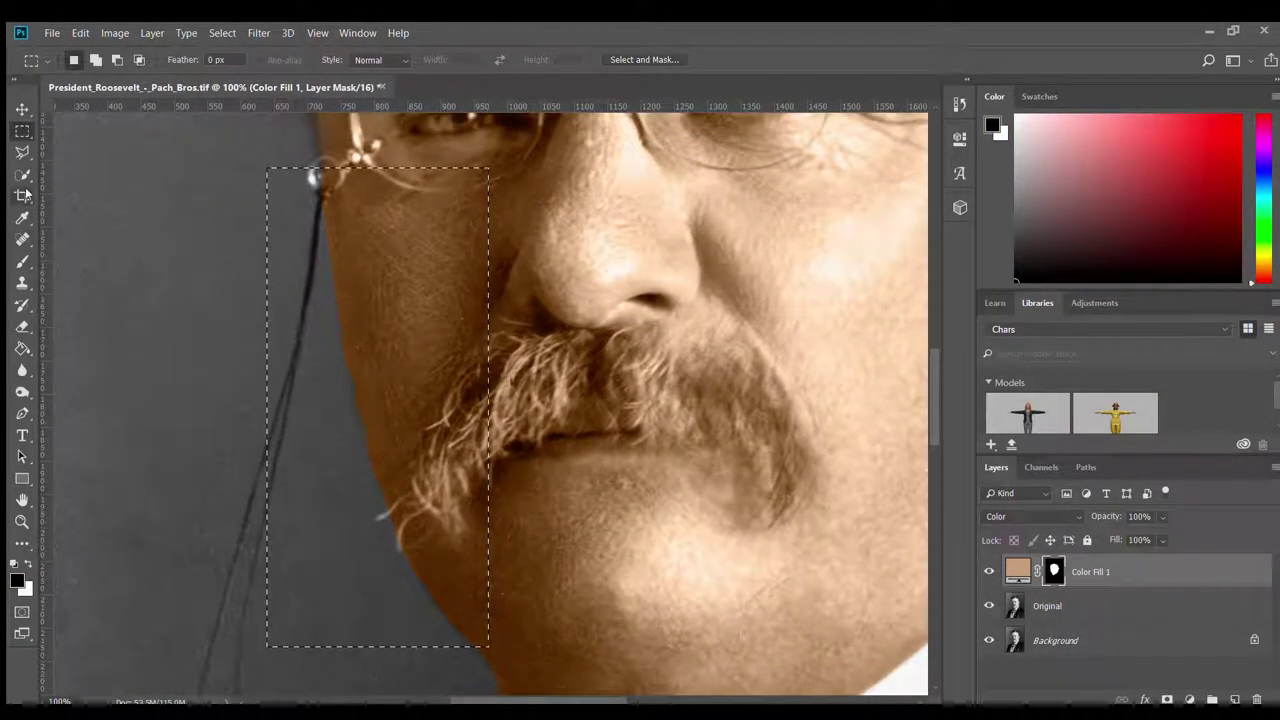
key(bracketleft)
key(bracketleft)
key(bracketleft)
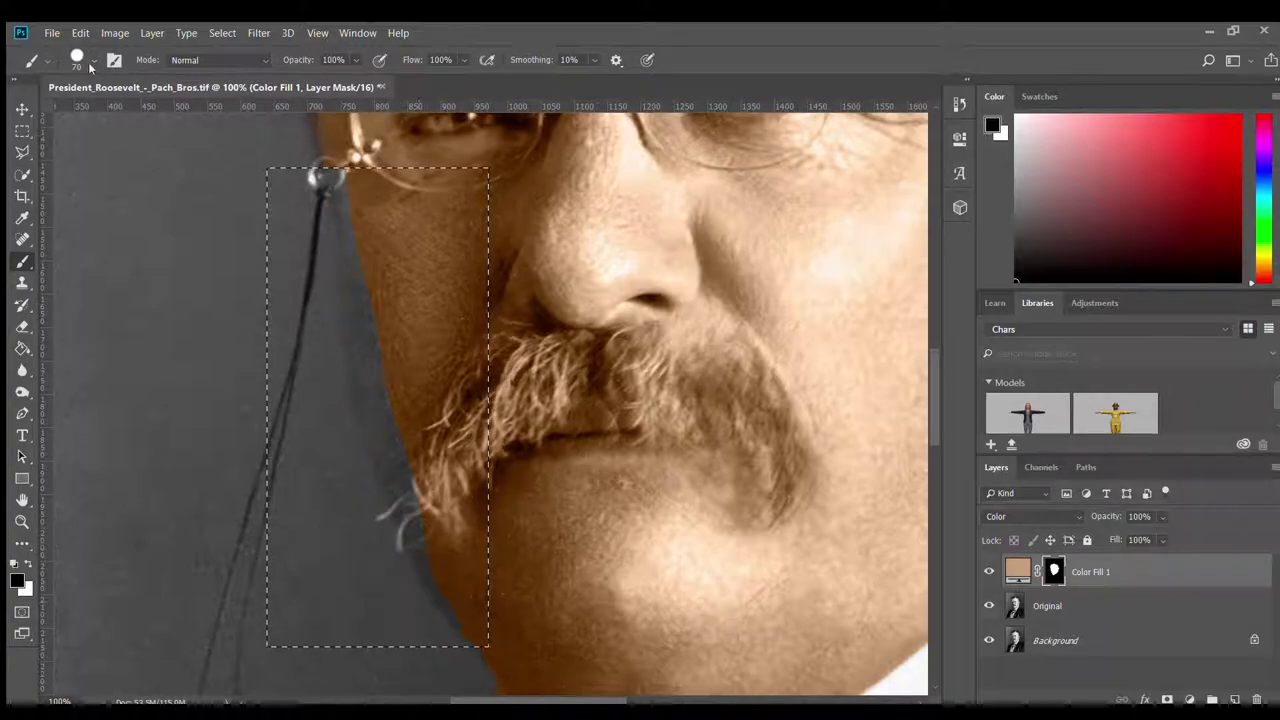
key(x)
key(ctrl+plus)
key(ctrl+plus)
scroll(306, 521, down, 3)
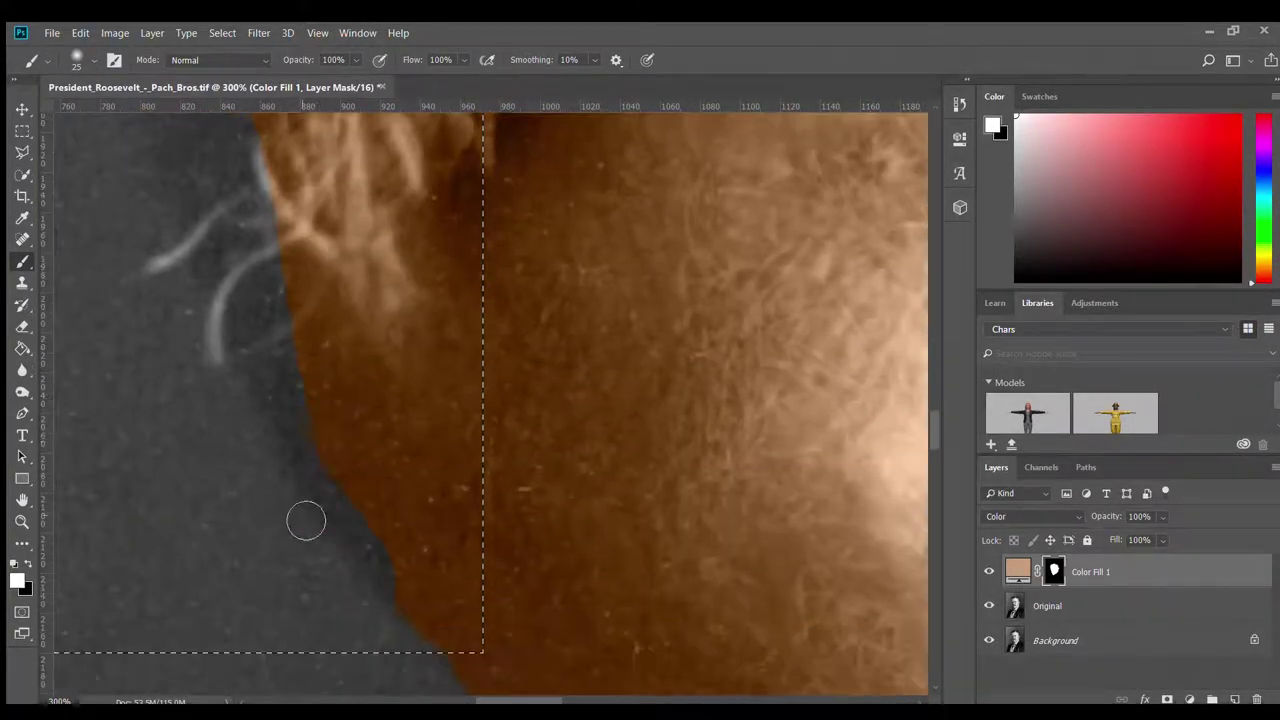
key(ctrl+minus)
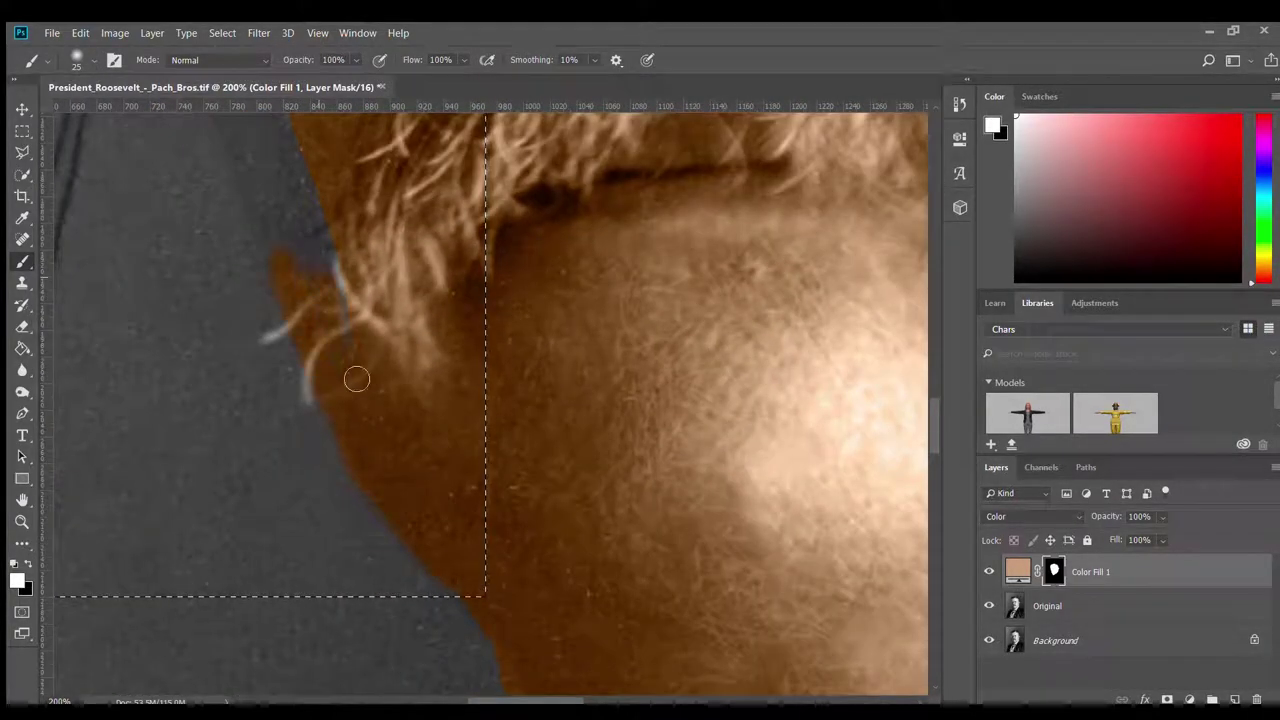
scroll(357, 378, up, 2)
scroll(129, 211, up, 2)
Touch up the cheek edge with black on the mask and clear the selection
scroll(354, 297, left, 3)
scroll(354, 297, up, 3)
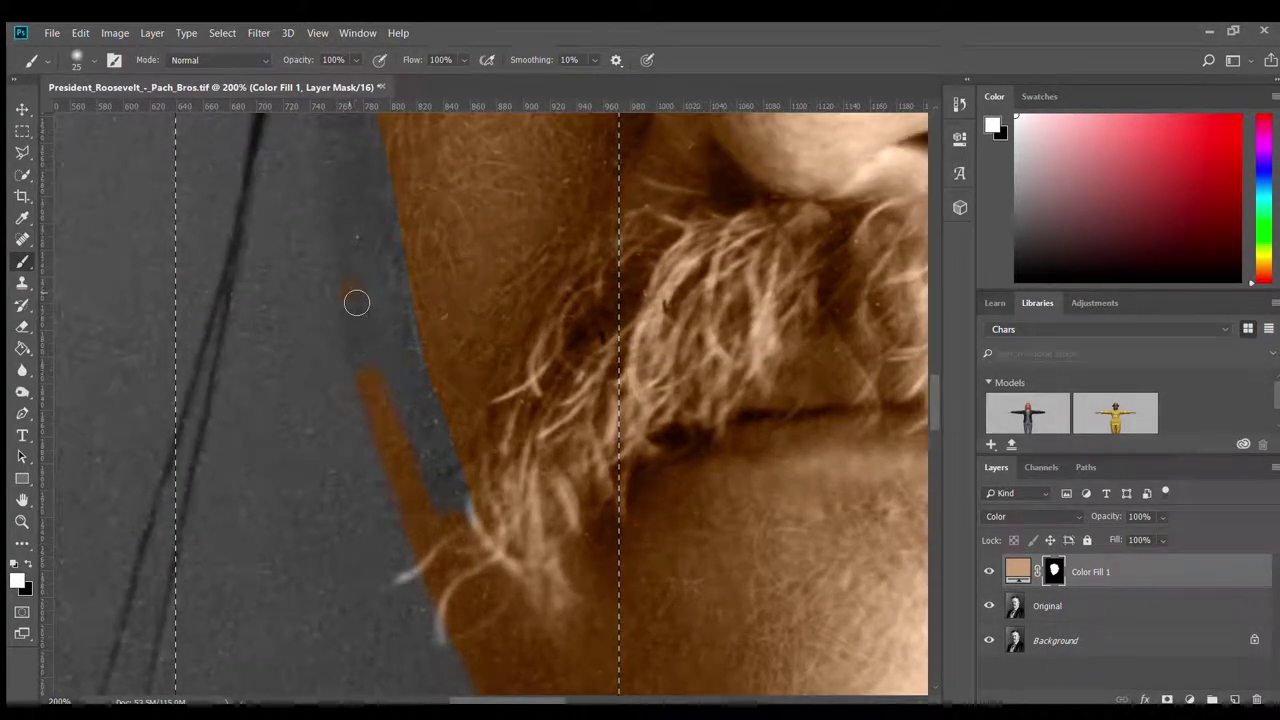
scroll(423, 274, left, 2)
scroll(422, 330, up, 2)
scroll(386, 277, up, 2)
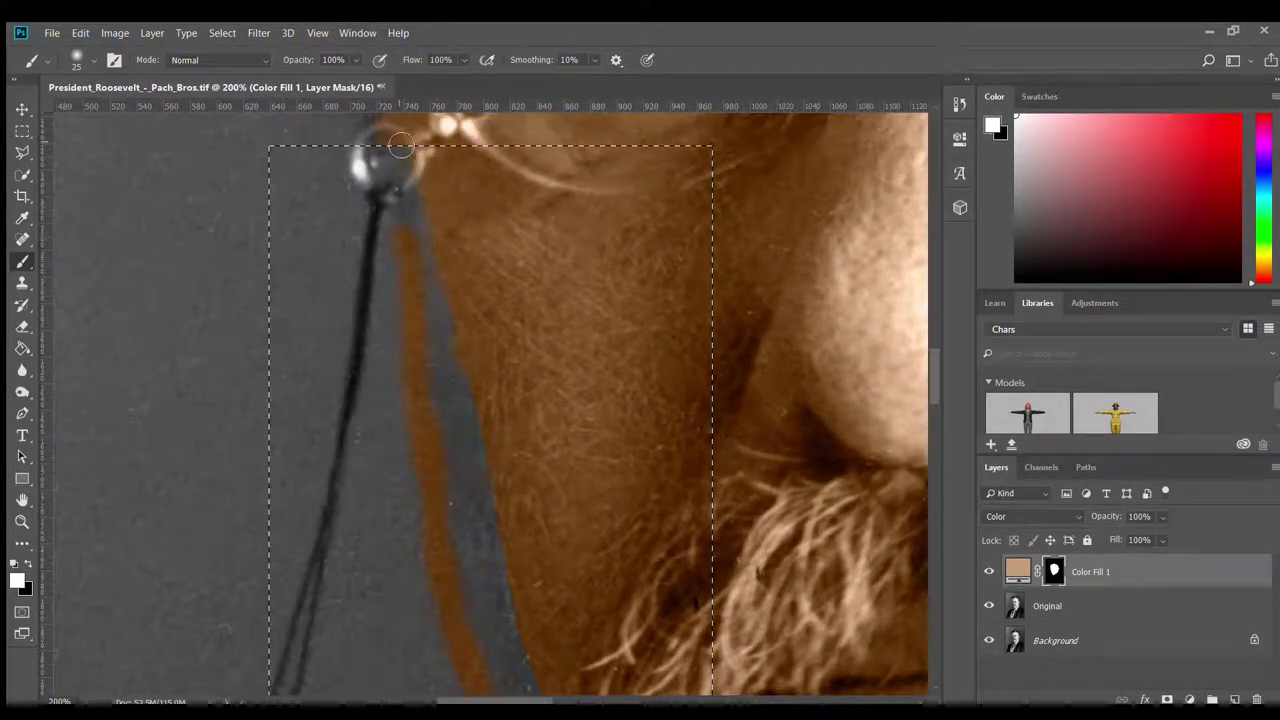
scroll(380, 220, up, 2)
scroll(366, 187, up, 2)
key(ctrl+d)
key(x)
scroll(392, 240, up, 2)
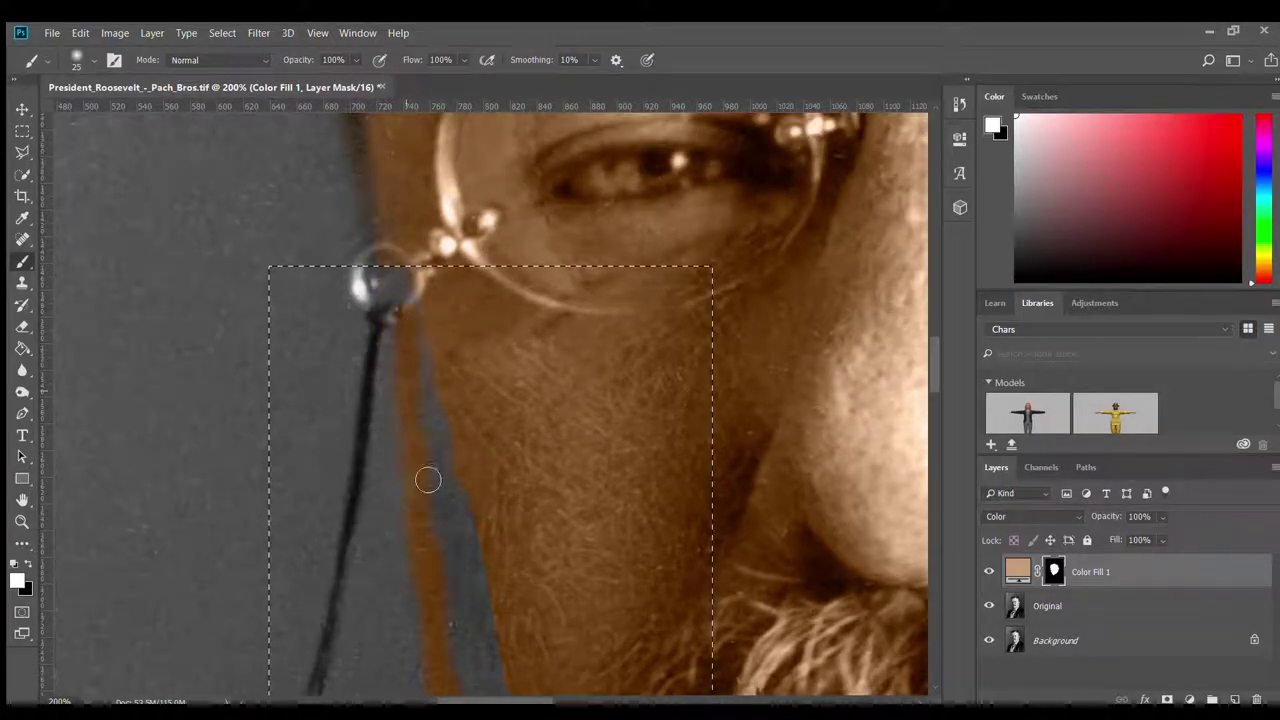
key(m)
key(ctrl+d)
Hide the skin fill layer and brush its mask along the cheek edge
click(989, 571)
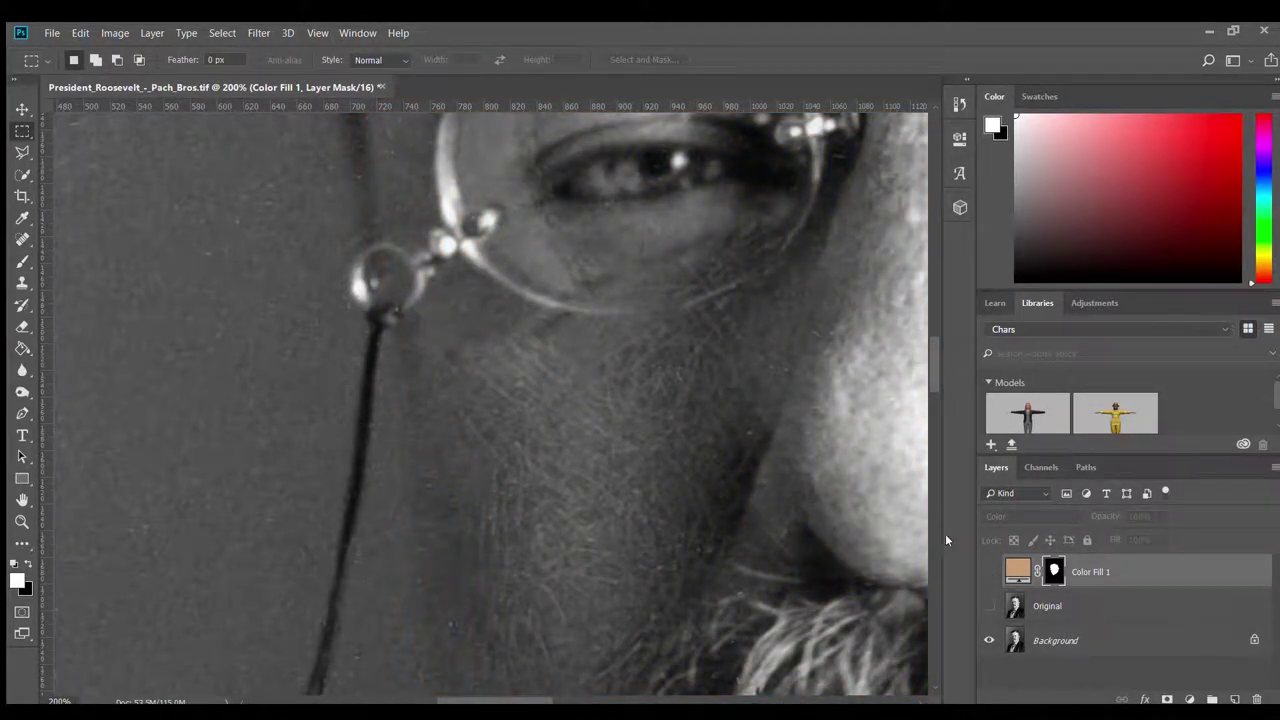
scroll(710, 548, down, 8)
key(b)
drag(465, 325, 448, 264)
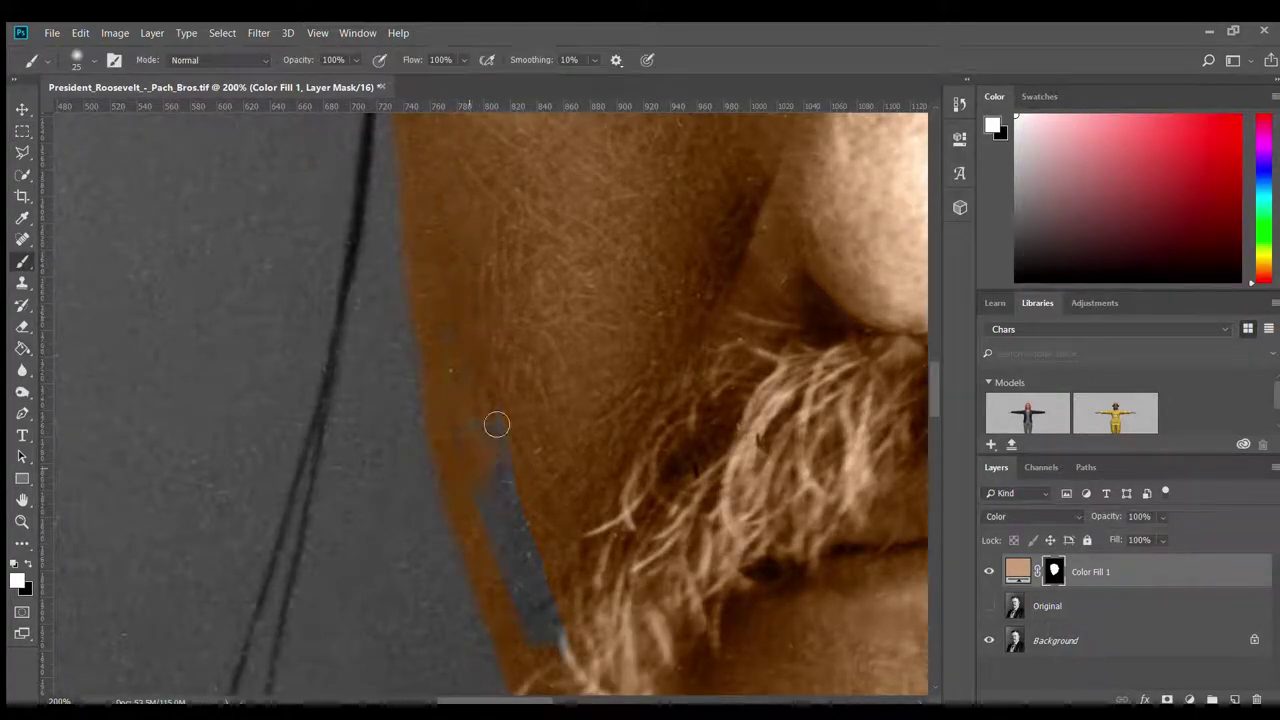
key(ctrl+minus)
key(ctrl+minus)
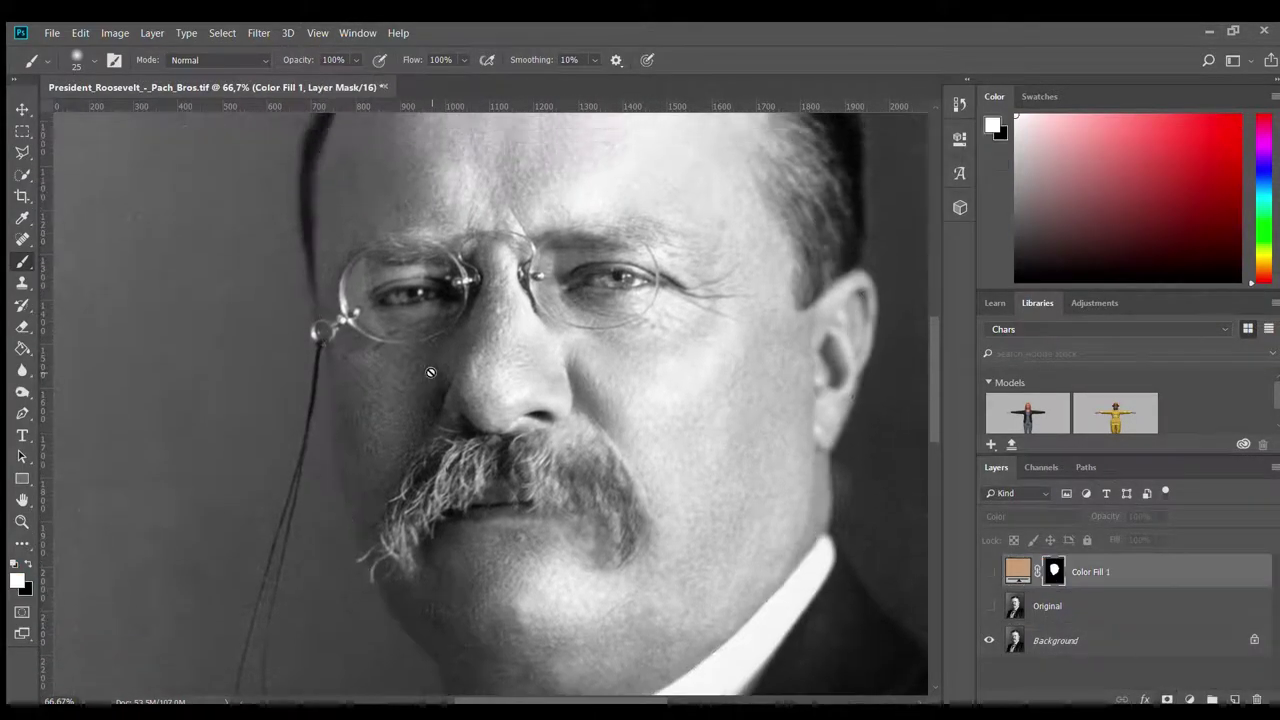
Sample colours from the photo and outline the lower left cheek with the lasso
key(ctrl+minus)
key(ctrl+minus)
click(1016, 570)
key(i)
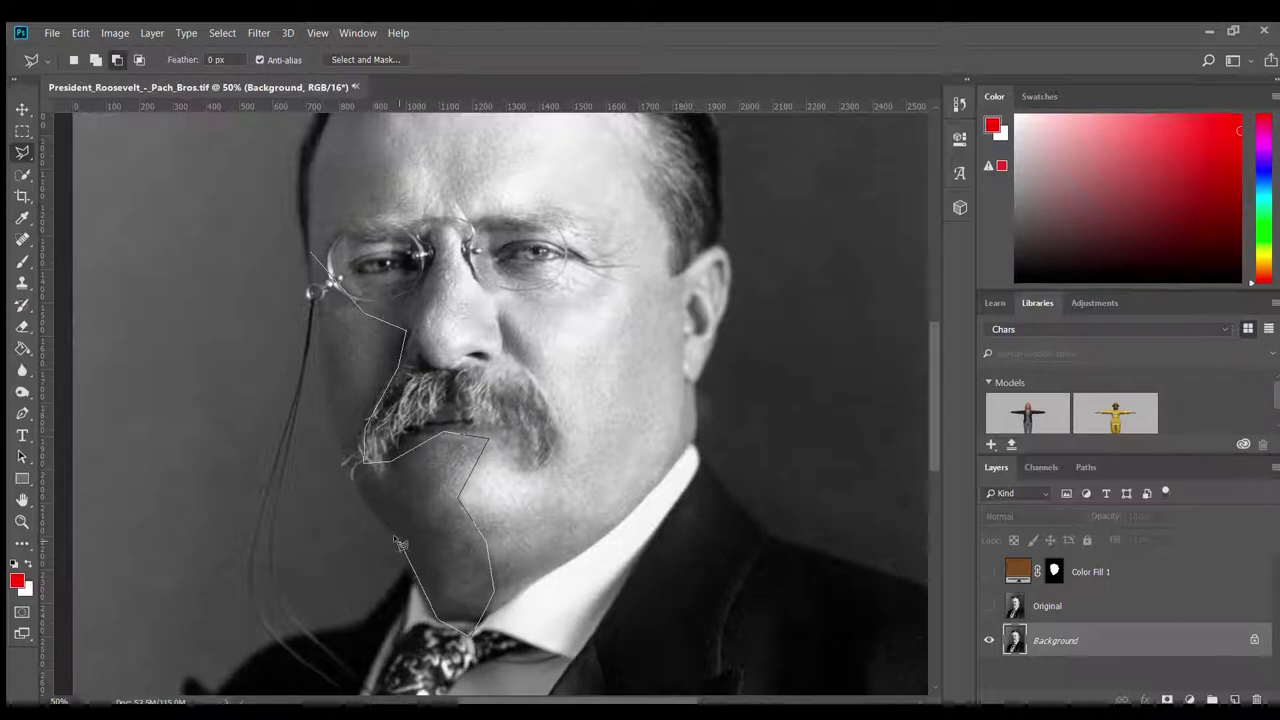
click(316, 300)
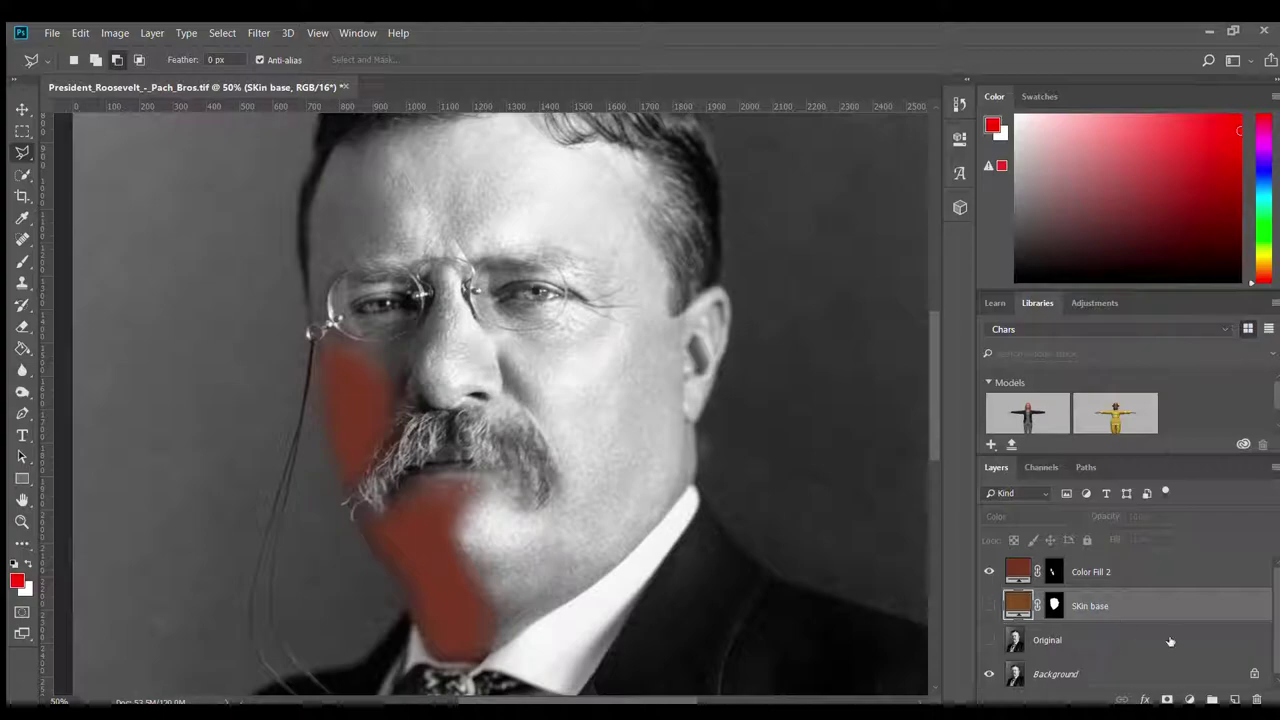
Group the Skin base layer into a Color folder and make the red Color Fill 2 visible
key(ctrl+g)
click(1094, 630)
key(i)
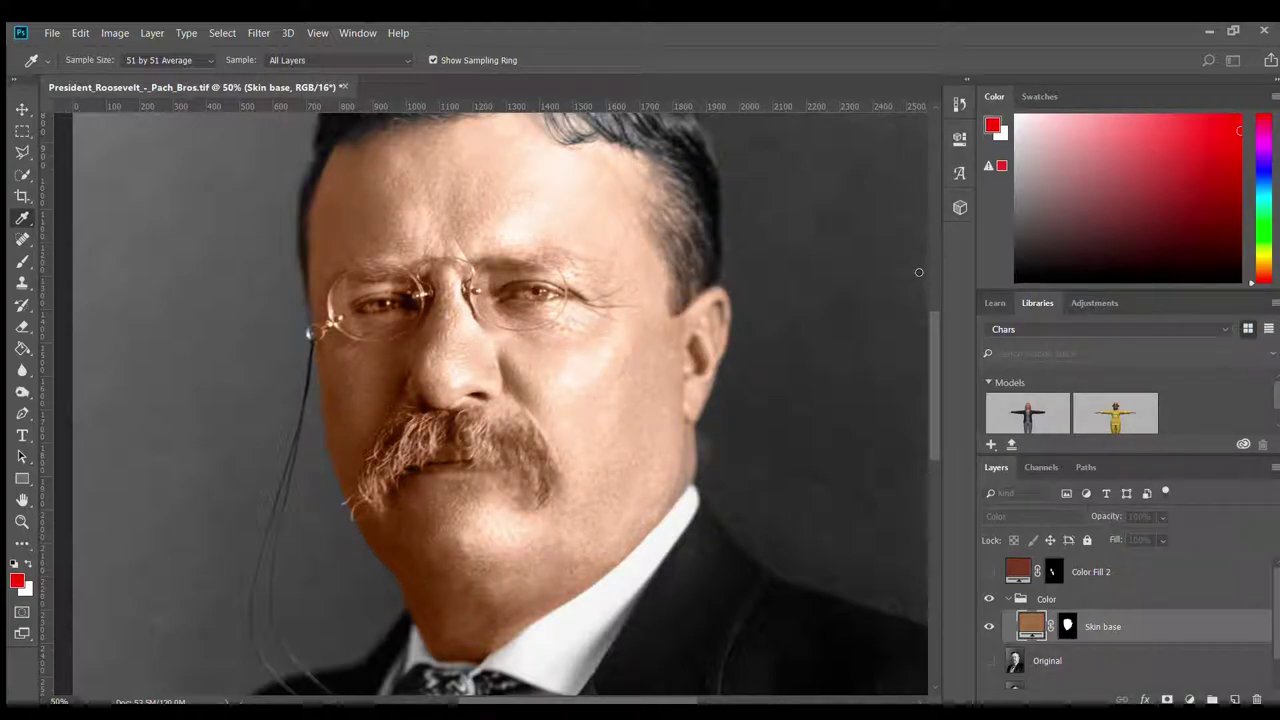
key(l)
click(990, 571)
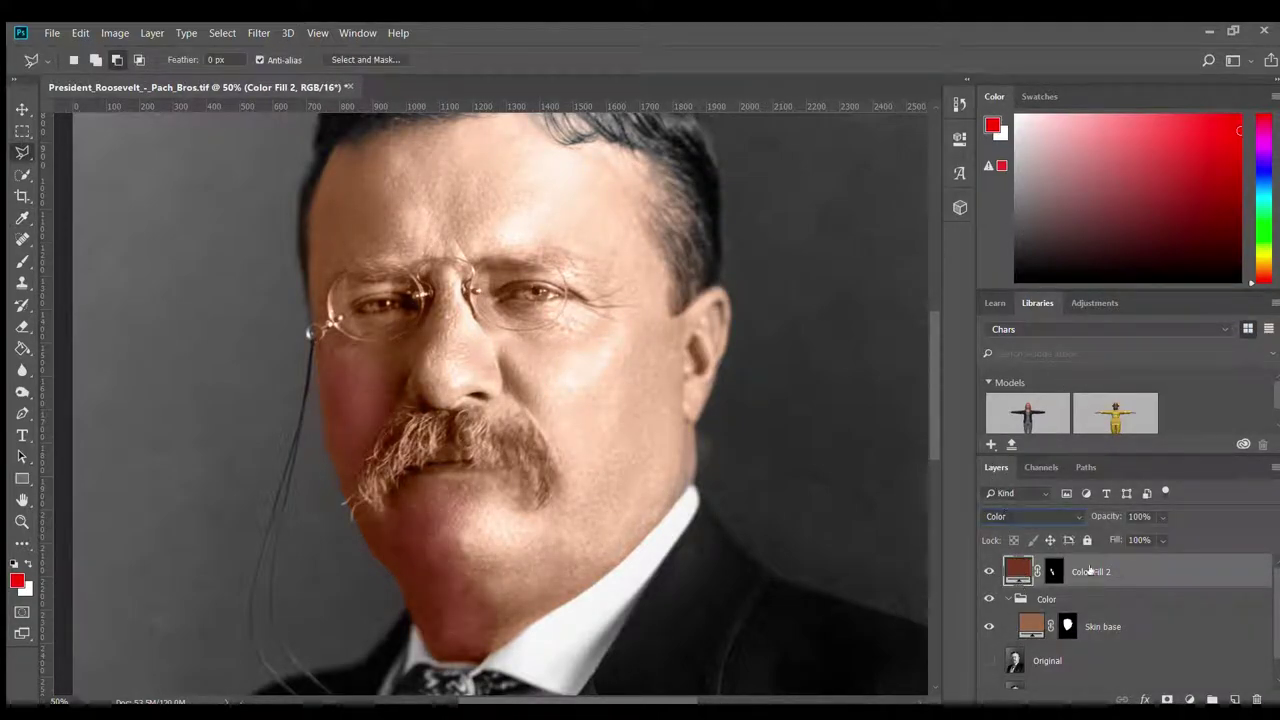
Move Color Fill 2 into the Color group and paint red below the left cheek at 55% opacity
key(ctrl+bracketleft)
key(shift+alt+c)
scroll(497, 591, down, 1)
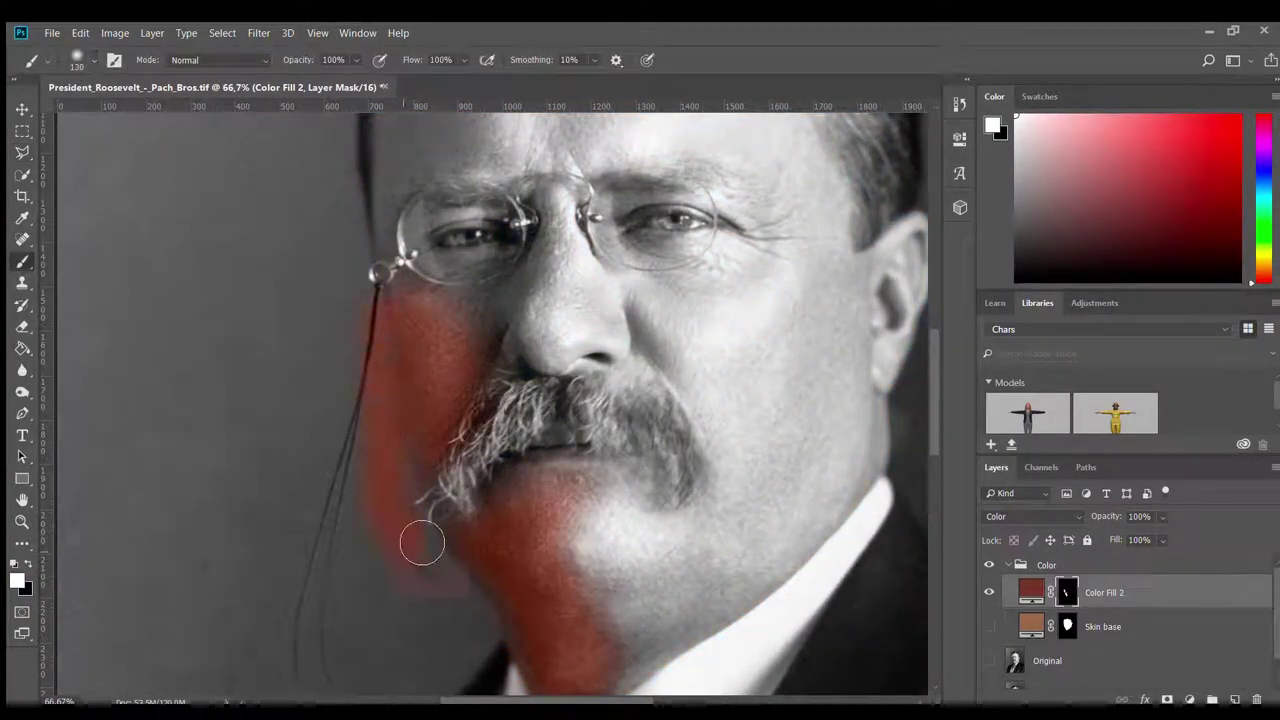
drag(422, 543, 455, 570)
scroll(504, 569, down, 1)
scroll(413, 466, up, 2)
scroll(420, 614, up, 2)
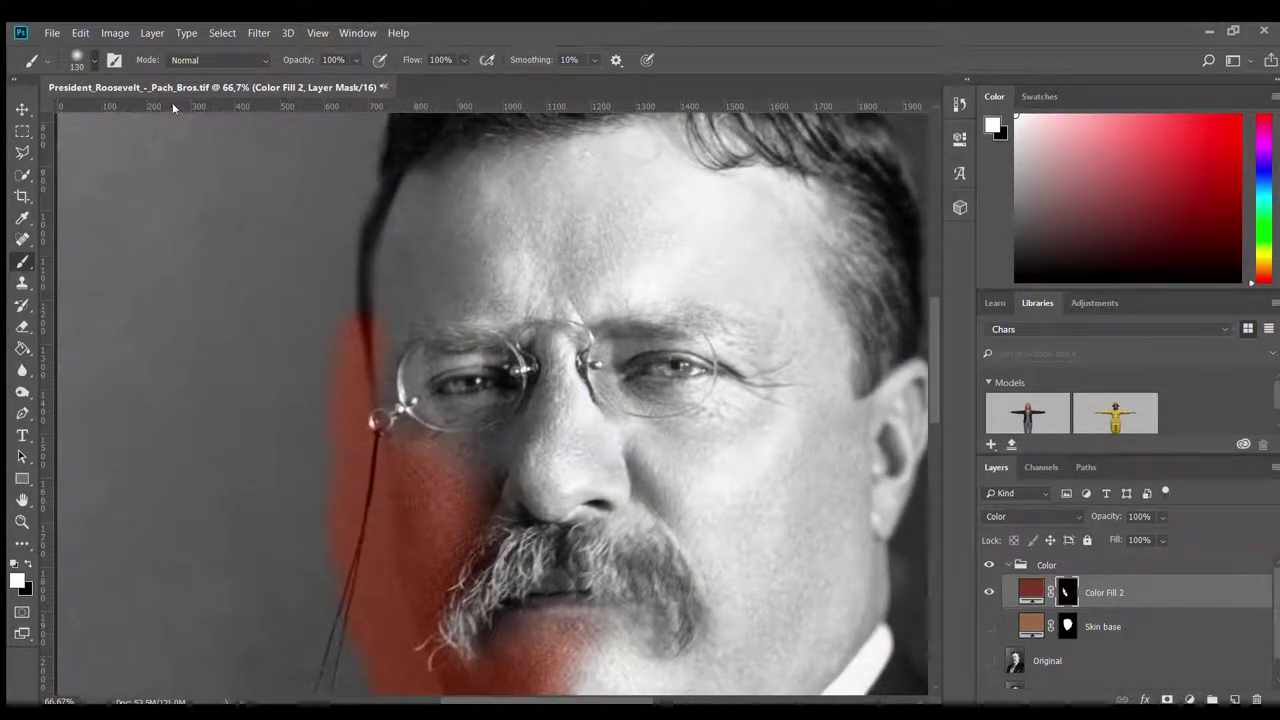
key(5)
key(5)
scroll(640, 400, down, 1)
scroll(640, 400, right, 1)
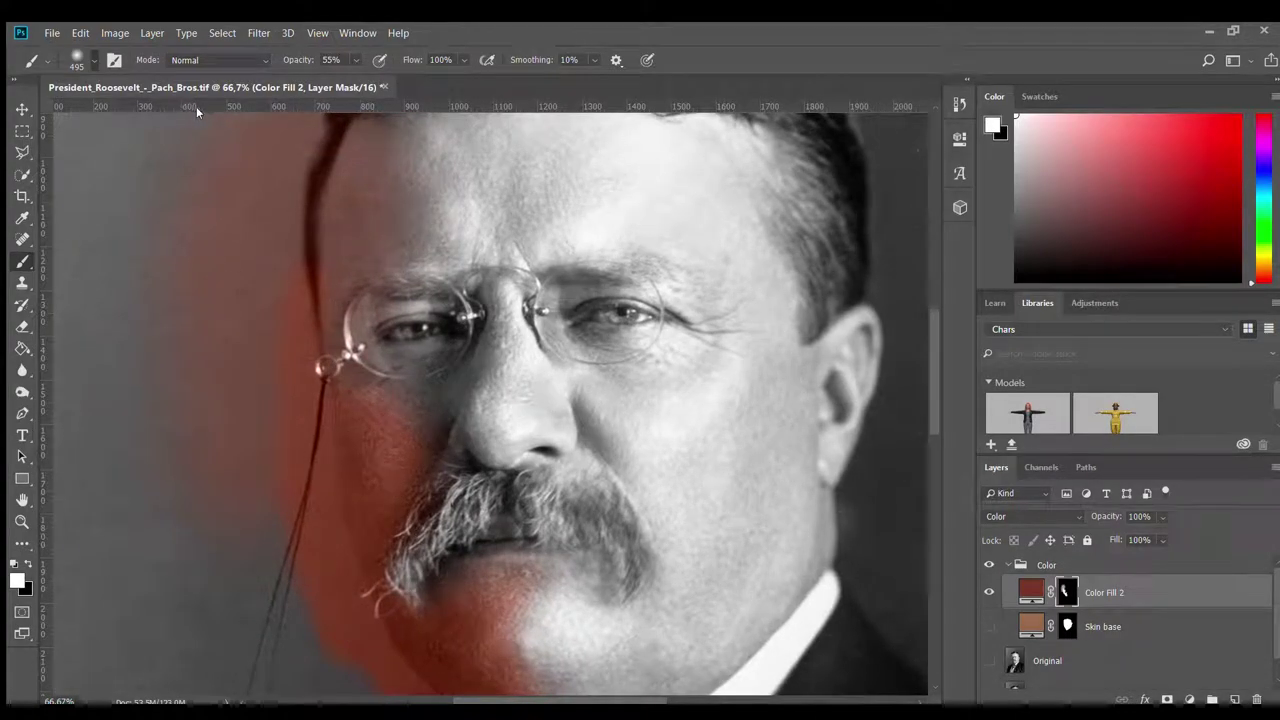
key(ctrl+minus)
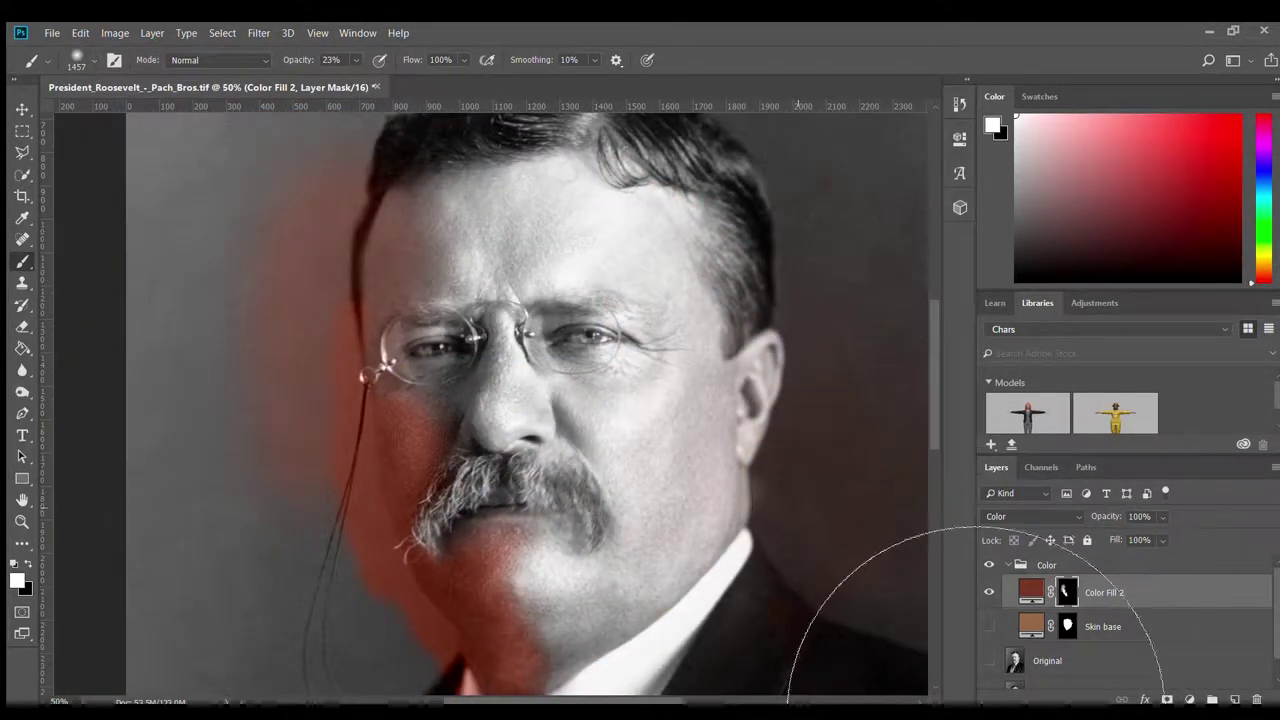
scroll(757, 680, down, 3)
scroll(943, 445, up, 1)
Load the face outline, invert it, and paint black on the fill mask outside the face
key(m)
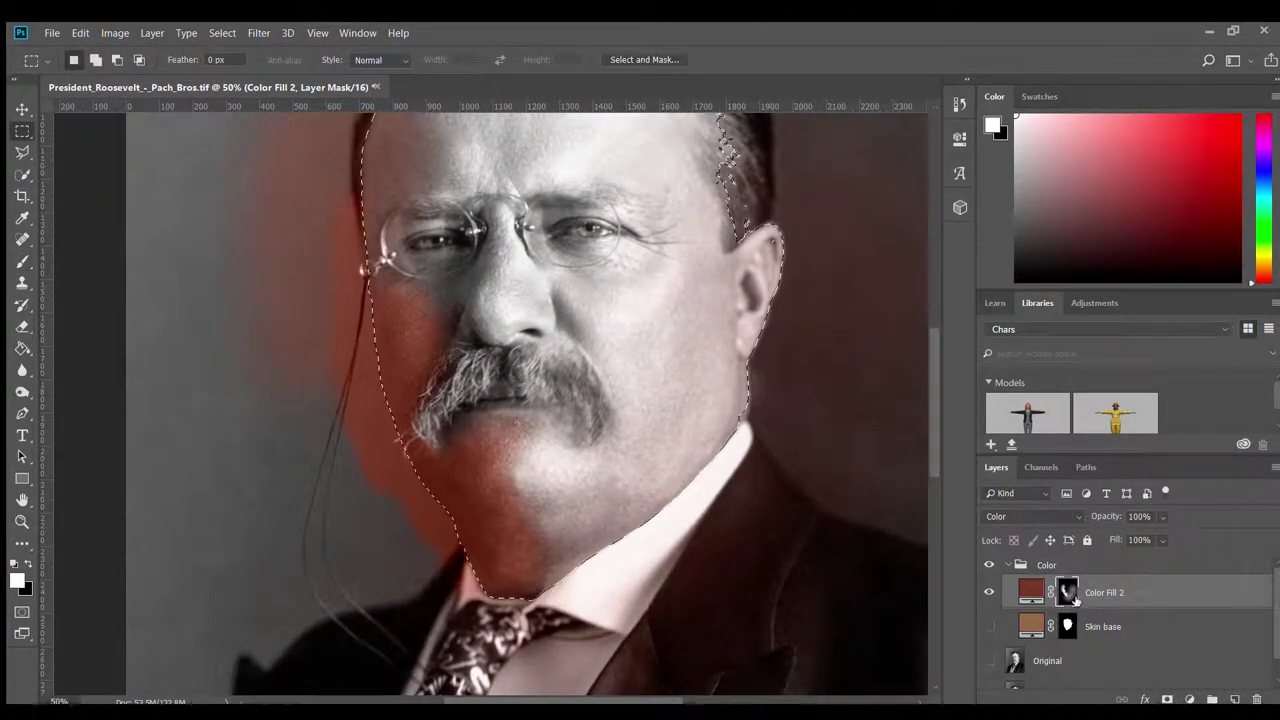
ctrl+click(1031, 592)
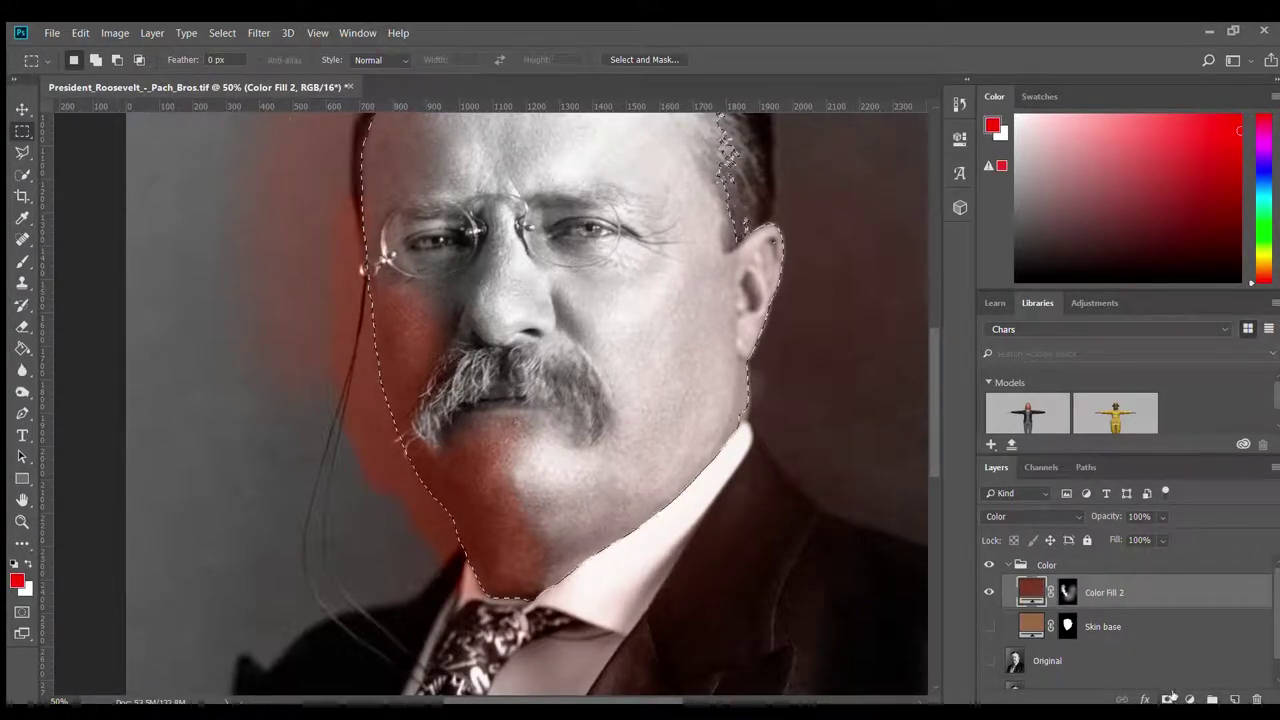
click(1061, 592)
key(ctrl+minus)
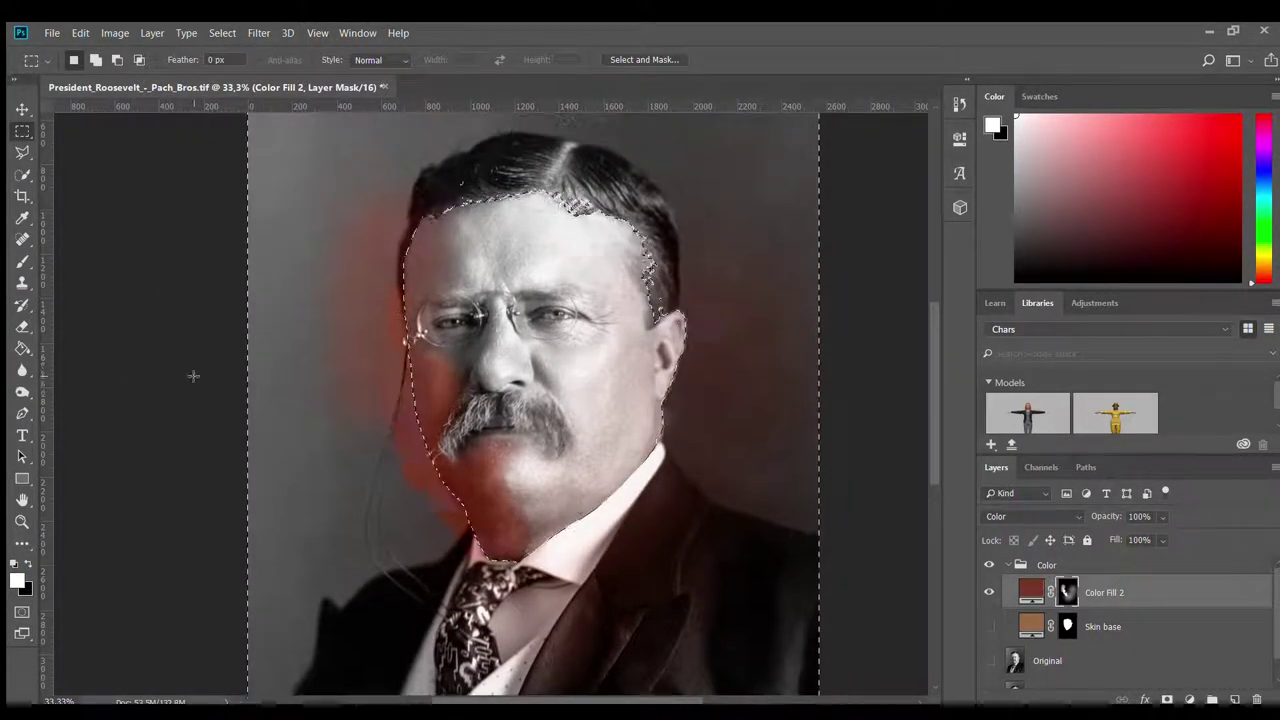
key(ctrl+shift+i)
key(ctrl+minus)
key(b)
key(x)
key(0)
mouse_move(545, 430)
mouse_down()
mouse_move(900, 614)
mouse_move(331, 334)
mouse_up()
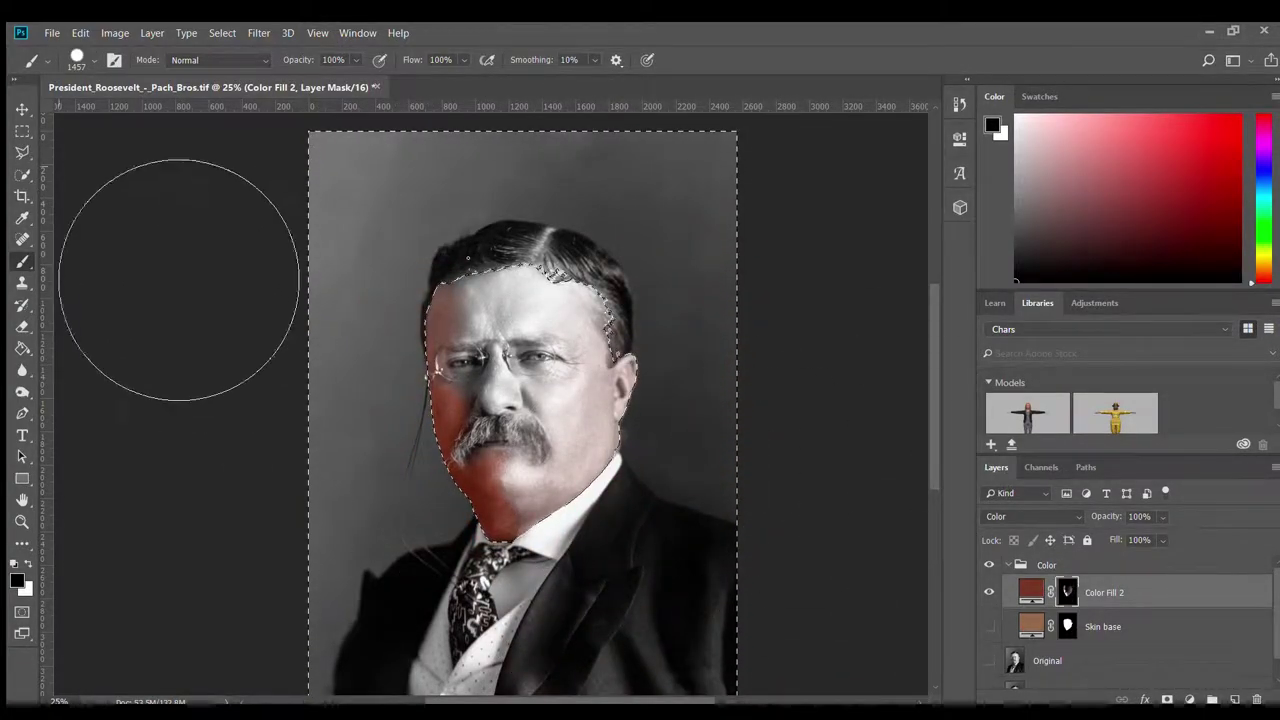
key(ctrl+d)
Blend the red fill as Color and change its colour to a lighter brown
key(l)
key(ctrl+plus)
key(i)
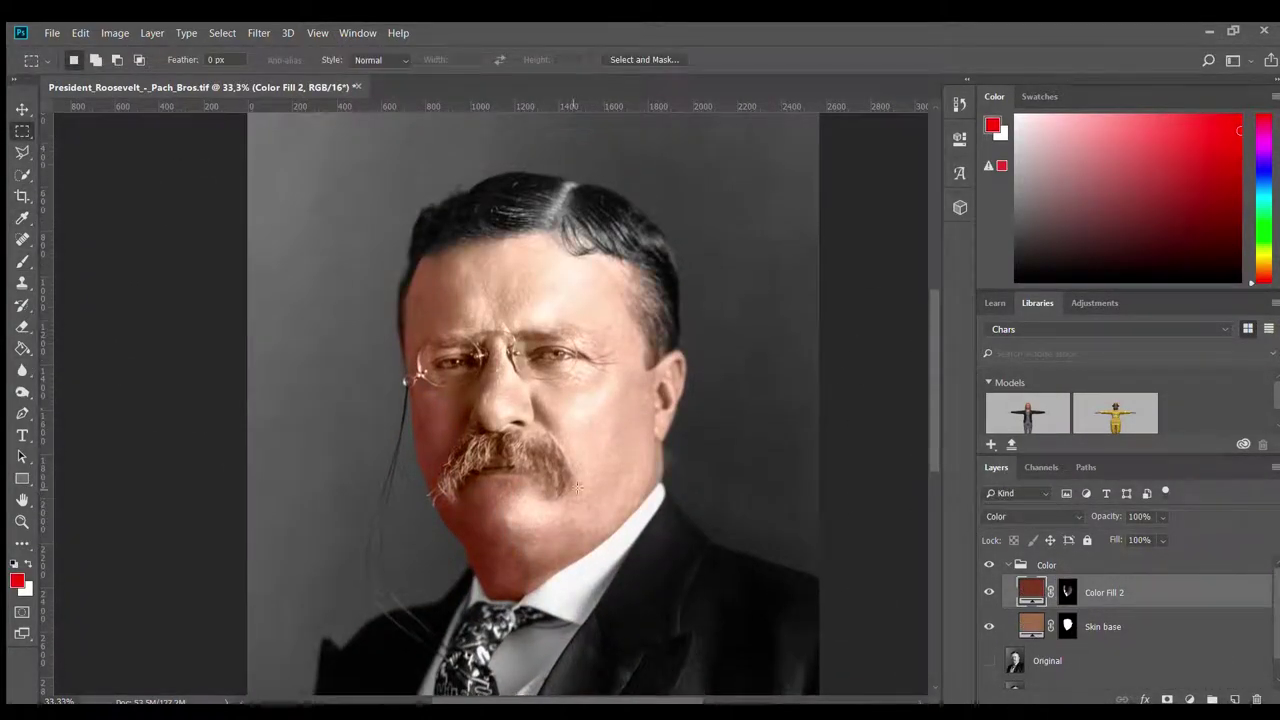
key(shift+alt+c)
key(ctrl+slash)
key(ctrl+plus)
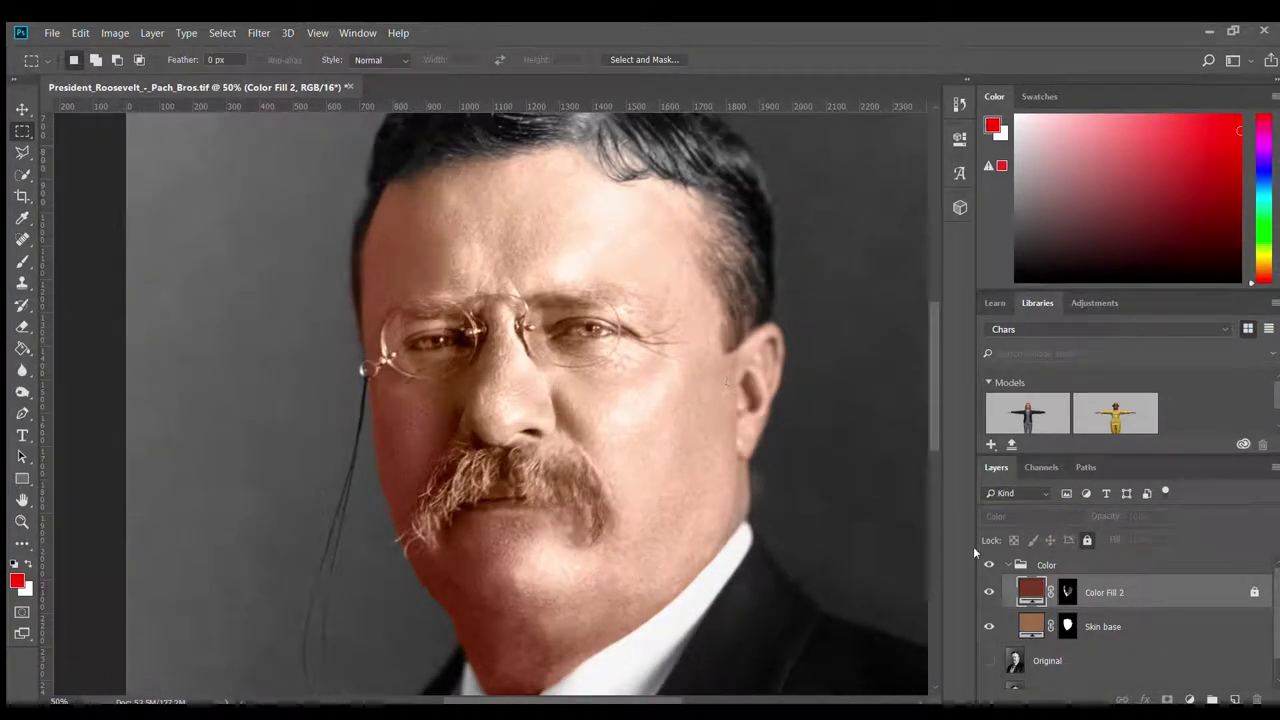
text(Skin shadows)
key(i)
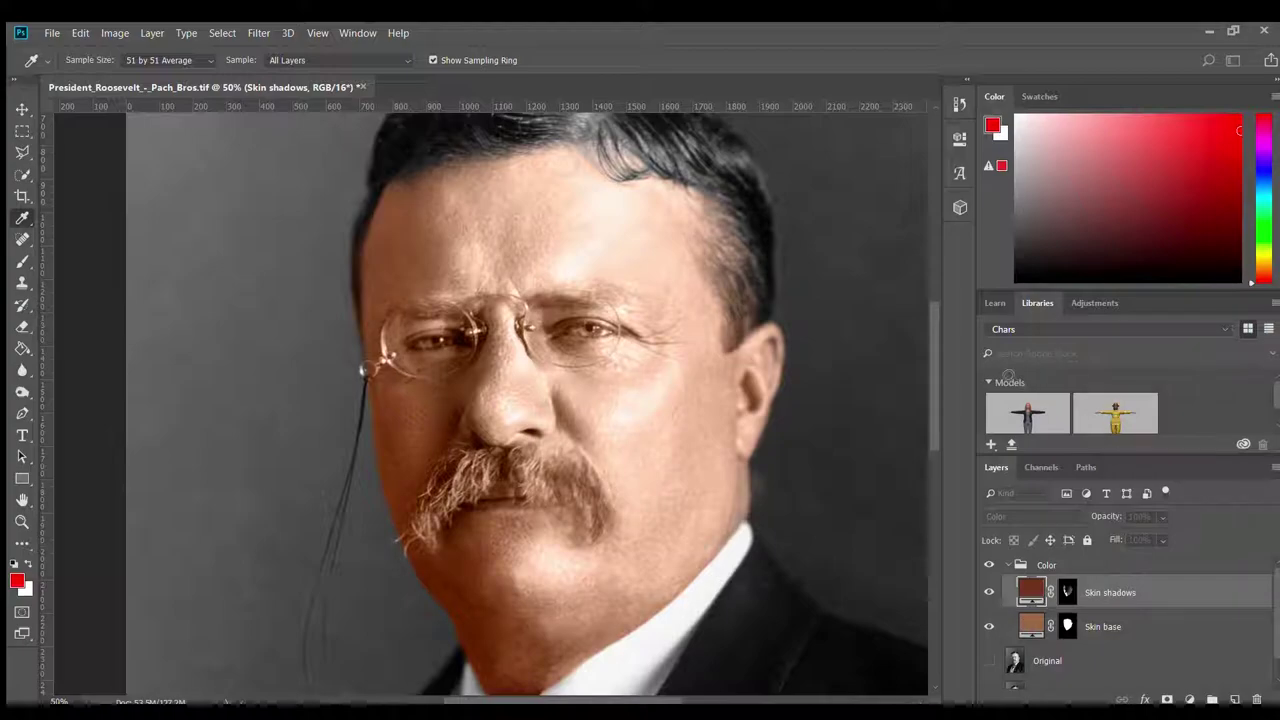
key(Return)
Change the Skin shadows fill colour to a darker brown
double_click(1031, 592)
key(Return)
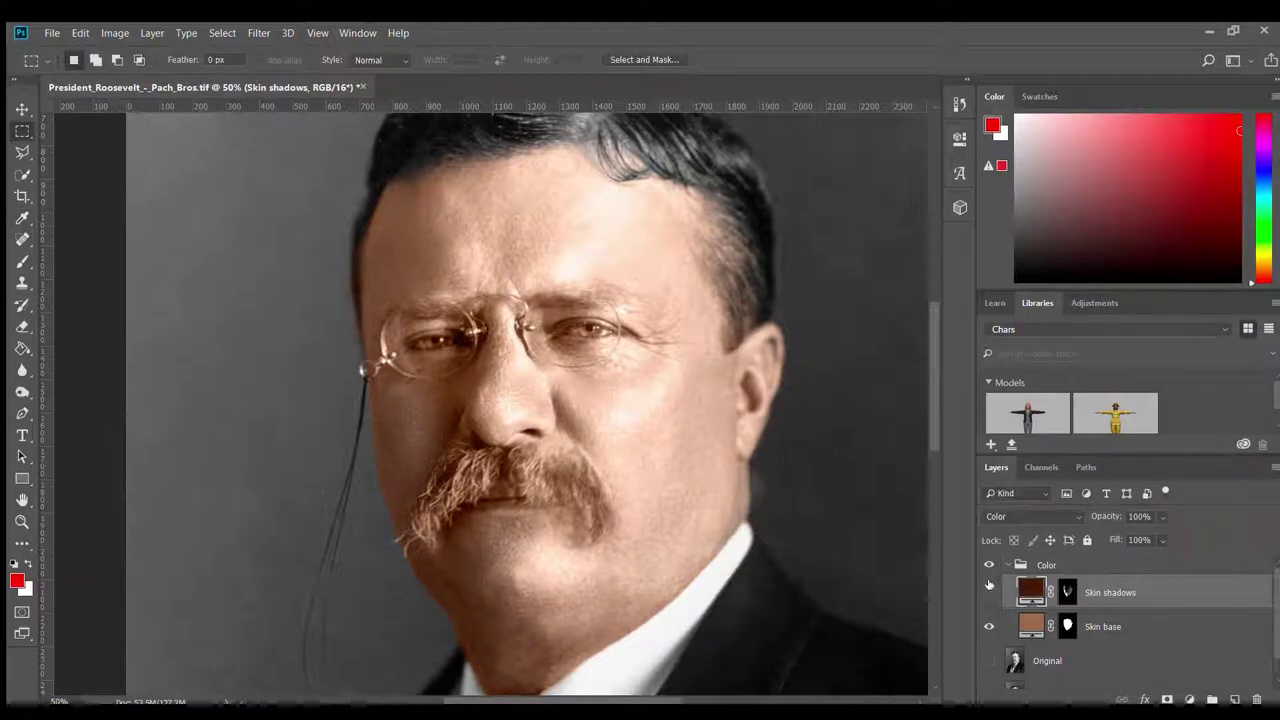
key(ctrl+minus)
key(ctrl+minus)
scroll(465, 400, up, 1)
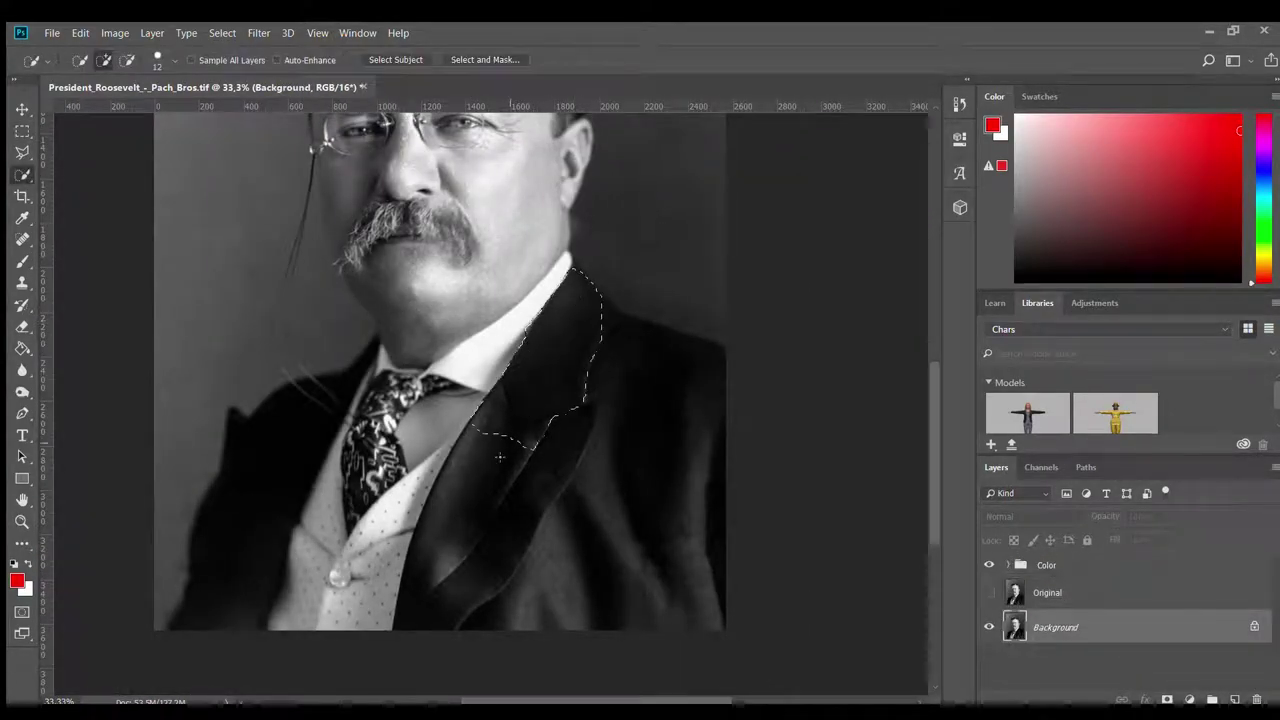
Quick-select the whole suit jacket on both sides of the shirt
drag(499, 457, 365, 366)
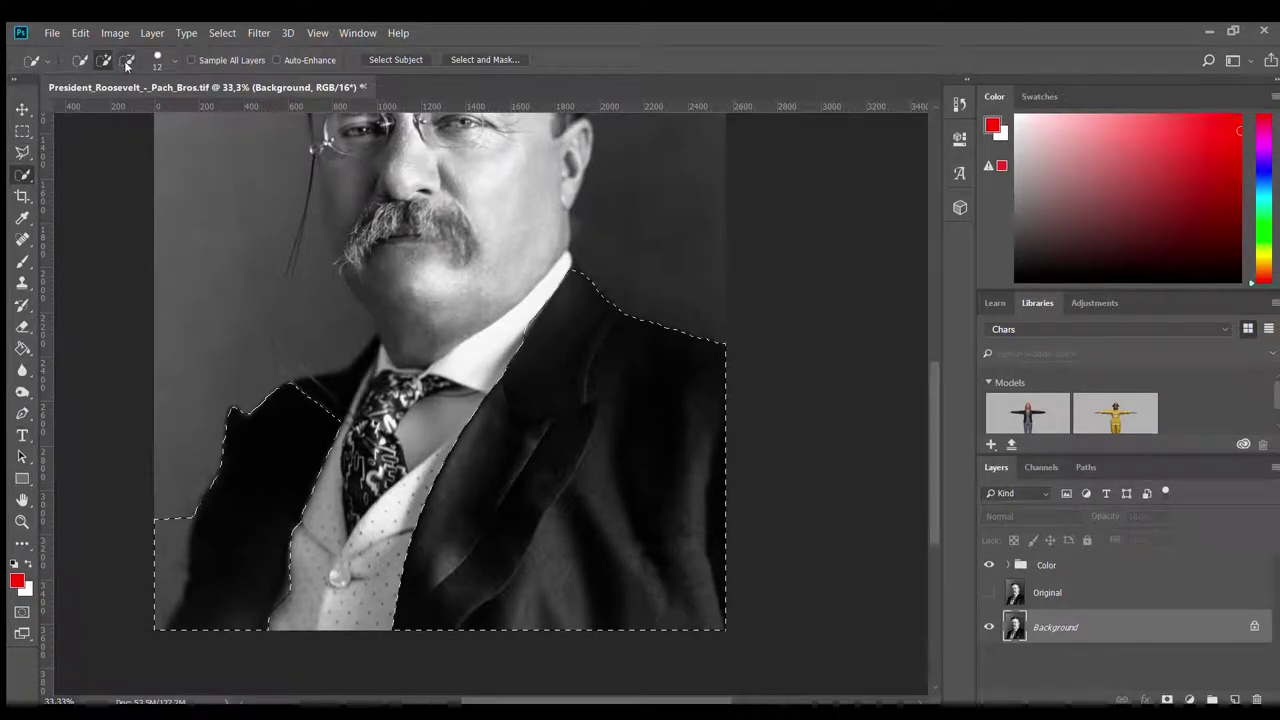
key(ctrl+plus)
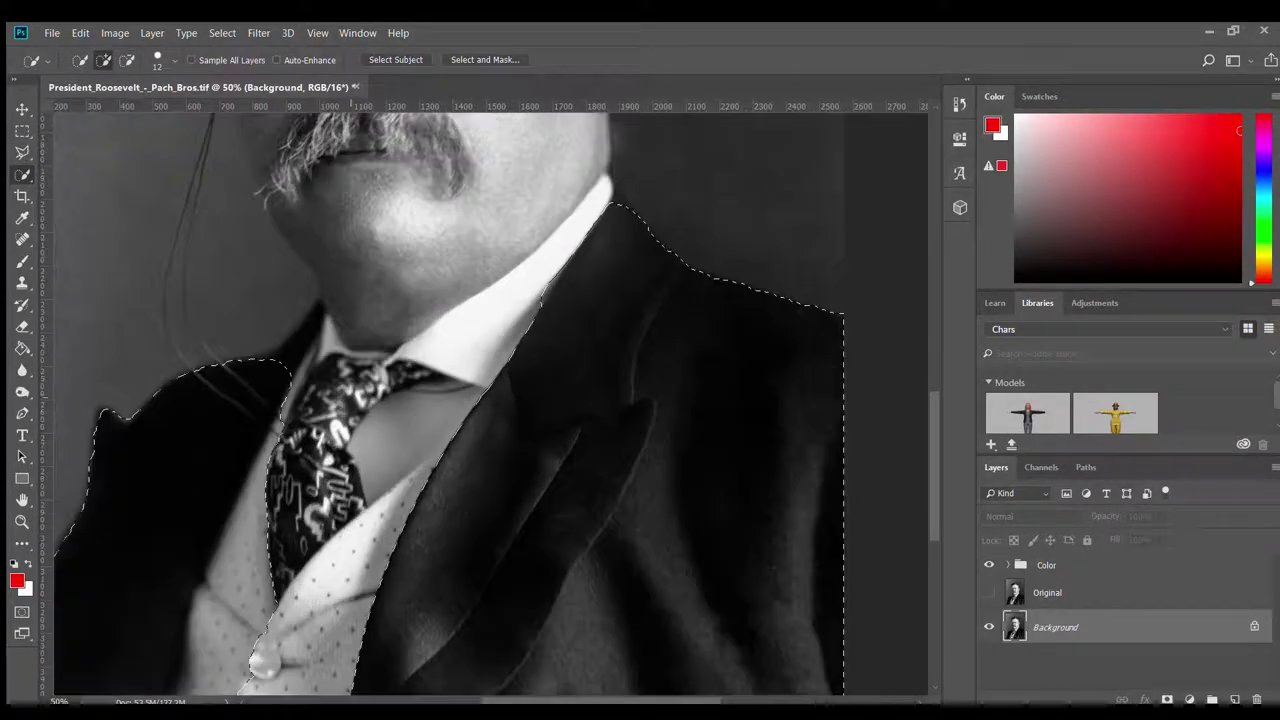
scroll(490, 400, down, 1)
scroll(490, 400, down, 1)
scroll(490, 400, down, 1)
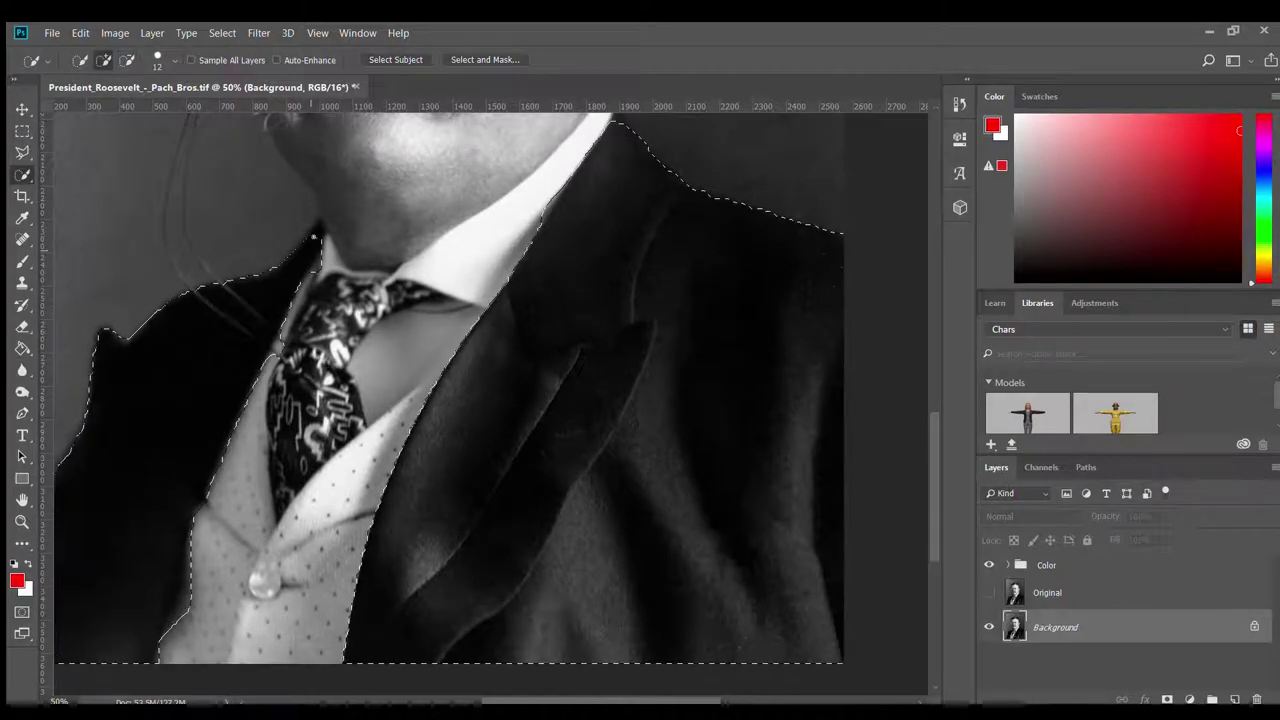
key(ctrl+minus)
Refine the jacket selection's lapel and shoulder edges in Select and Mask, then apply
key(alt+ctrl+r)
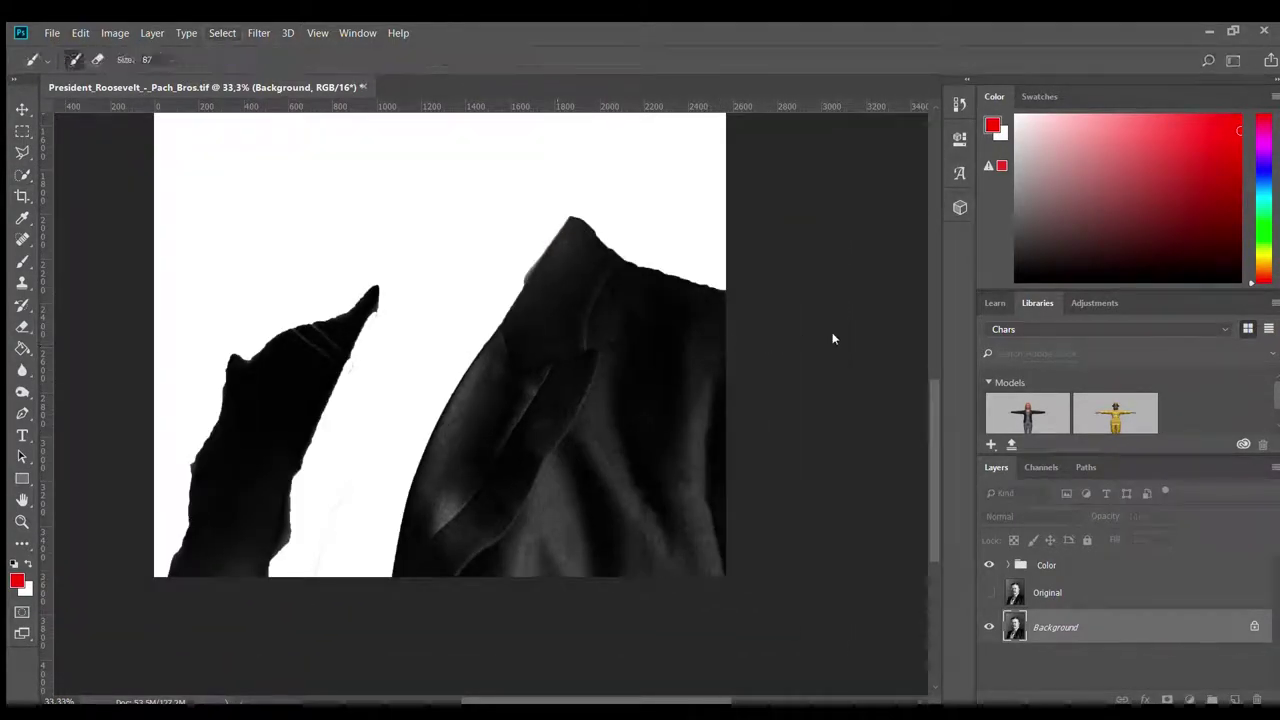
mouse_move(386, 286)
mouse_down()
mouse_move(223, 417)
mouse_move(190, 570)
mouse_move(270, 592)
mouse_up()
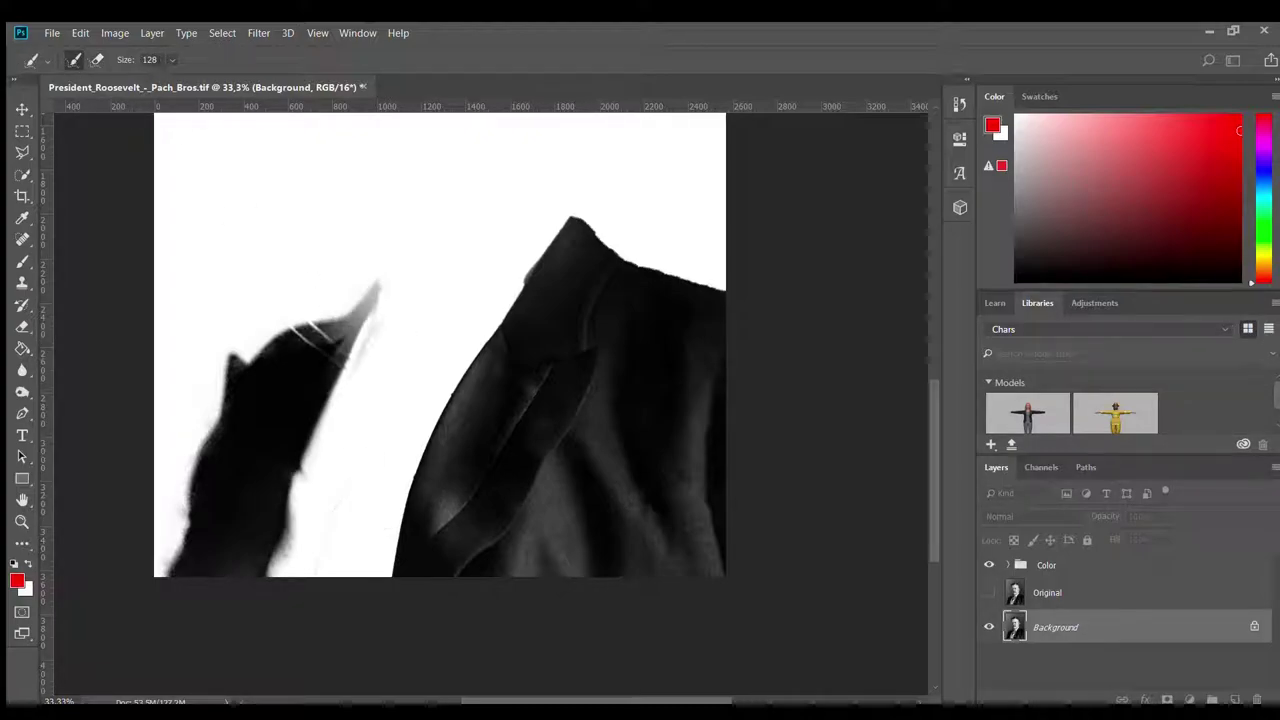
mouse_move(372, 300)
mouse_down()
mouse_move(313, 271)
mouse_move(363, 386)
mouse_up()
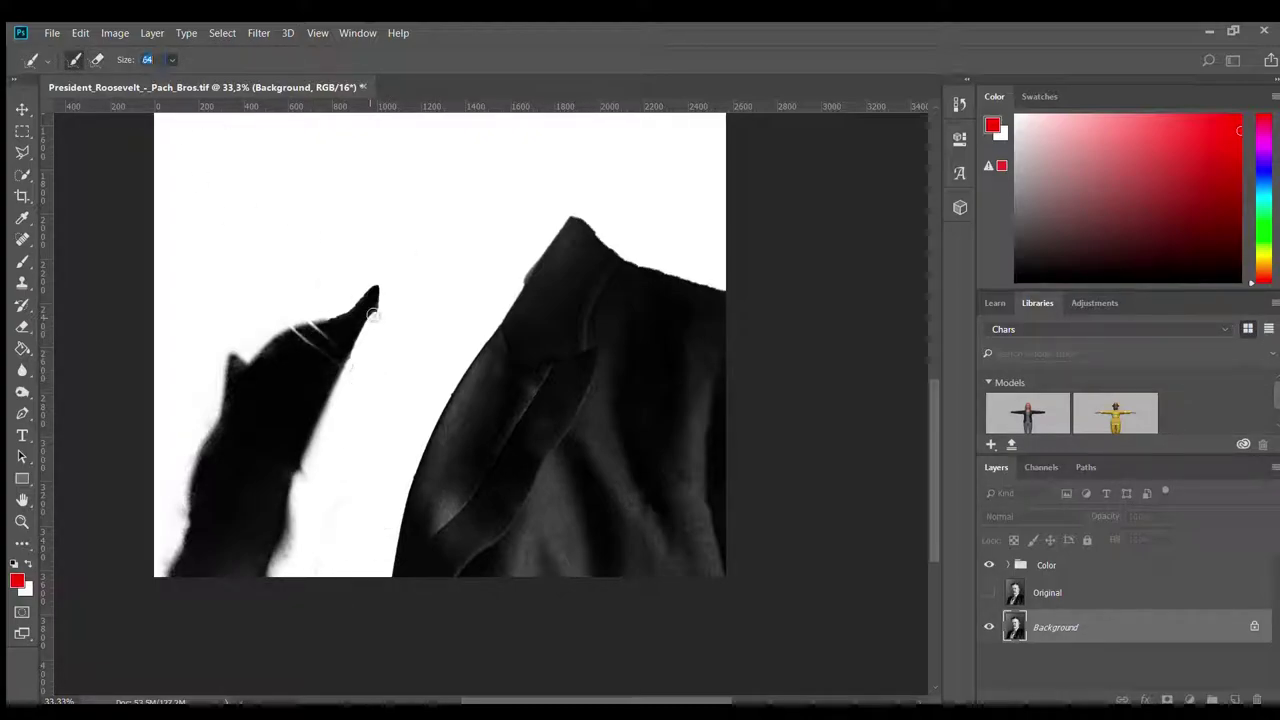
drag(450, 398, 520, 295)
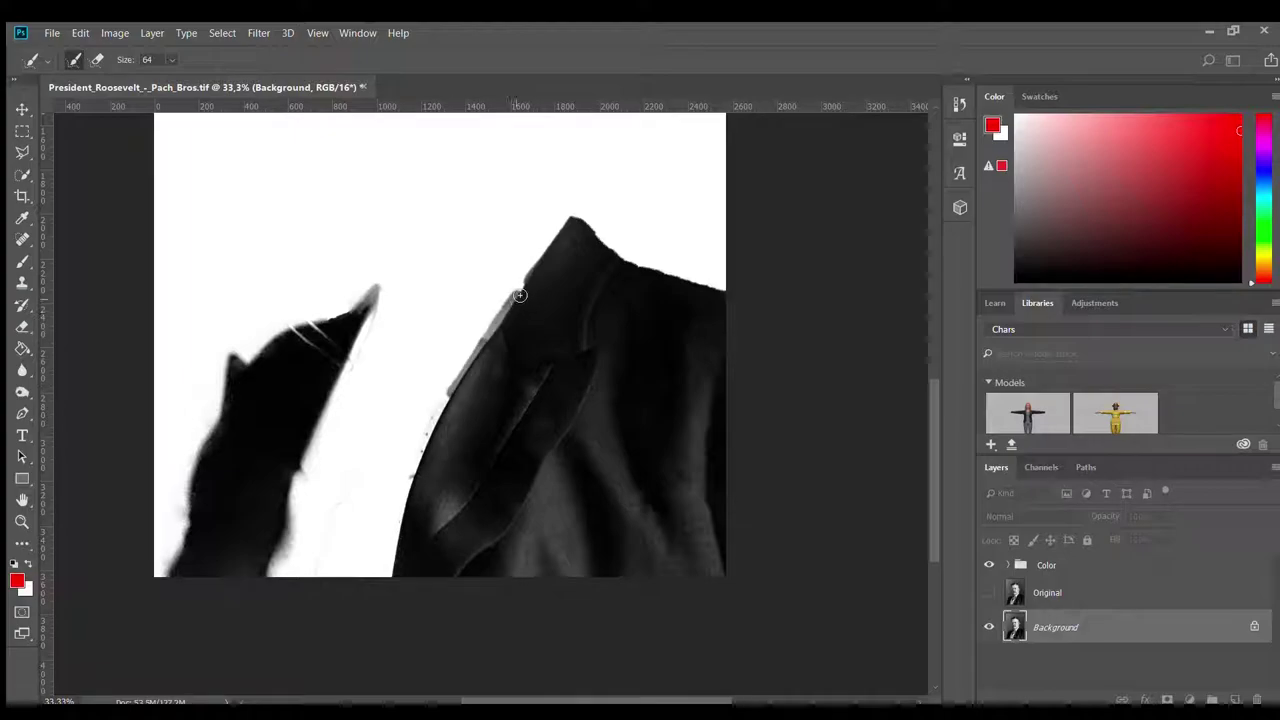
drag(603, 243, 703, 283)
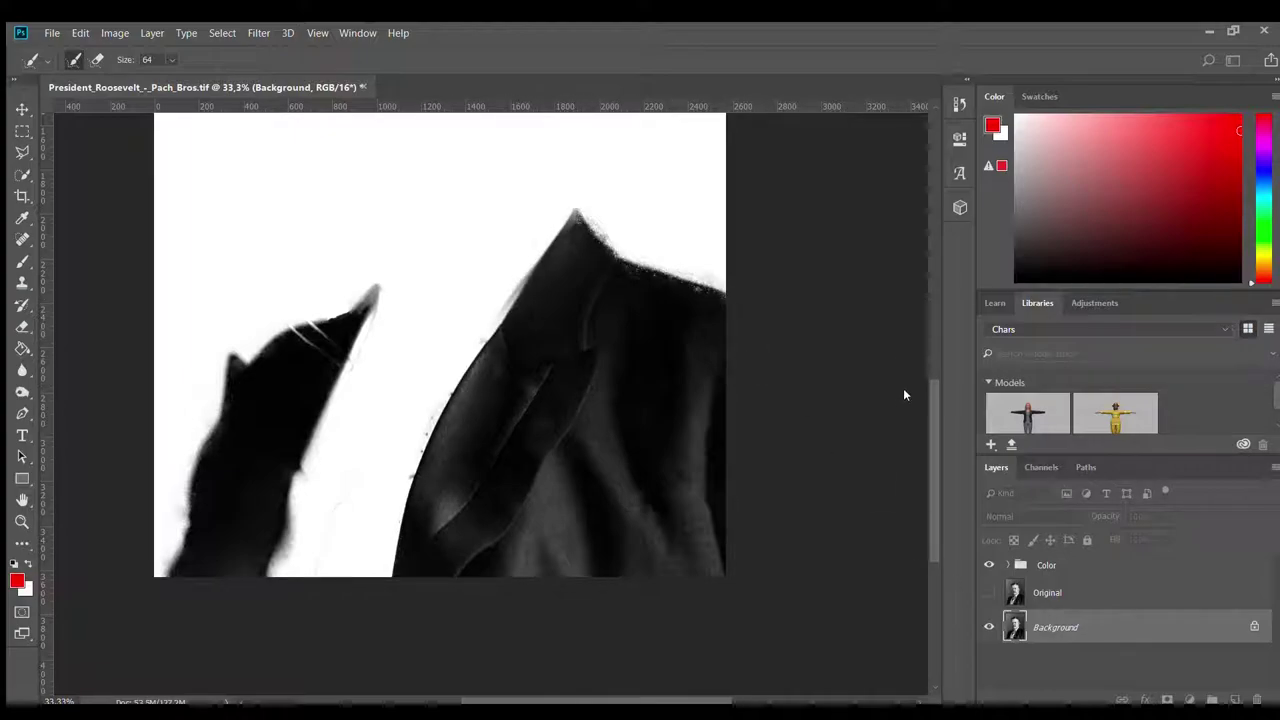
key(Return)
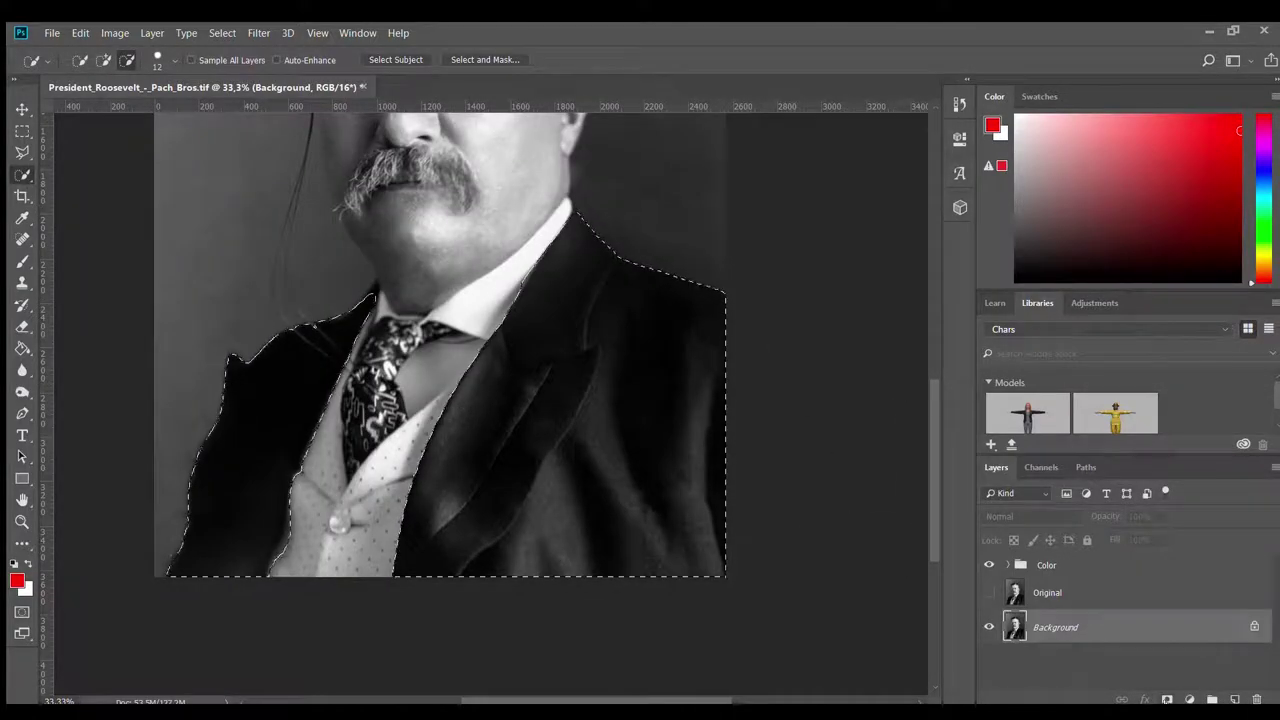
Blend the jacket fill as Color and set its colour to dark brown instead of navy
key(shift+alt+c)
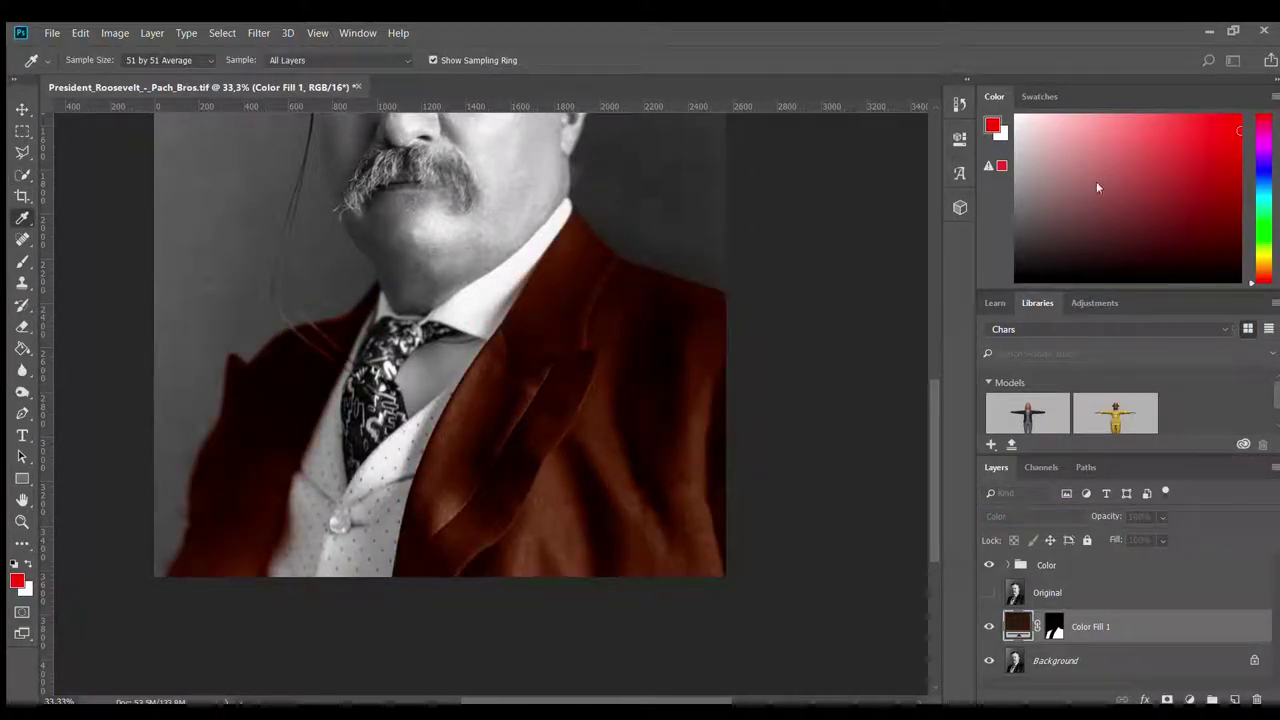
key(shift+alt+o)
double_click(1018, 622)
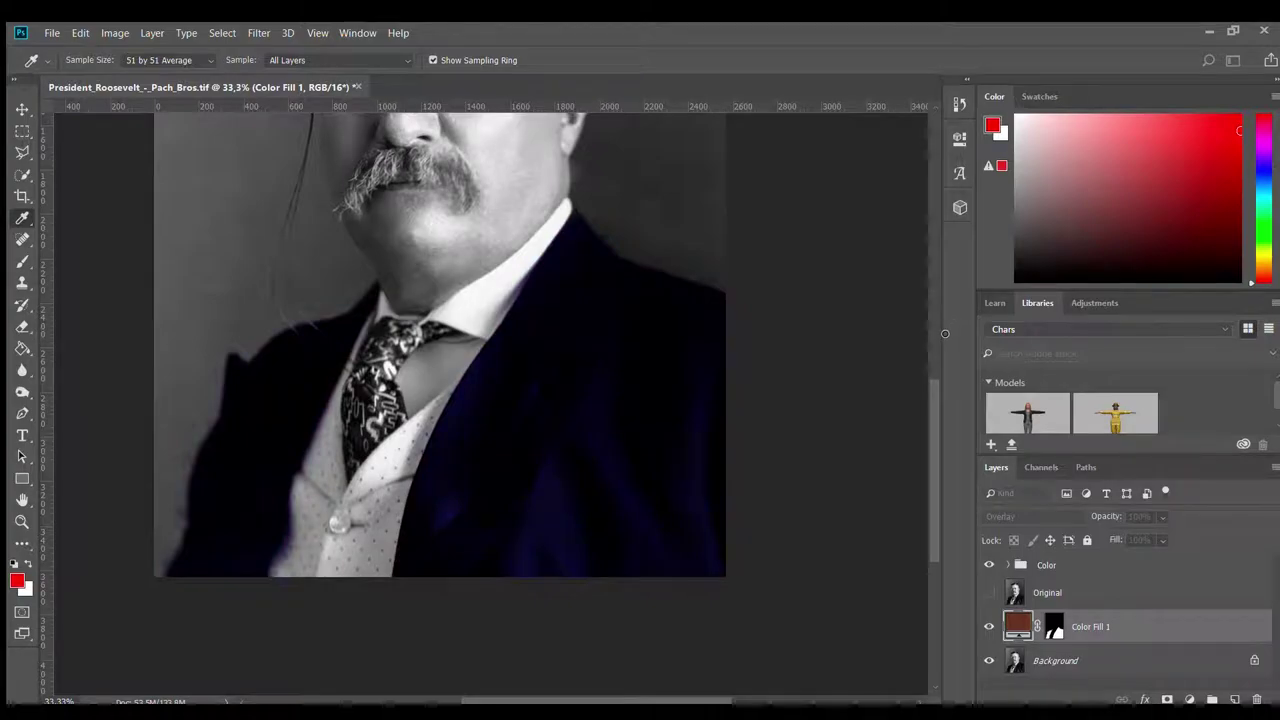
key(Return)
double_click(1018, 628)
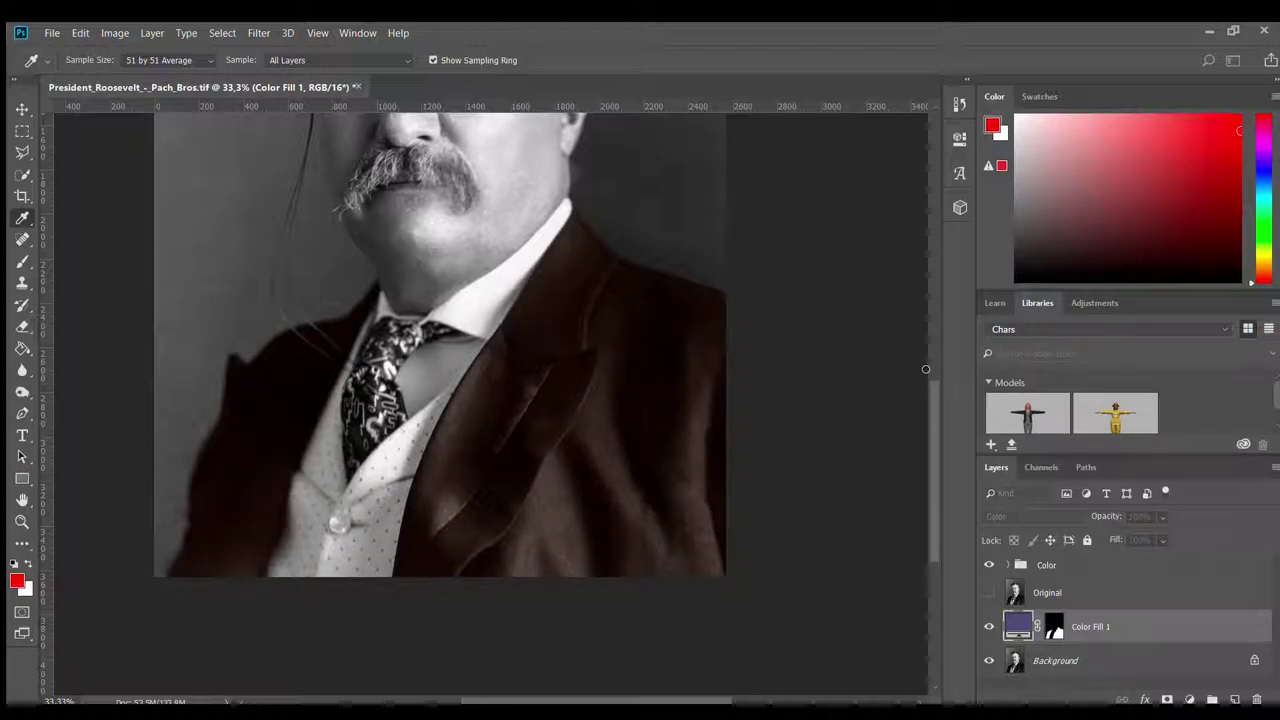
key(Return)
Move the jacket fill above Original and paint the eyes out of Skin base's mask
scroll(440, 300, up, 5)
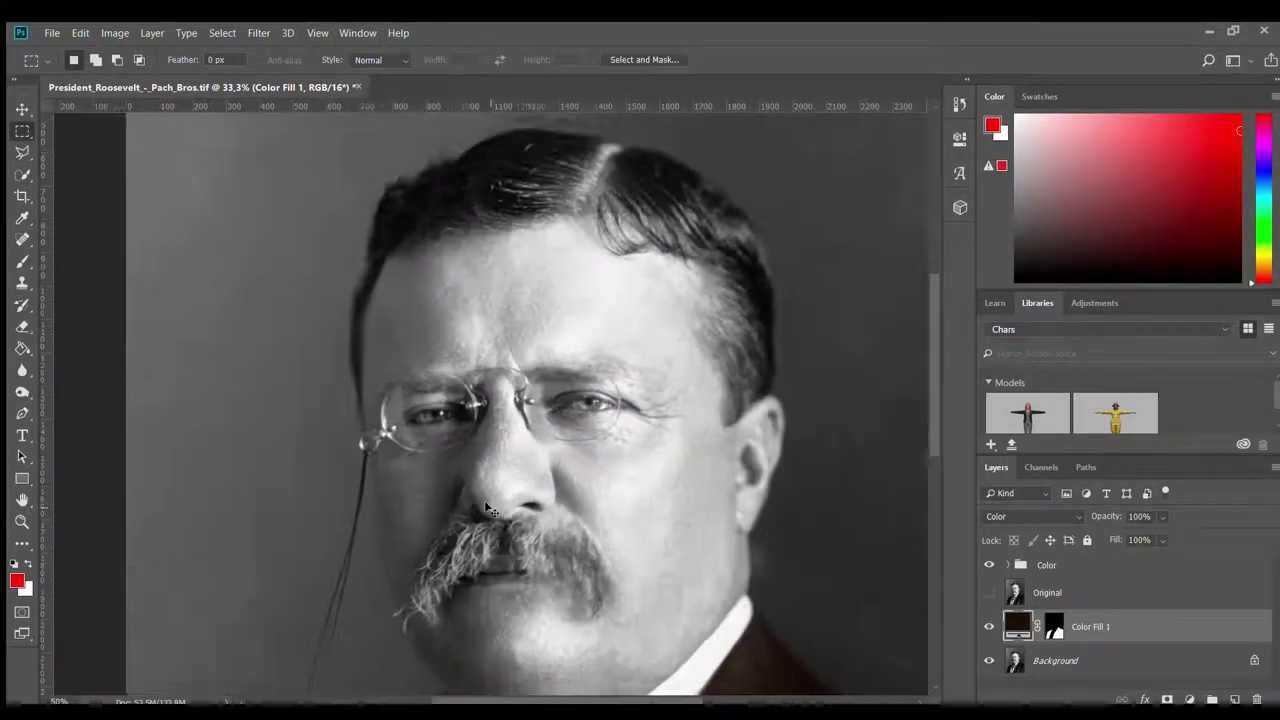
mouse_move(1013, 628)
mouse_down()
mouse_move(1090, 598)
mouse_move(1092, 659)
mouse_up()
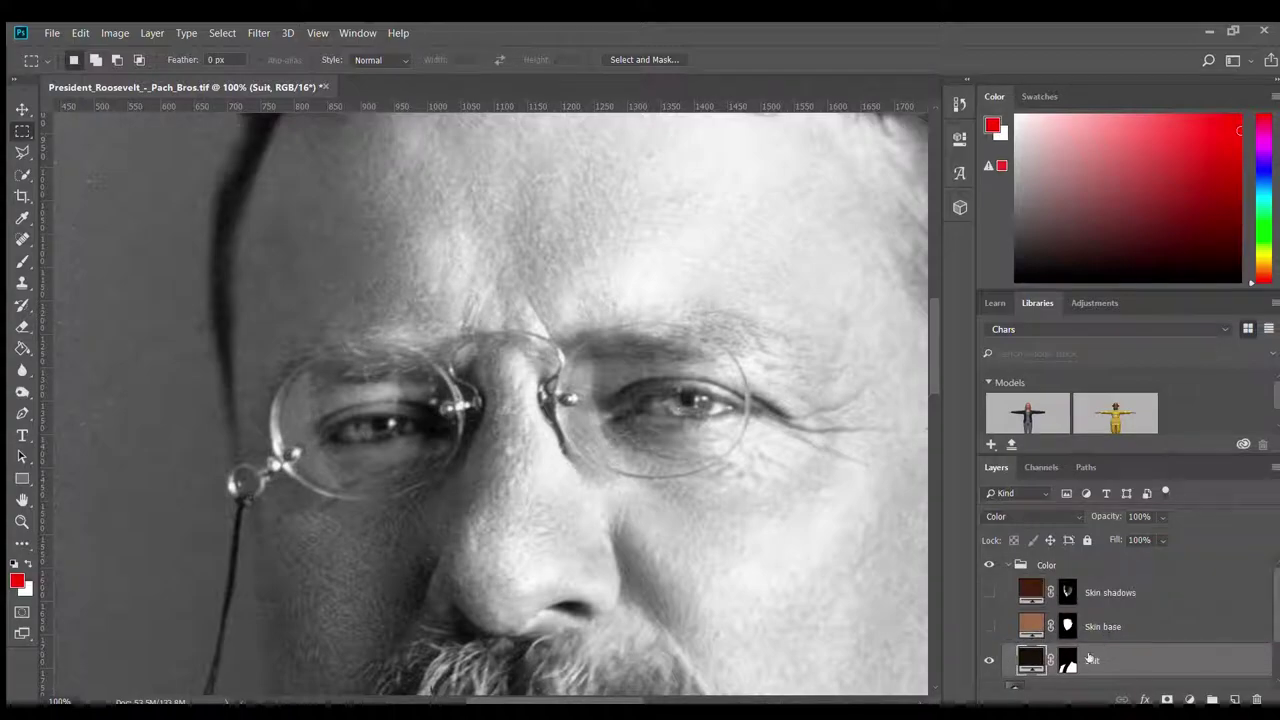
click(1092, 627)
scroll(236, 379, up, 5)
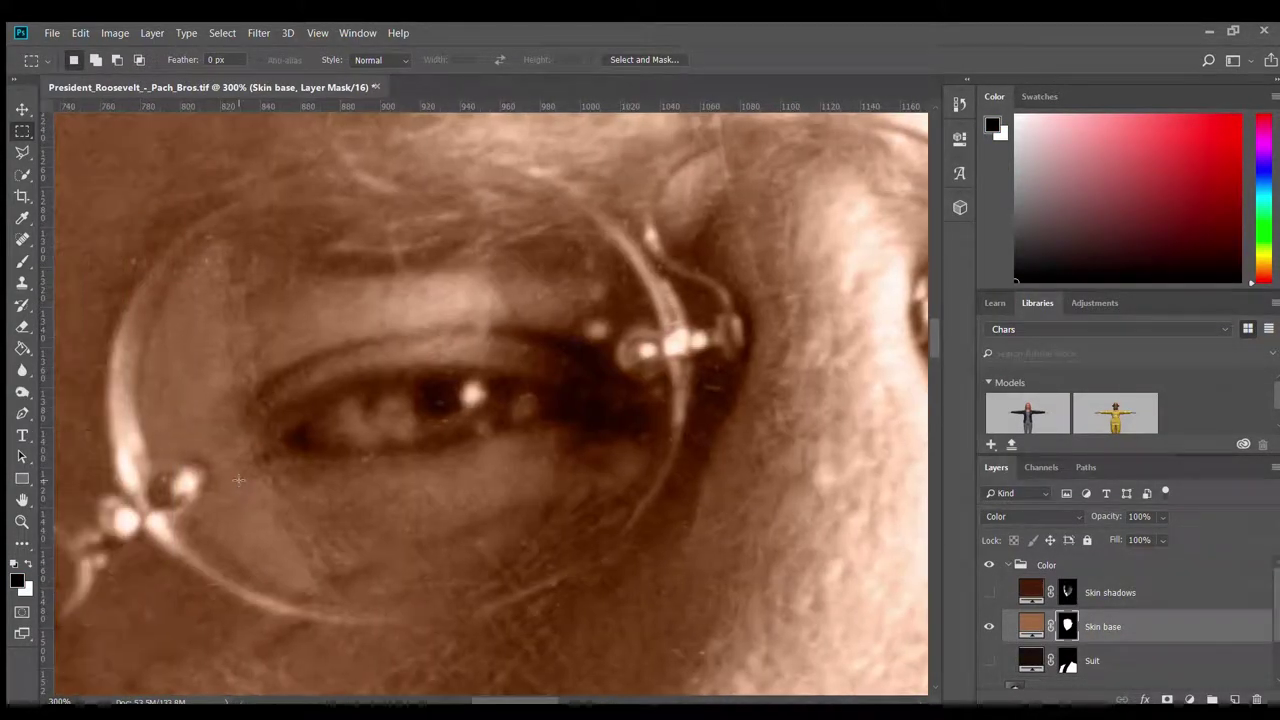
key(b)
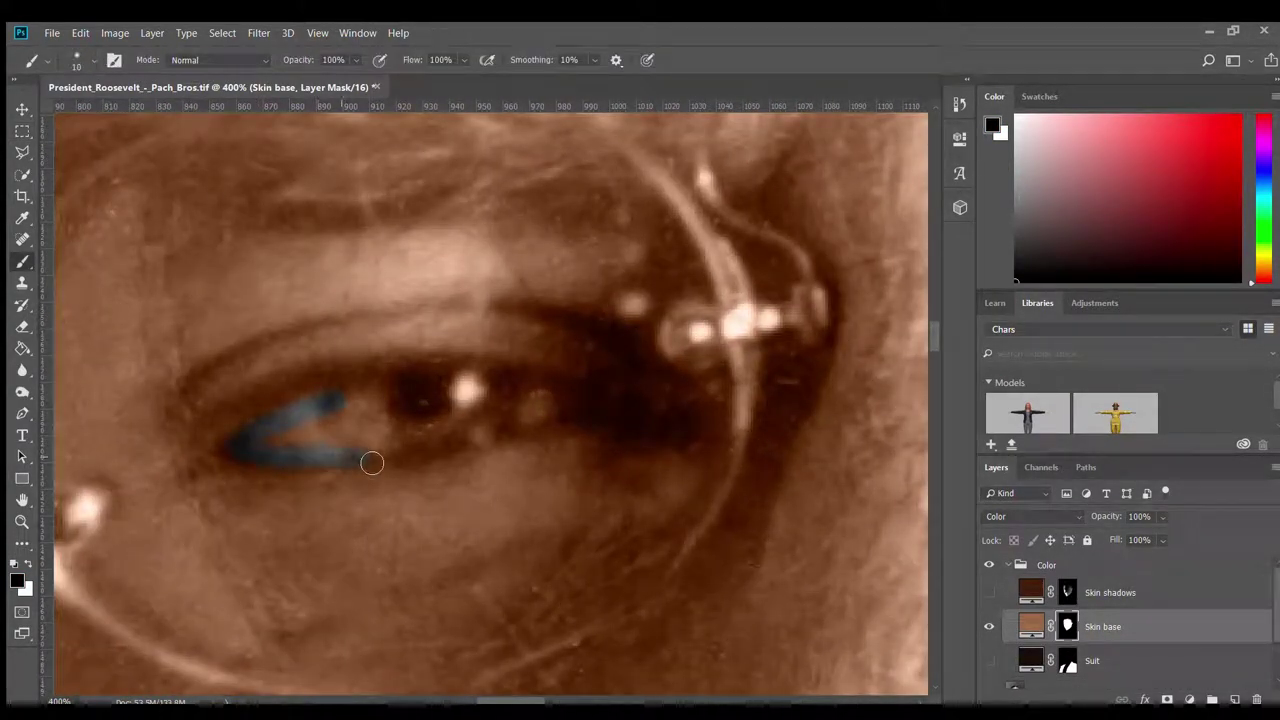
drag(513, 394, 346, 419)
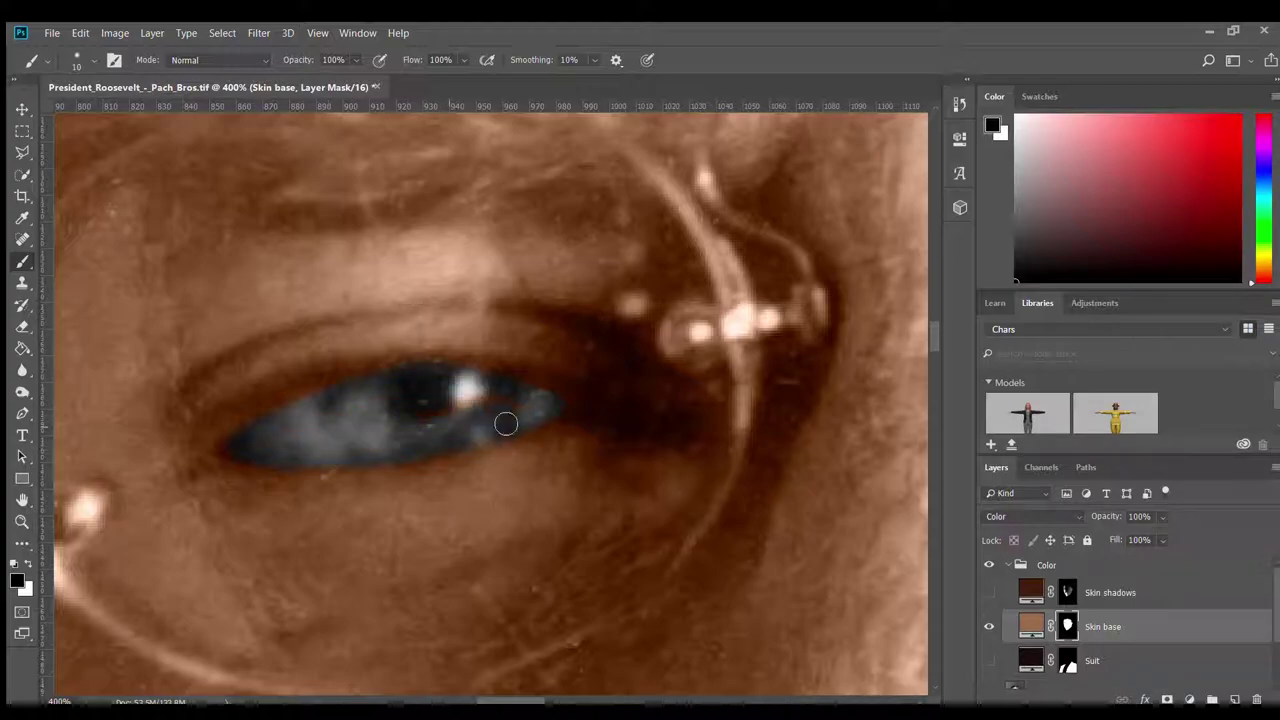
Select the Background layer and move the view to the hair
click(988, 626)
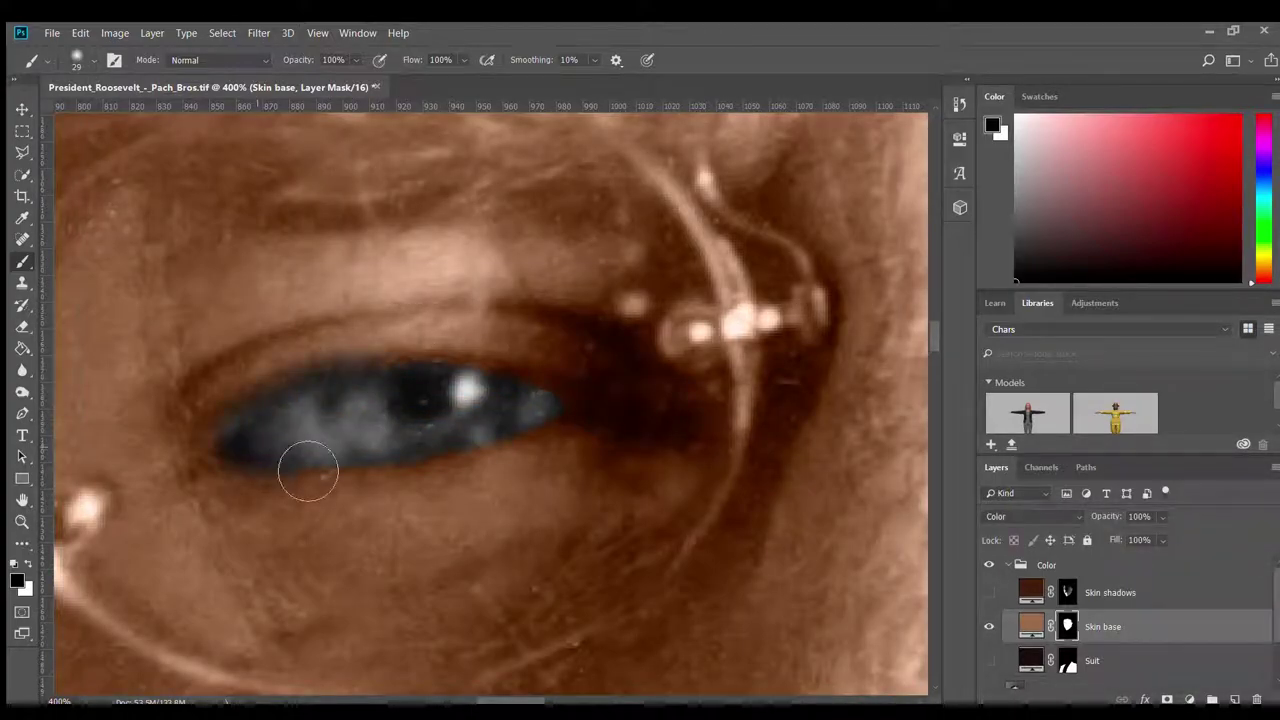
scroll(547, 429, right, 2)
scroll(614, 330, right, 8)
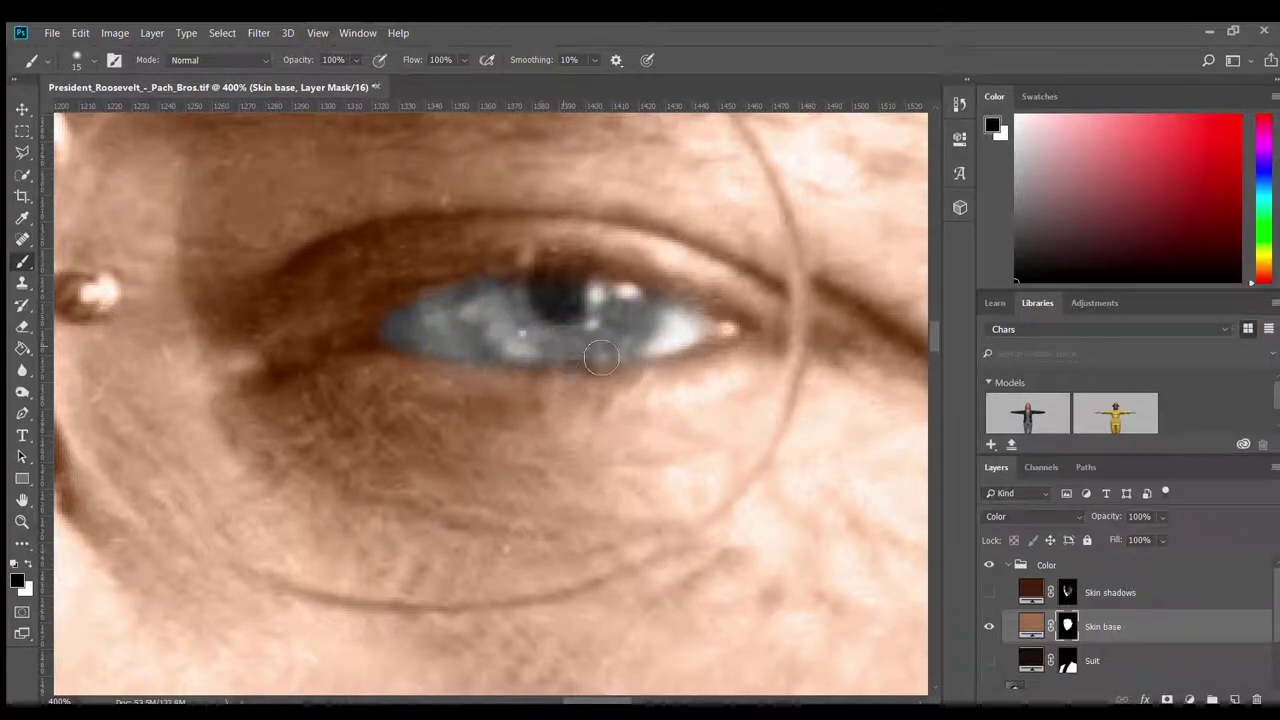
scroll(591, 291, down, 5)
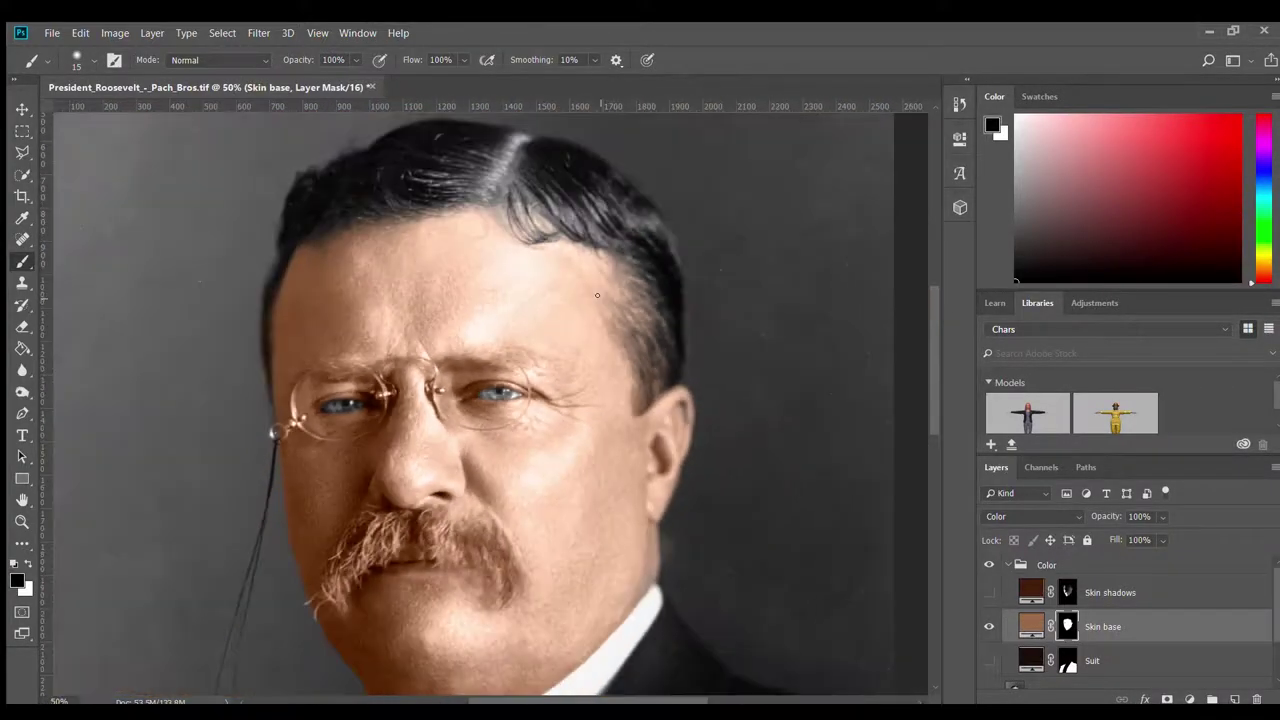
scroll(486, 430, down, 2)
scroll(594, 449, down, 2)
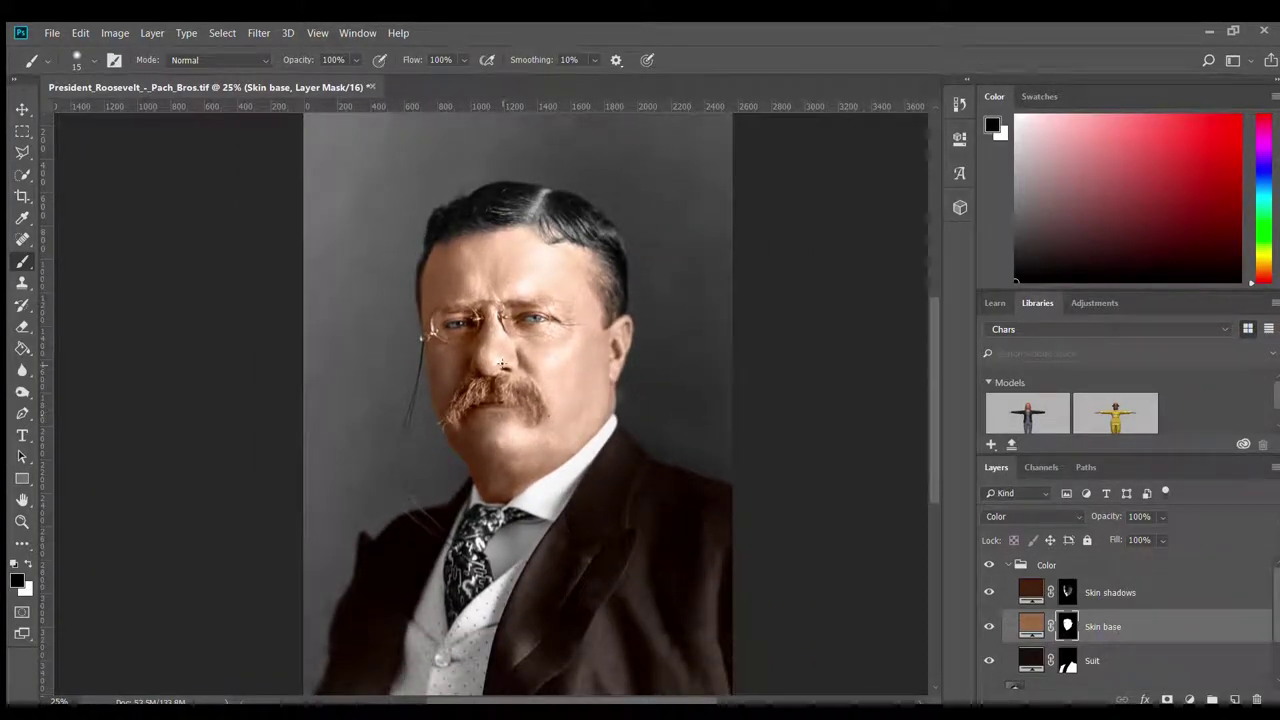
scroll(527, 362, up, 1)
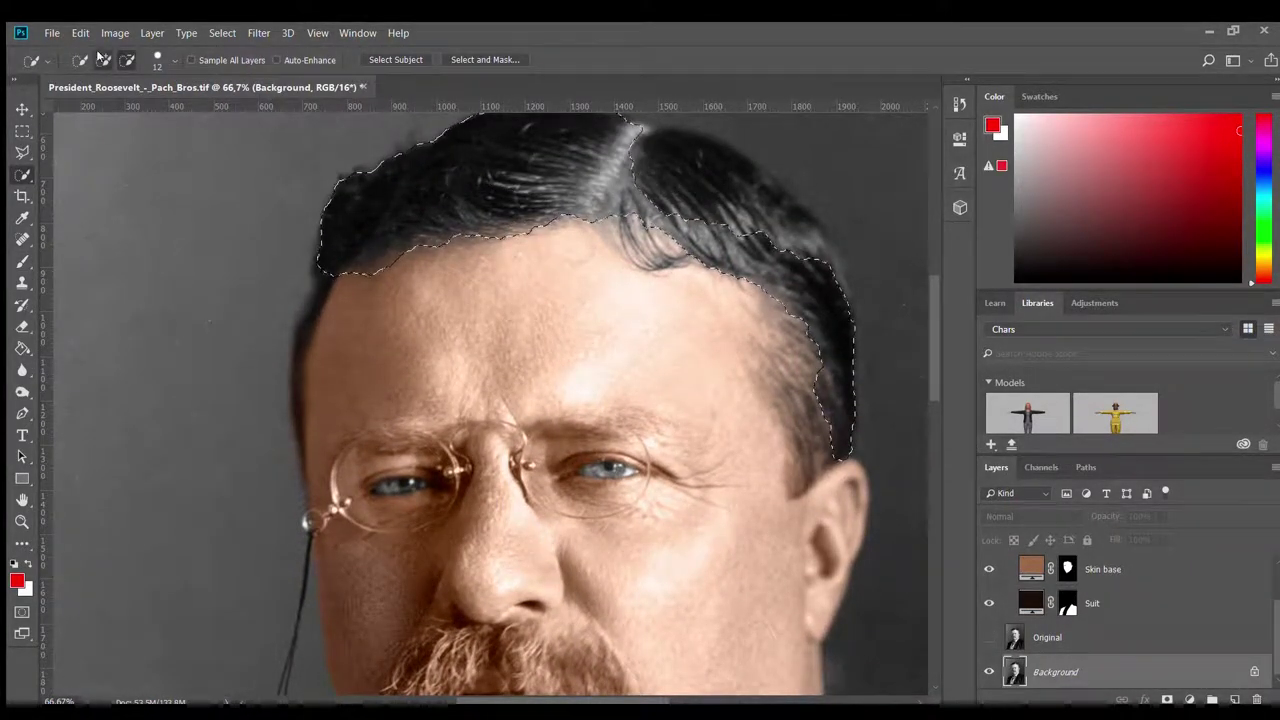
Add the remaining hair to the hair selection with Quick Selection
click(103, 59)
drag(750, 200, 325, 246)
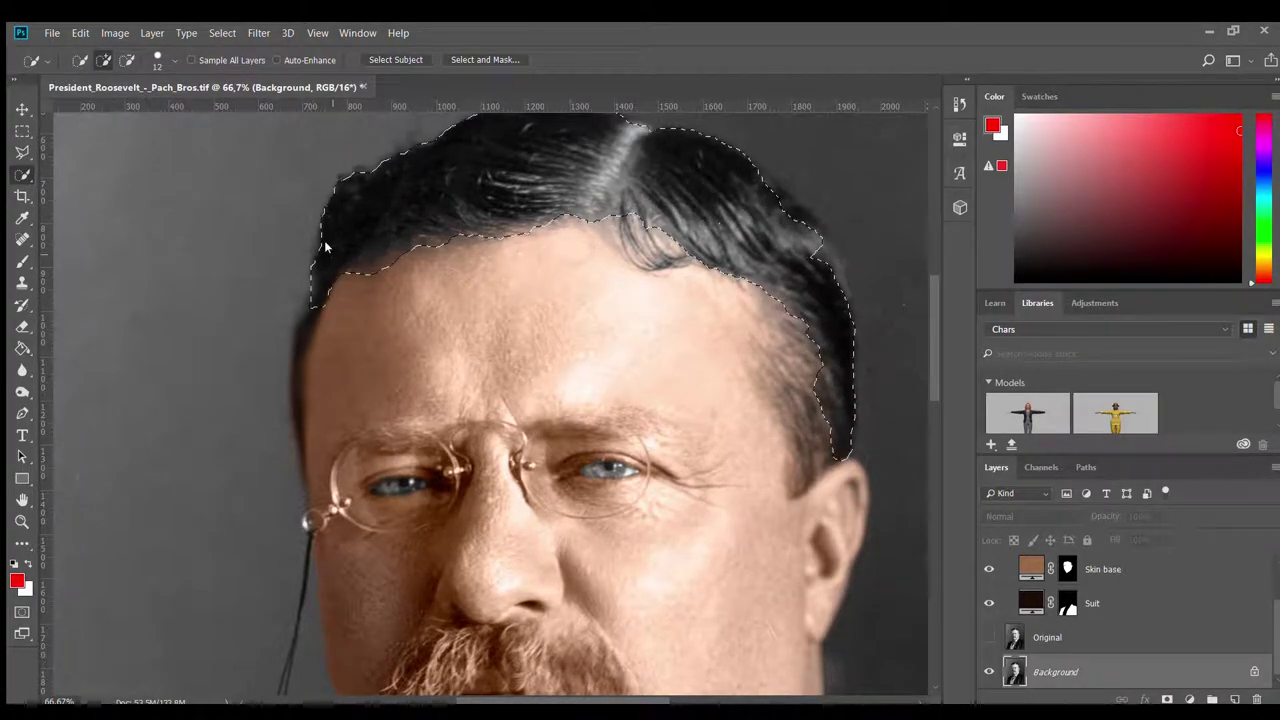
scroll(296, 436, down, 1)
Refine the right hair edge in Select and Mask, removing the skin patch there
key(ctrl+minus)
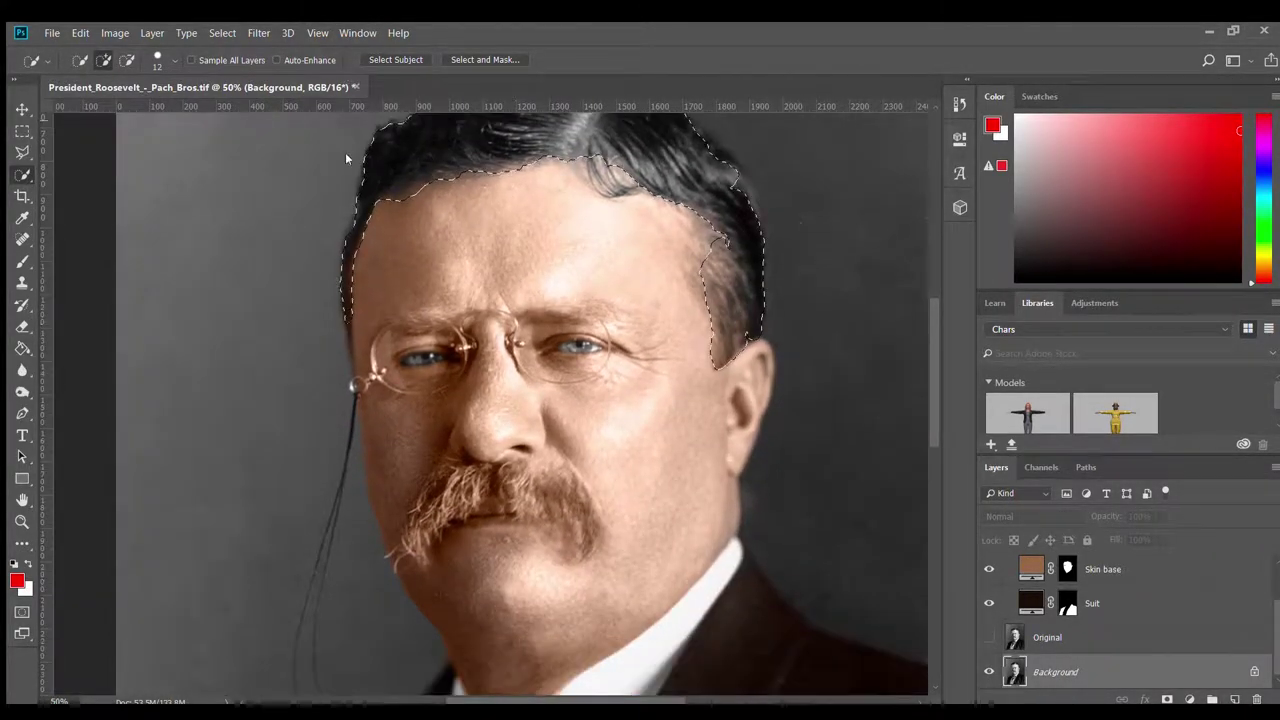
key(alt+ctrl+r)
key(r)
mouse_move(740, 470)
mouse_down()
mouse_move(677, 220)
mouse_move(400, 240)
mouse_move(429, 314)
mouse_move(645, 308)
mouse_move(744, 387)
mouse_up()
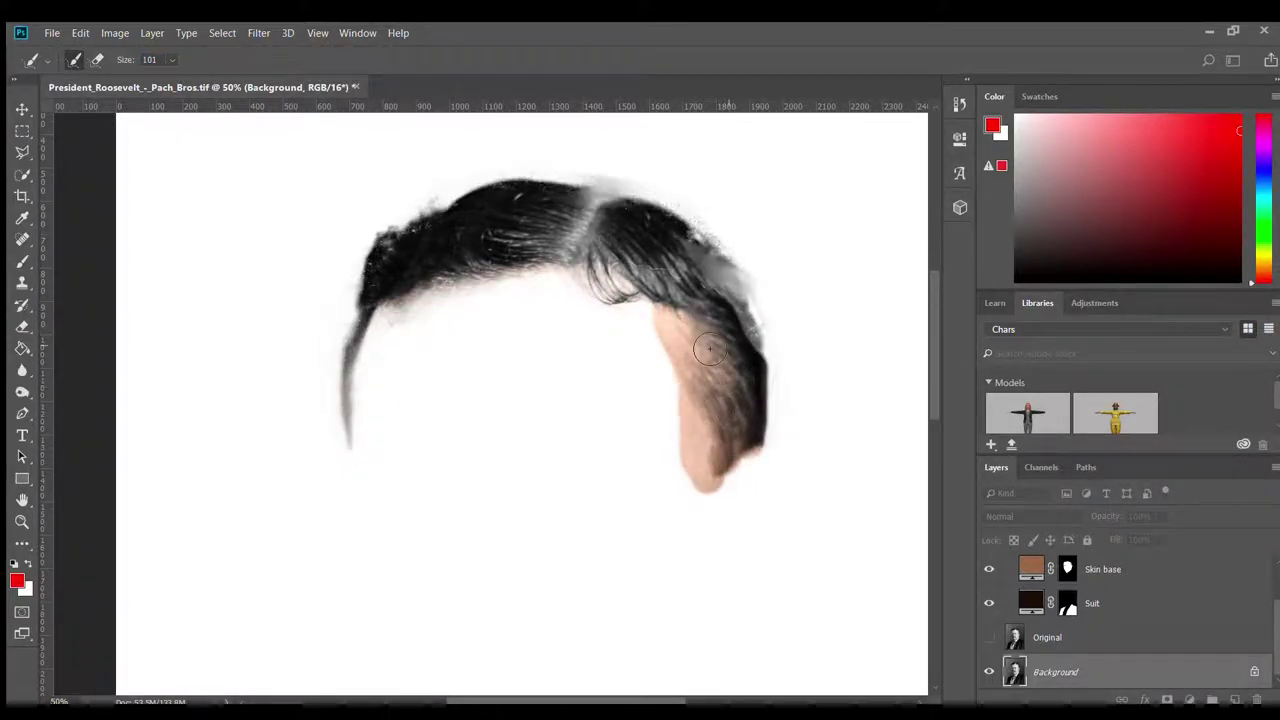
mouse_move(722, 300)
mouse_down()
mouse_move(740, 470)
mouse_move(680, 362)
mouse_up()
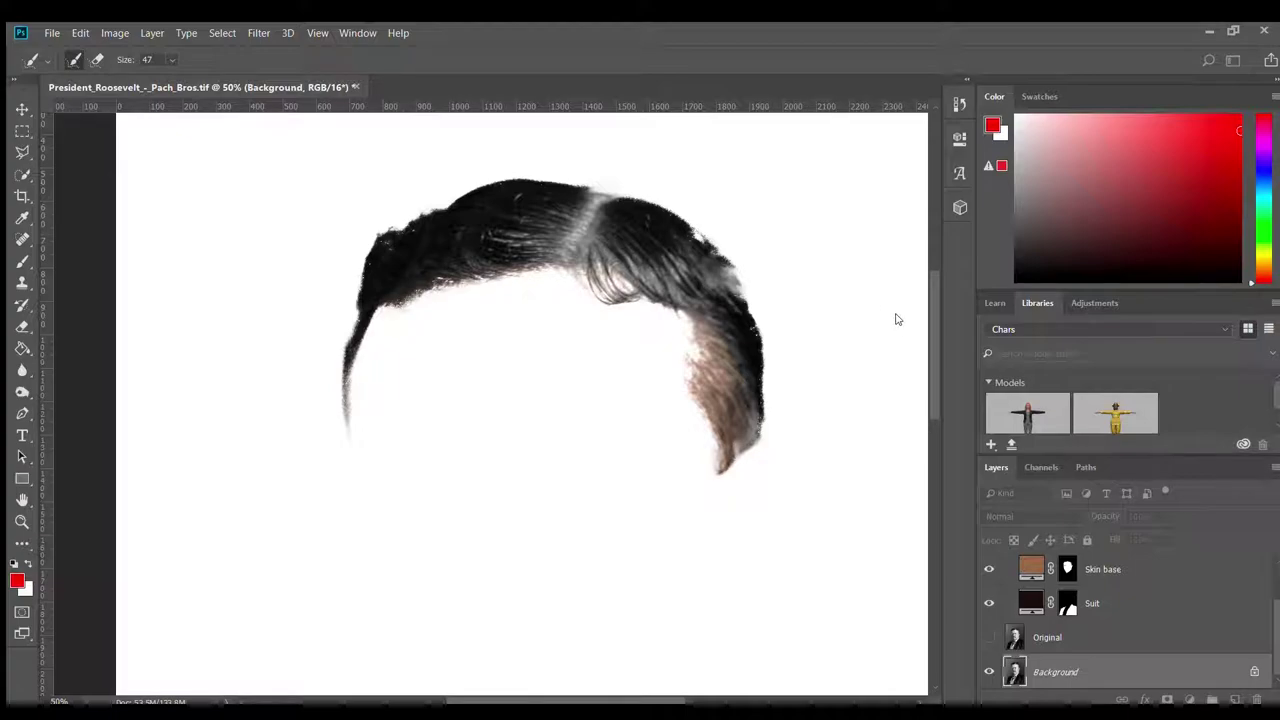
key(alt)
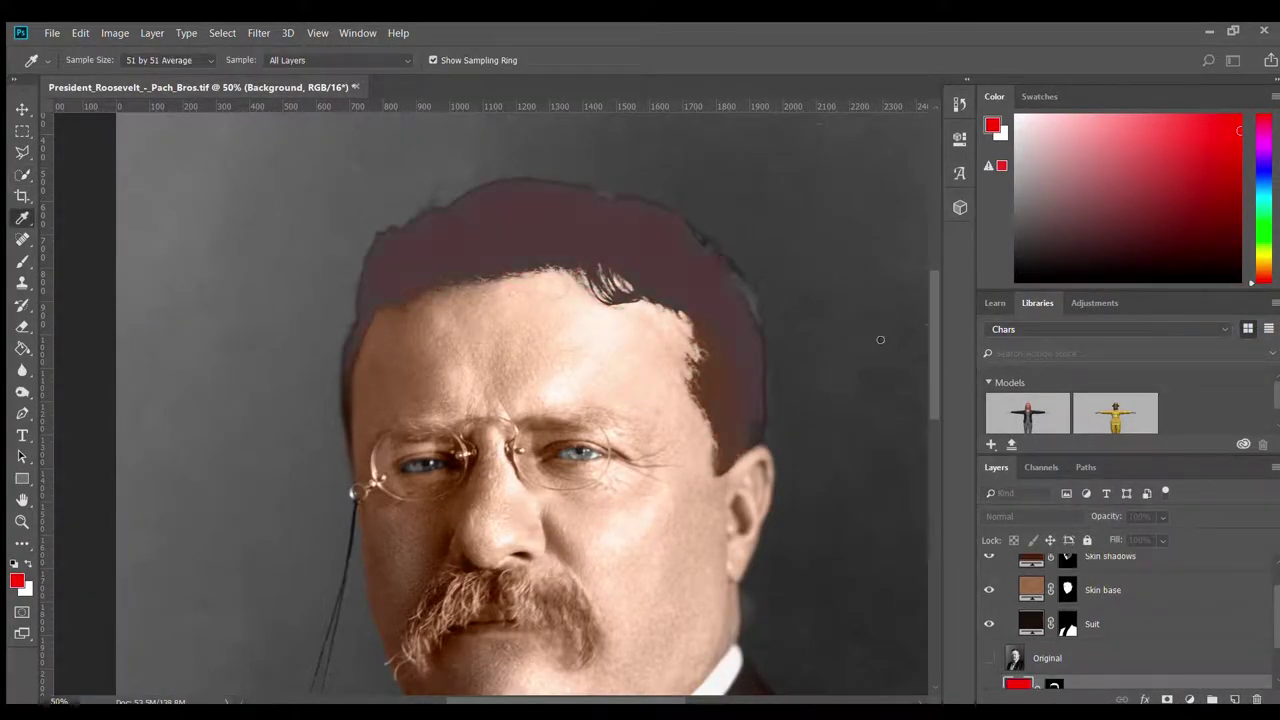
Set the brown hair fill to Overlay and move it above Original
key(shift+alt+o)
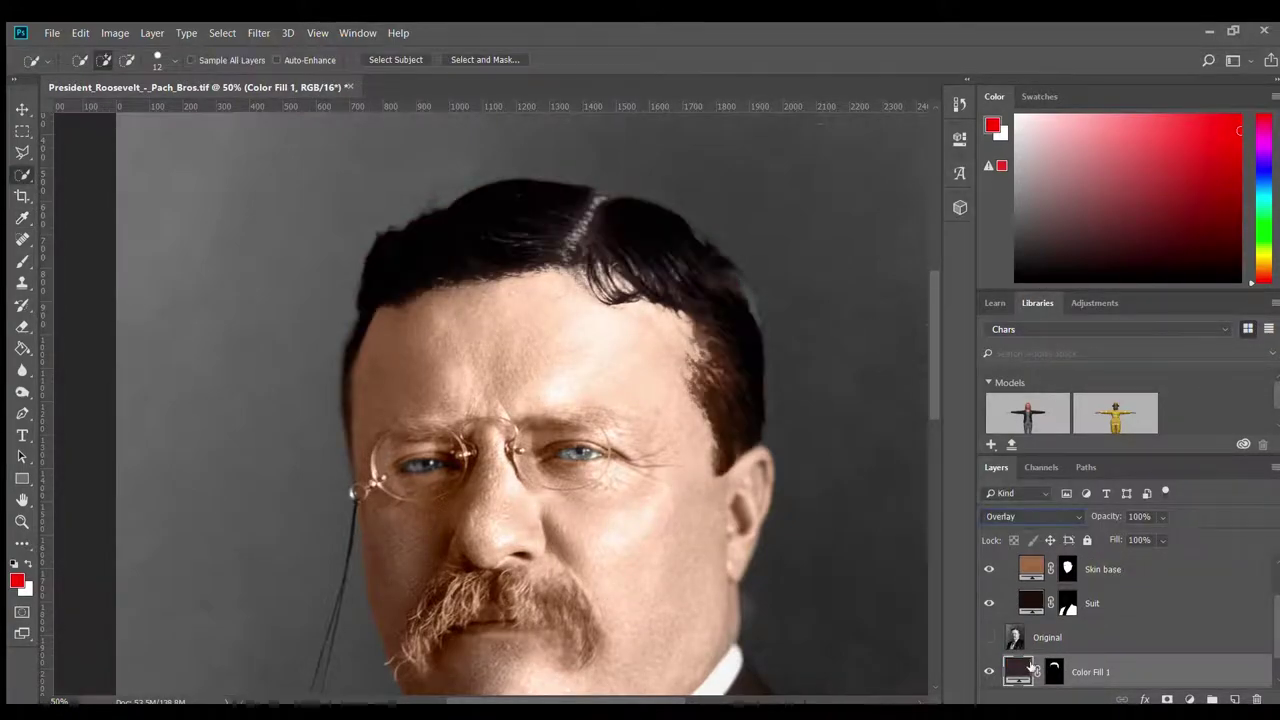
drag(1090, 672, 1104, 640)
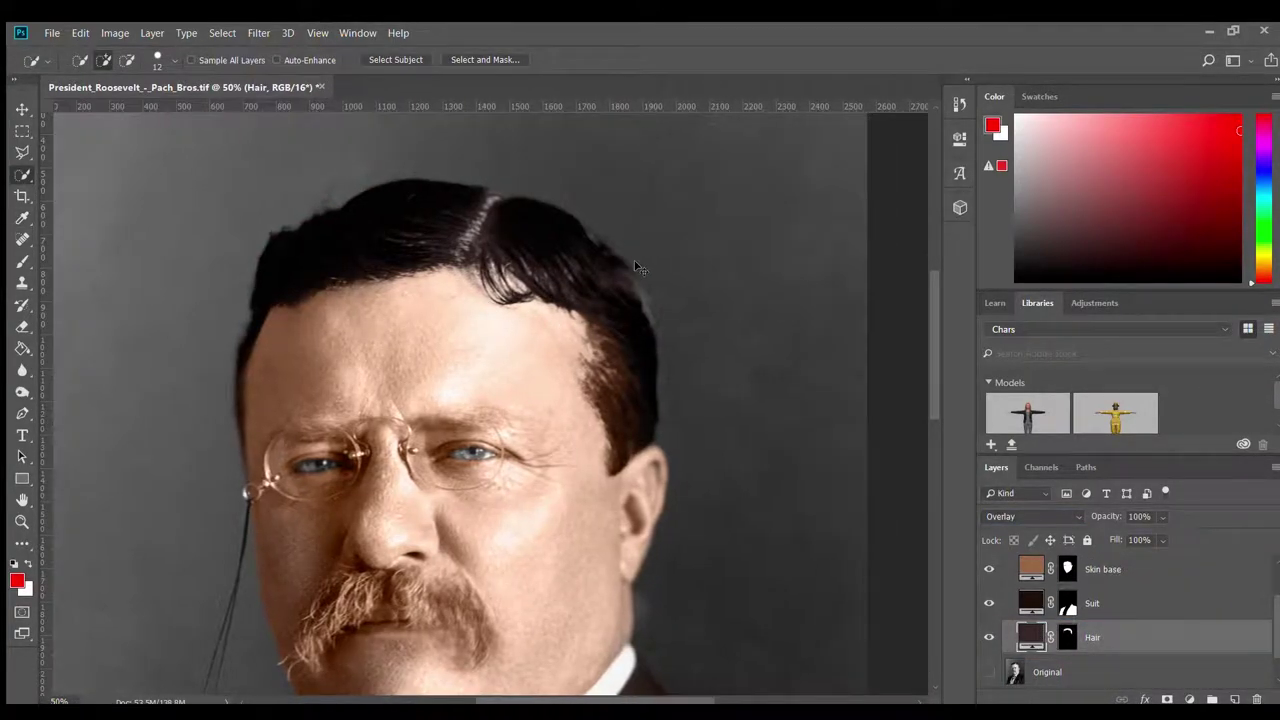
scroll(503, 251, up, 2)
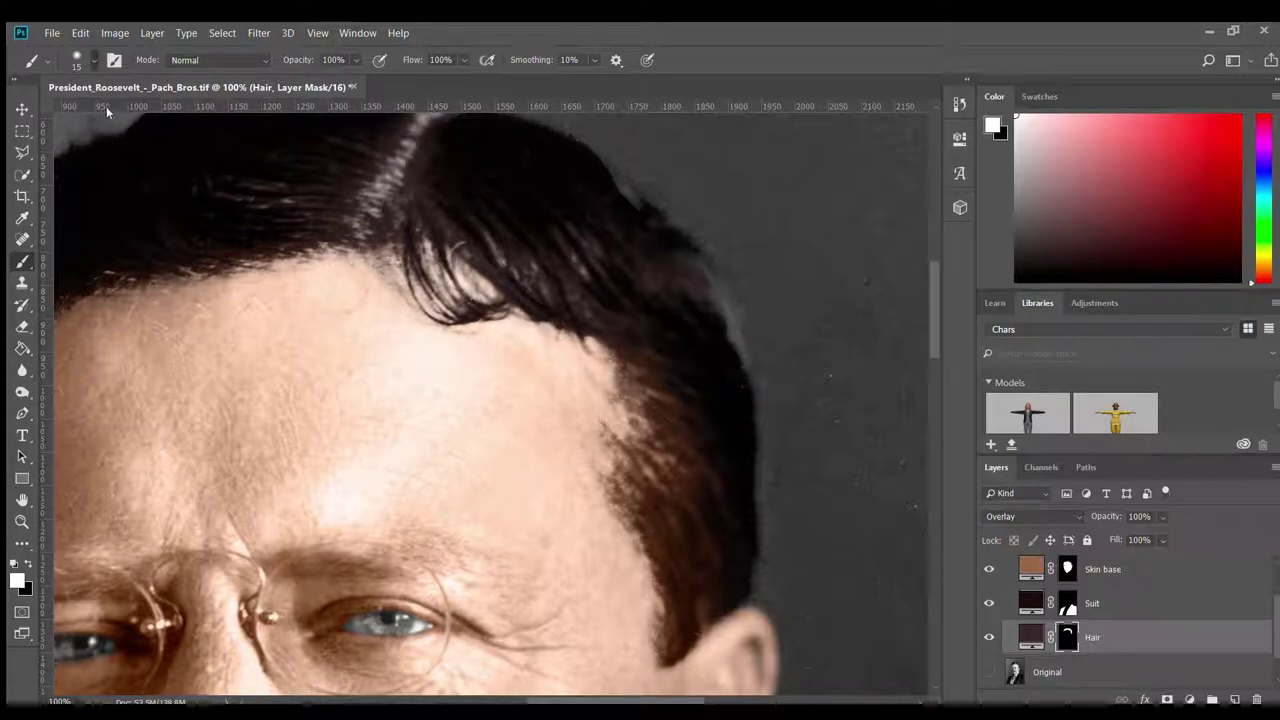
scroll(688, 264, down, 5)
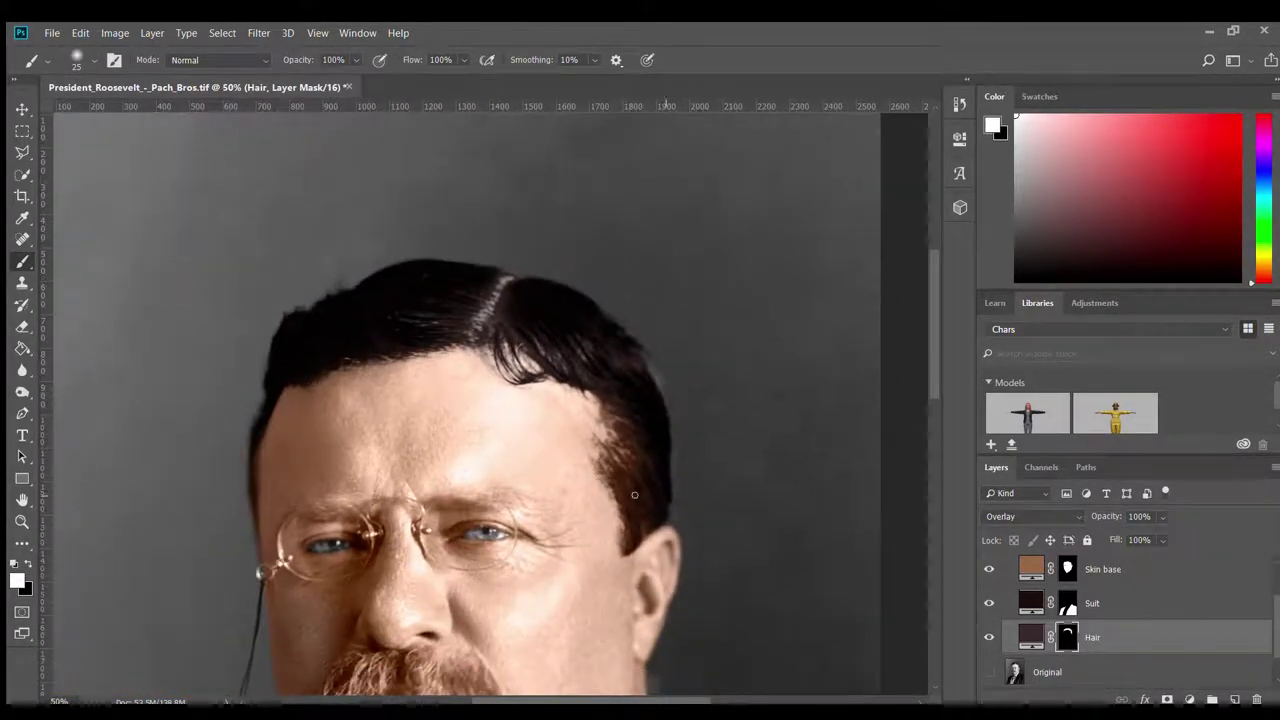
scroll(634, 494, up, 2)
Toggle the Skin base colour off and on to check the hairline, sampling the hair colour
click(1103, 569)
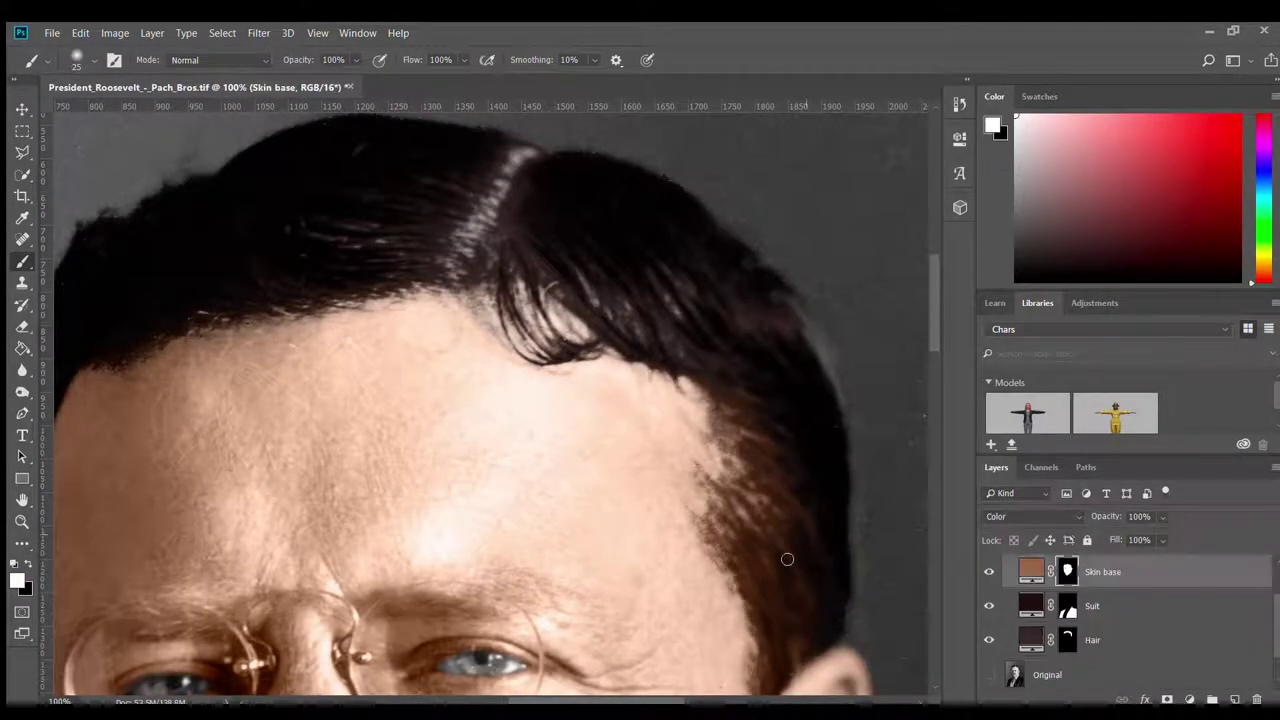
scroll(1100, 600, up, 1)
click(989, 613)
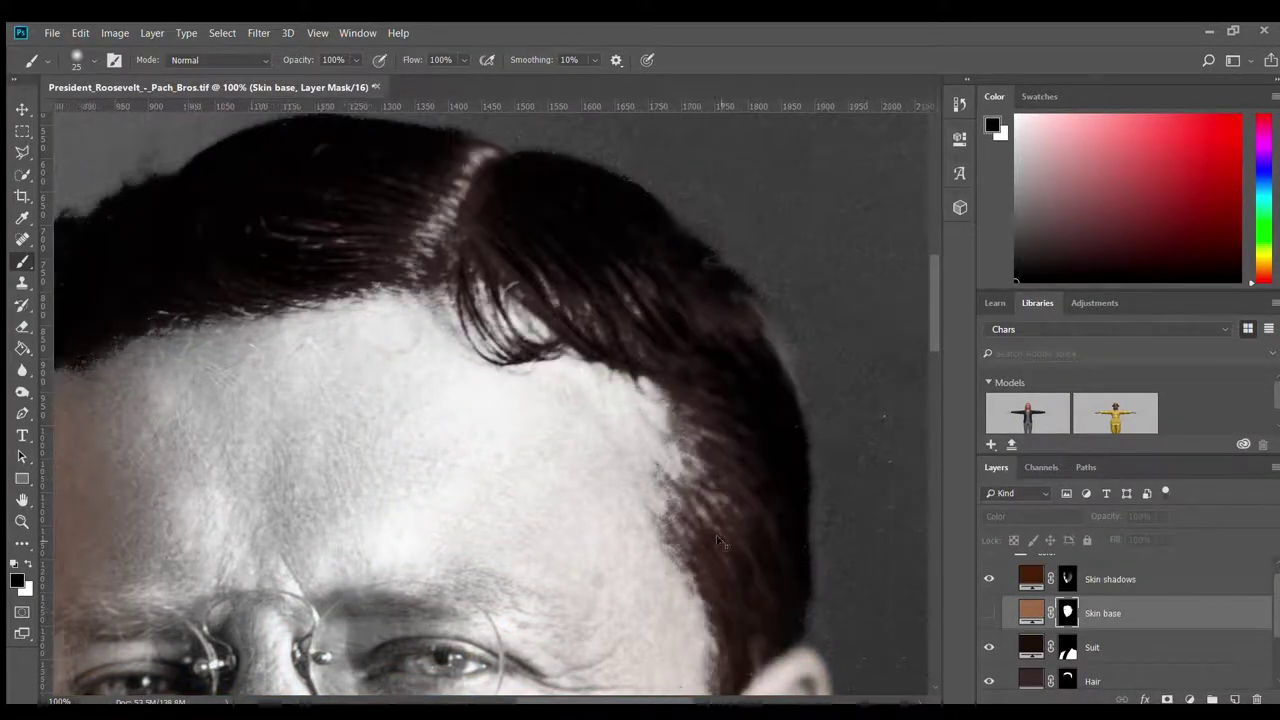
key(ctrl+minus)
click(1028, 680)
key(i)
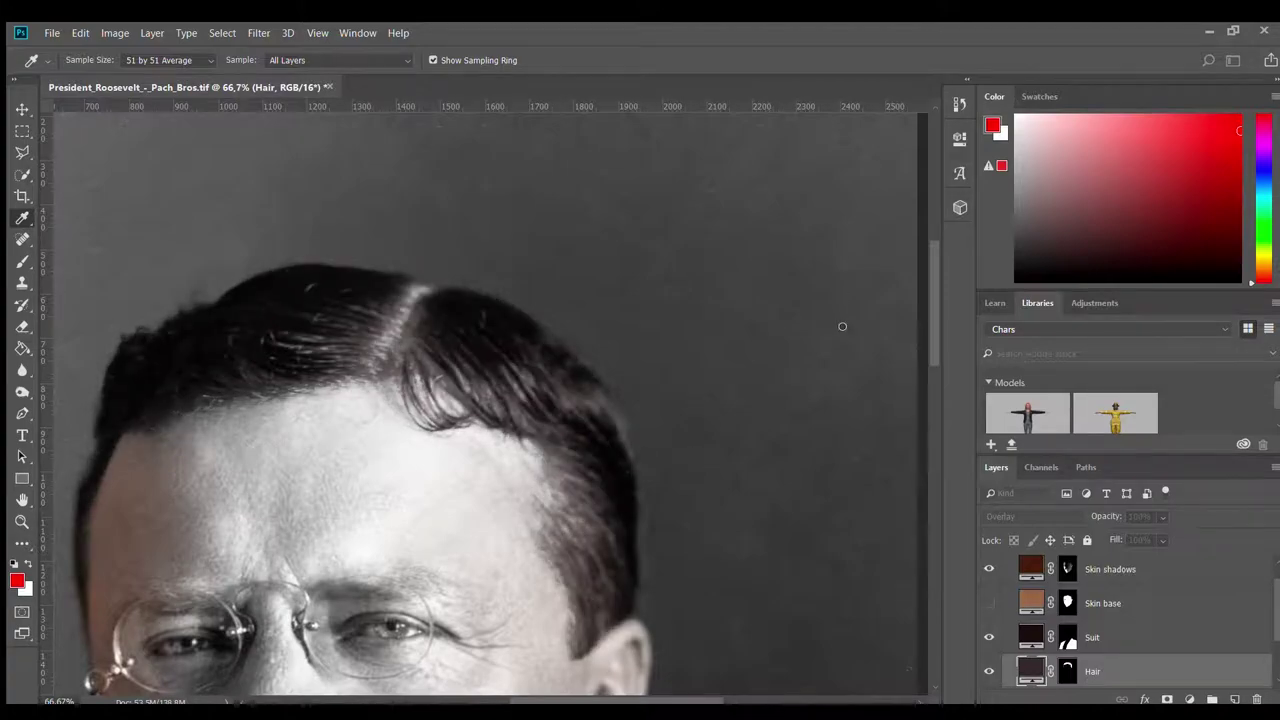
key(b)
scroll(1100, 610, up, 1)
click(989, 626)
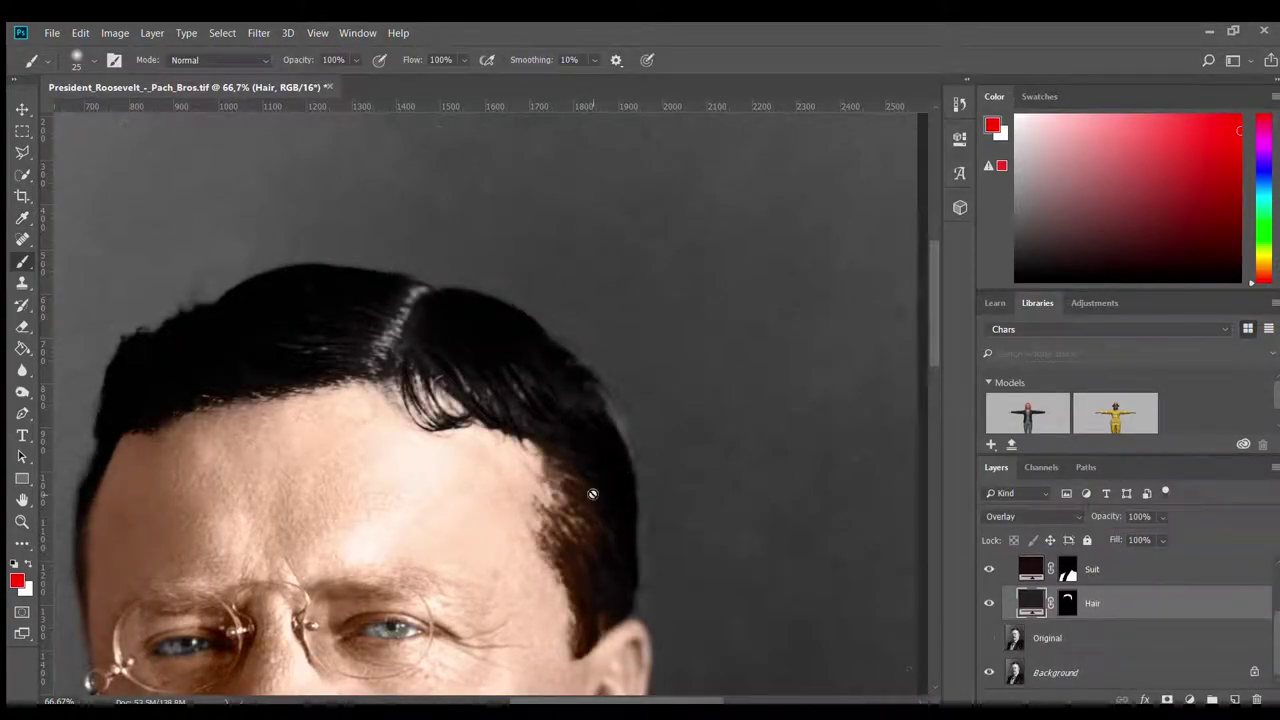
key(ctrl+minus)
Paint black at 35% with a roughly 202 px brush on the Skin base mask along the hairline
click(1067, 626)
key(d)
key(ctrl+plus)
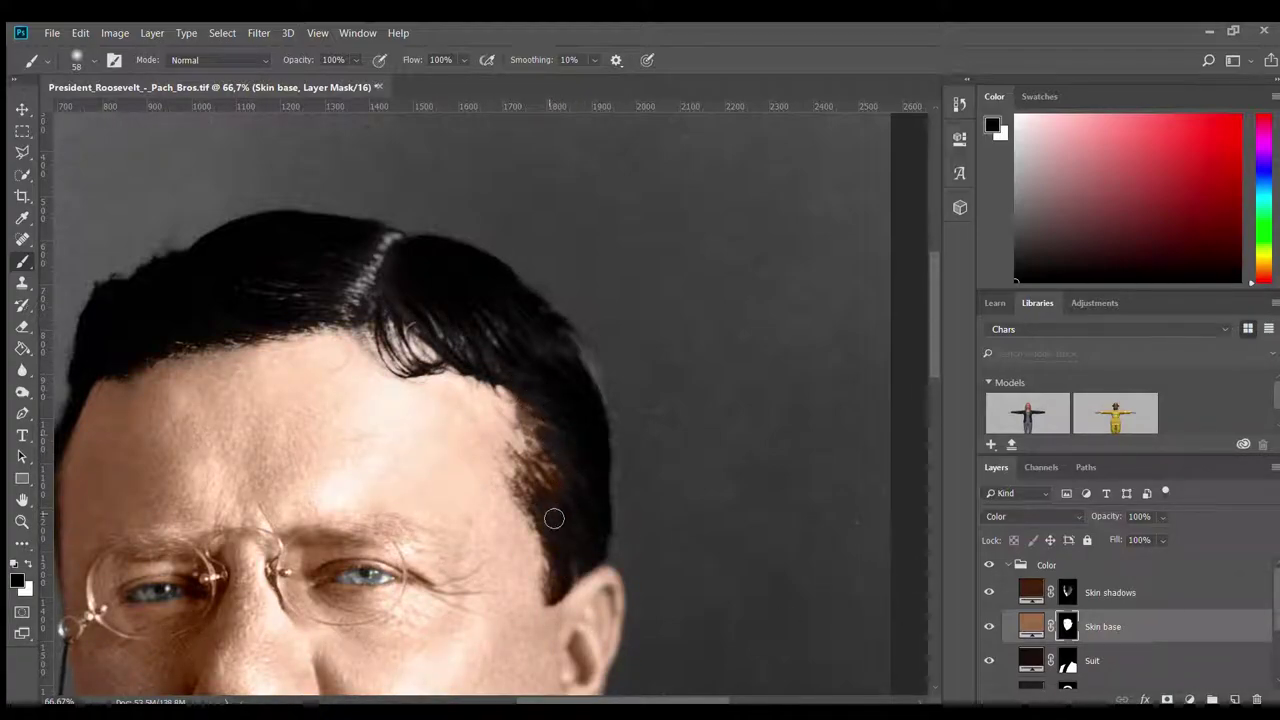
scroll(1100, 620, down, 1)
ctrl+click(1067, 653)
scroll(443, 345, up, 1)
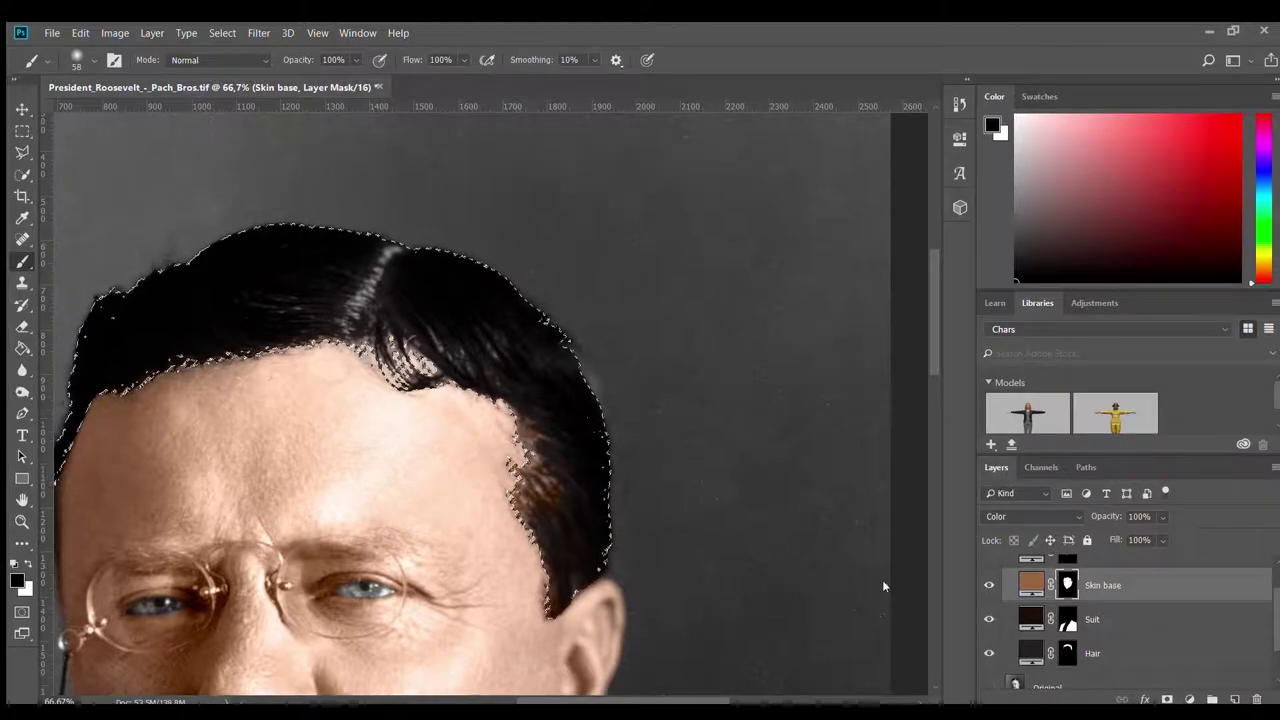
key(3)
key(5)
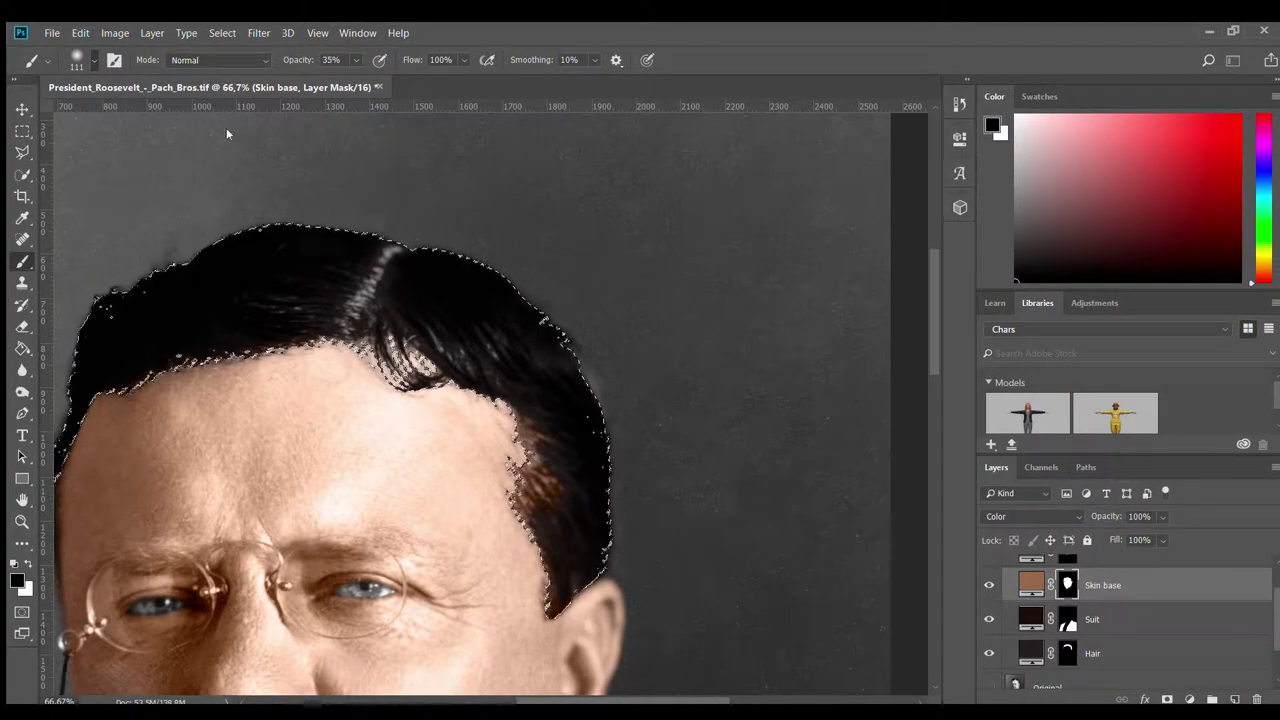
key(bracketright)
key(bracketright)
key(bracketright)
key(ctrl+h)
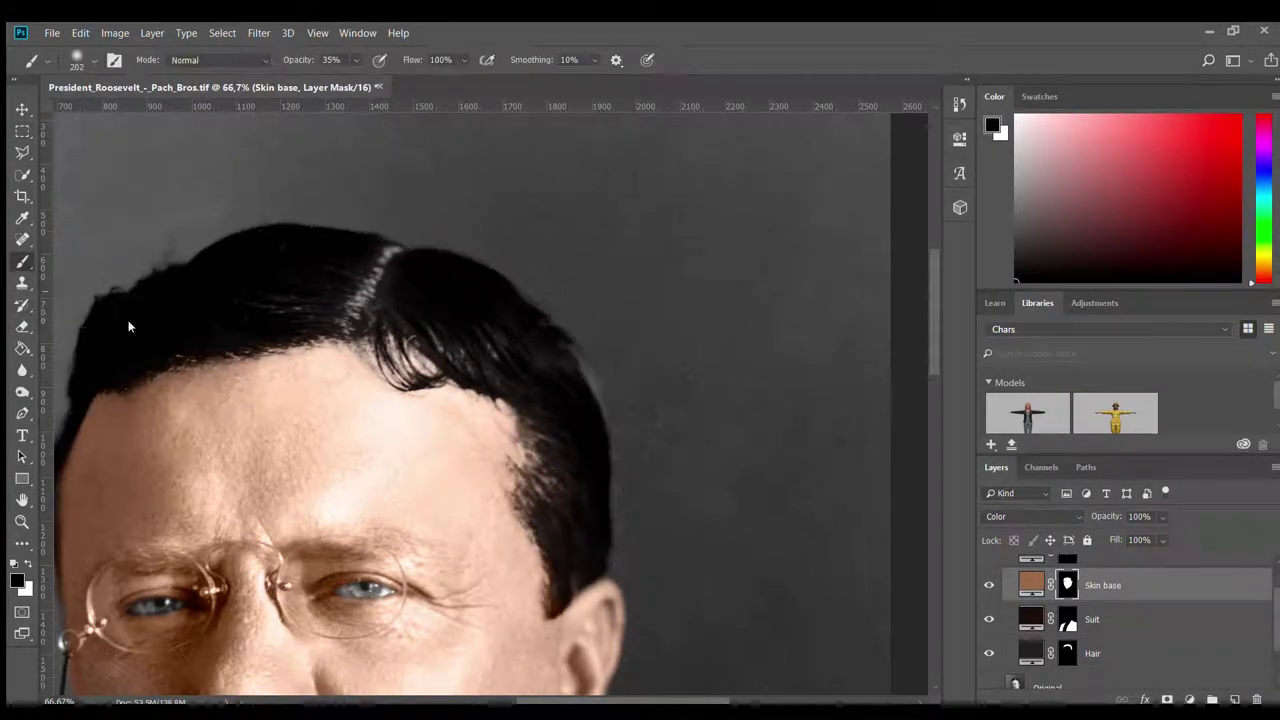
key(ctrl+minus)
key(ctrl+minus)
scroll(600, 500, down, 5)
scroll(543, 537, down, 3)
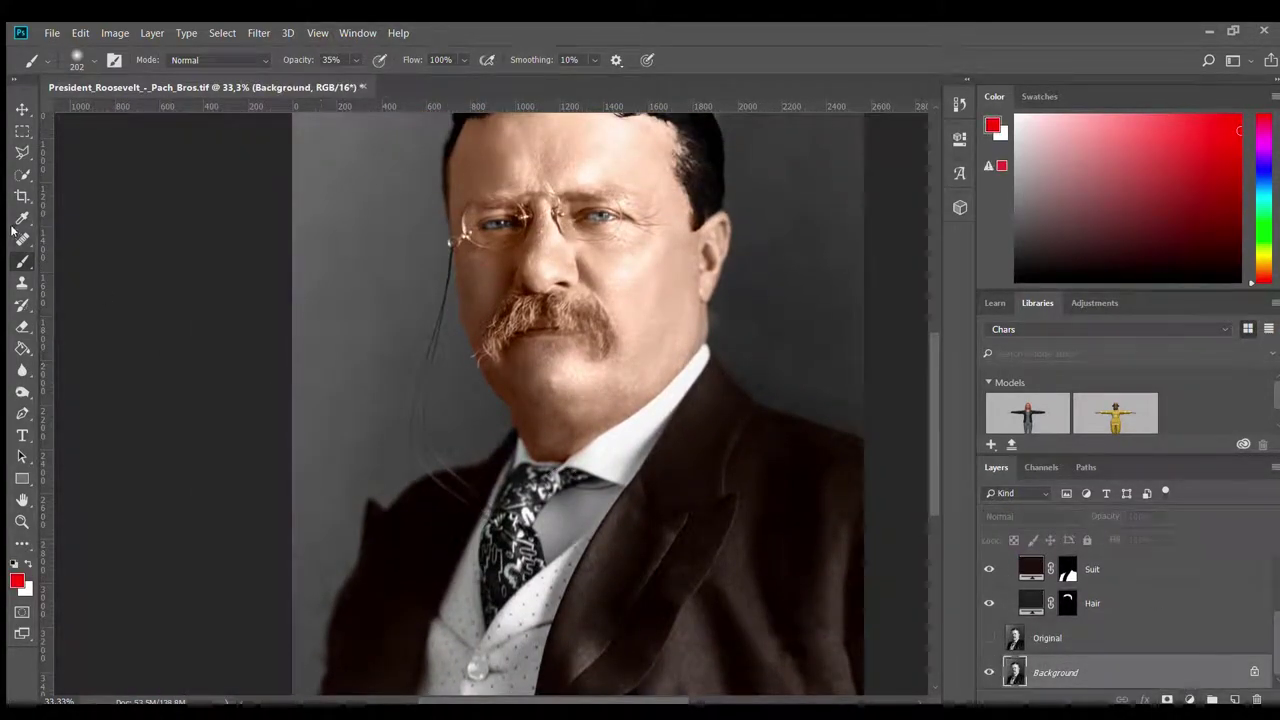
Quick-select the shirt collar and front, cutting the tie out with the Lasso
click(22, 174)
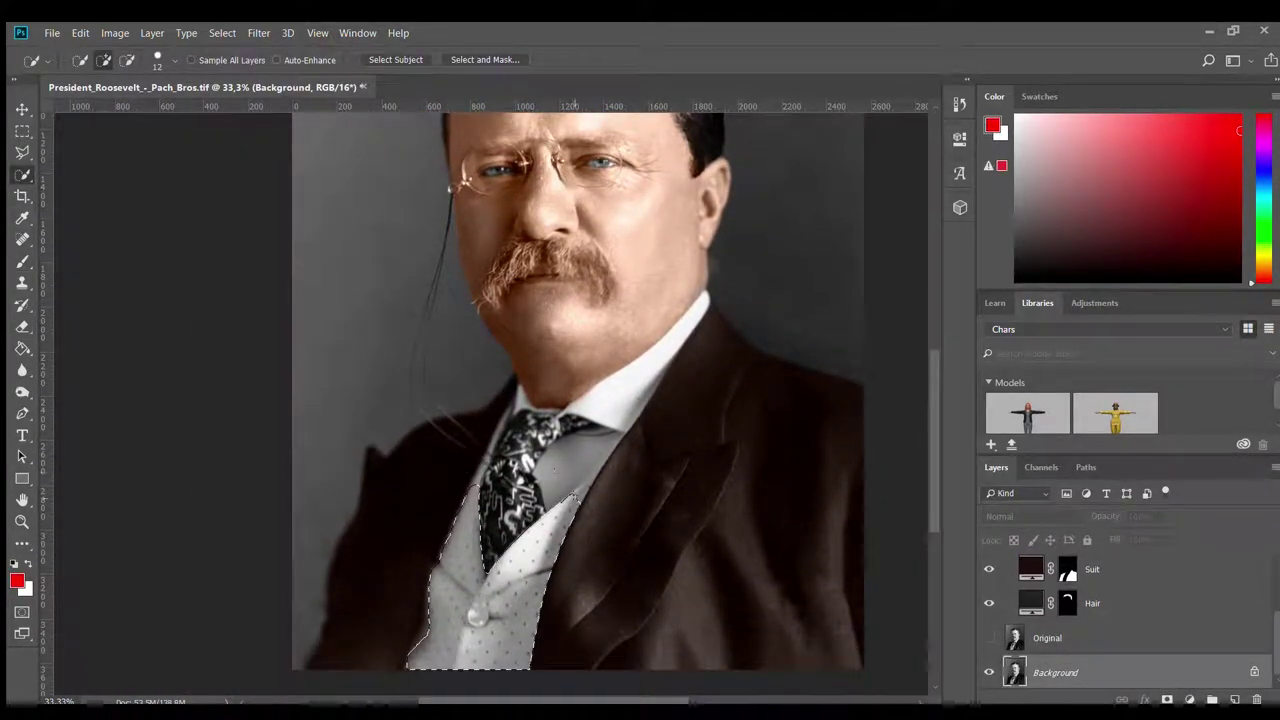
drag(572, 480, 547, 420)
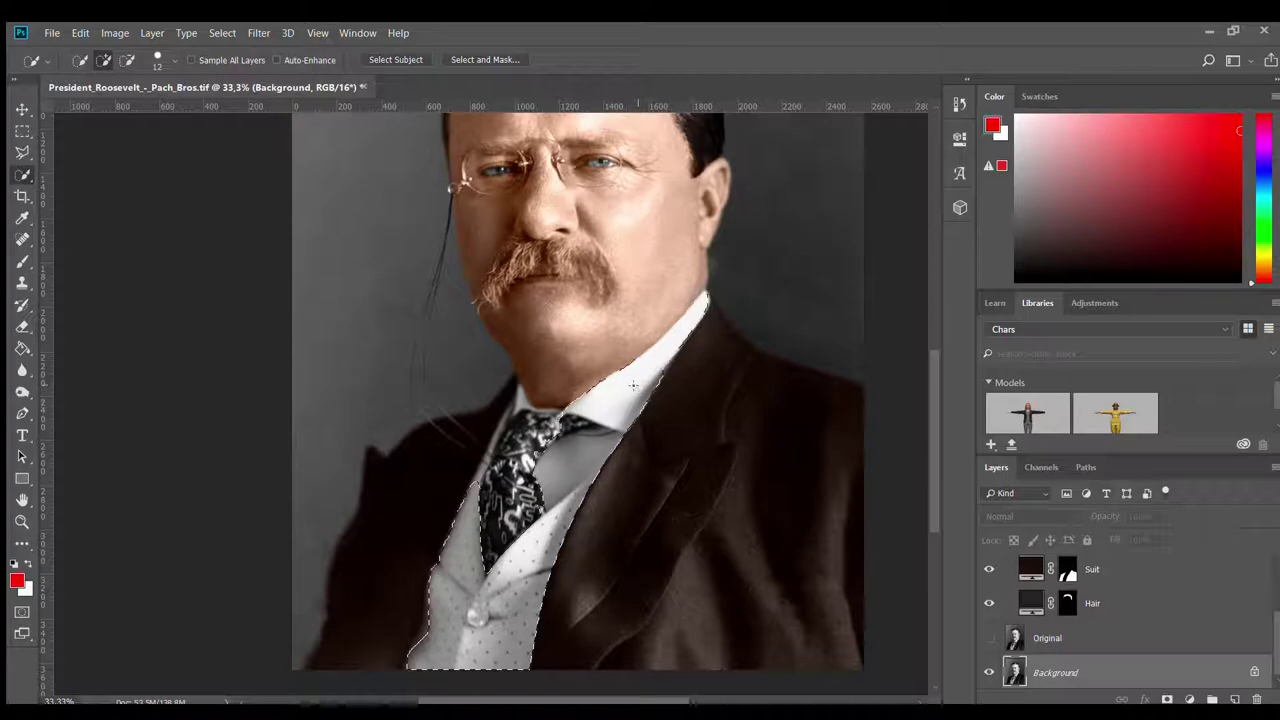
key(l)
key(ctrl+plus)
key(ctrl+plus)
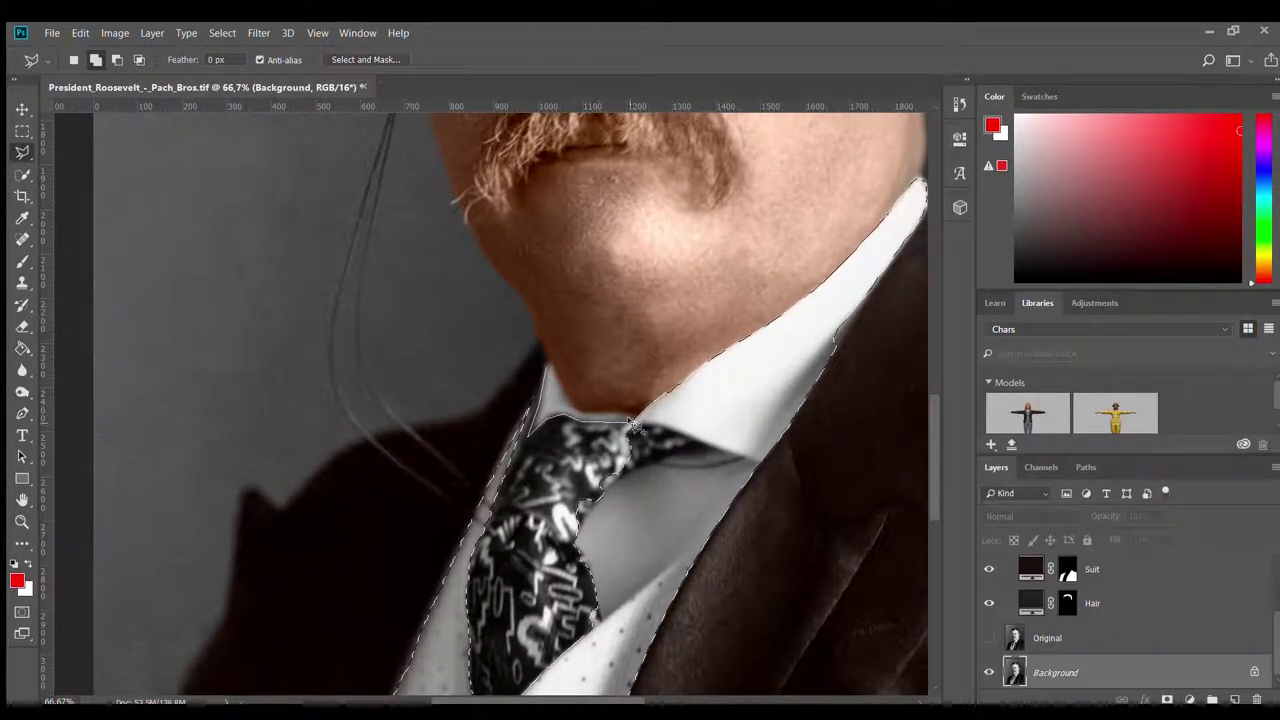
drag(537, 437, 570, 432)
scroll(570, 432, down, 2)
key(ctrl+minus)
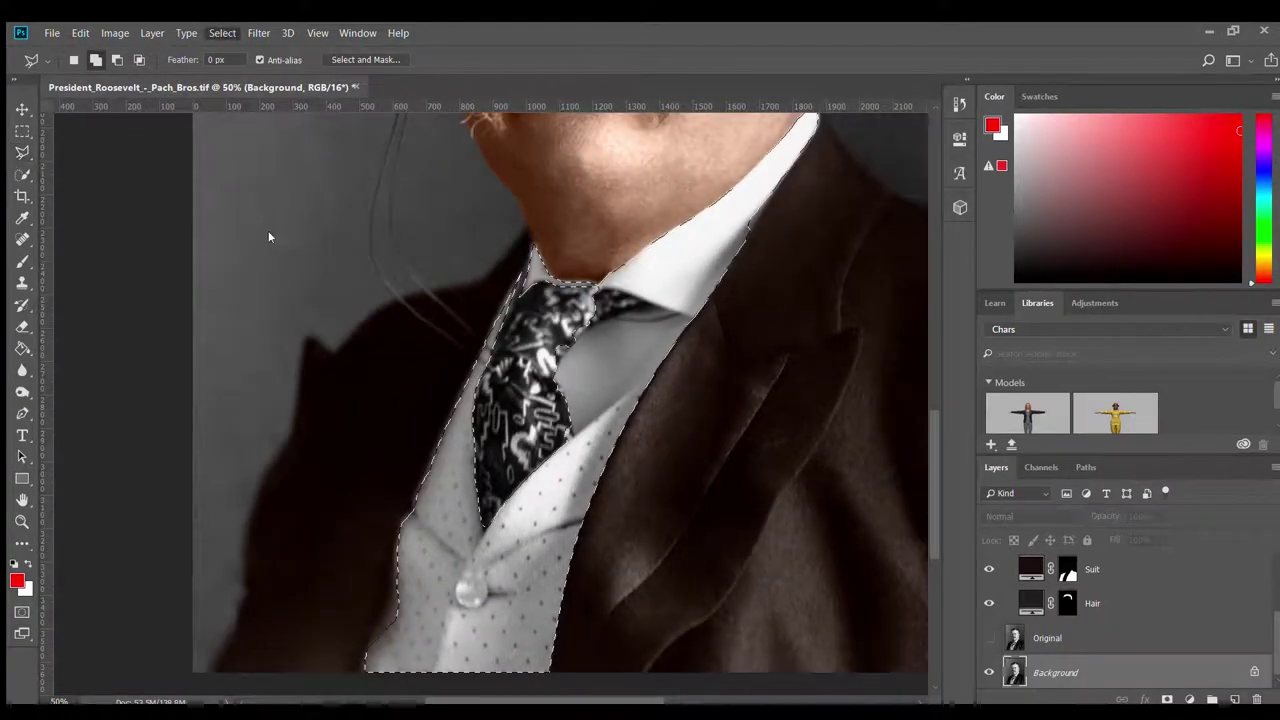
Refine the shirt selection's collar edges in Select and Mask
key(ctrl+alt+r)
drag(718, 201, 671, 229)
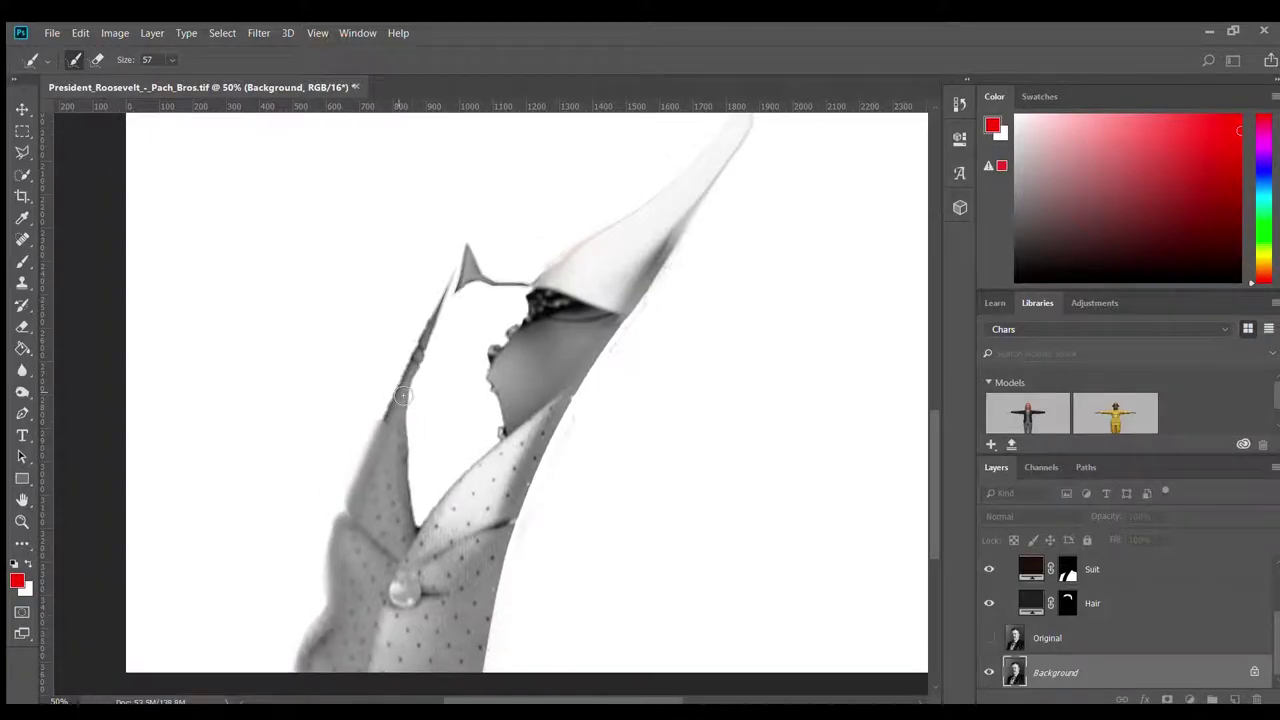
key(ctrl+plus)
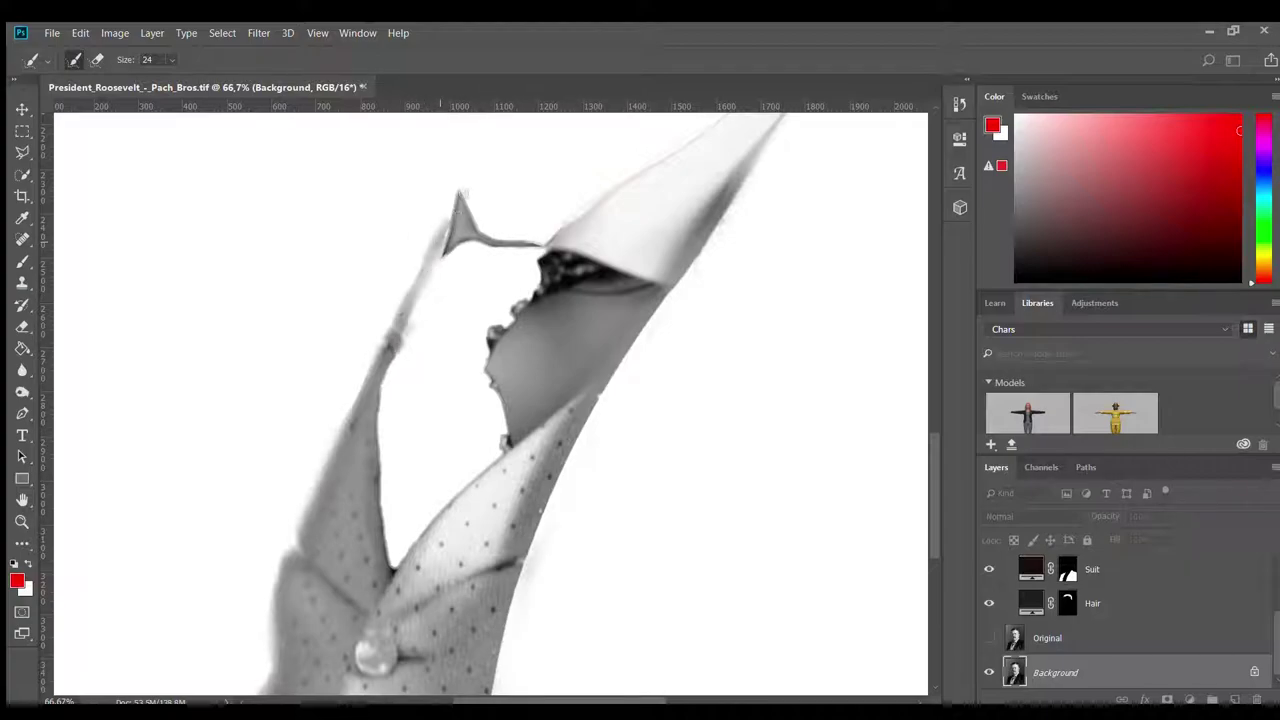
mouse_move(440, 265)
mouse_down()
mouse_move(464, 205)
mouse_move(543, 262)
mouse_up()
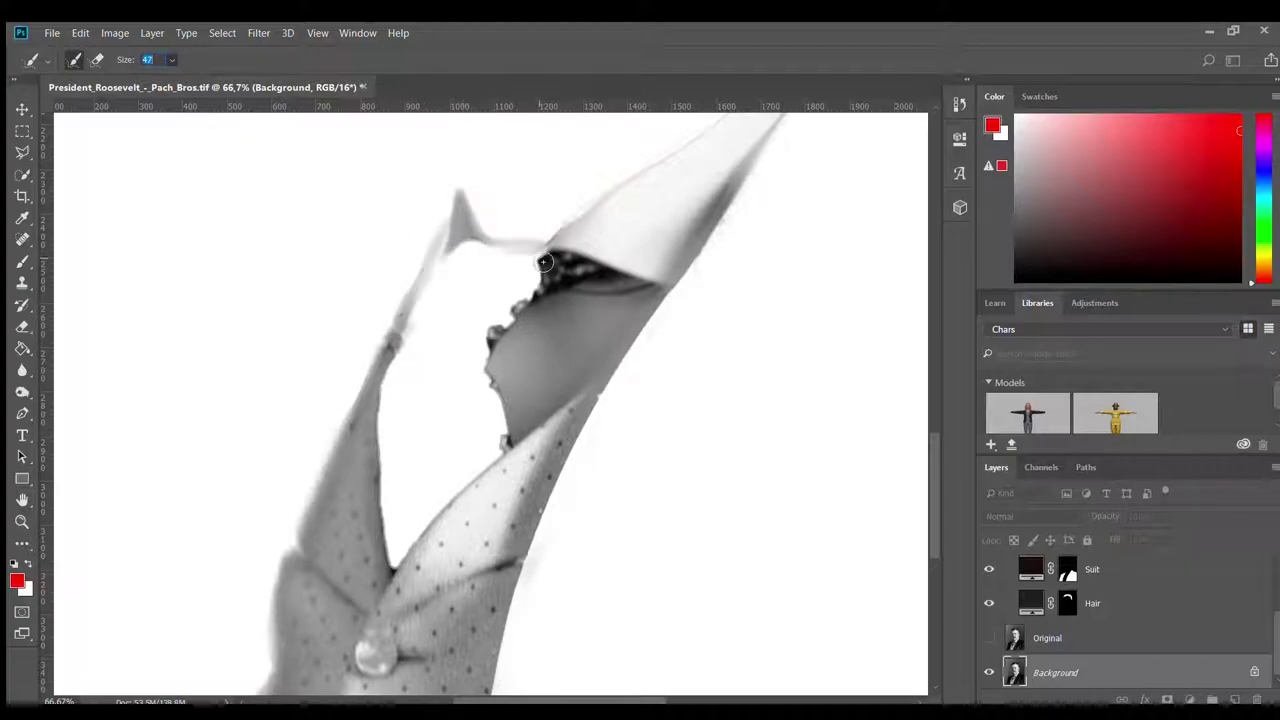
scroll(600, 271, up, 3)
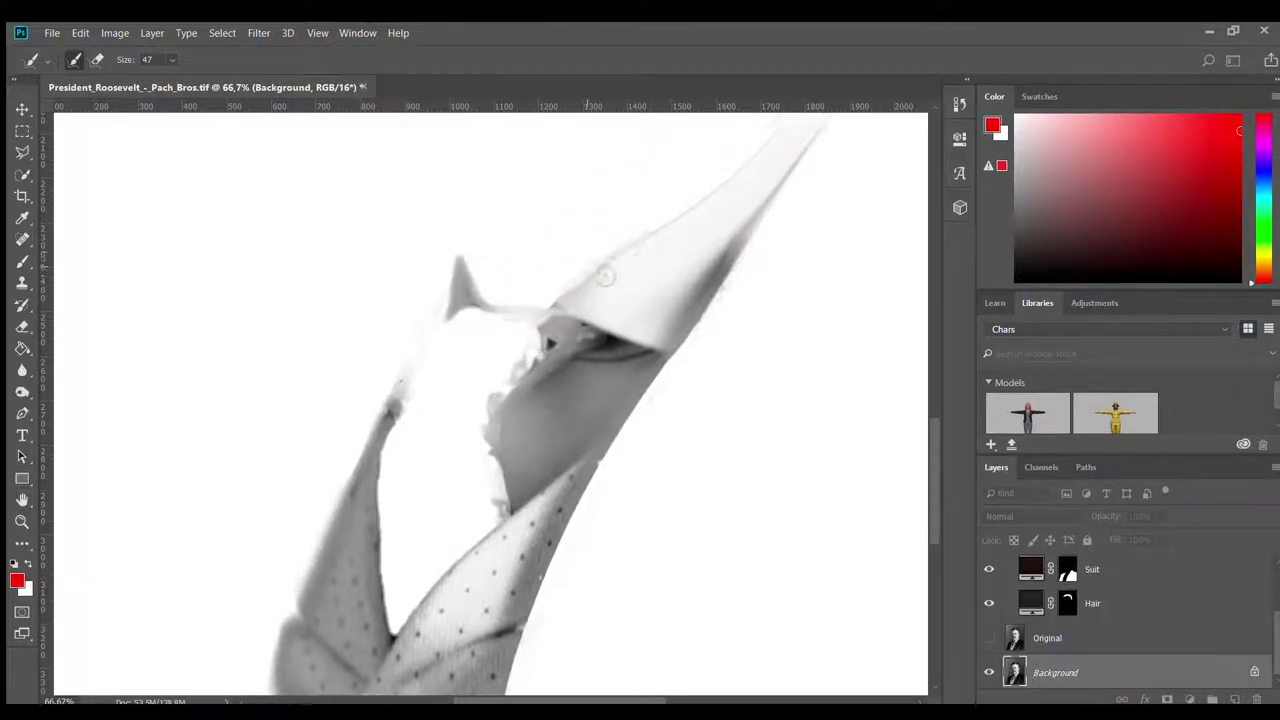
drag(735, 165, 701, 234)
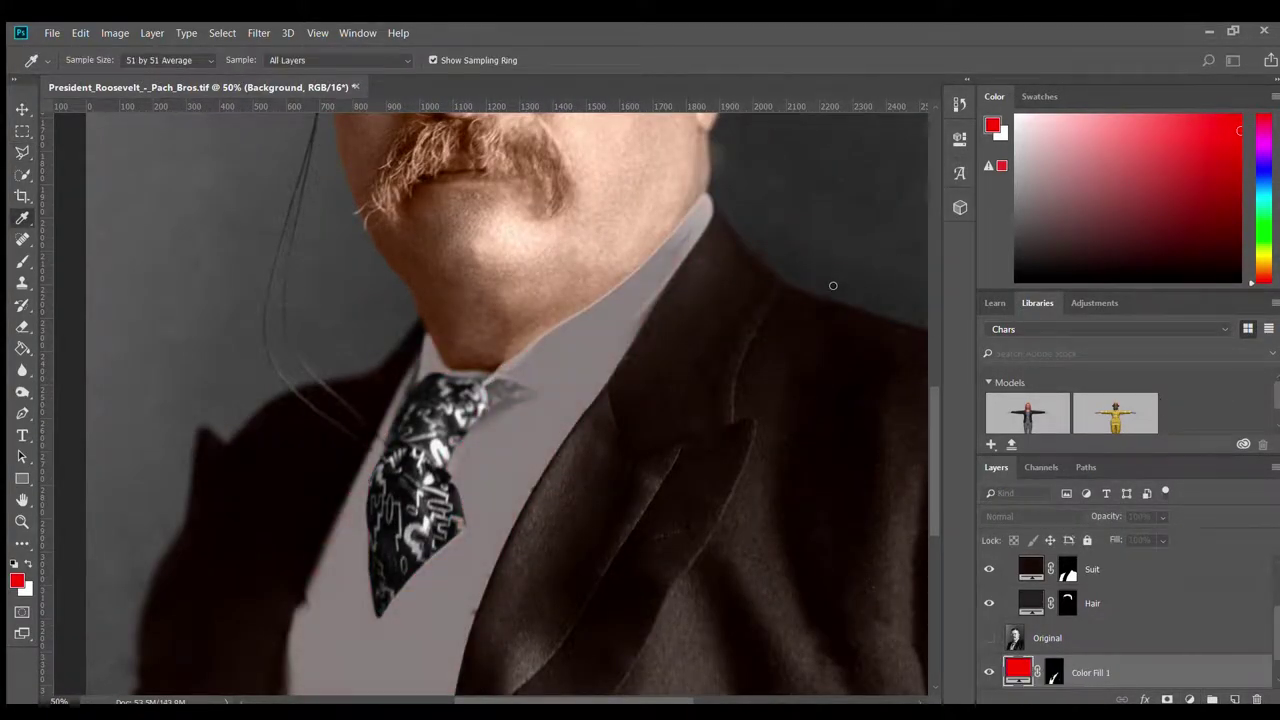
Move the new Shirt fill above Original, set it to Overlay and sample its colour
click(1078, 652)
key(l)
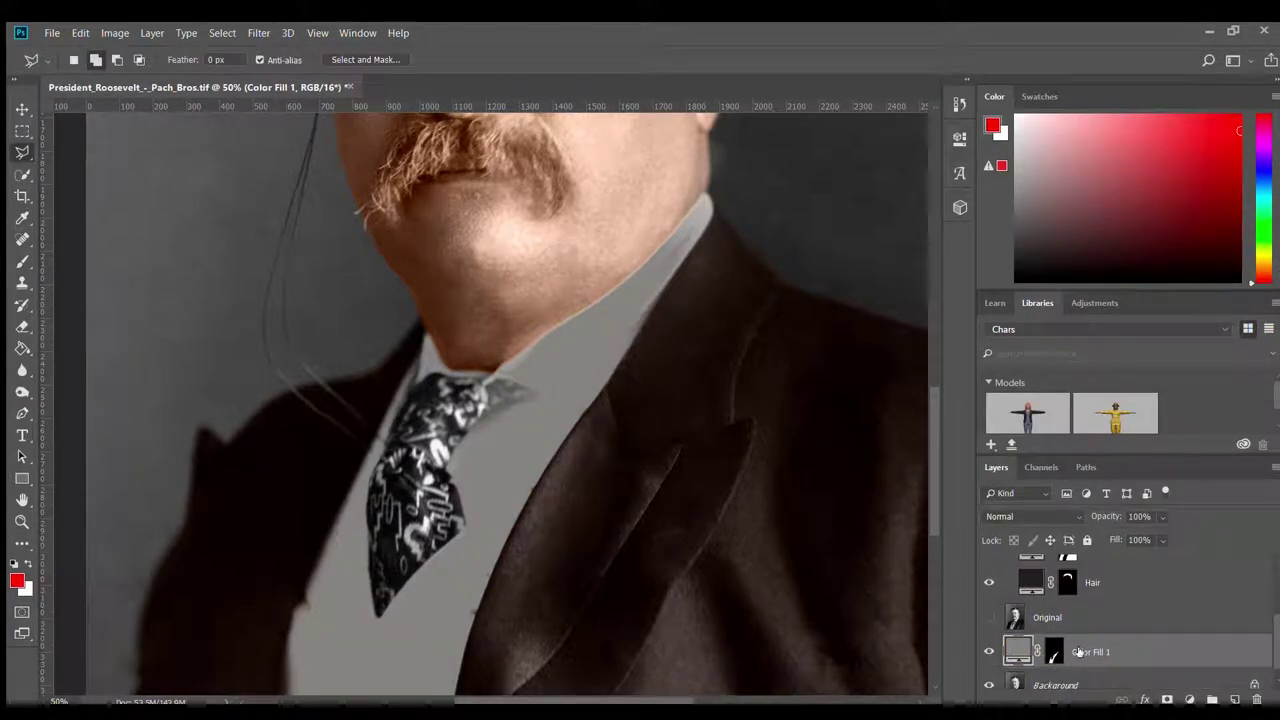
text(Shirt)
drag(1101, 668, 1104, 600)
key(alt+shift+o)
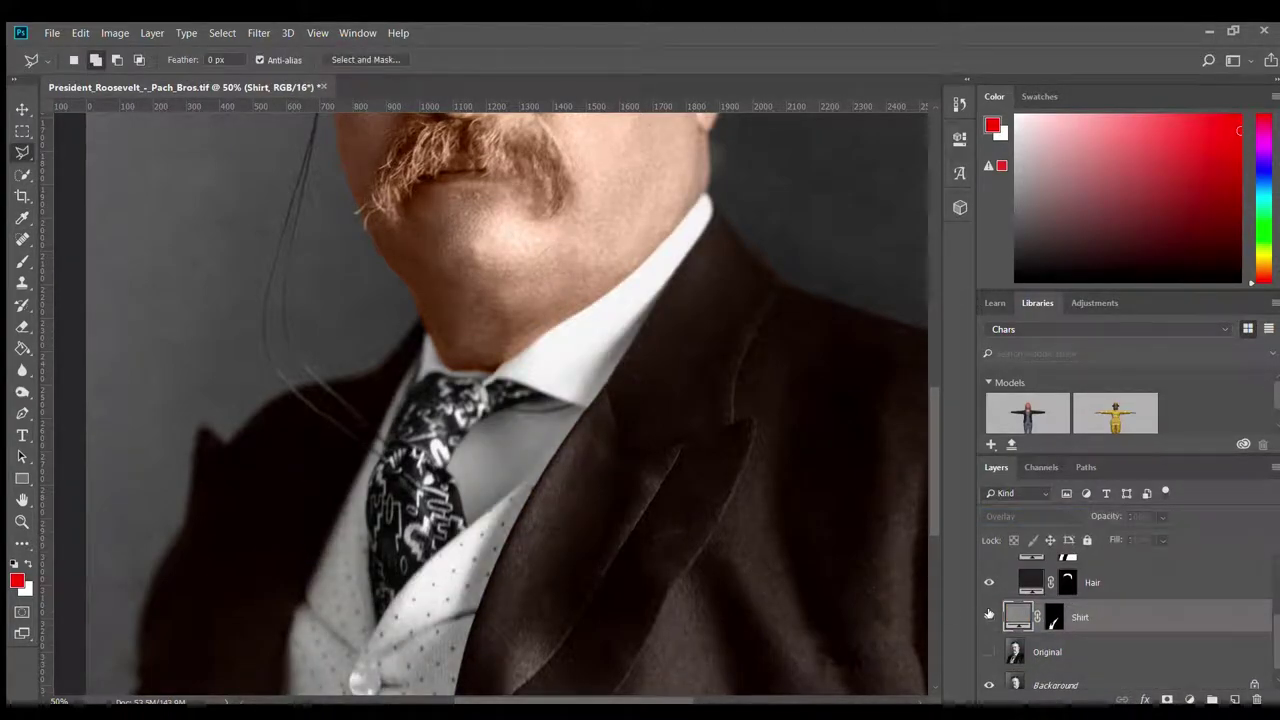
click(1017, 617)
key(i)
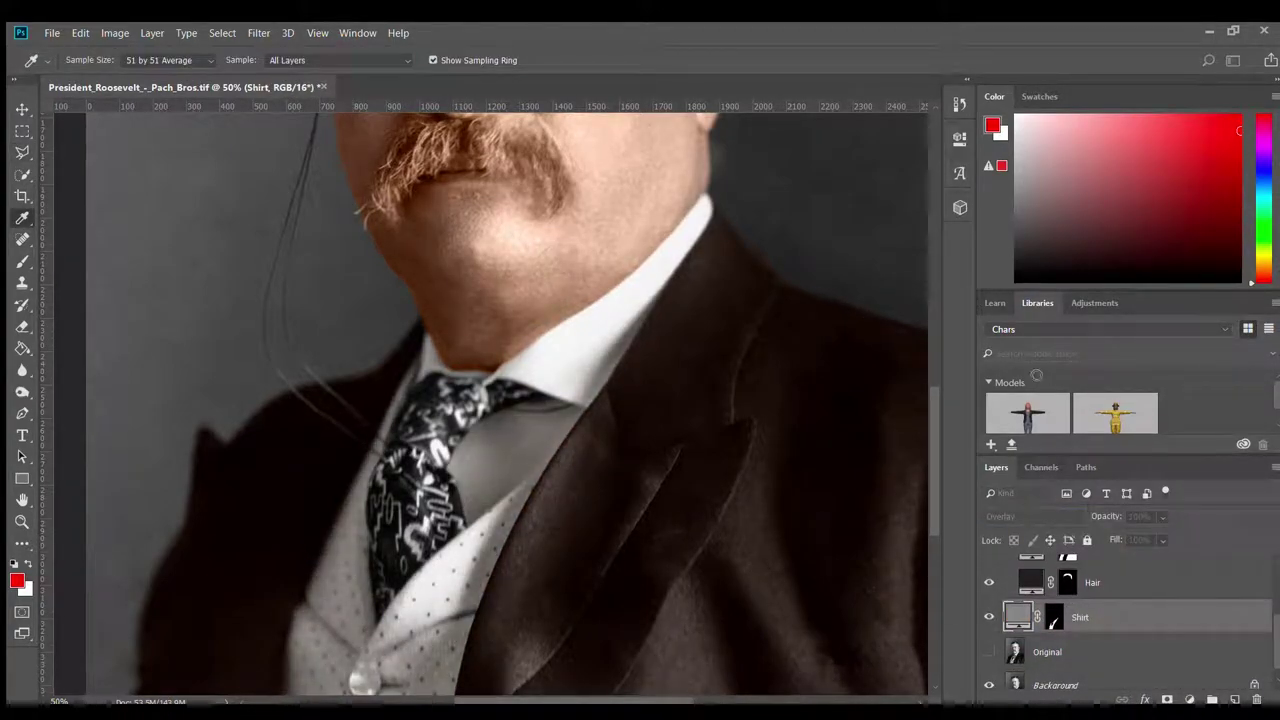
key(m)
scroll(444, 564, down, 3)
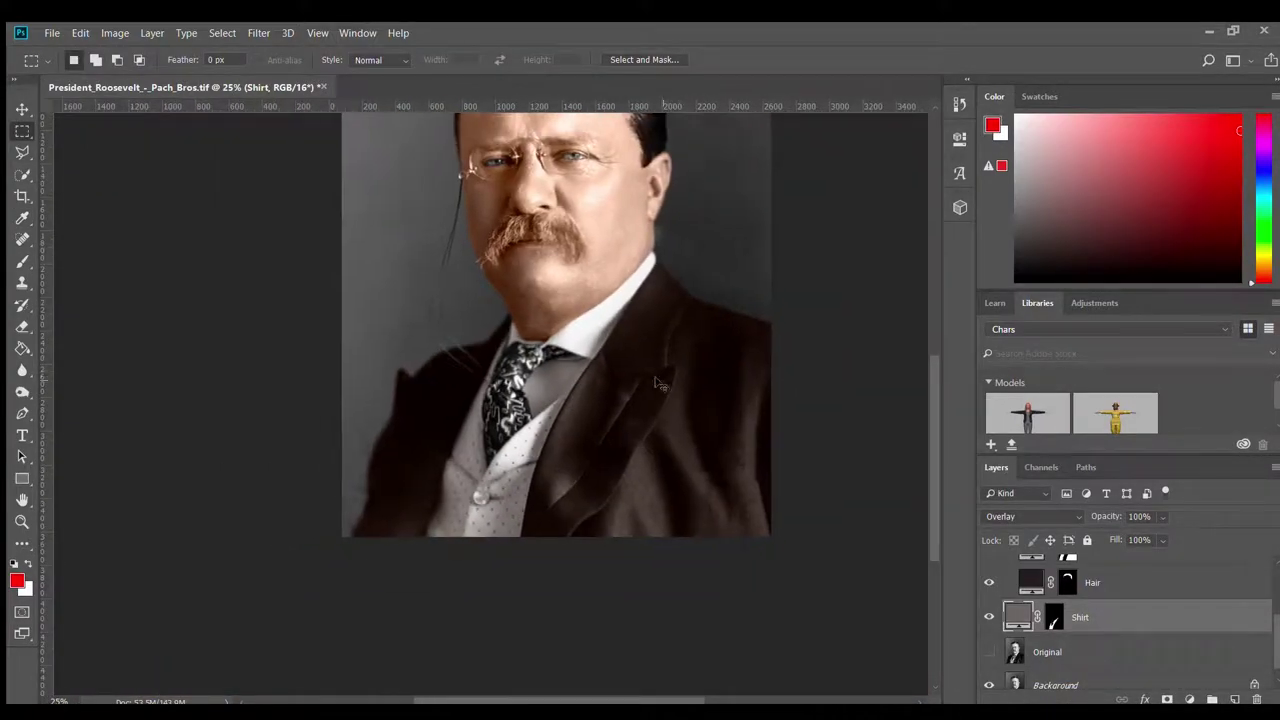
key(ctrl+minus)
key(ctrl+minus)
scroll(622, 400, up, 3)
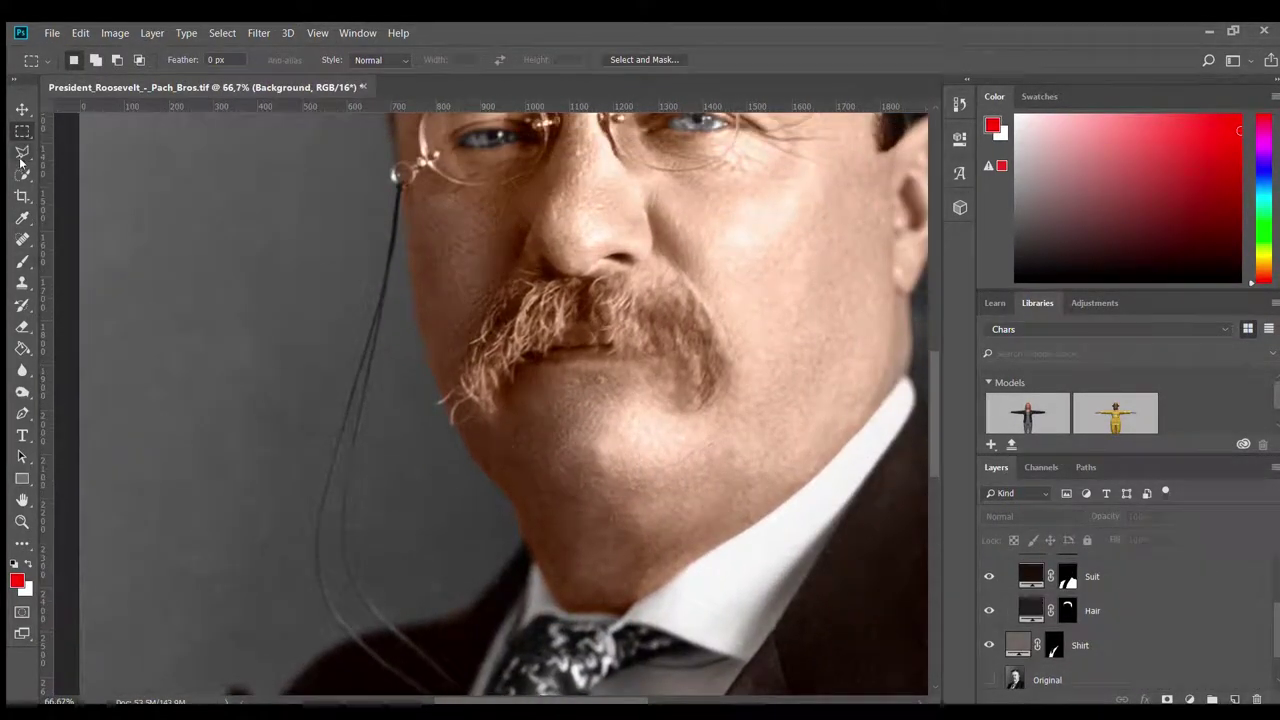
Quick-select the moustache and brush the selection out over its left end
click(22, 173)
drag(480, 390, 595, 300)
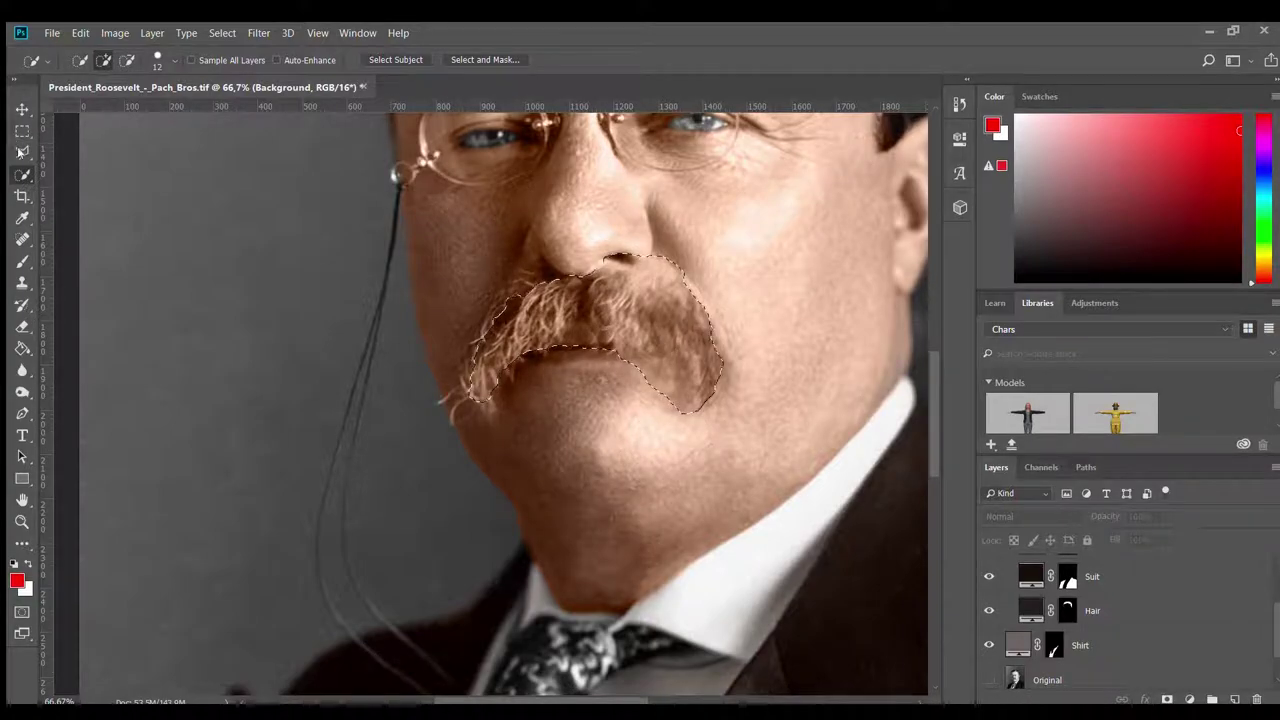
key(l)
key(ctrl+shift+i)
key(BackSpace)
key(b)
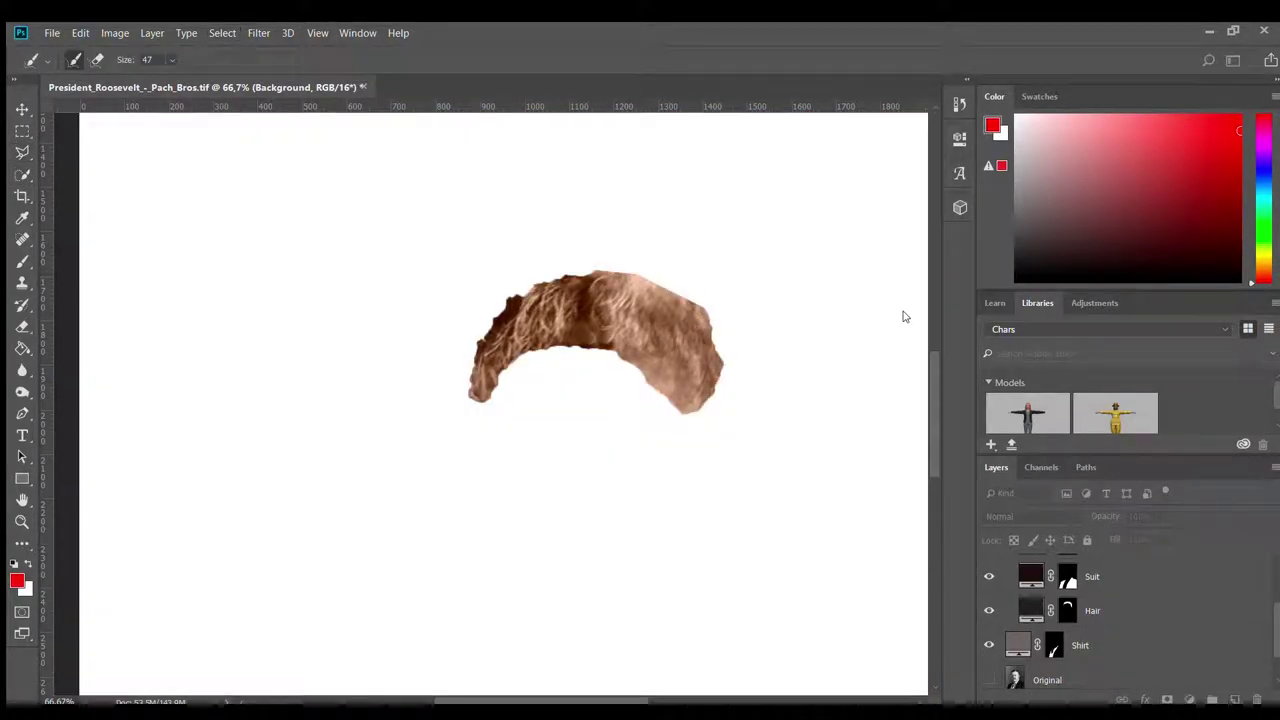
mouse_move(475, 390)
mouse_down()
mouse_move(540, 320)
mouse_move(586, 357)
mouse_move(555, 379)
mouse_move(600, 371)
mouse_move(723, 423)
mouse_up()
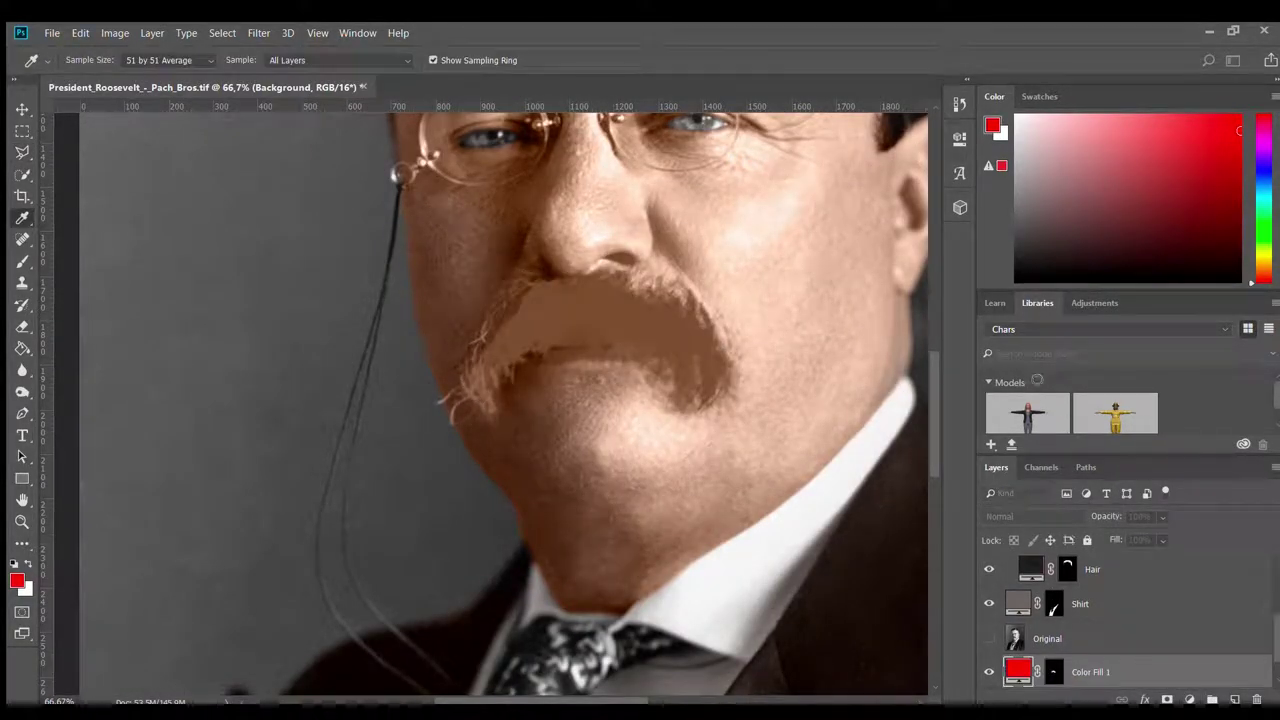
Move Color Fill 1 up the stack, rename it Moustache and set it to Overlay
key(l)
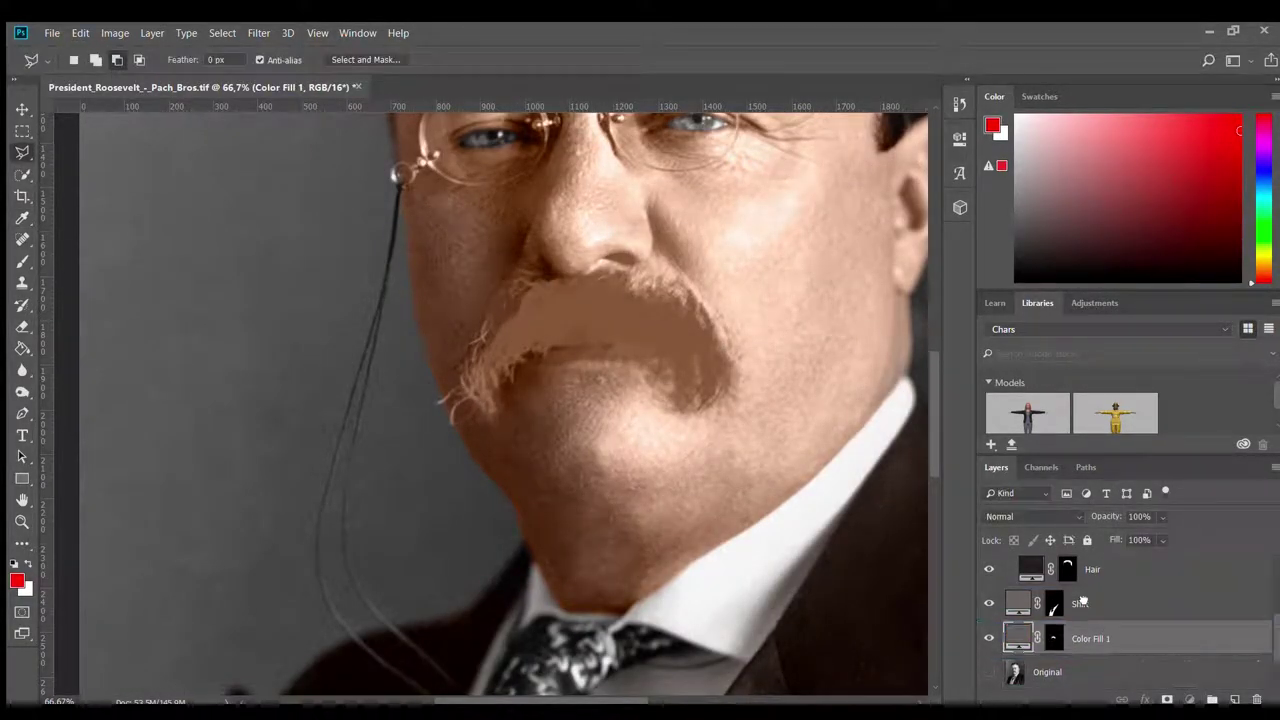
drag(1090, 672, 1090, 562)
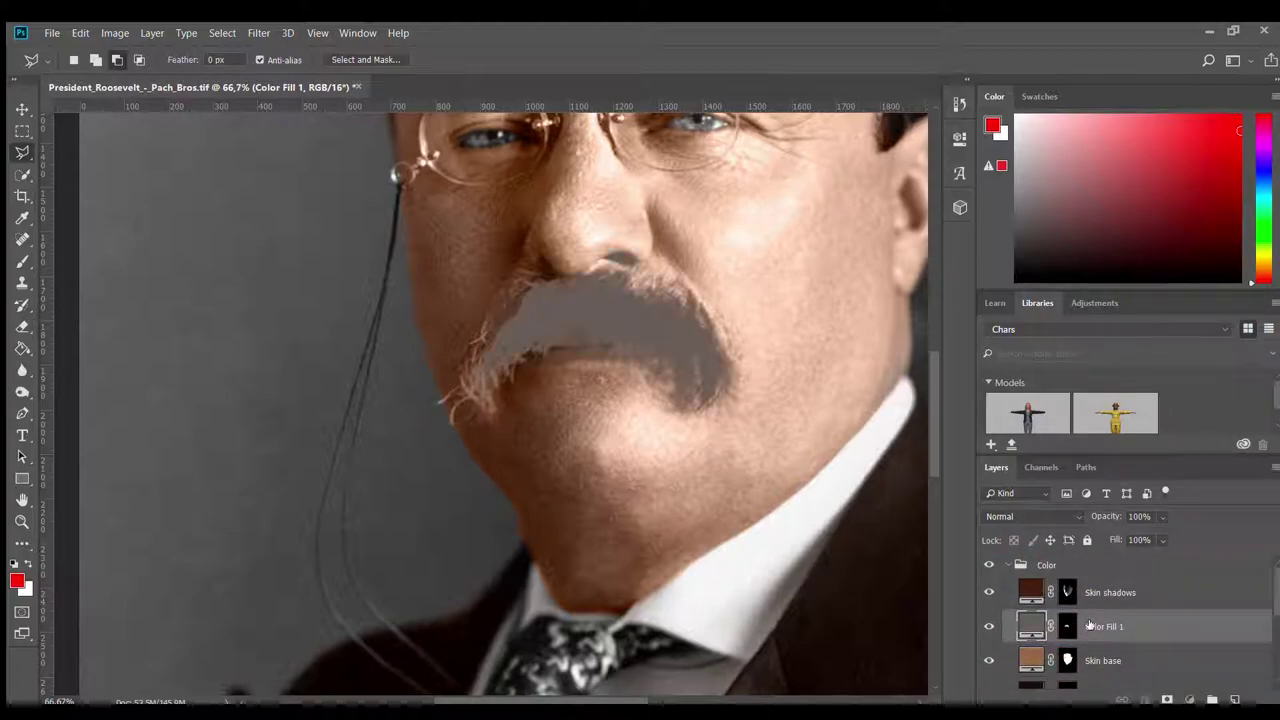
text(Moustache)
key(Return)
key(shift+alt+o)
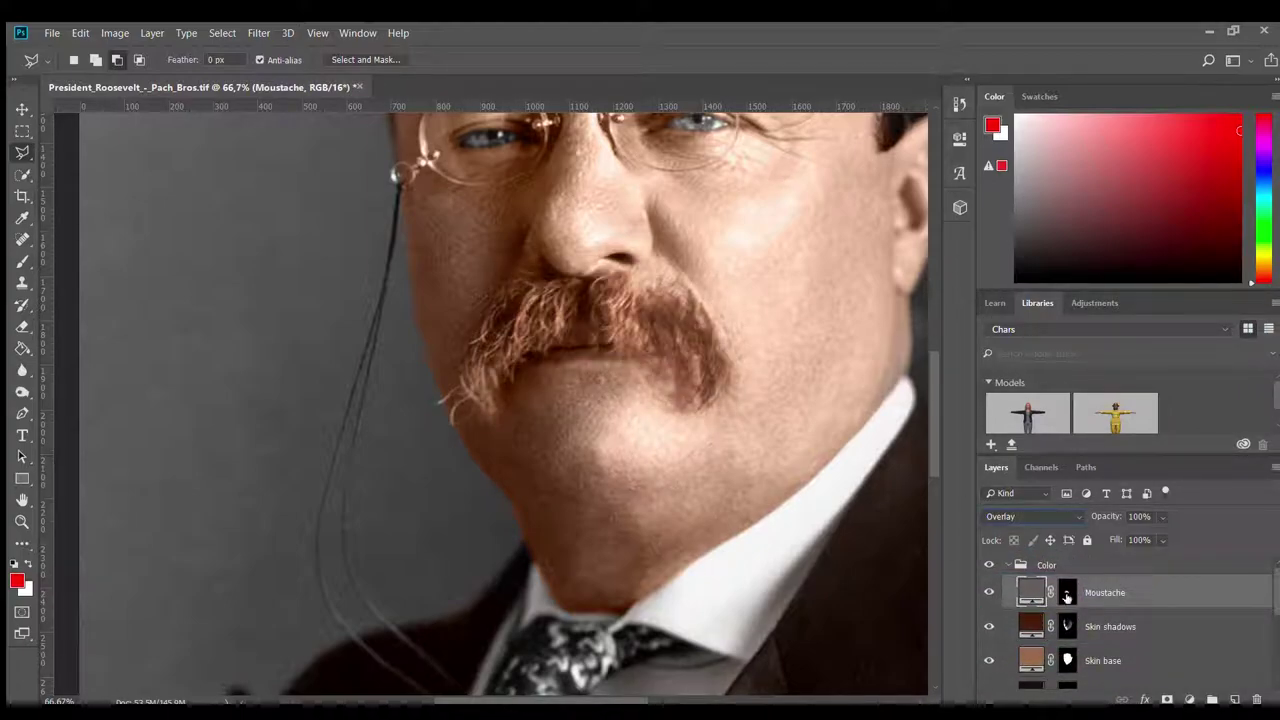
key(b)
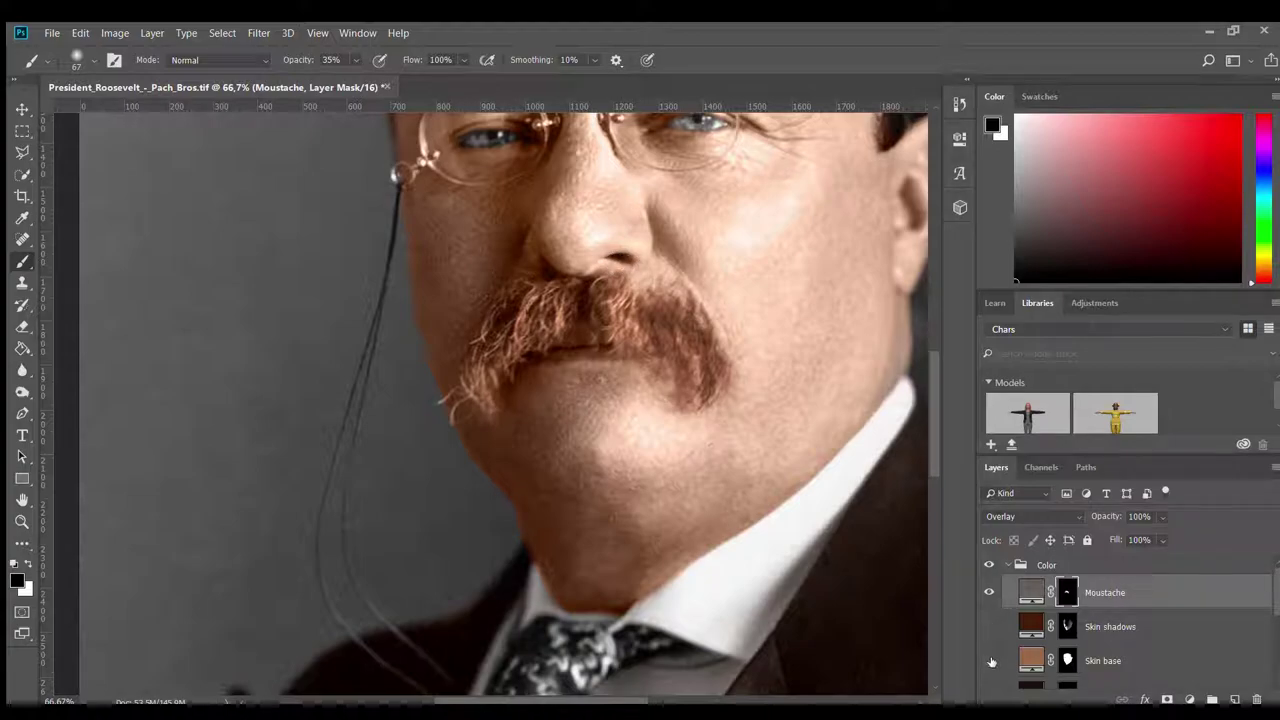
Hide the skin colour layers and sample a dark grey for the Moustache fill
click(989, 660)
click(1031, 592)
key(i)
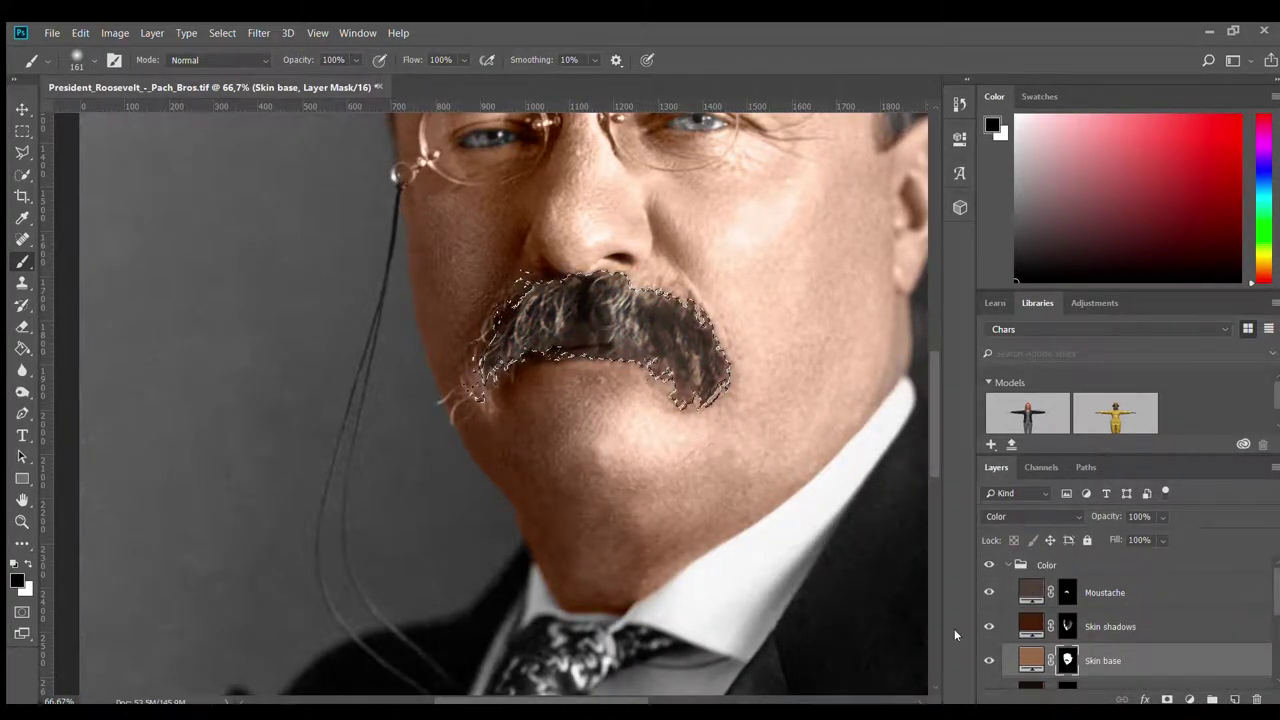
key(b)
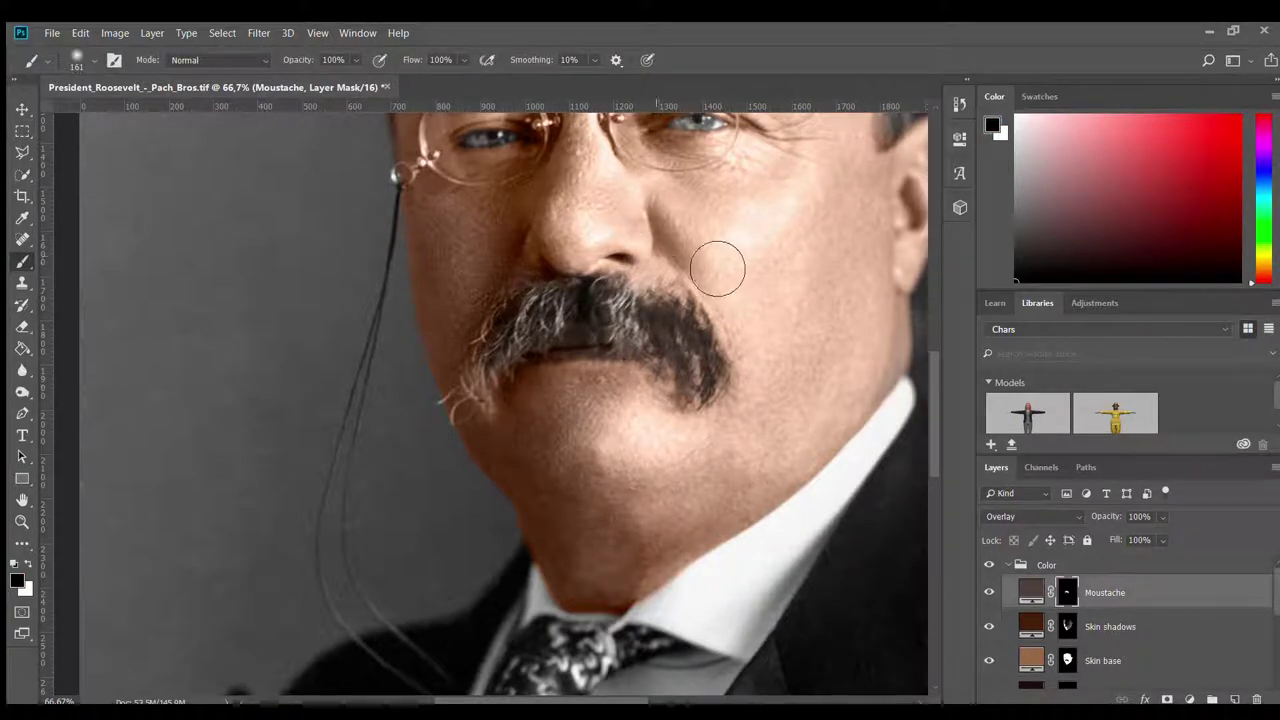
key(ctrl+0)
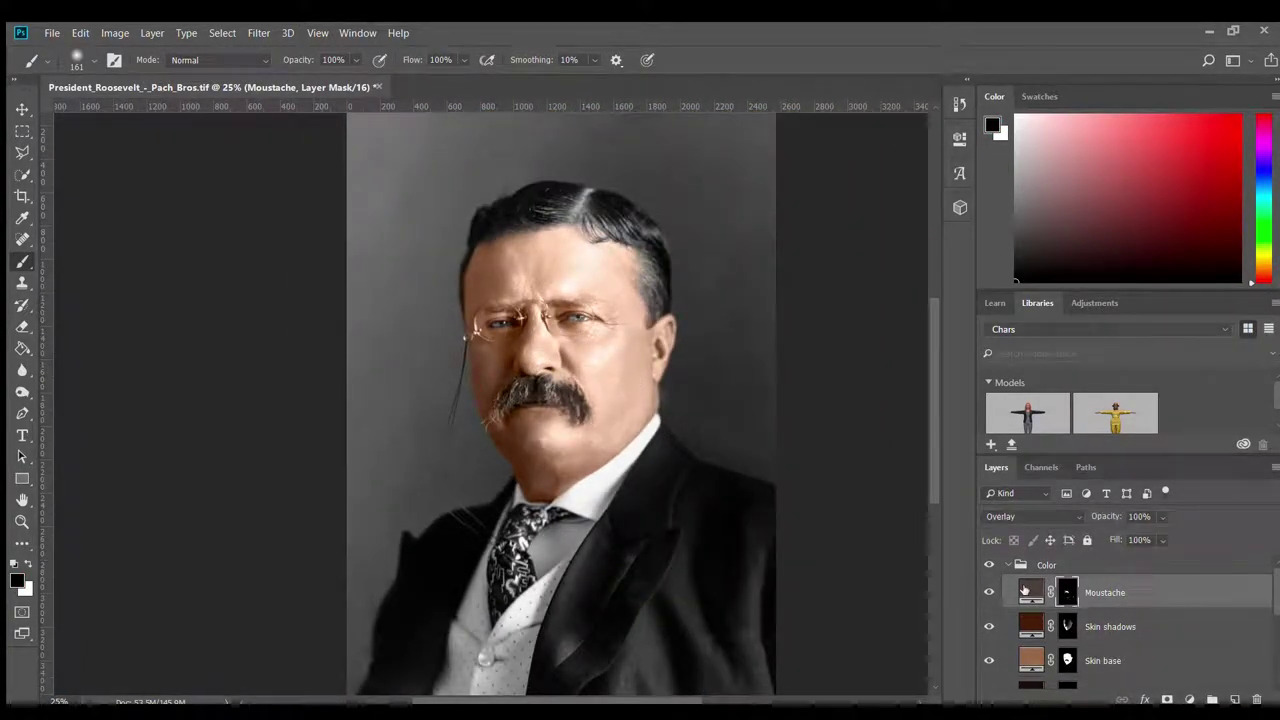
click(1024, 591)
key(i)
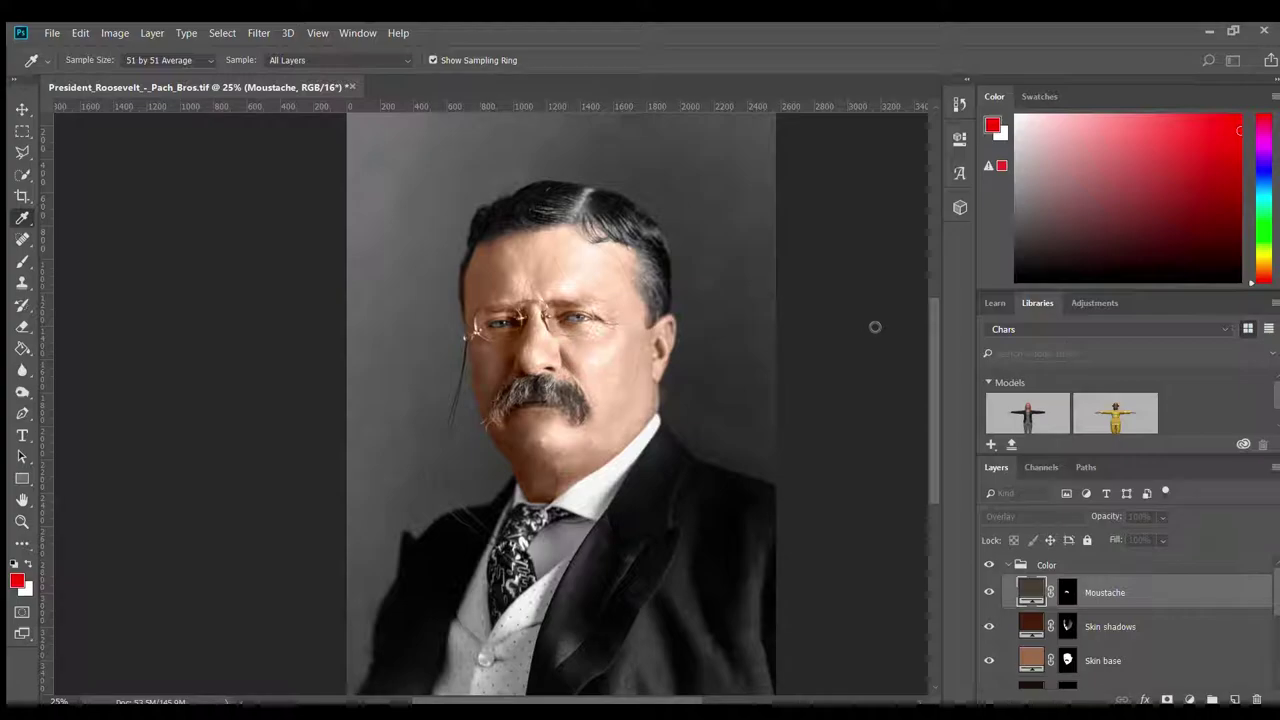
key(b)
scroll(540, 420, up, 6)
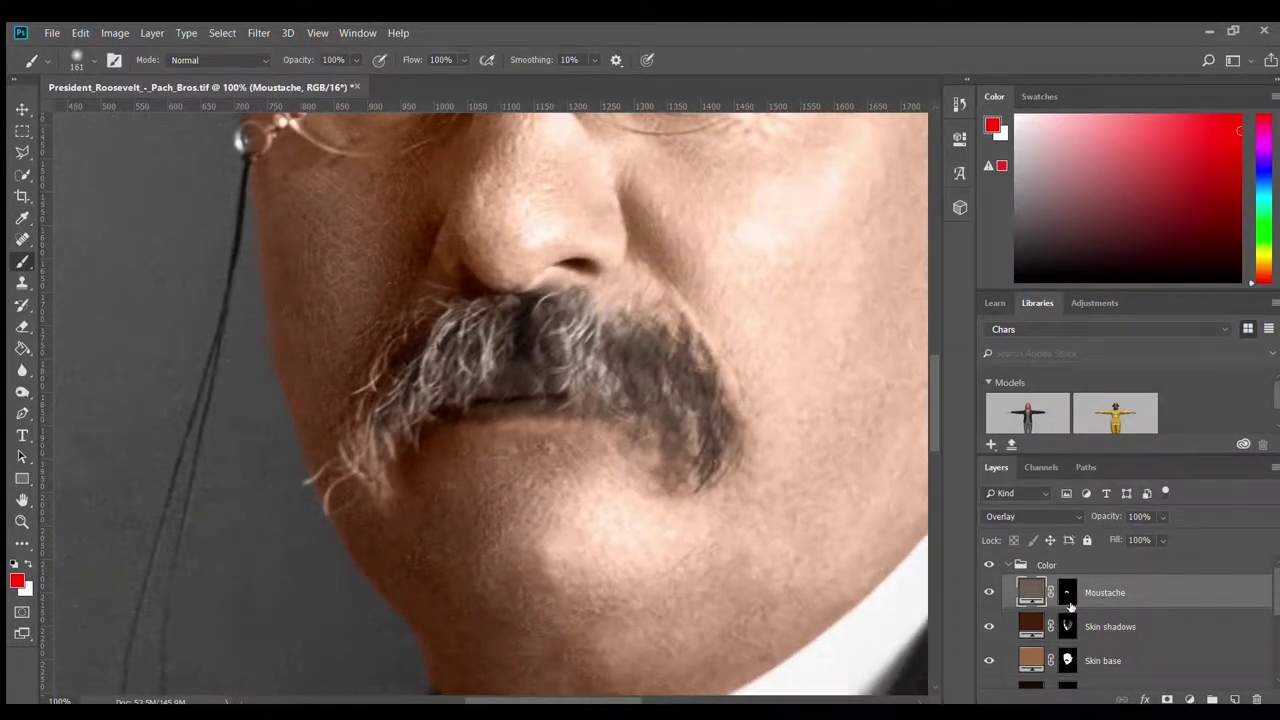
Reset colours to black and white and target the Skin base mask for painting
key(ctrl+backslash)
key(d)
key(alt+bracketleft)
key(alt+bracketleft)
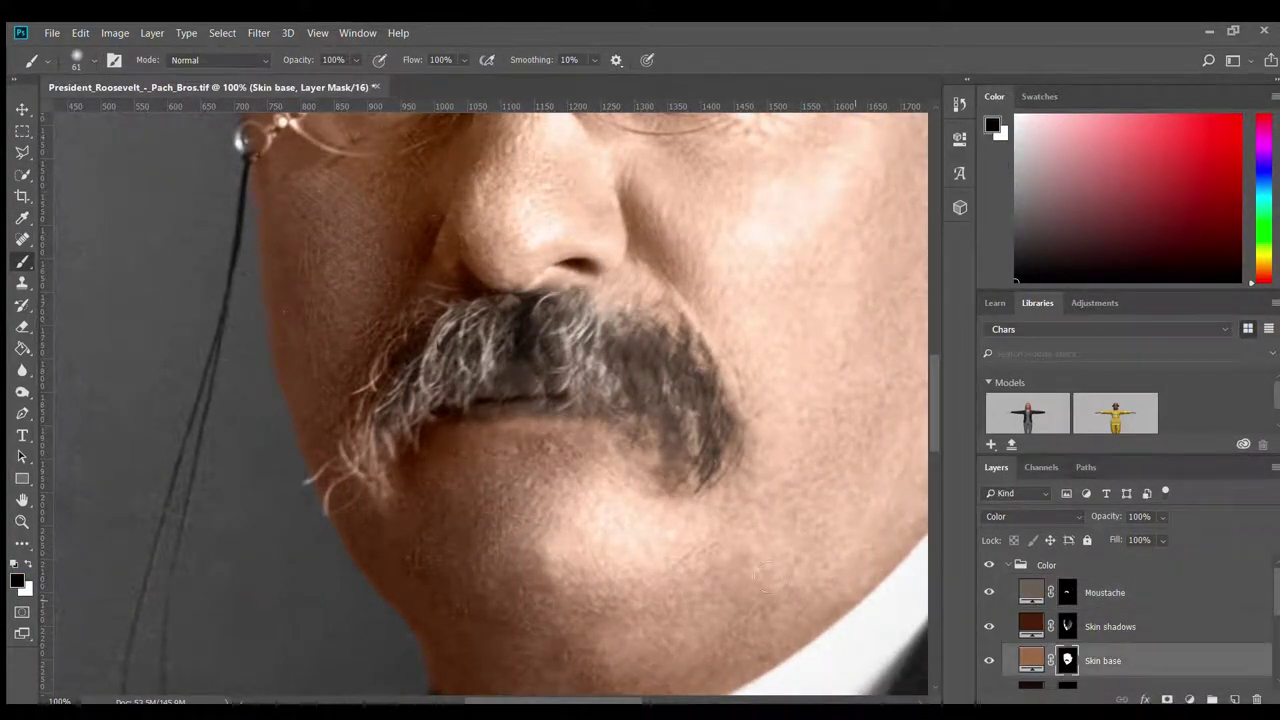
key(x)
scroll(560, 420, down, 1)
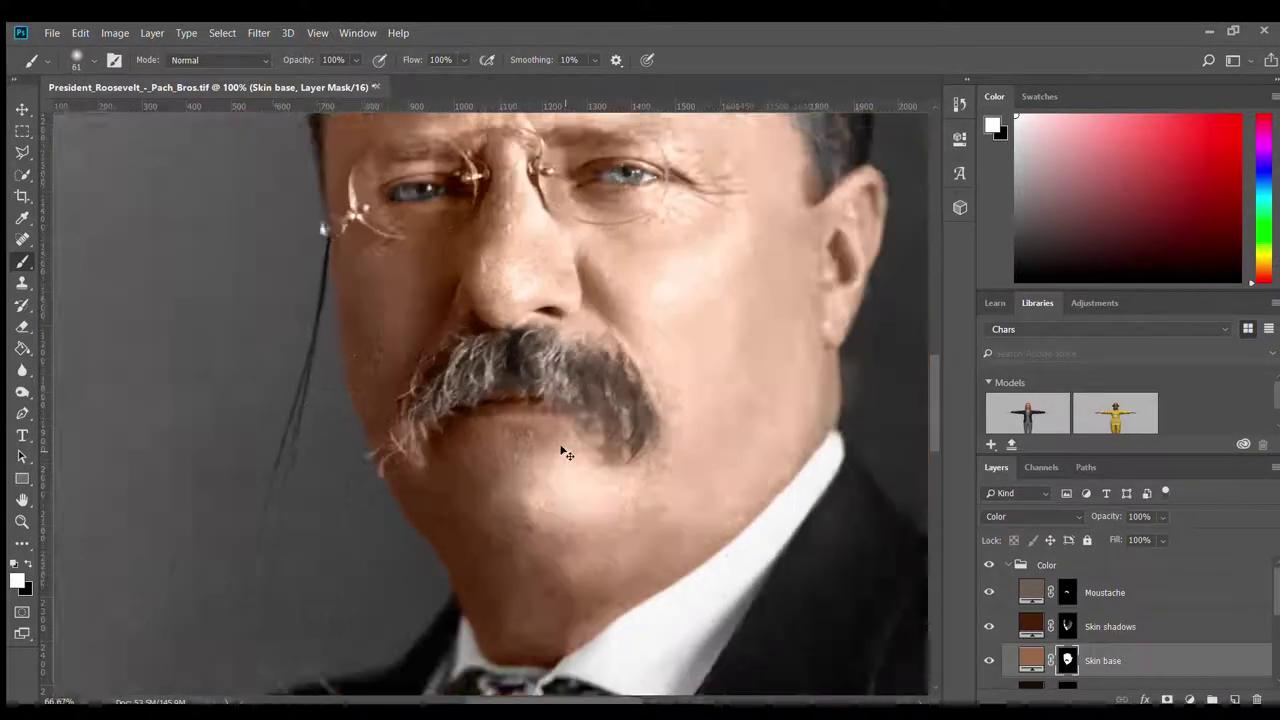
scroll(366, 379, down, 1)
scroll(366, 379, down, 1)
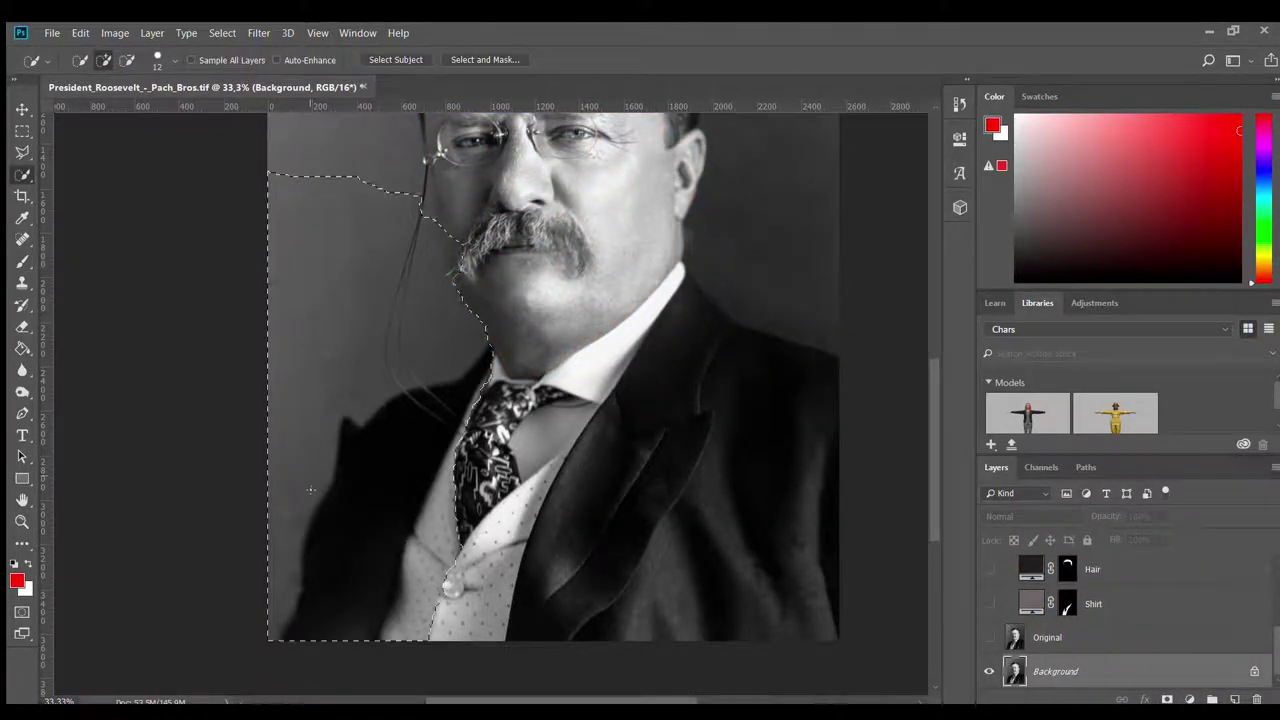
Clear the old selection and refine the backdrop mask edge along the left side
key(ctrl+d)
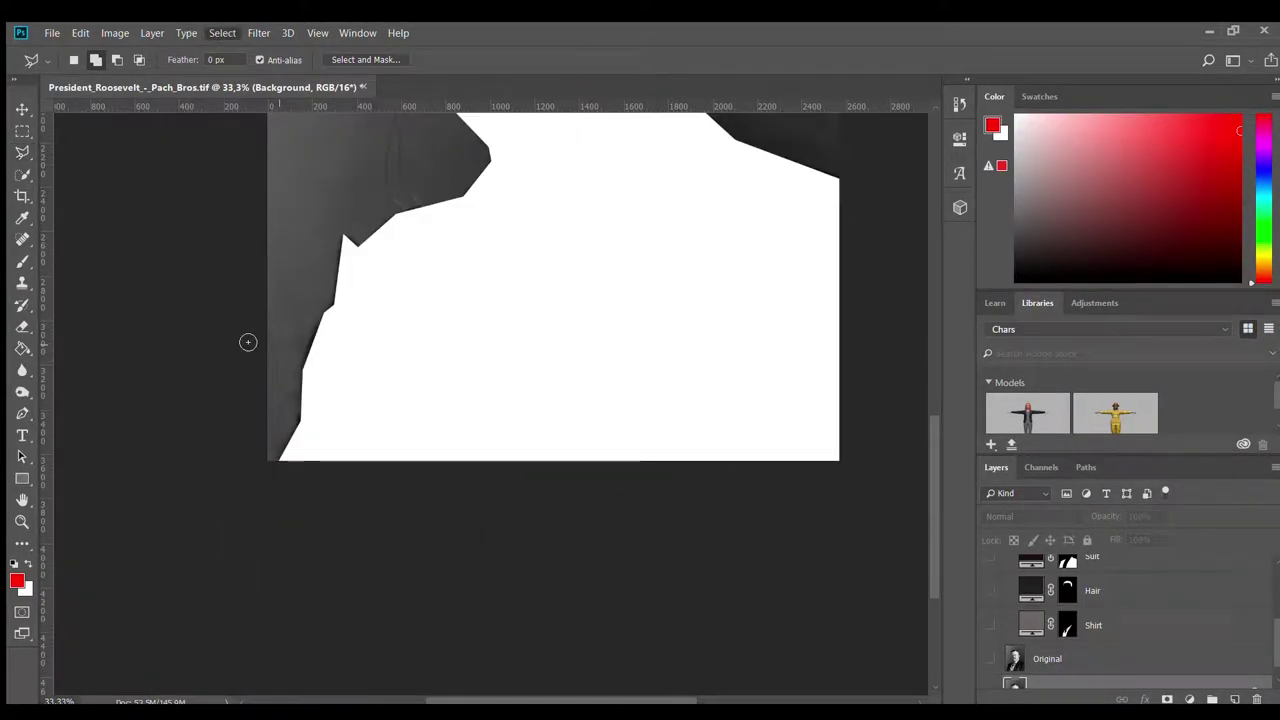
key(b)
drag(283, 349, 300, 440)
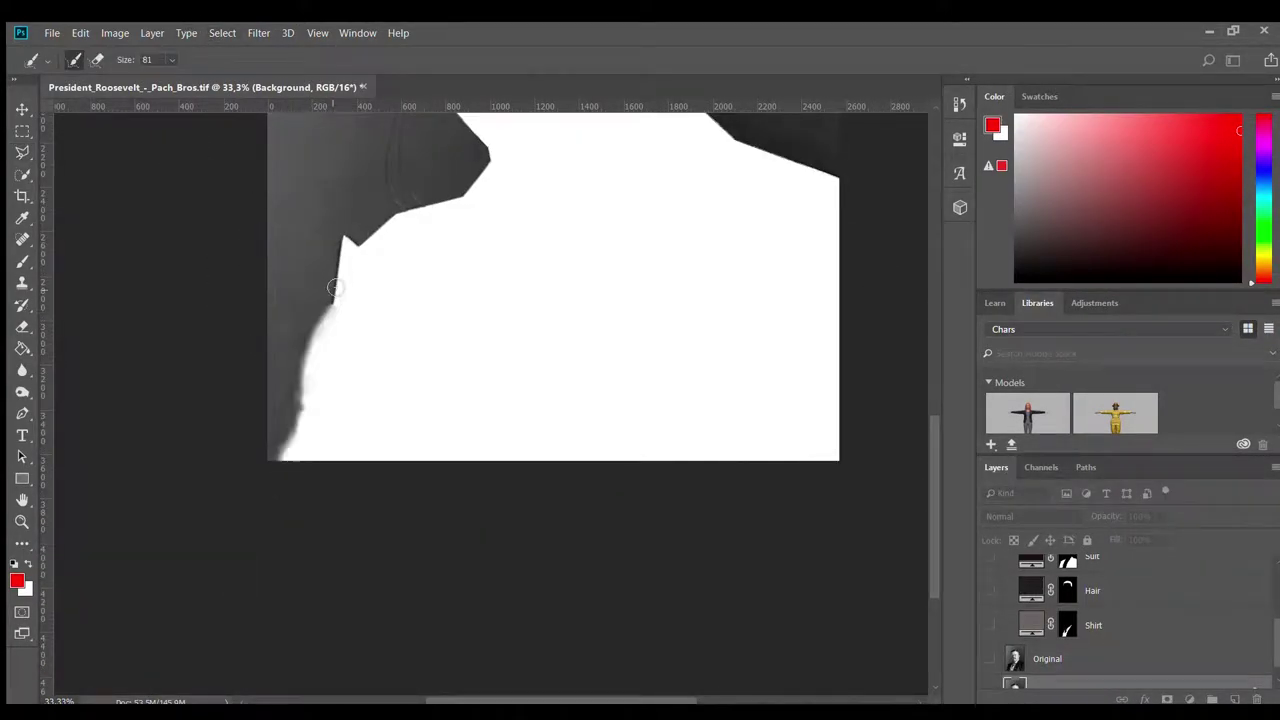
drag(340, 300, 357, 249)
scroll(411, 257, up, 2)
scroll(429, 372, up, 2)
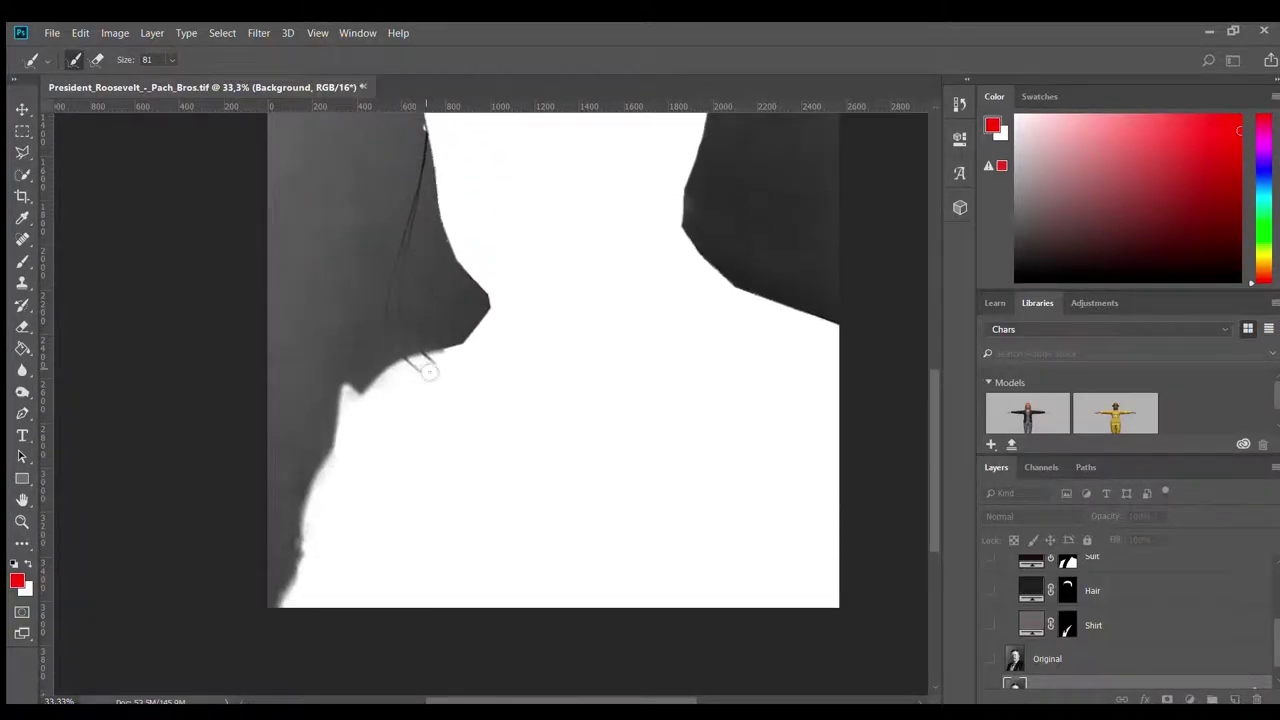
Refine the backdrop edge around the neck, the top of the hair and the head's right side
drag(455, 345, 423, 166)
scroll(451, 297, up, 5)
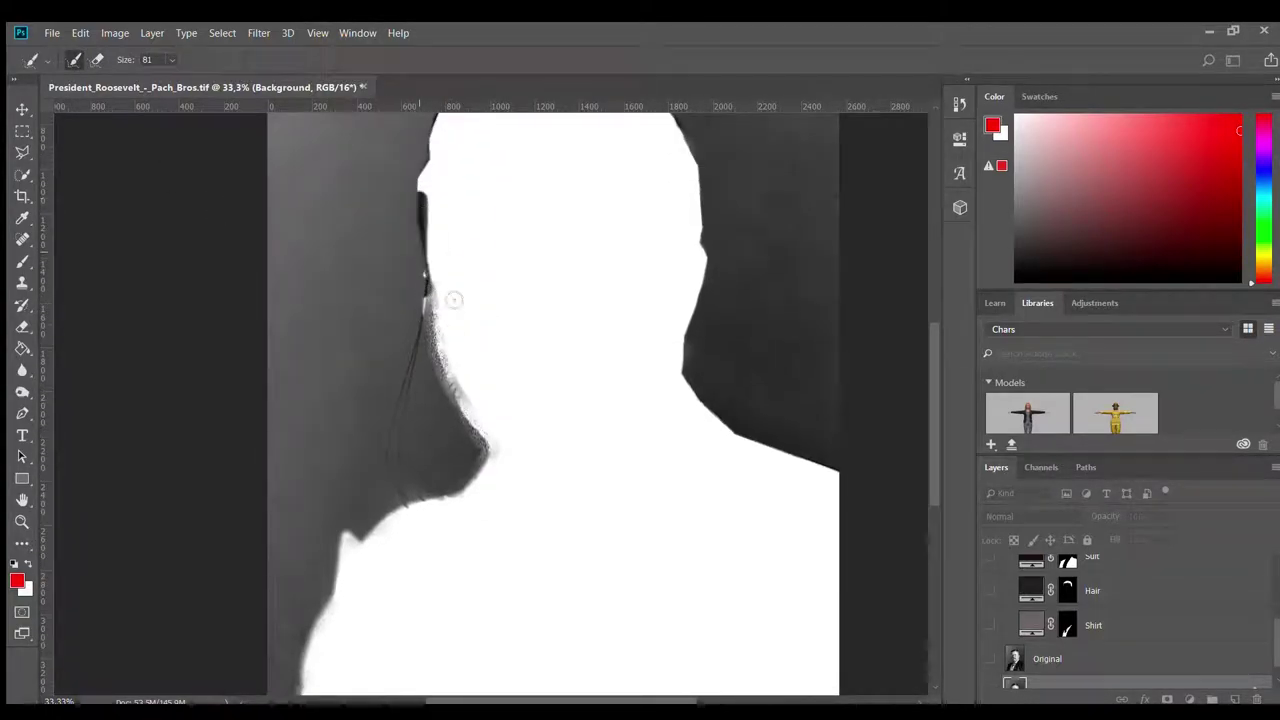
scroll(446, 206, up, 3)
scroll(706, 260, up, 1)
mouse_move(706, 260)
mouse_down()
mouse_move(540, 162)
mouse_move(442, 195)
mouse_up()
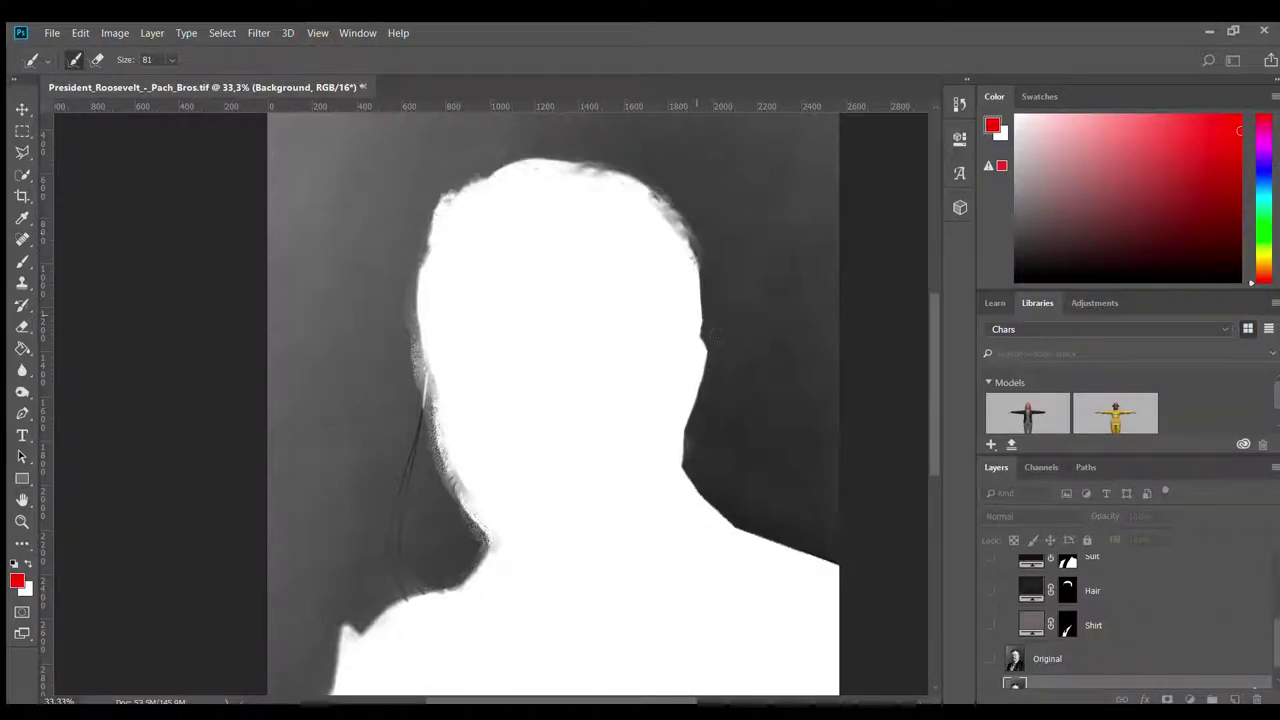
drag(690, 440, 700, 250)
drag(690, 382, 694, 310)
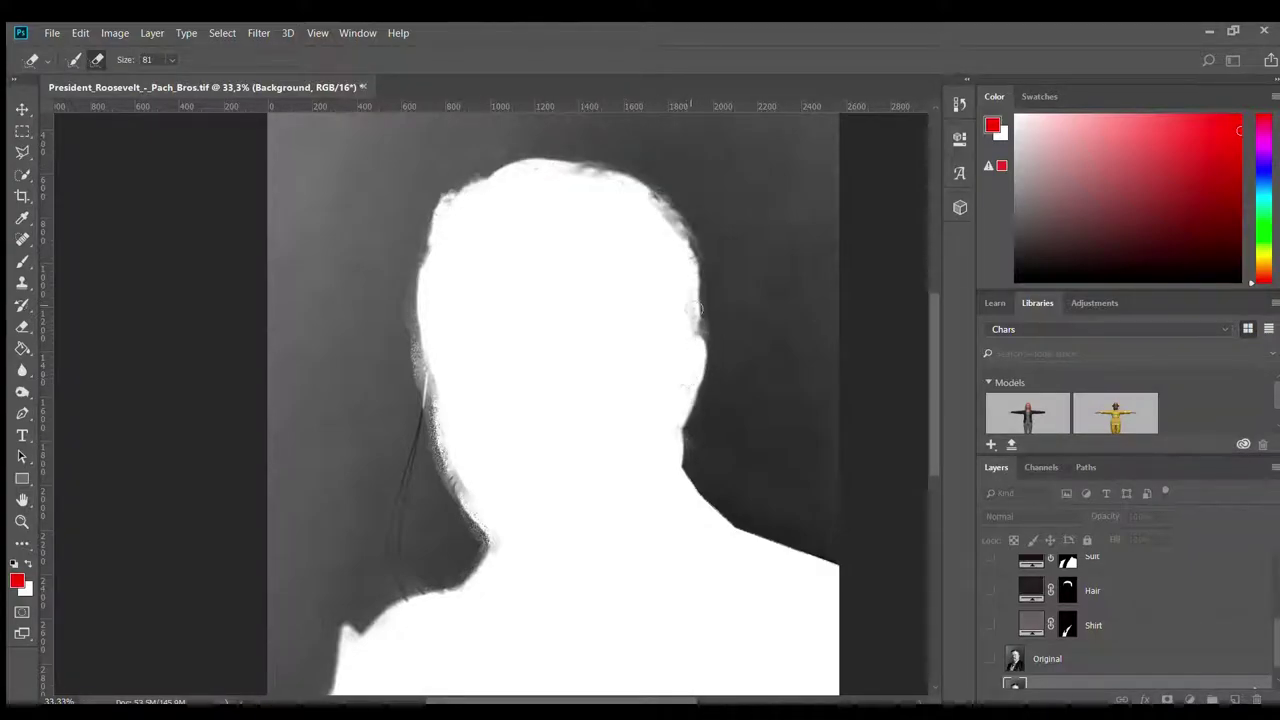
click(74, 59)
scroll(651, 486, right, 3)
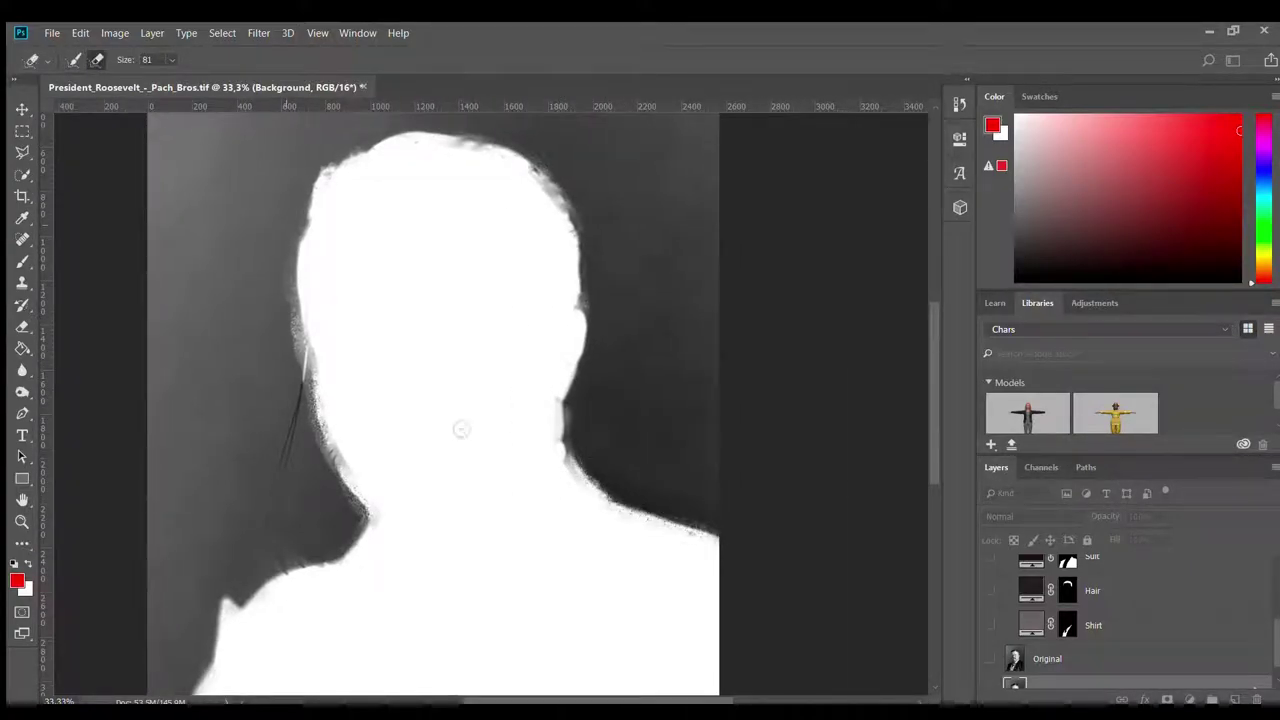
key(alt)
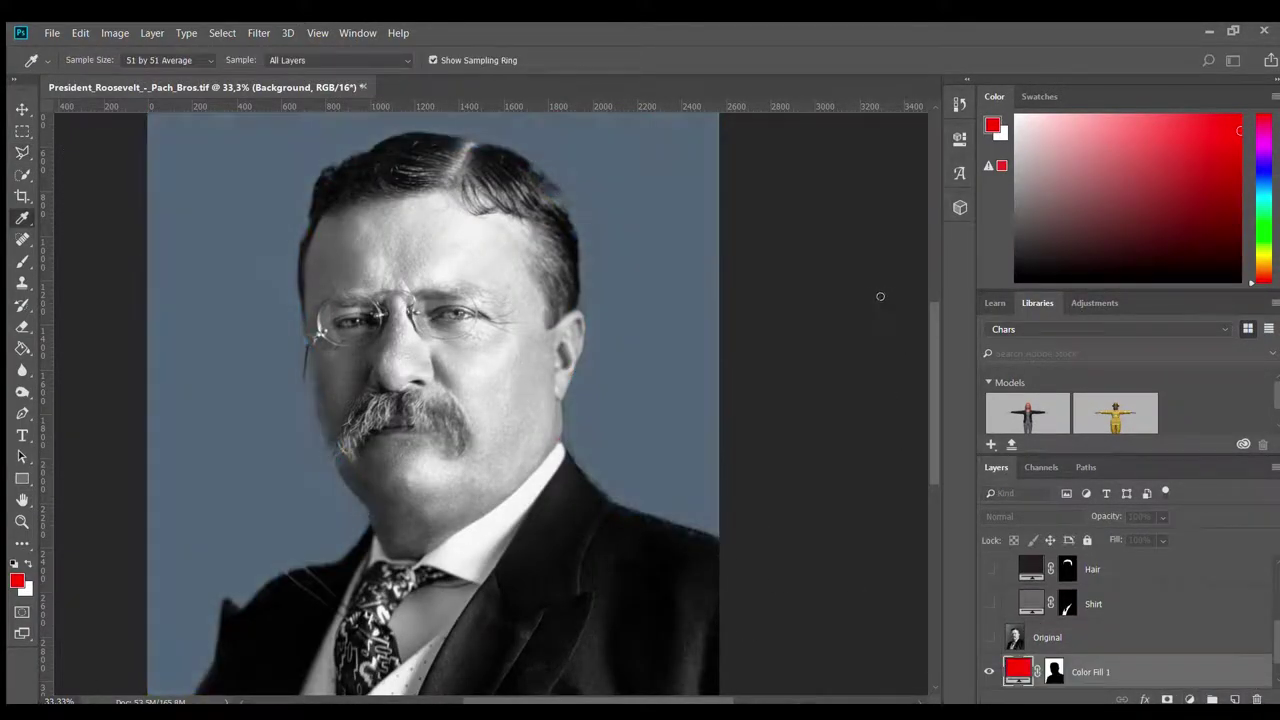
Commit the blue-grey background fill, move it above Original and set it to Overlay
key(Return)
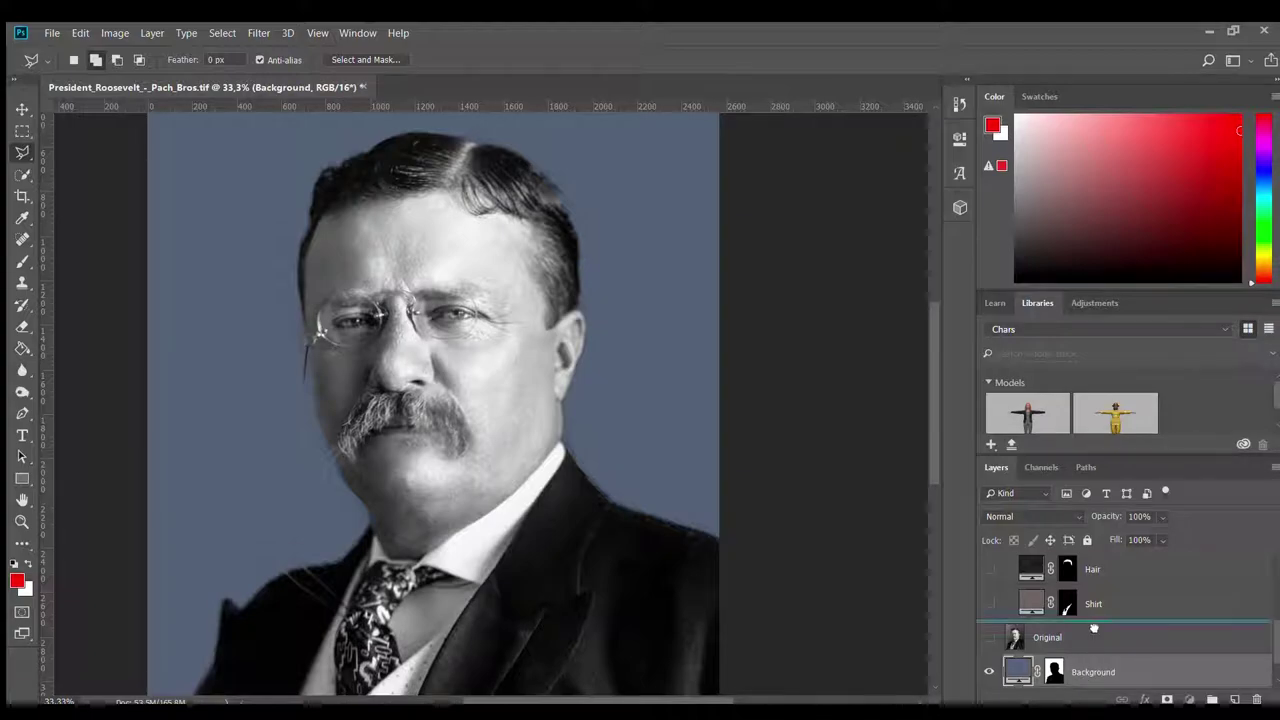
drag(1094, 628, 1094, 630)
key(alt+shift+o)
key(ctrl+plus)
key(v)
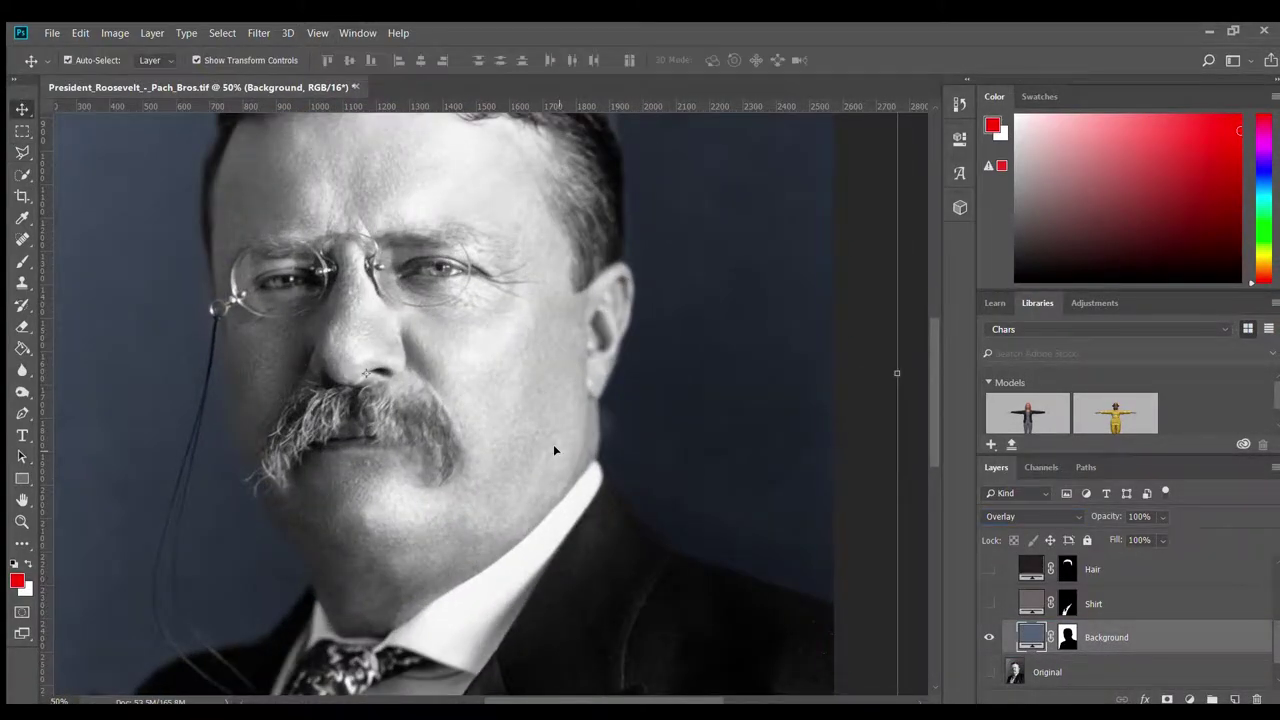
key(ctrl+minus)
key(ctrl+minus)
key(ctrl+minus)
key(i)
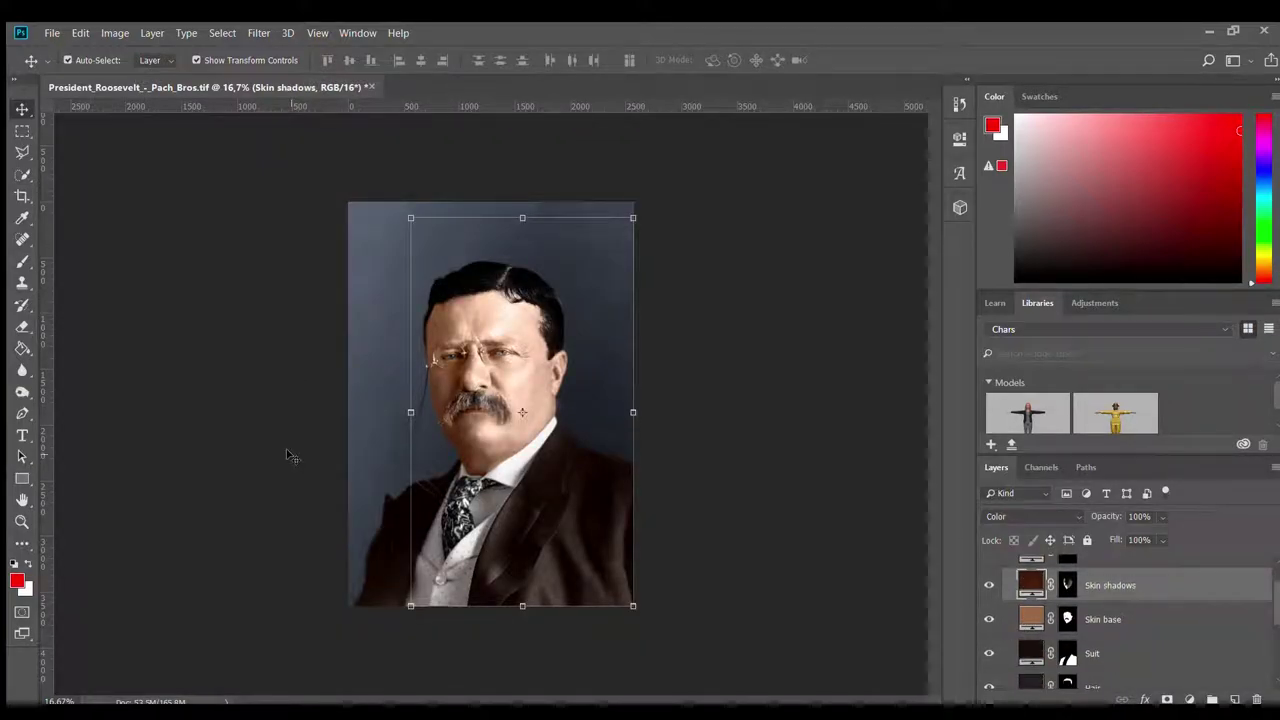
Paint black on the Skin base mask over the moustache
click(1030, 619)
key(i)
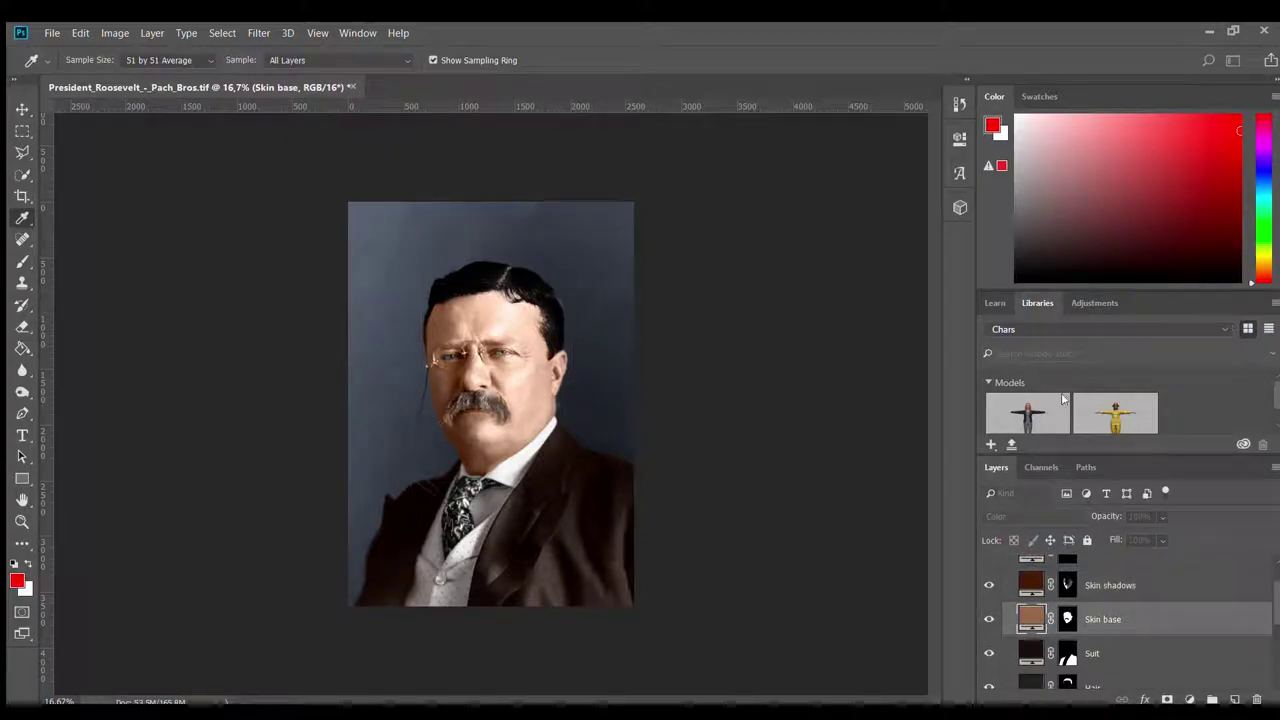
key(v)
click(1067, 619)
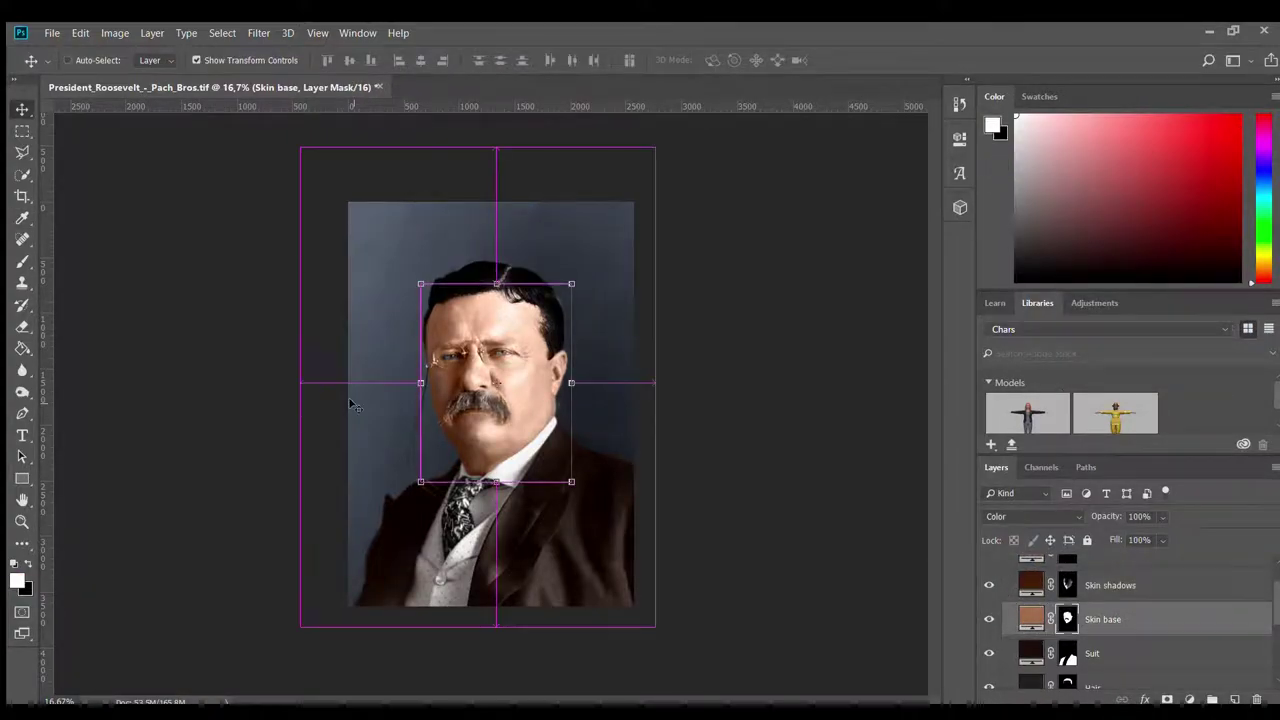
scroll(838, 542, up, 4)
key(b)
scroll(345, 410, up, 5)
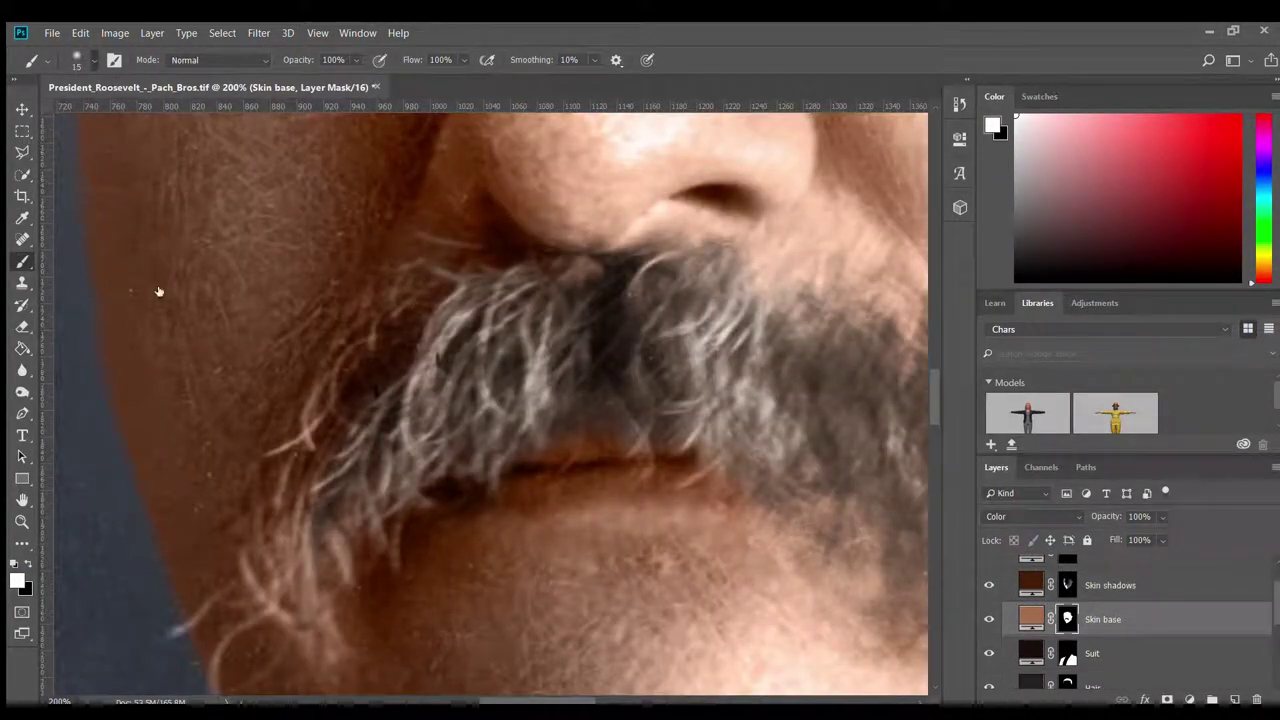
key(x)
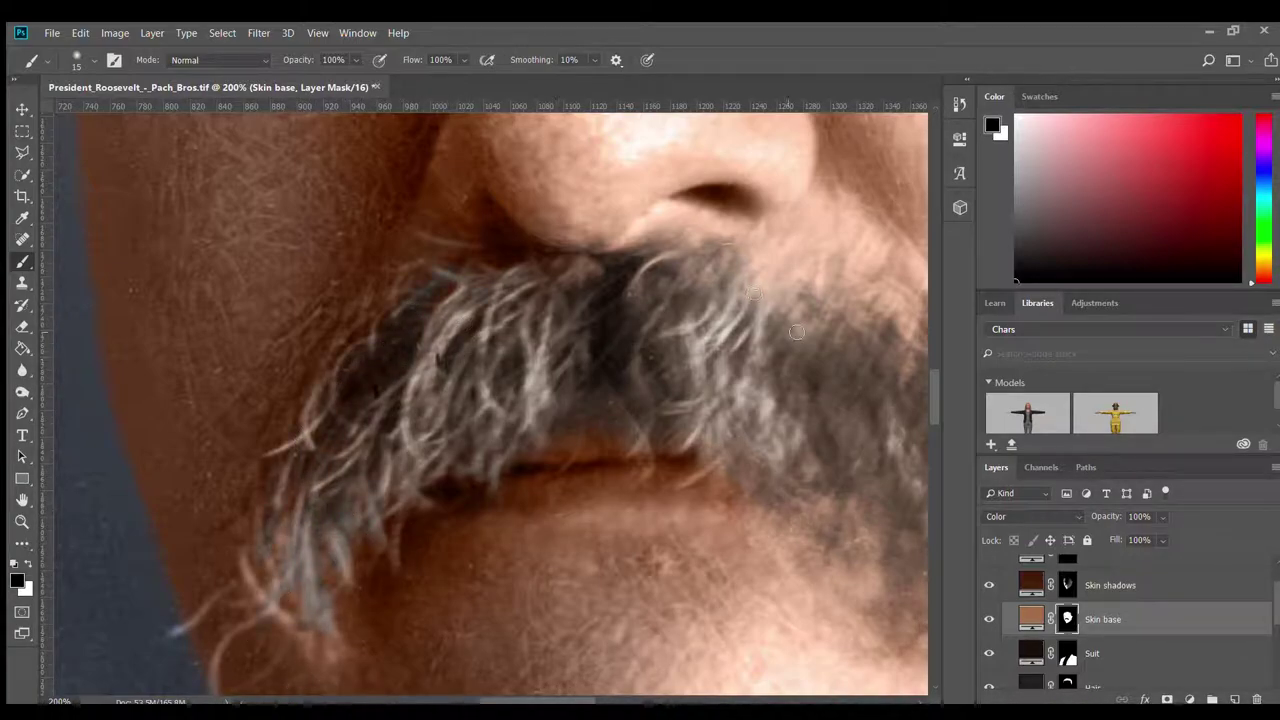
scroll(767, 512, down, 3)
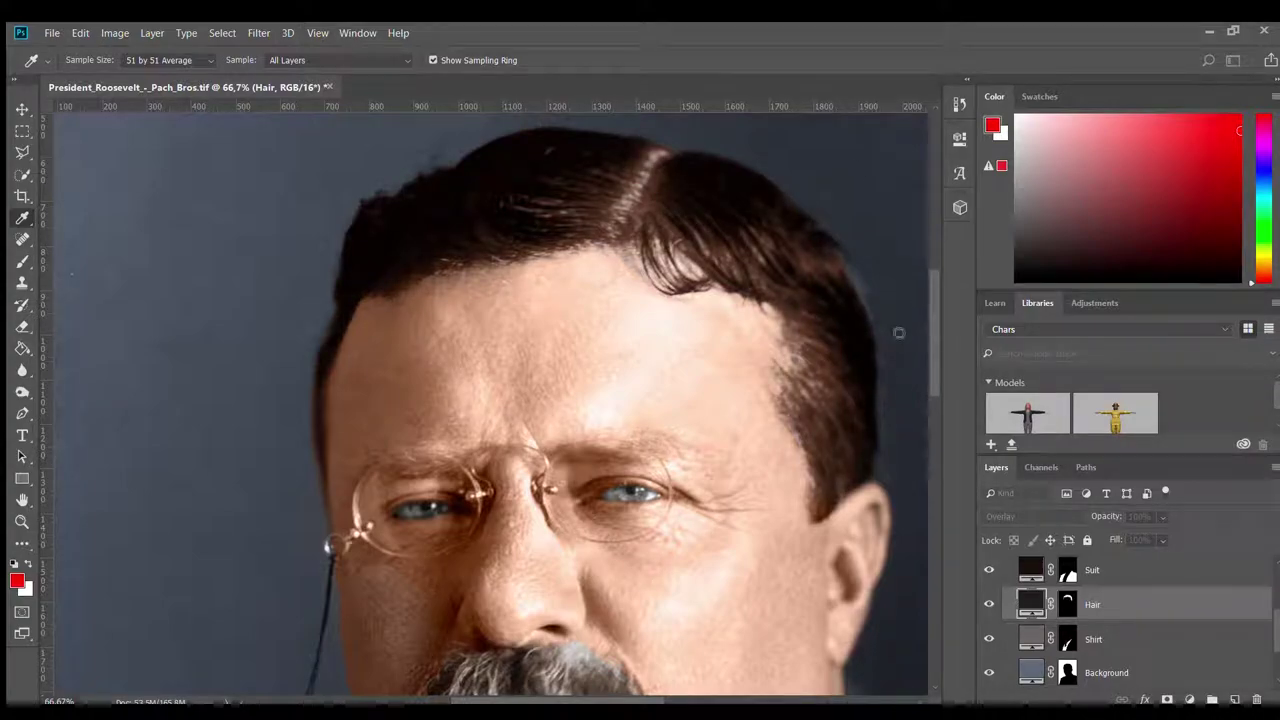
Target the Moustache colour layer and paint its mask with white over the whiskers
key(ctrl+minus)
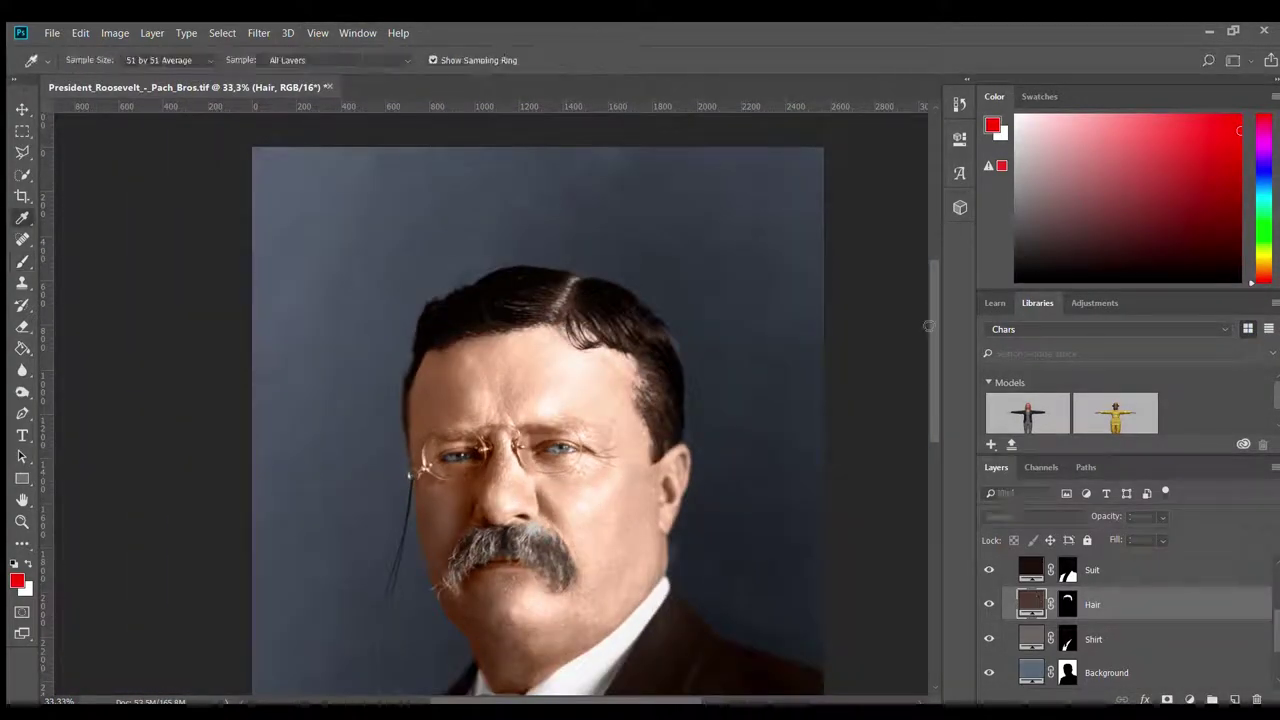
key(b)
scroll(552, 362, up, 2)
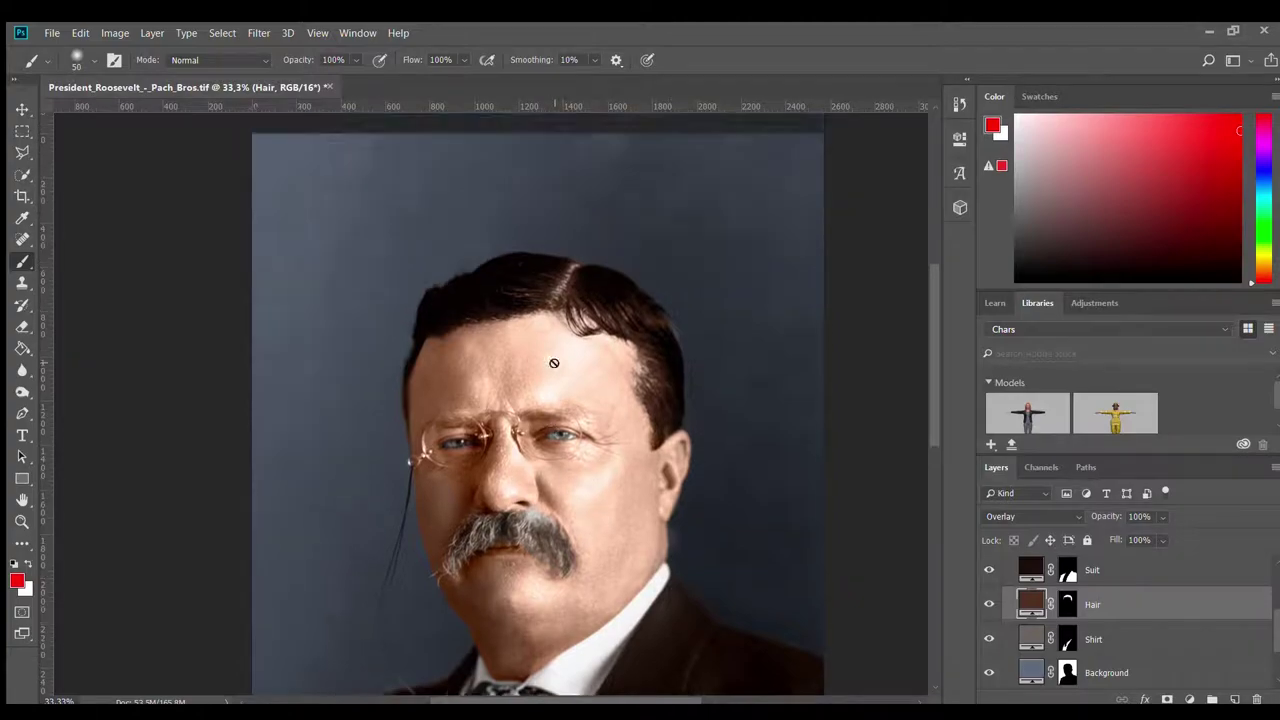
scroll(552, 362, up, 1)
scroll(552, 362, down, 1)
scroll(627, 440, down, 1)
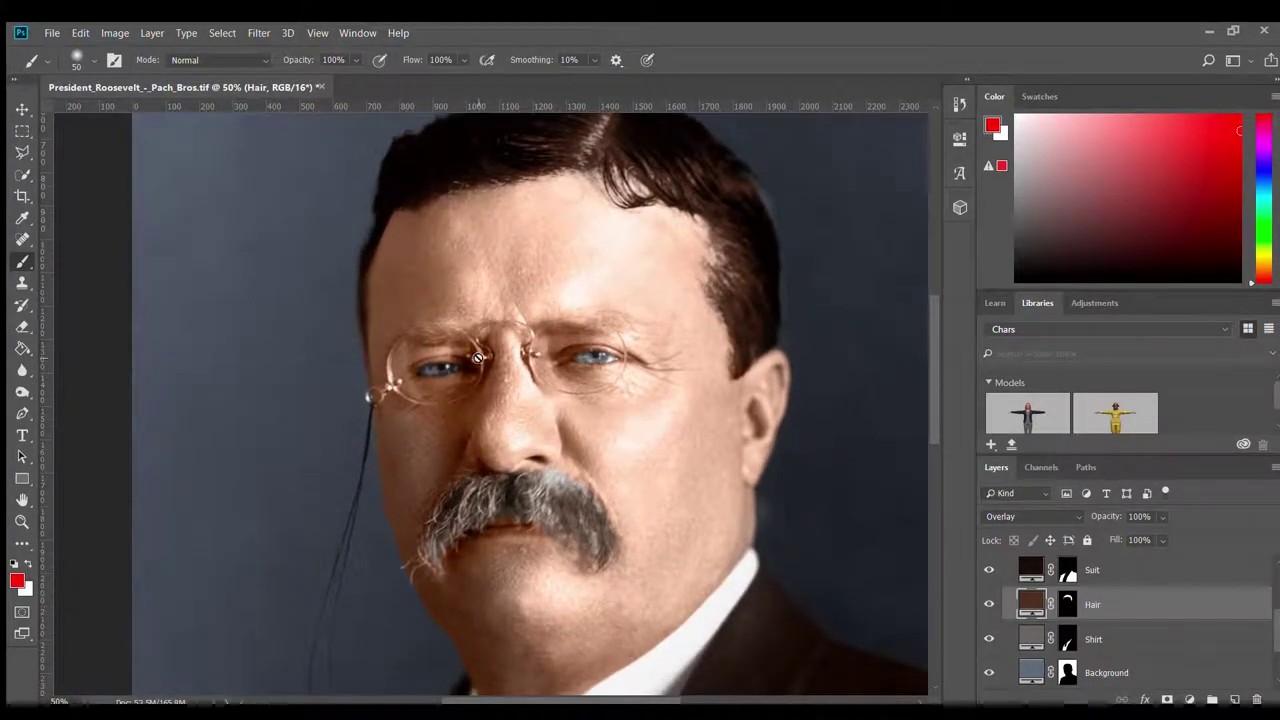
key(alt+bracketright)
key(alt+bracketright)
key(alt+bracketright)
key(i)
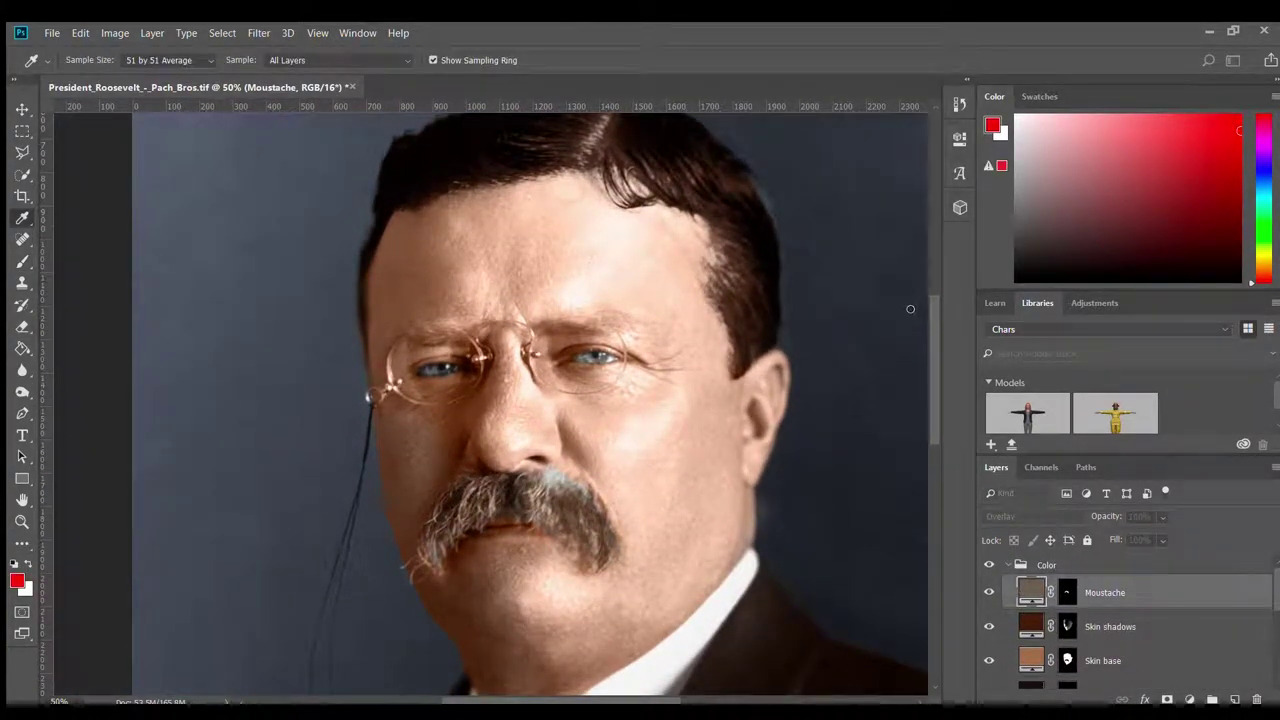
click(22, 261)
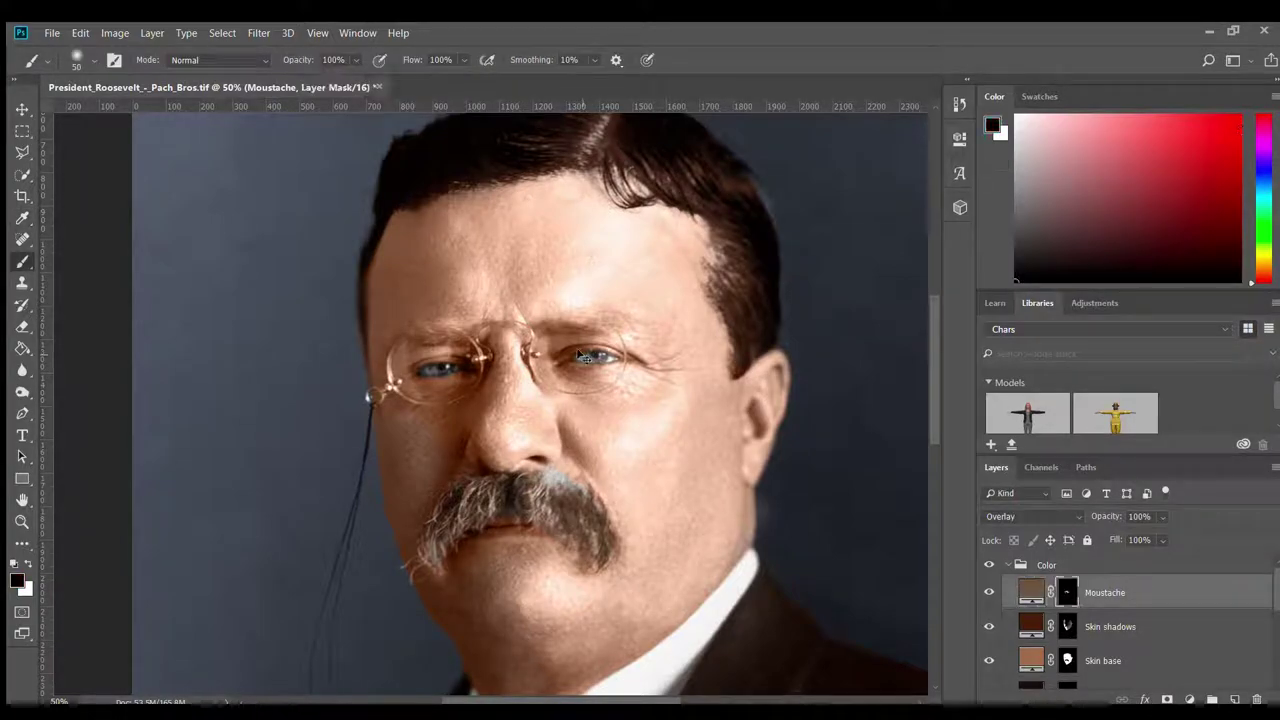
key(ctrl+plus)
key(x)
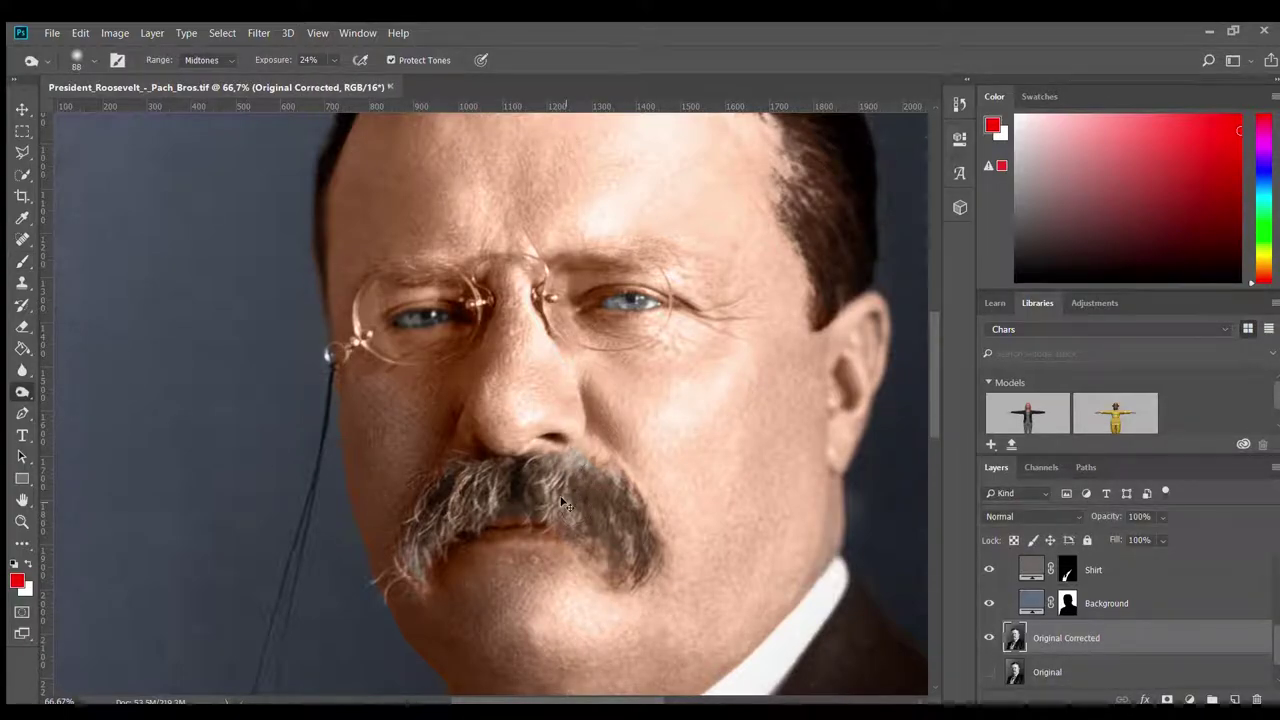
Review the whole face zoomed out, then select the Original Corrected photo layer
scroll(588, 520, down, 1)
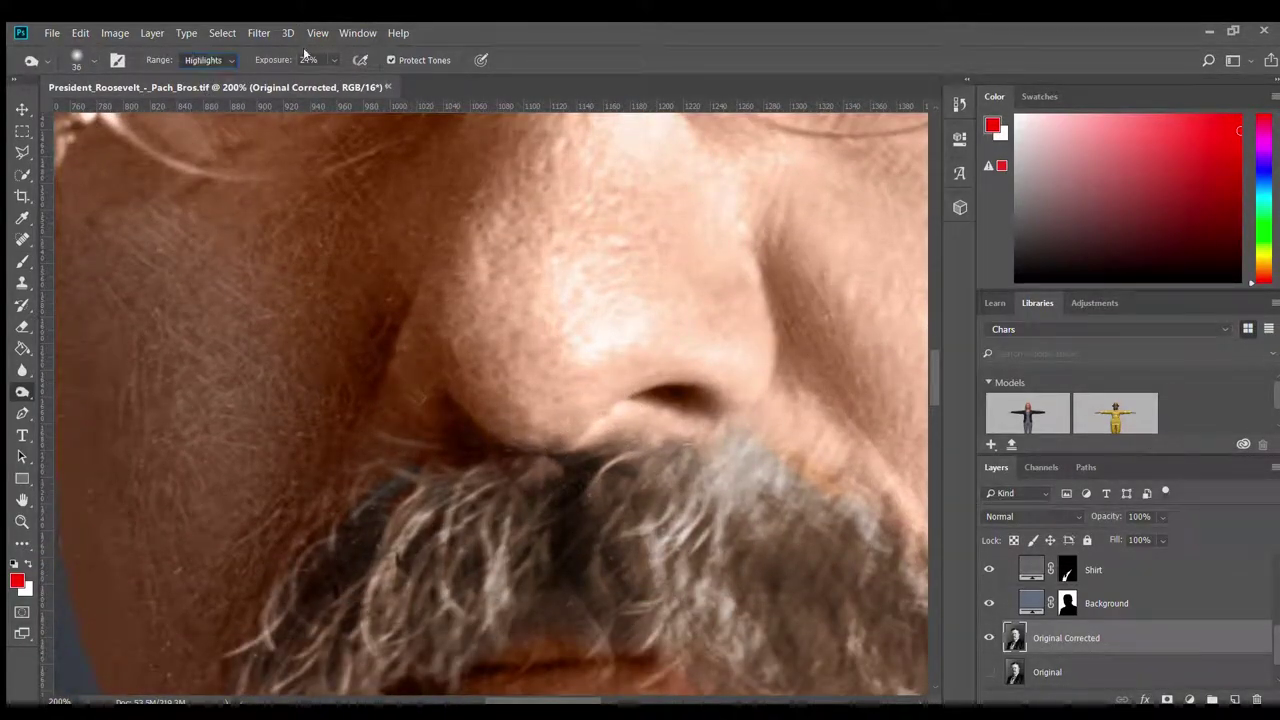
key(ctrl+minus)
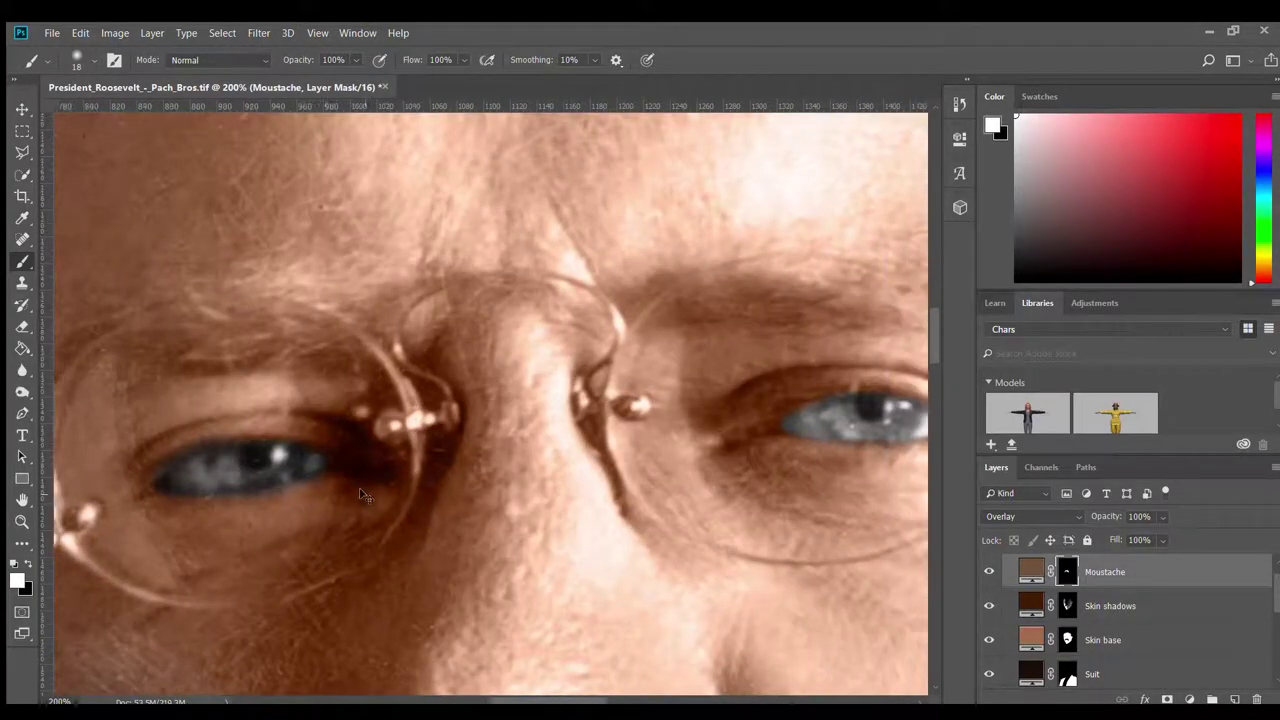
scroll(1087, 647, down, 5)
click(1160, 644)
scroll(795, 563, down, 2)
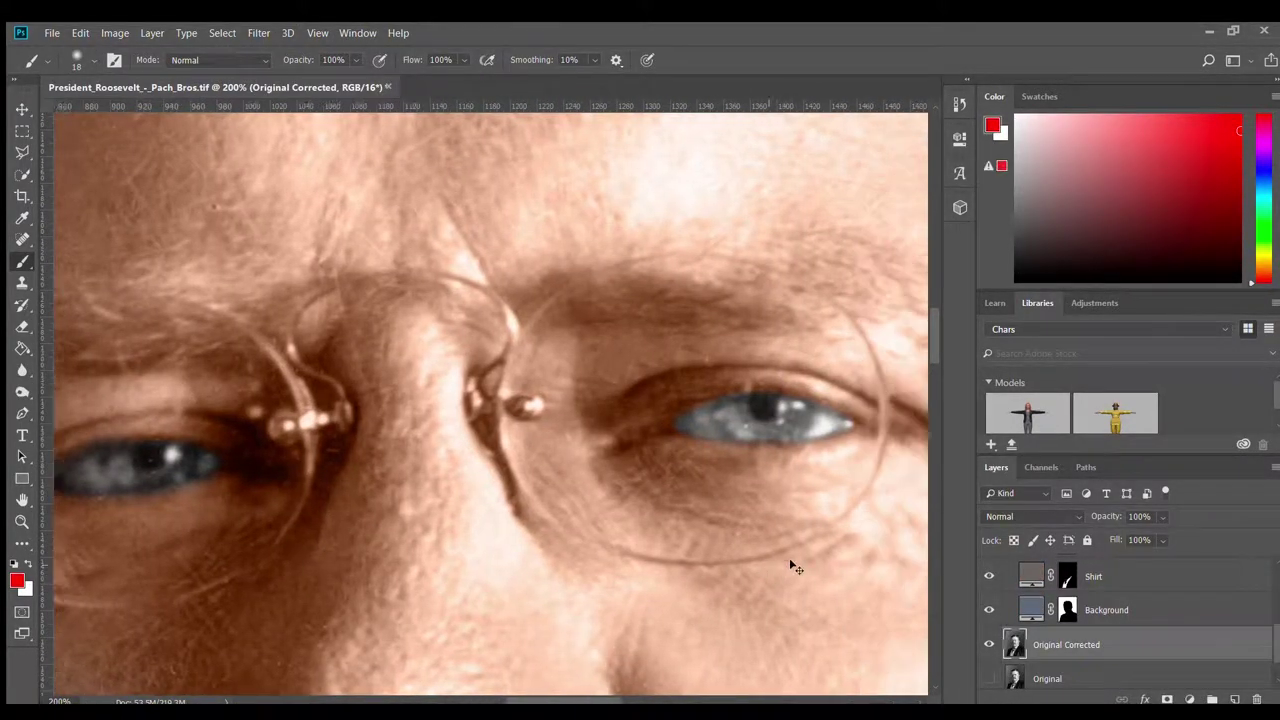
key(l)
scroll(660, 457, down, 2)
Lasso both eye whites and remove a stray dark fragment in Select and Mask
scroll(660, 457, up, 2)
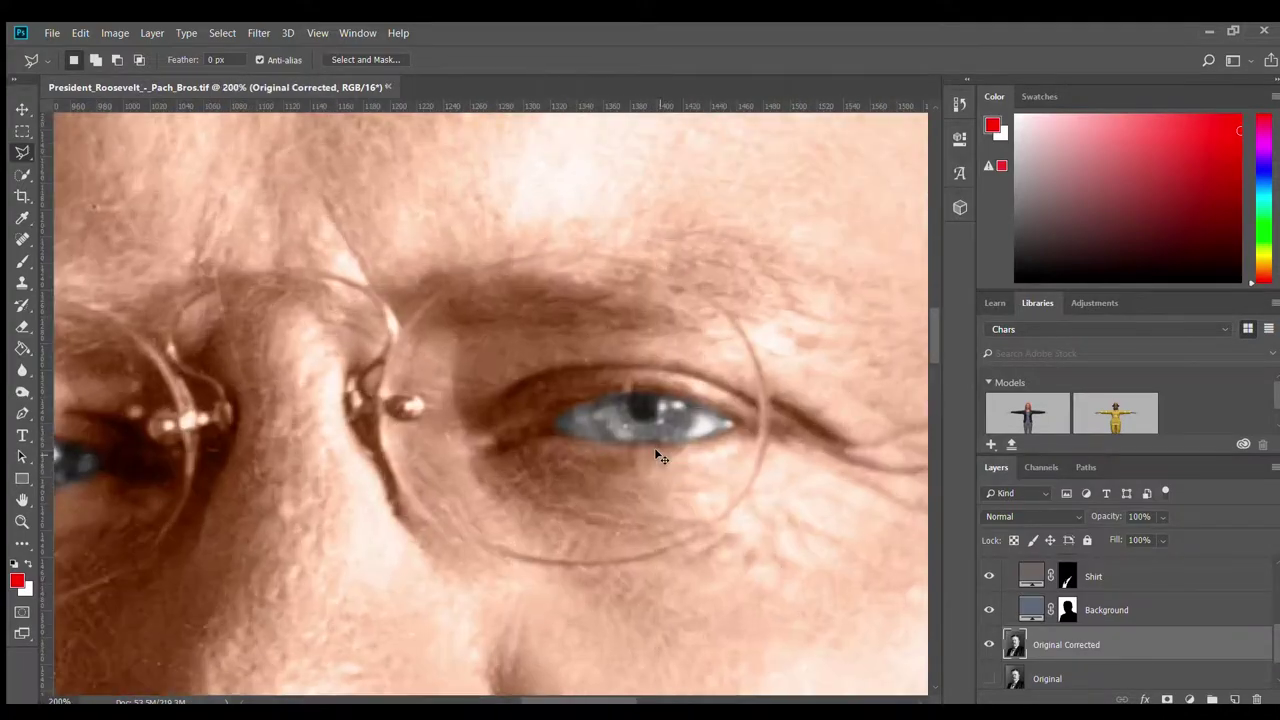
drag(205, 455, 265, 463)
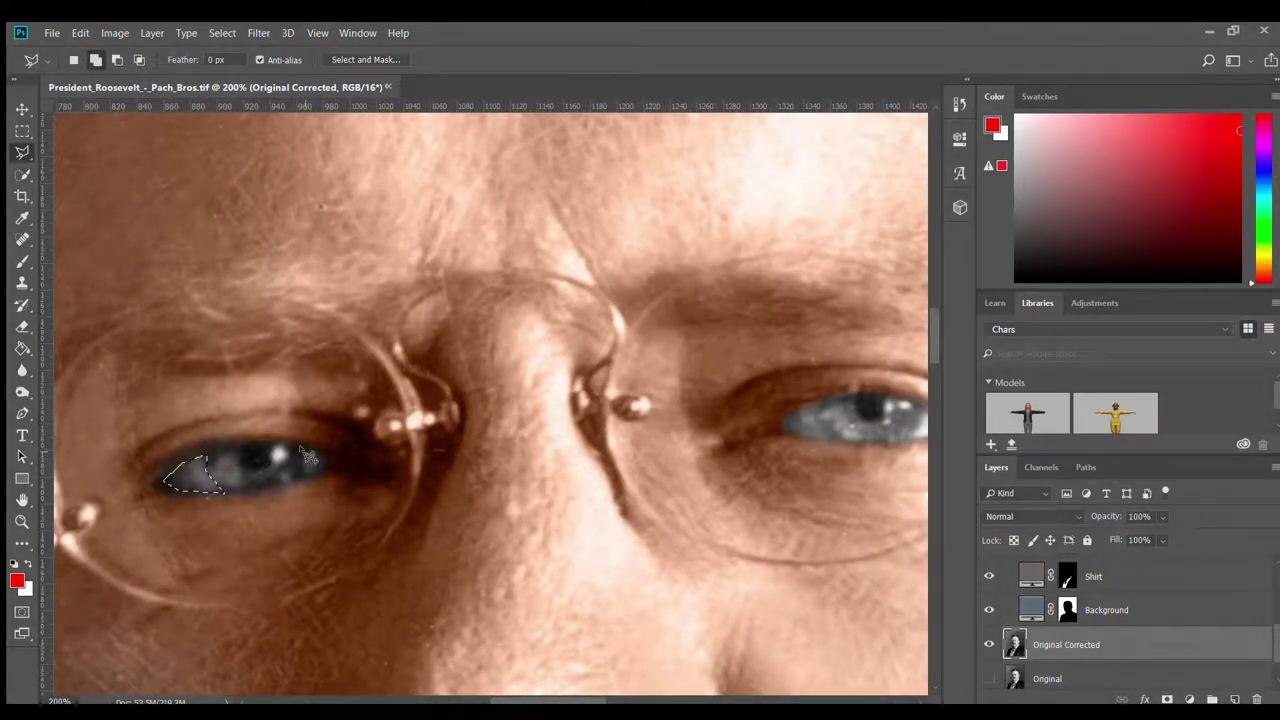
scroll(265, 463, up, 2)
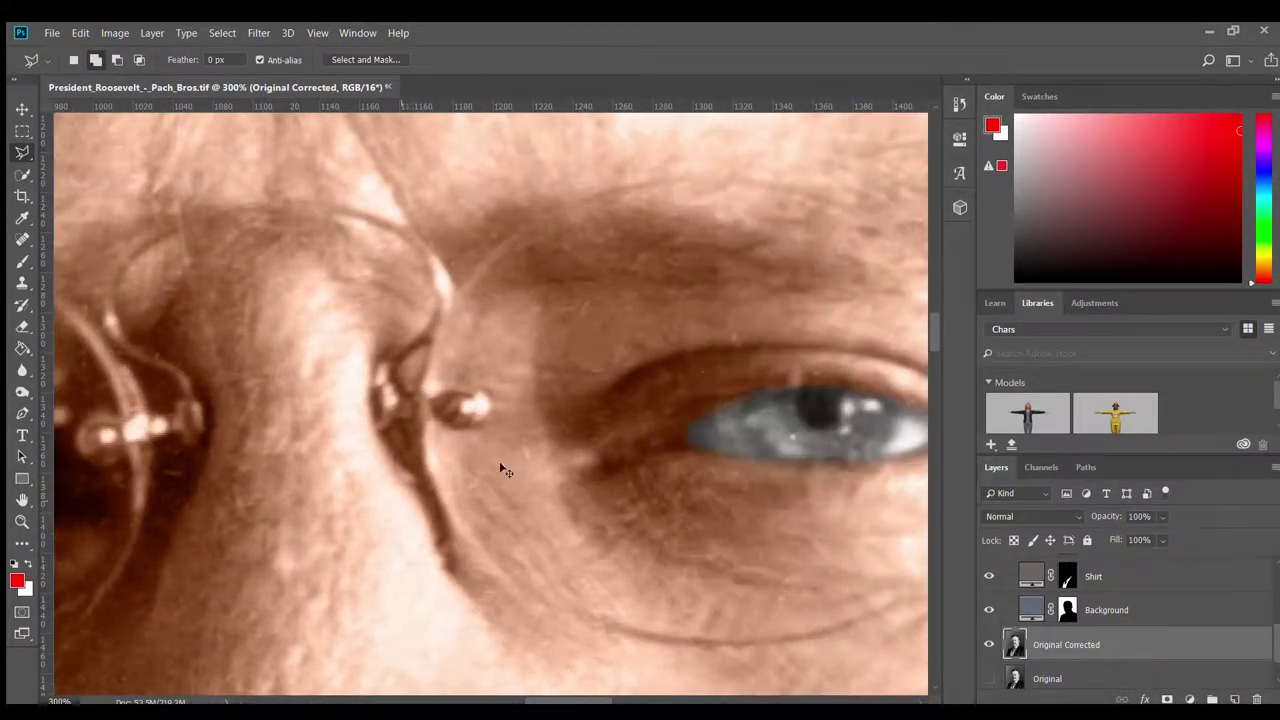
drag(563, 440, 765, 447)
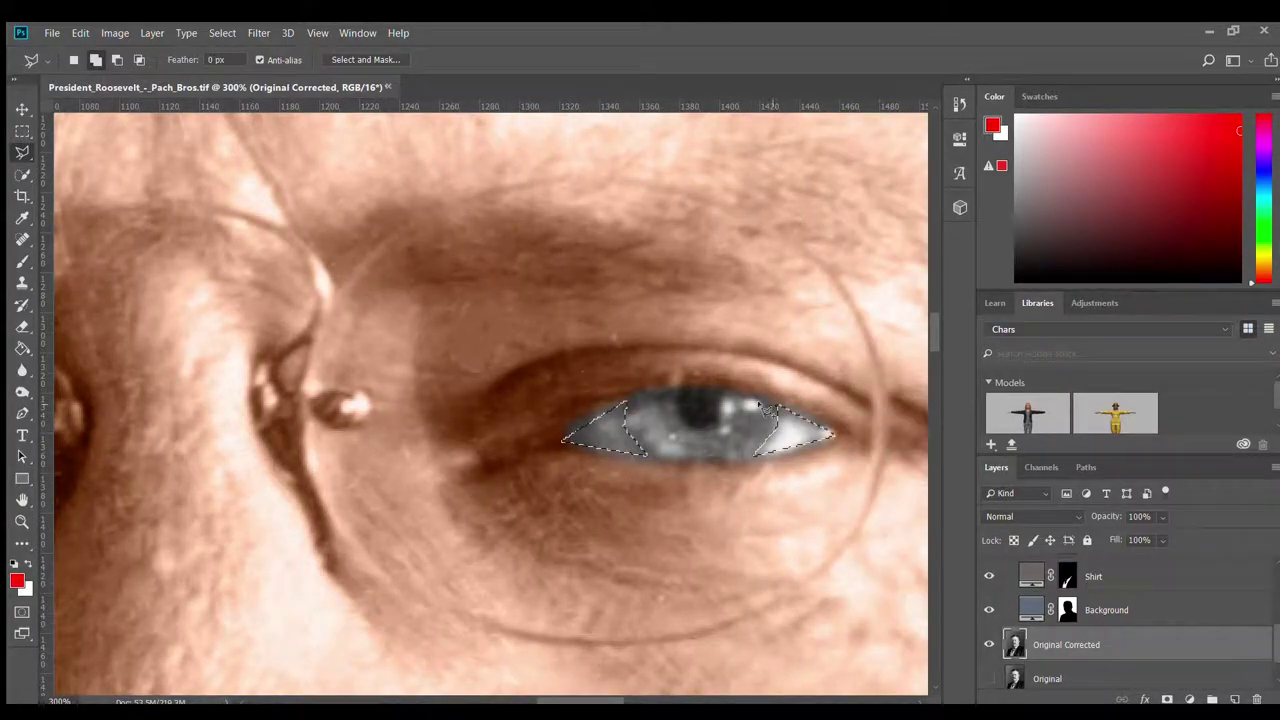
key(ctrl+1)
key(ctrl+alt+r)
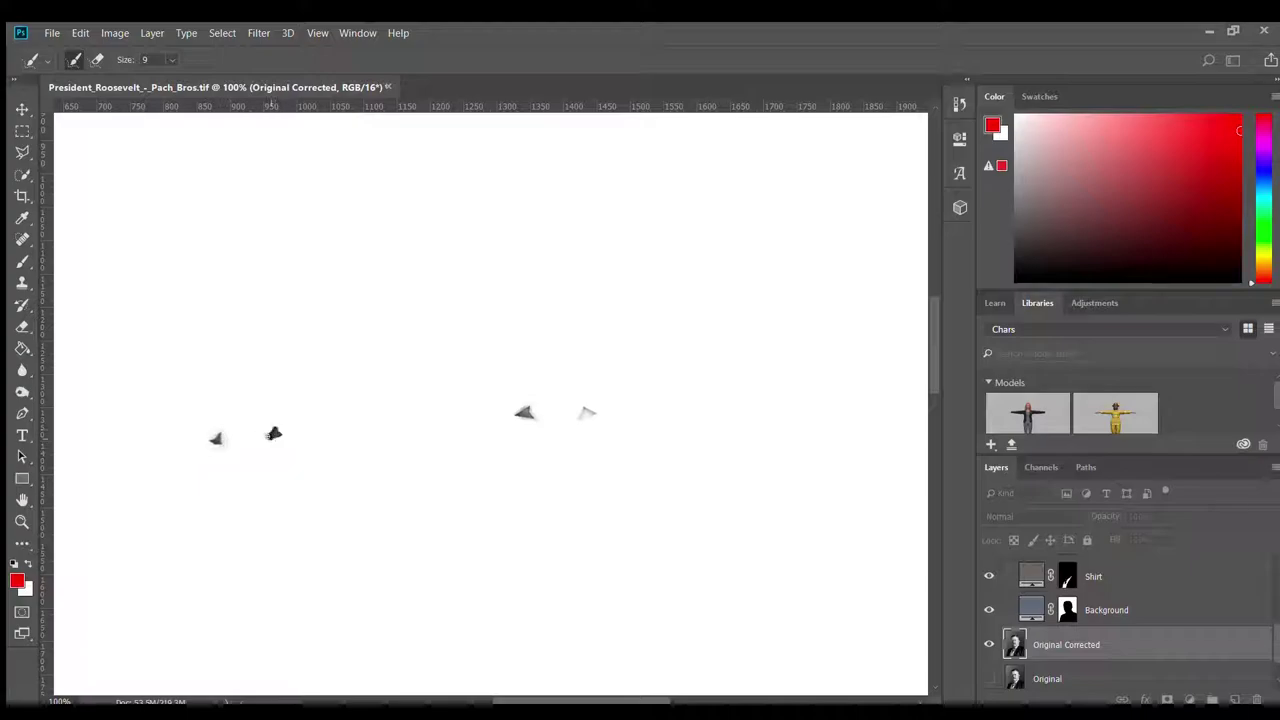
drag(529, 412, 538, 410)
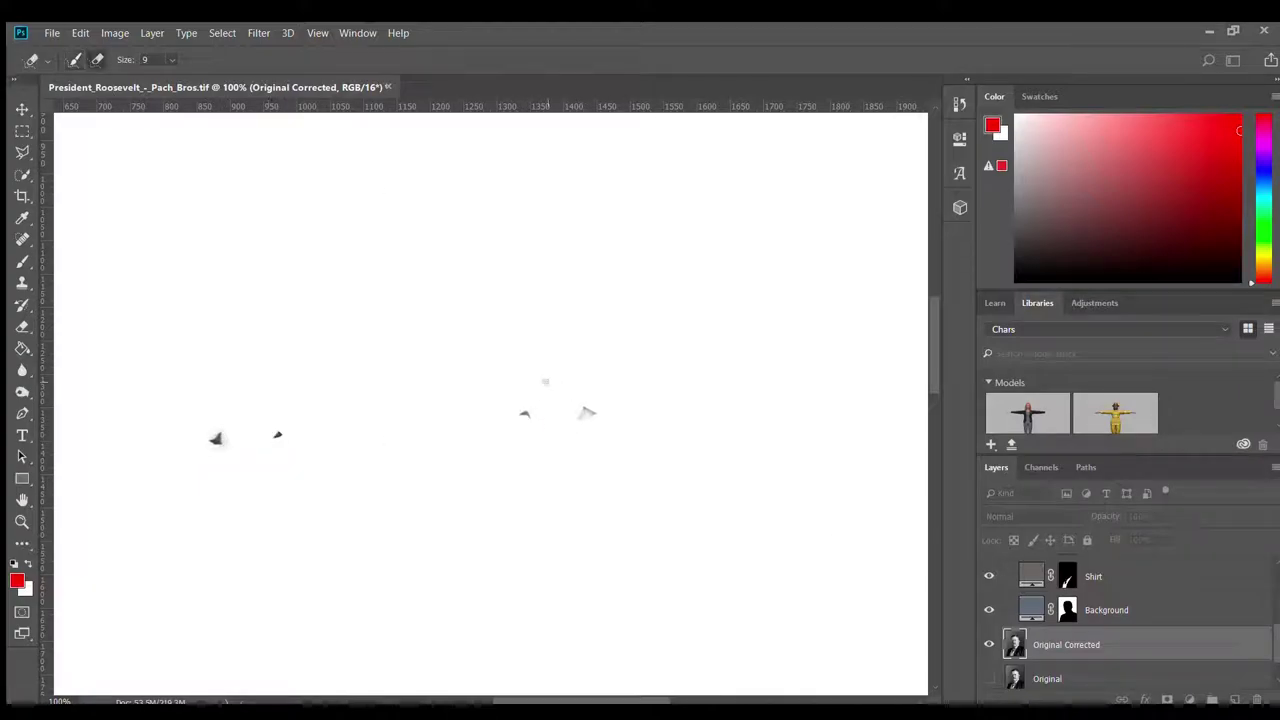
key(Return)
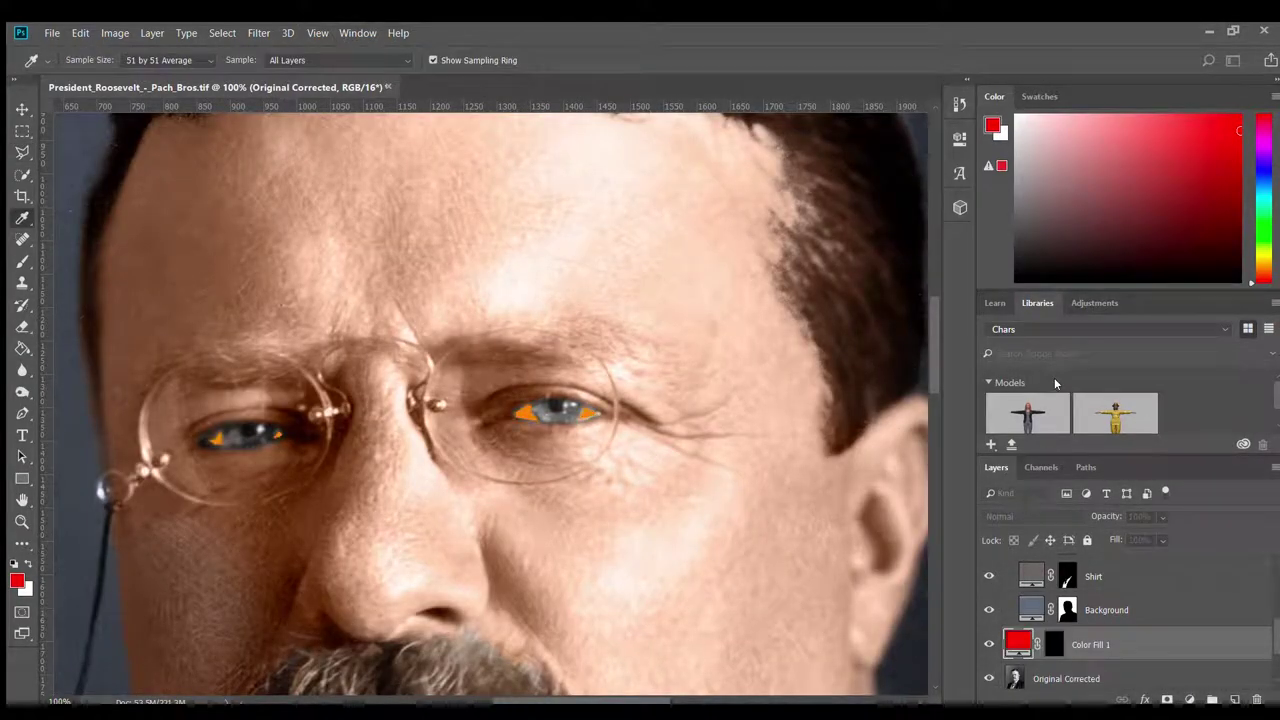
Name the grey fill layer 'Eyes White' and move it above Skin base
key(Return)
double_click(1090, 643)
text(es Whit)
key(Return)
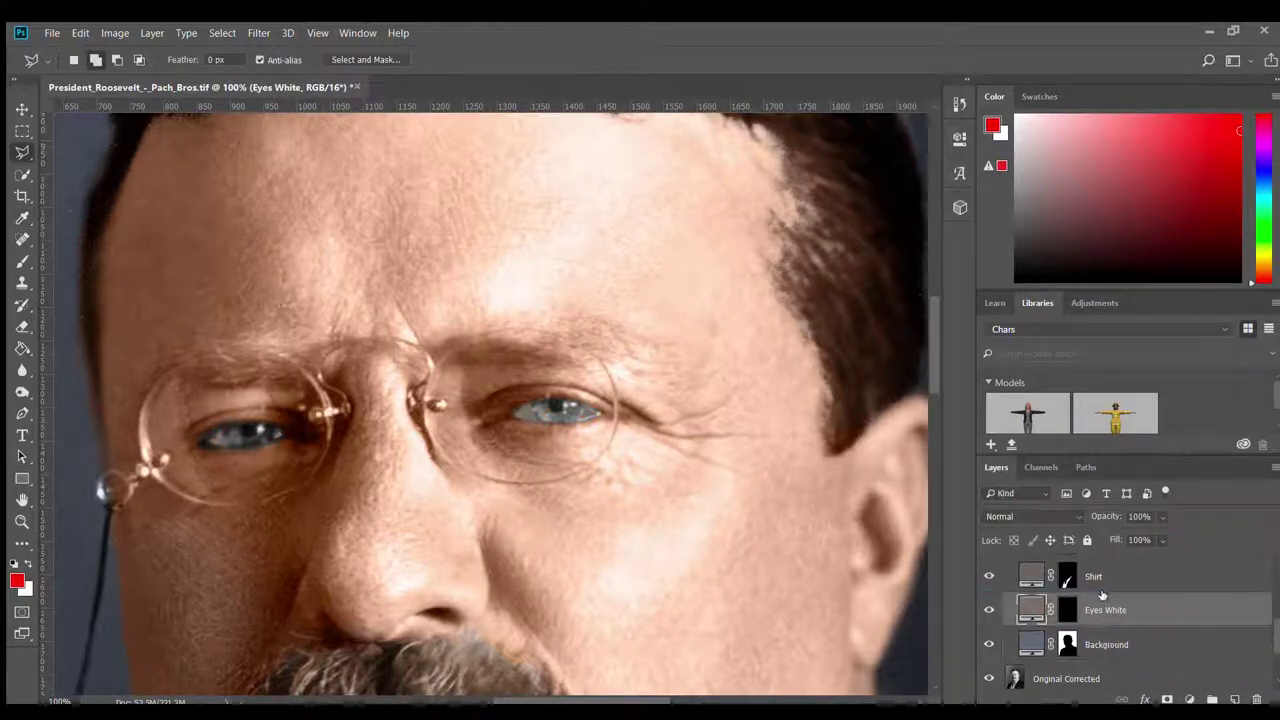
drag(1100, 643, 1100, 580)
Paint the Eyes White mask to reveal grey over both eye whites, trimming the lower edge
key(b)
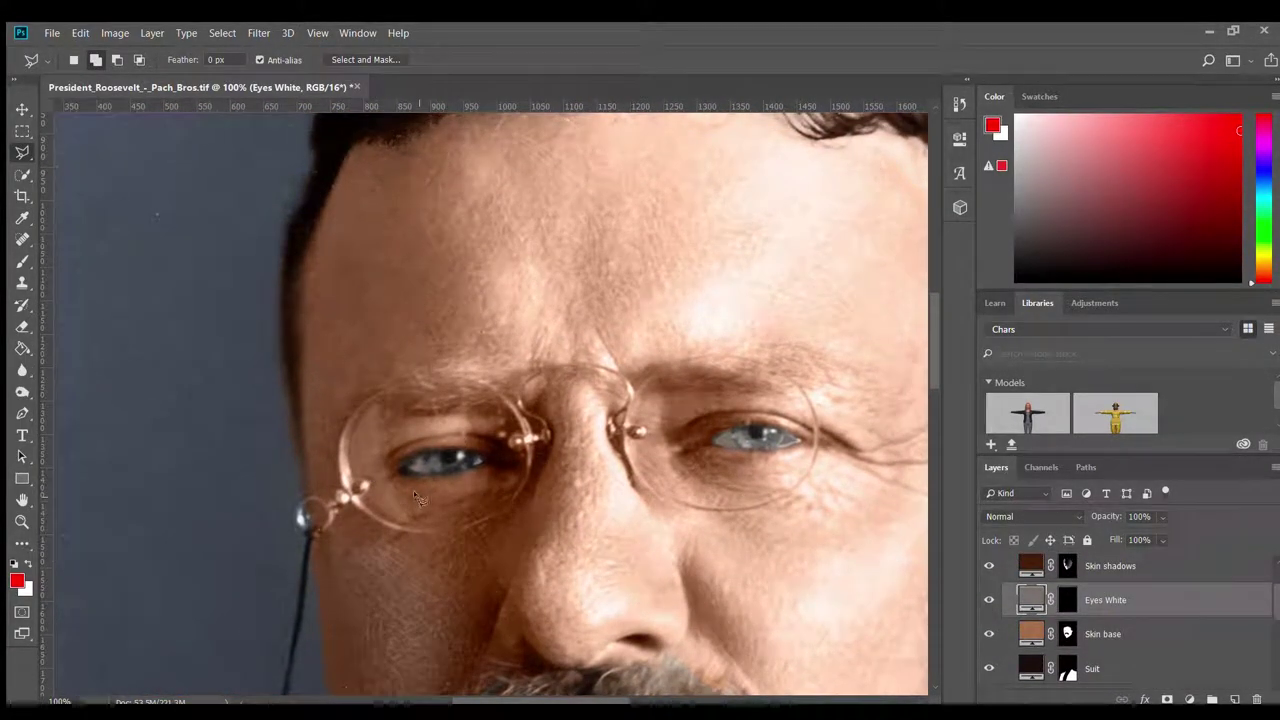
scroll(343, 413, up, 3)
scroll(343, 413, up, 2)
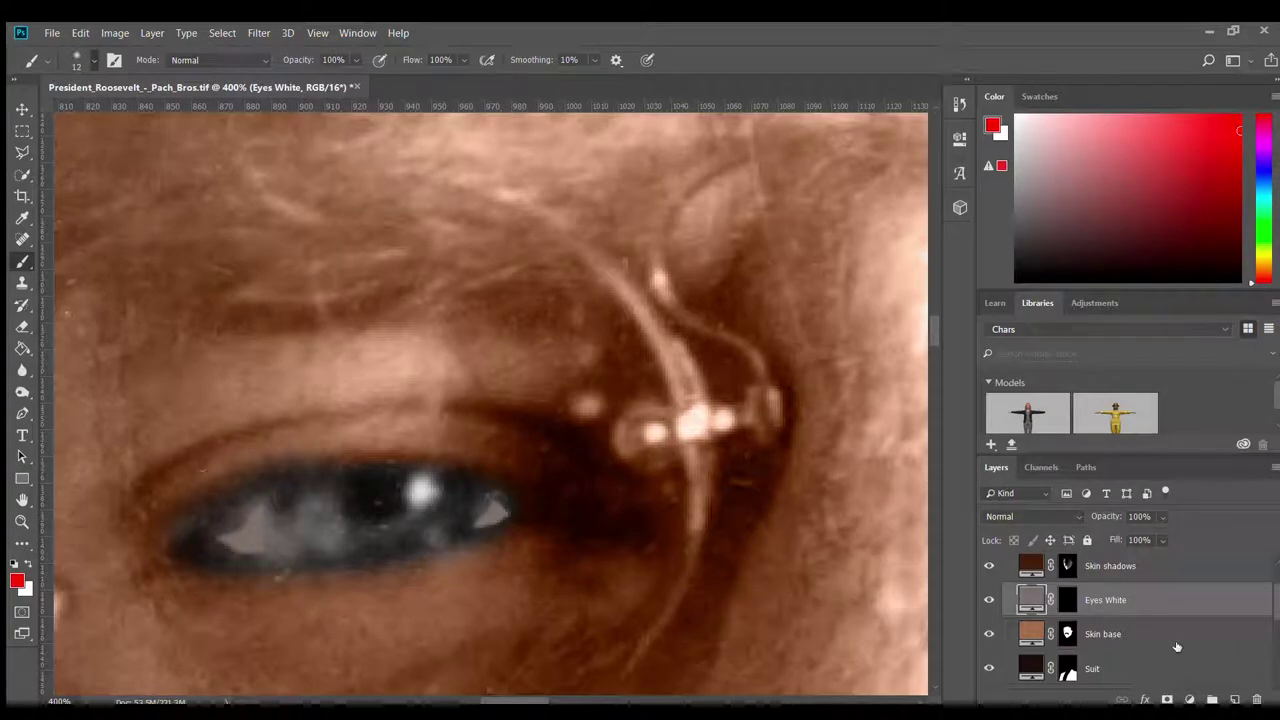
click(1067, 599)
drag(220, 530, 290, 555)
drag(445, 505, 505, 515)
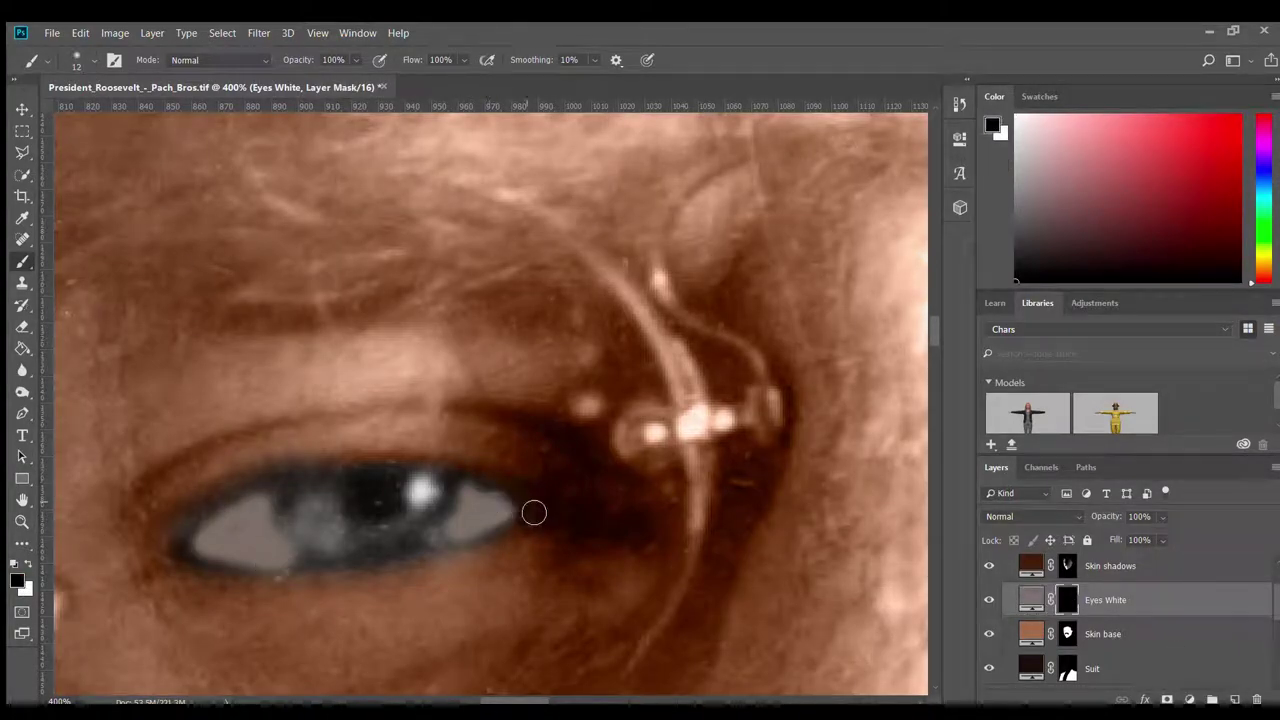
scroll(500, 480, right, 10)
scroll(500, 480, down, 2)
key(x)
drag(455, 440, 388, 437)
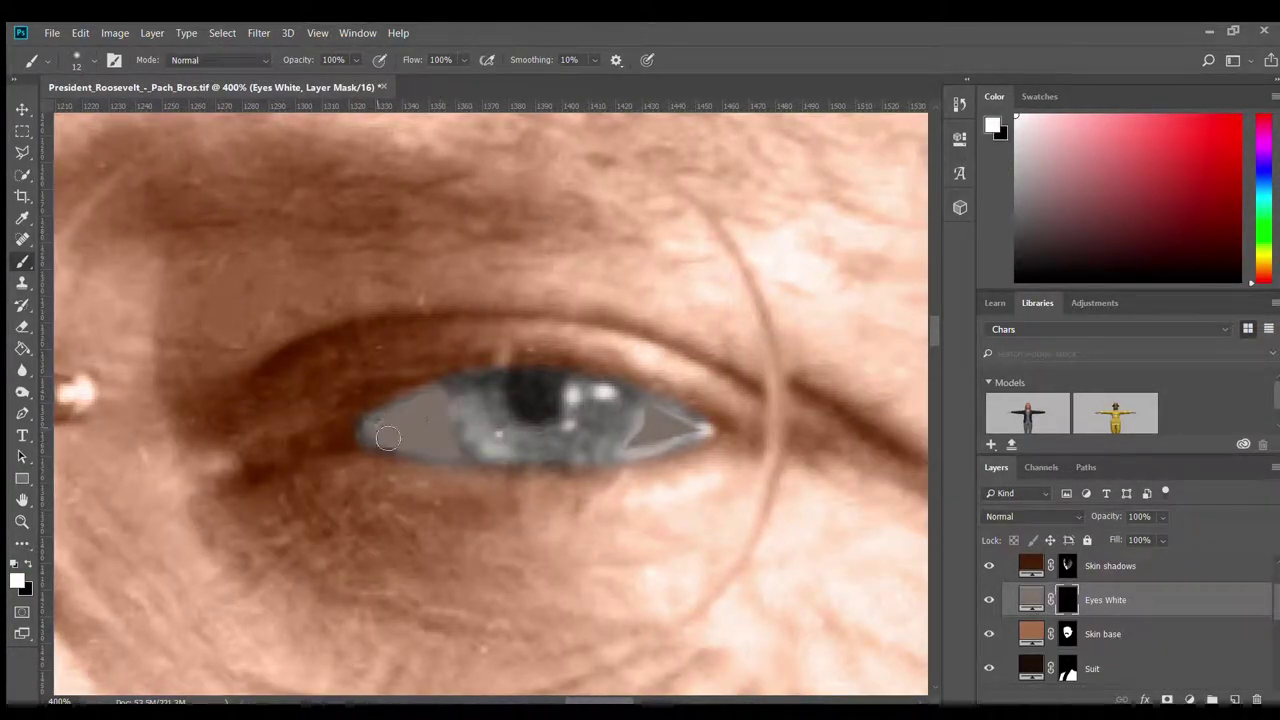
key(x)
drag(475, 466, 380, 465)
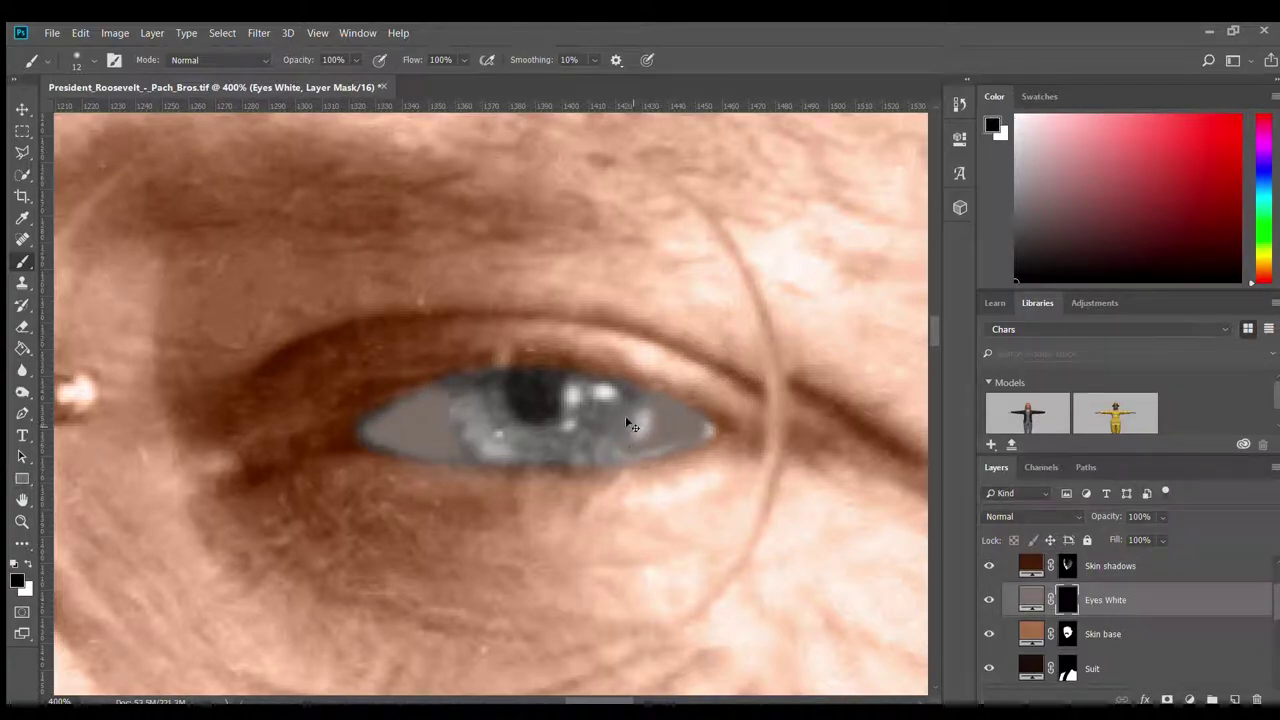
Blend the Eyes White layer in Overlay mode and view the whole face
scroll(993, 520, down, 12)
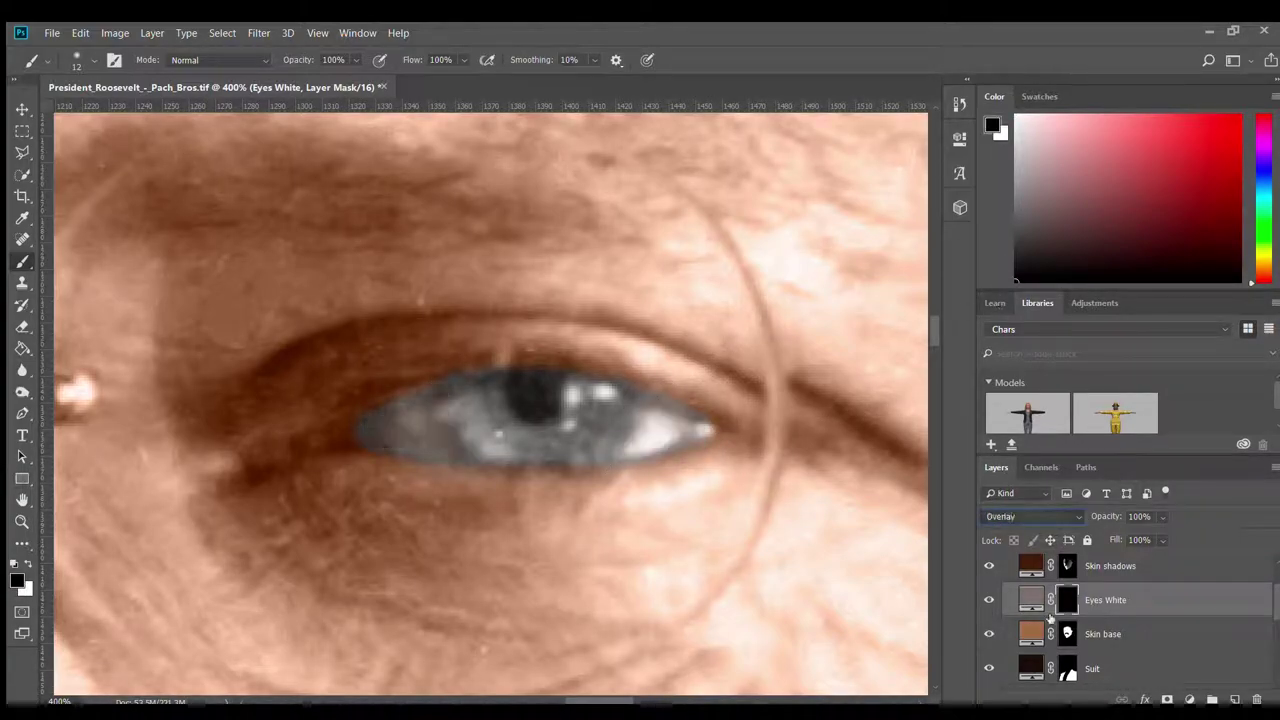
key(Down)
key(Down)
key(Down)
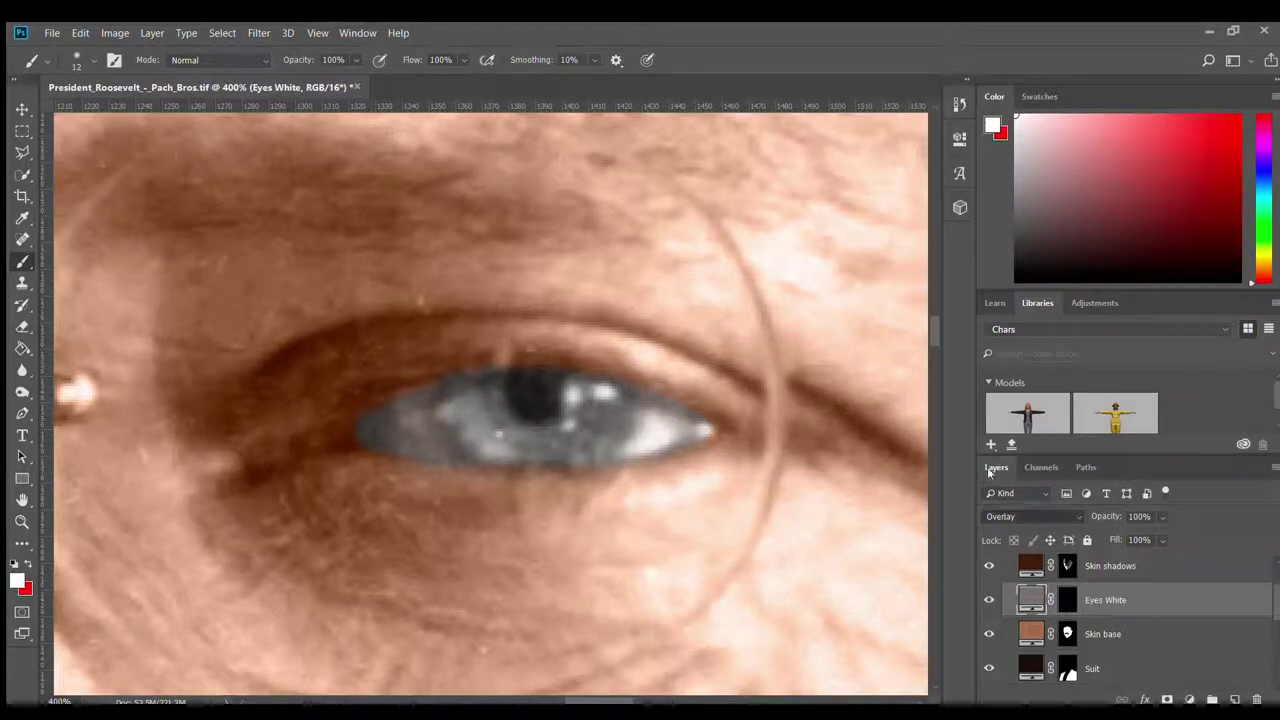
scroll(483, 614, up, 2)
key(ctrl+0)
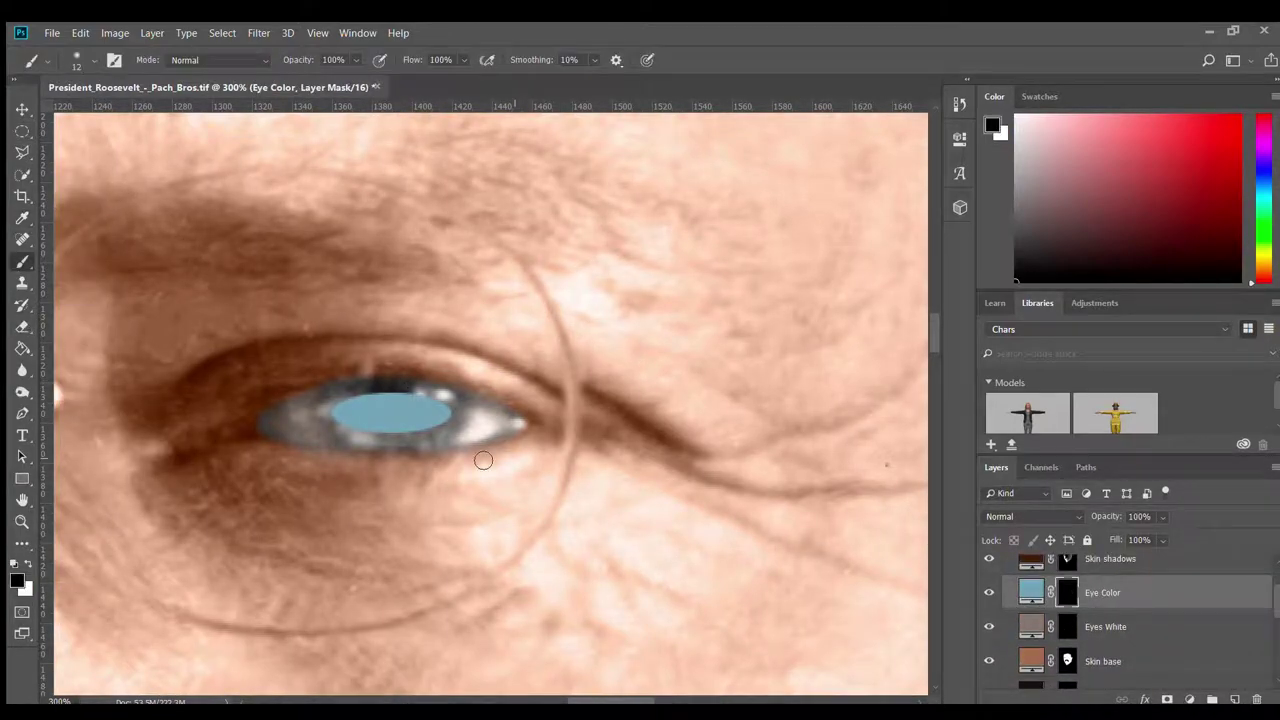
Refine the Eye Color mask over the first iris, extending then trimming its top edge
key(ctrl+plus)
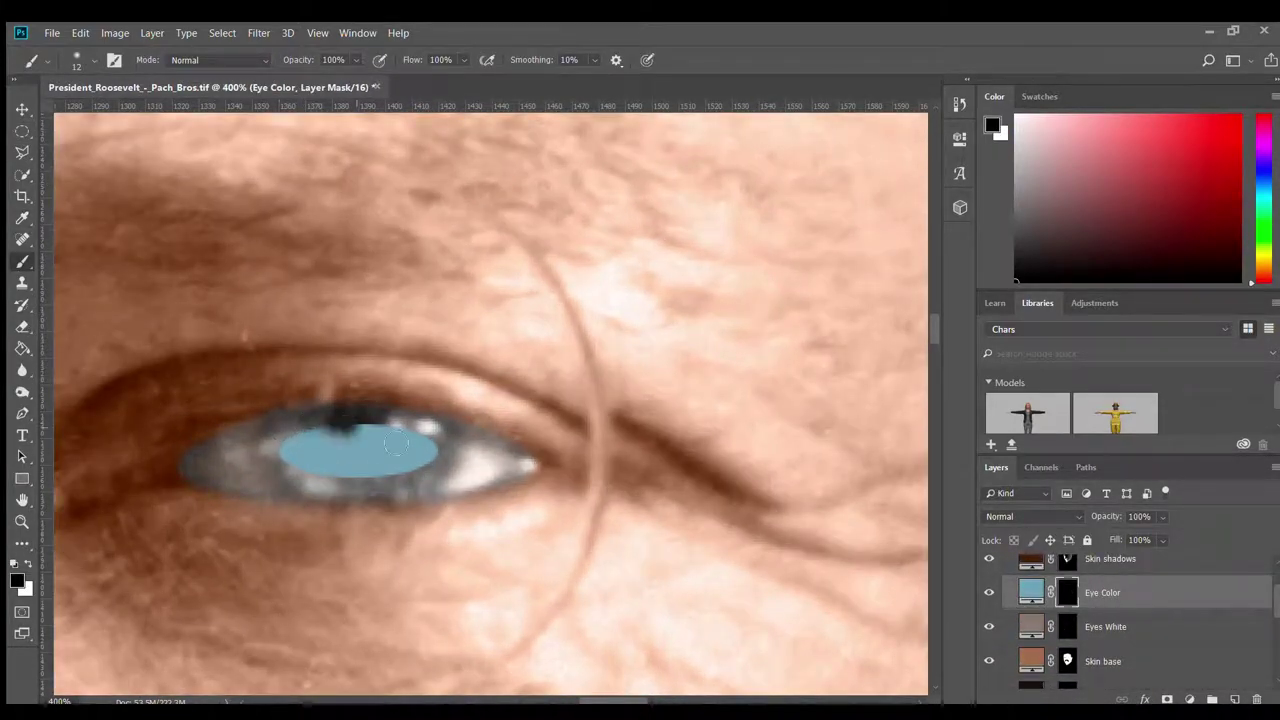
key(ctrl+plus)
key(ctrl+plus)
key(x)
mouse_move(330, 440)
mouse_down()
mouse_move(515, 430)
mouse_move(455, 548)
mouse_move(295, 450)
mouse_move(352, 497)
mouse_up()
mouse_move(534, 459)
mouse_down()
mouse_move(545, 418)
mouse_move(300, 415)
mouse_up()
key(x)
key(bracketright)
key(bracketright)
key(bracketright)
key(bracketleft)
key(bracketleft)
key(bracketleft)
mouse_move(590, 415)
mouse_down()
mouse_move(471, 404)
mouse_move(300, 420)
mouse_up()
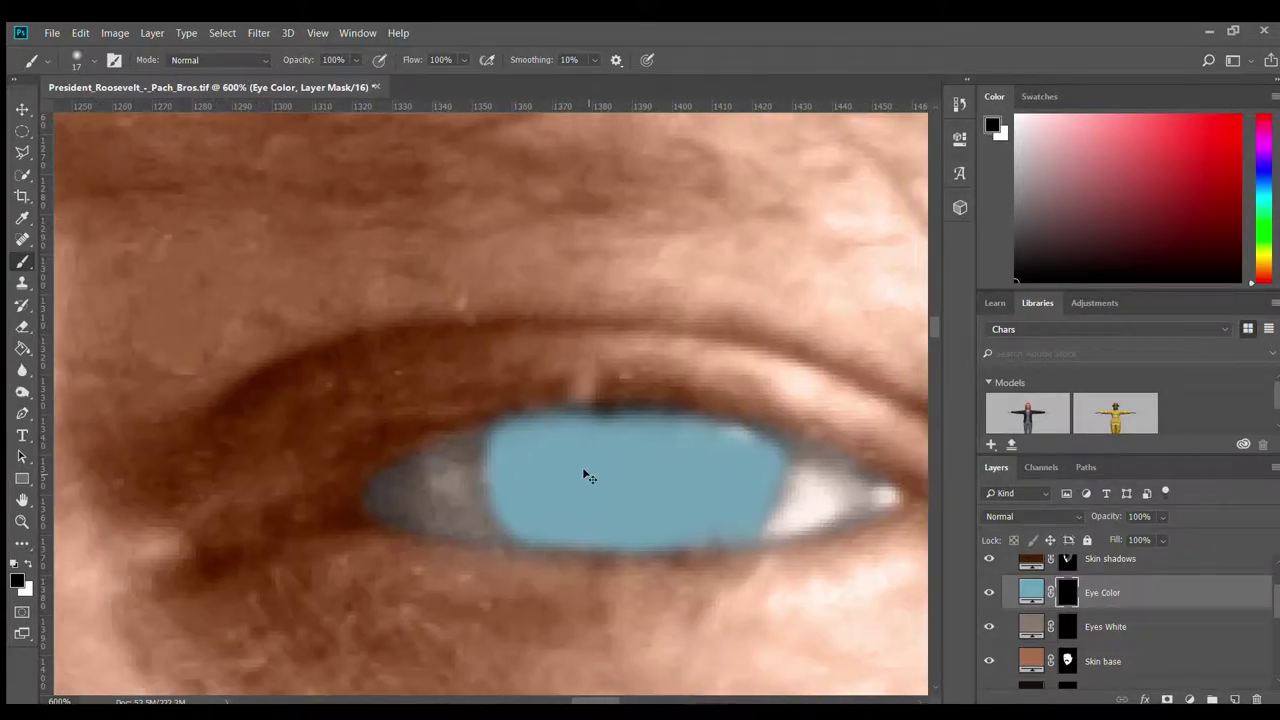
Reveal blue across the other eye's whole iris on the Eye Color mask
key(ctrl+plus)
key(ctrl+plus)
key(ctrl+plus)
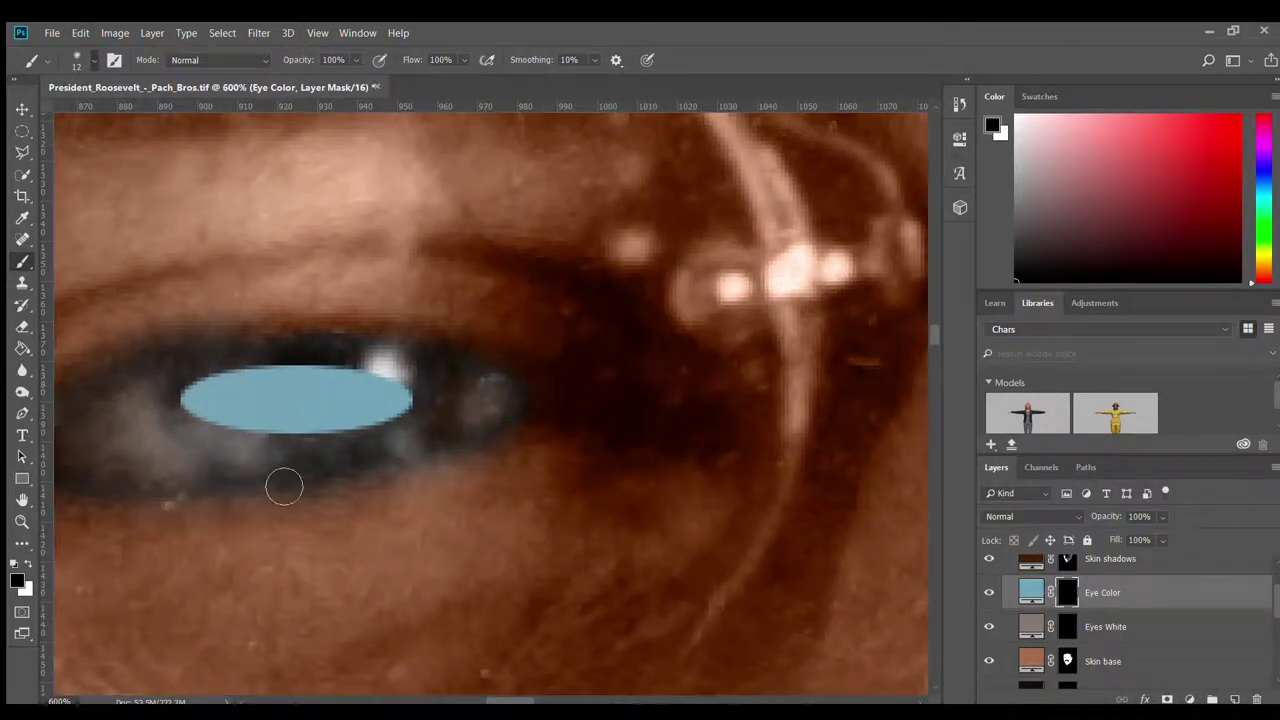
key(bracketleft)
key(x)
click(436, 372)
key(ctrl+minus)
key(ctrl+minus)
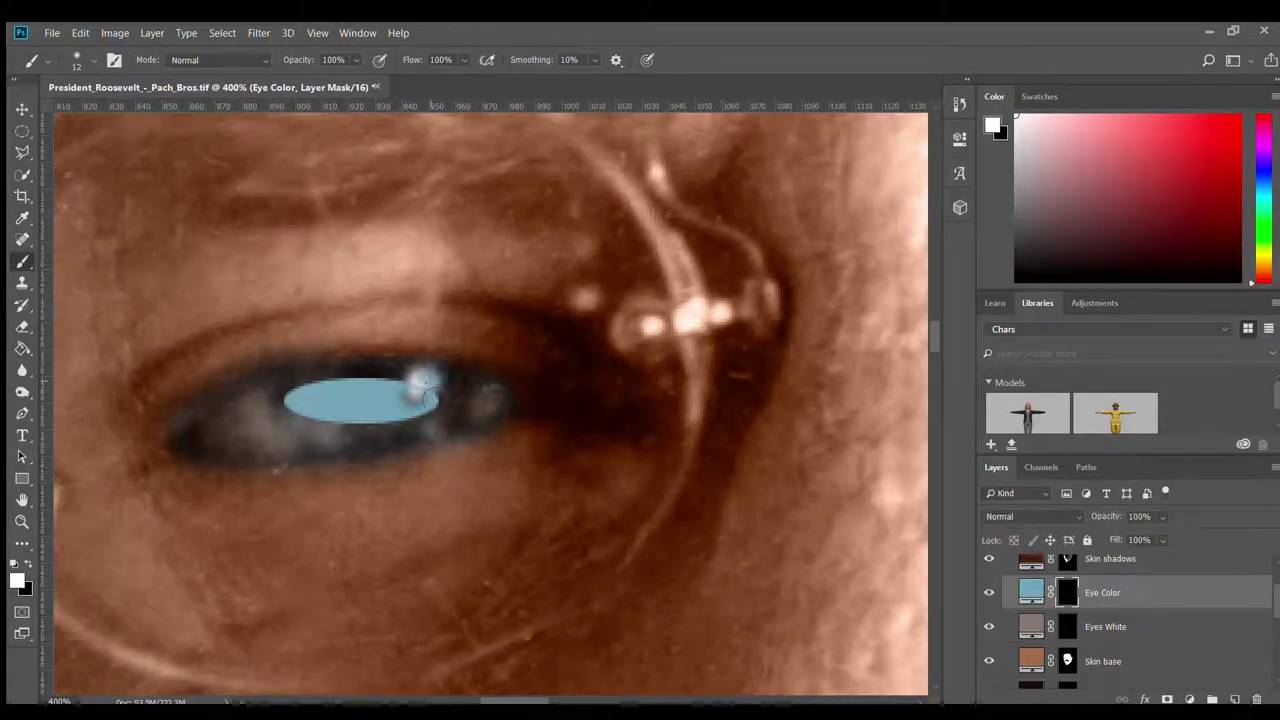
mouse_move(290, 416)
mouse_down()
mouse_move(448, 440)
mouse_move(319, 441)
mouse_up()
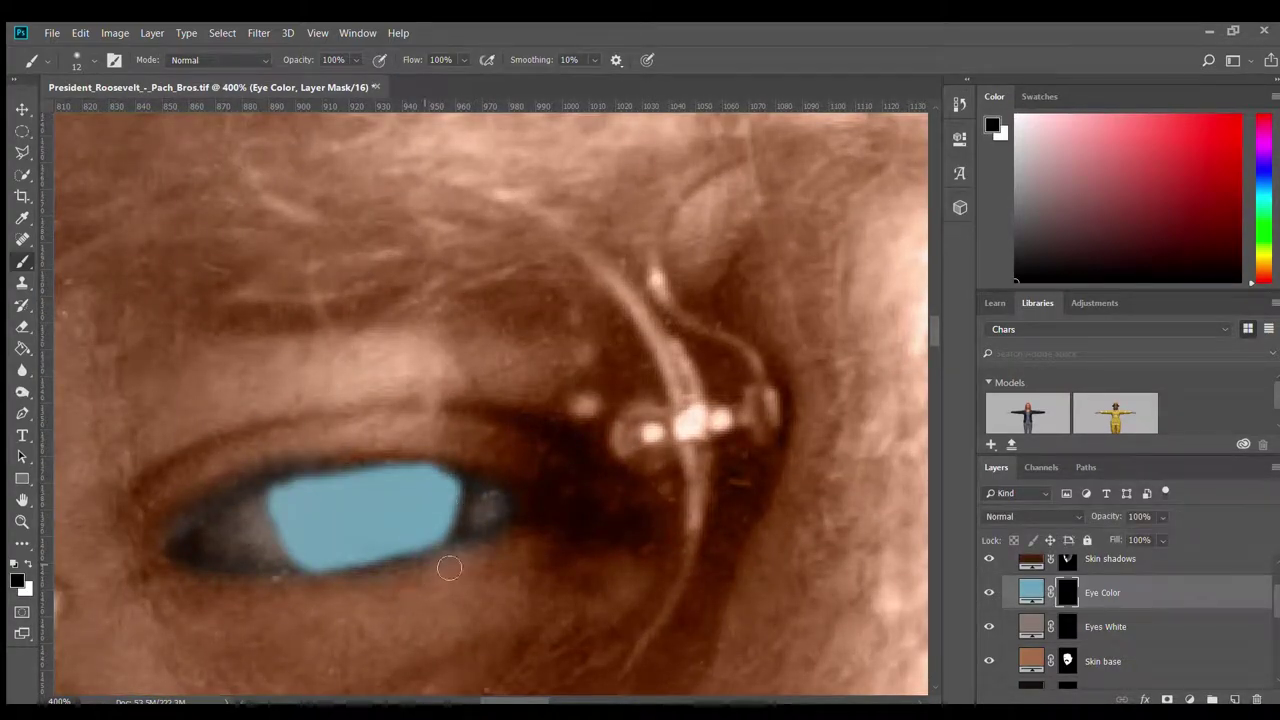
Set the Eye Color layer's blend mode to Color, then Overlay, and check both eyes
click(1027, 595)
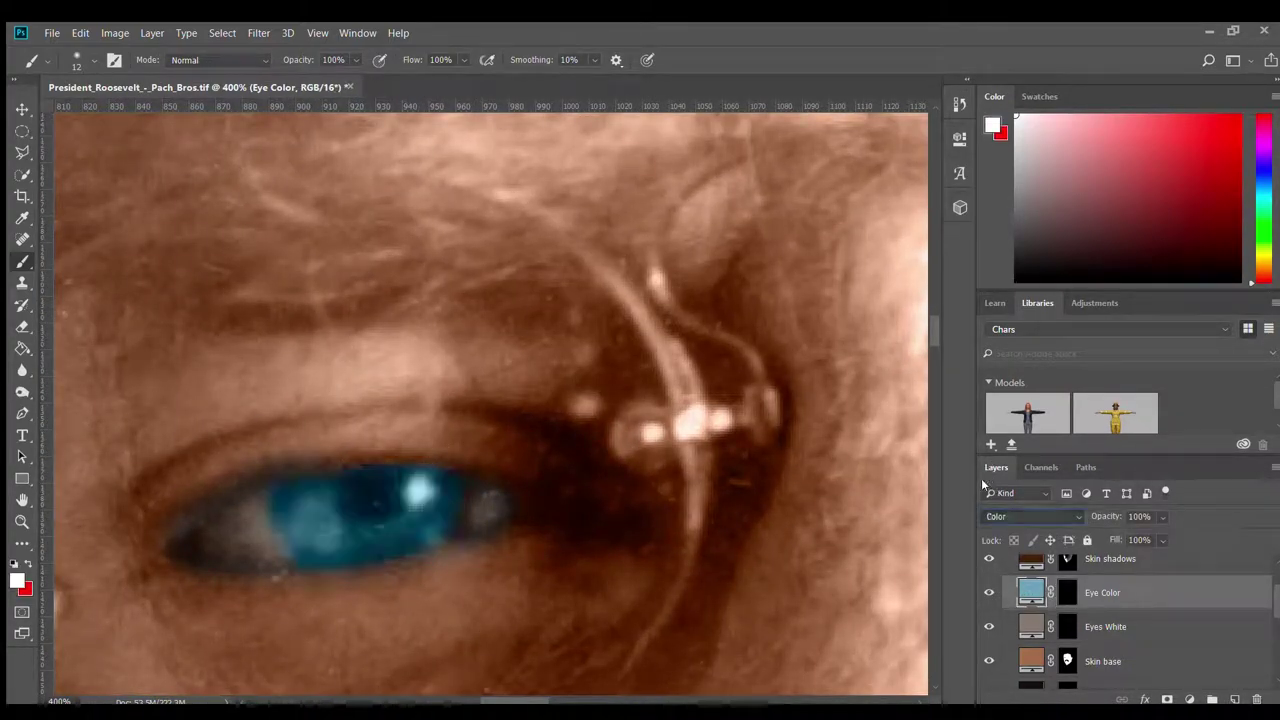
key(i)
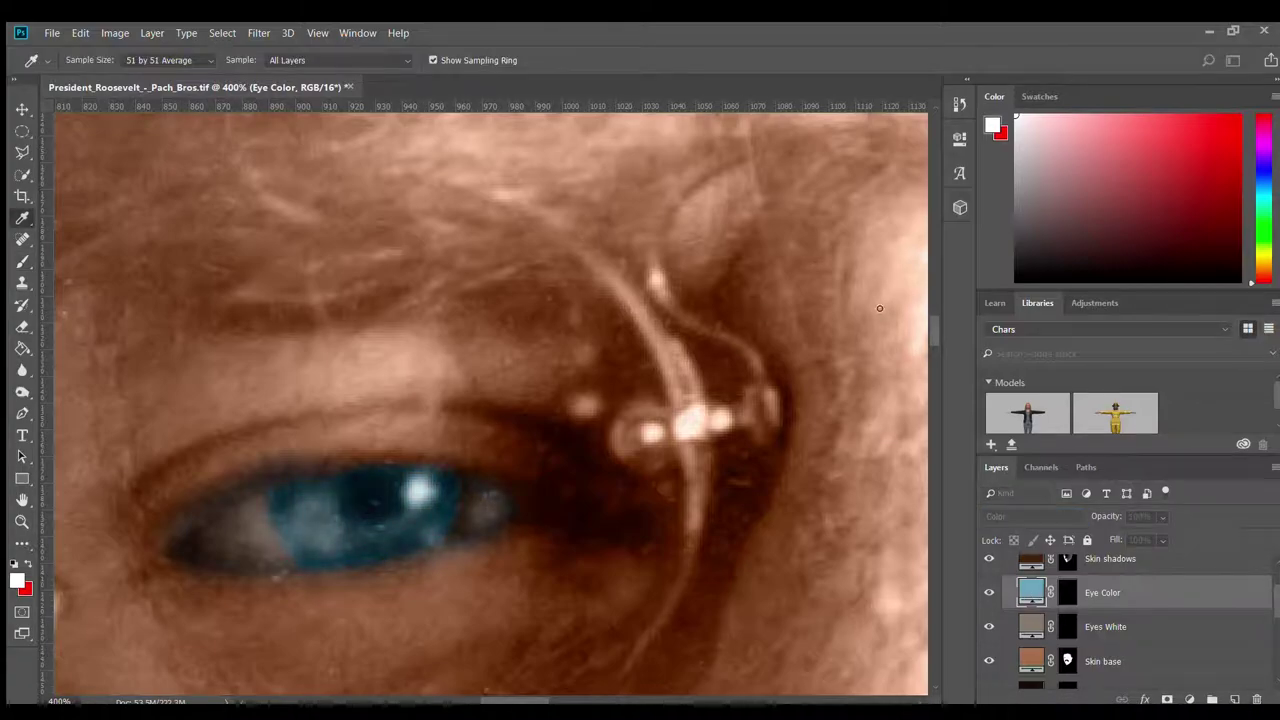
key(b)
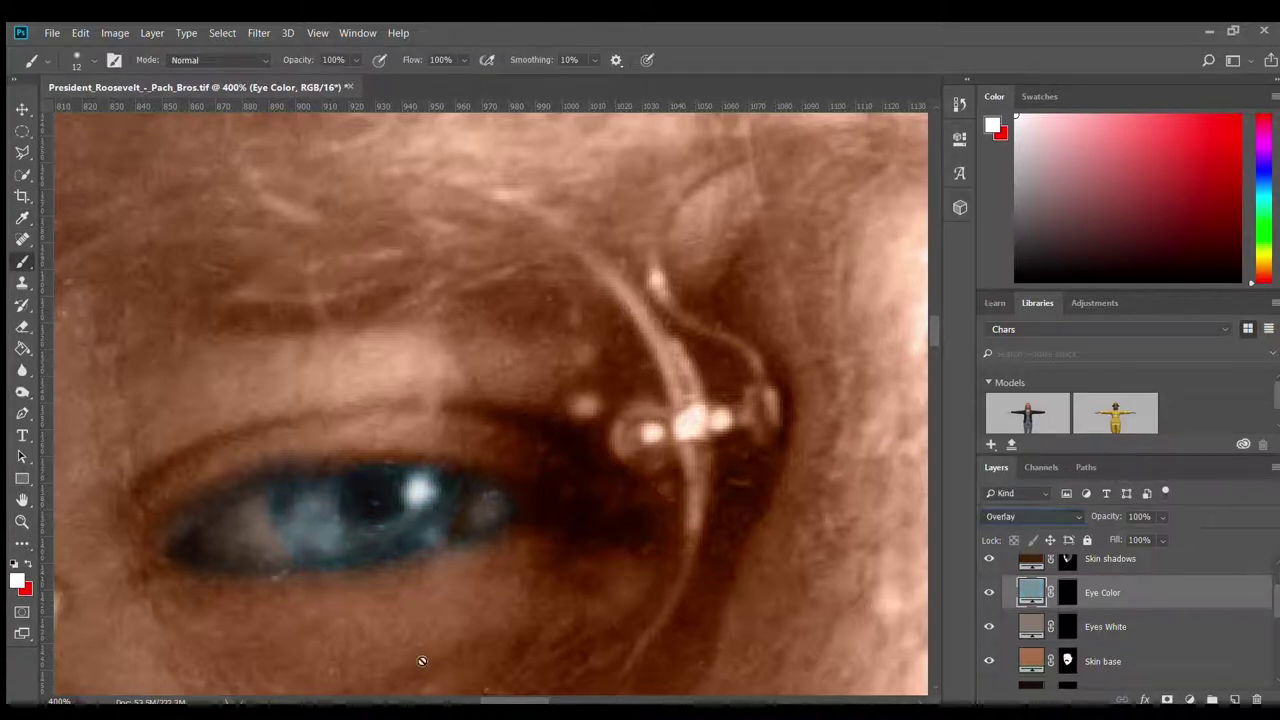
key(v)
key(ctrl+0)
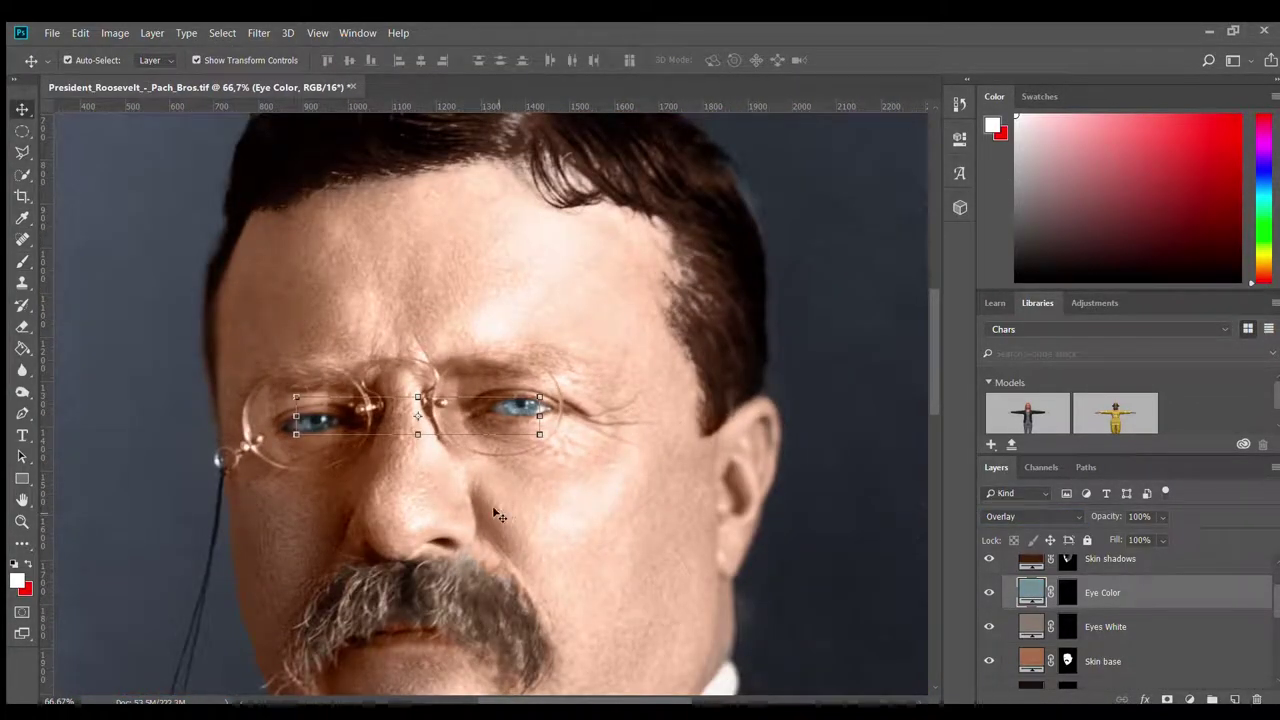
key(i)
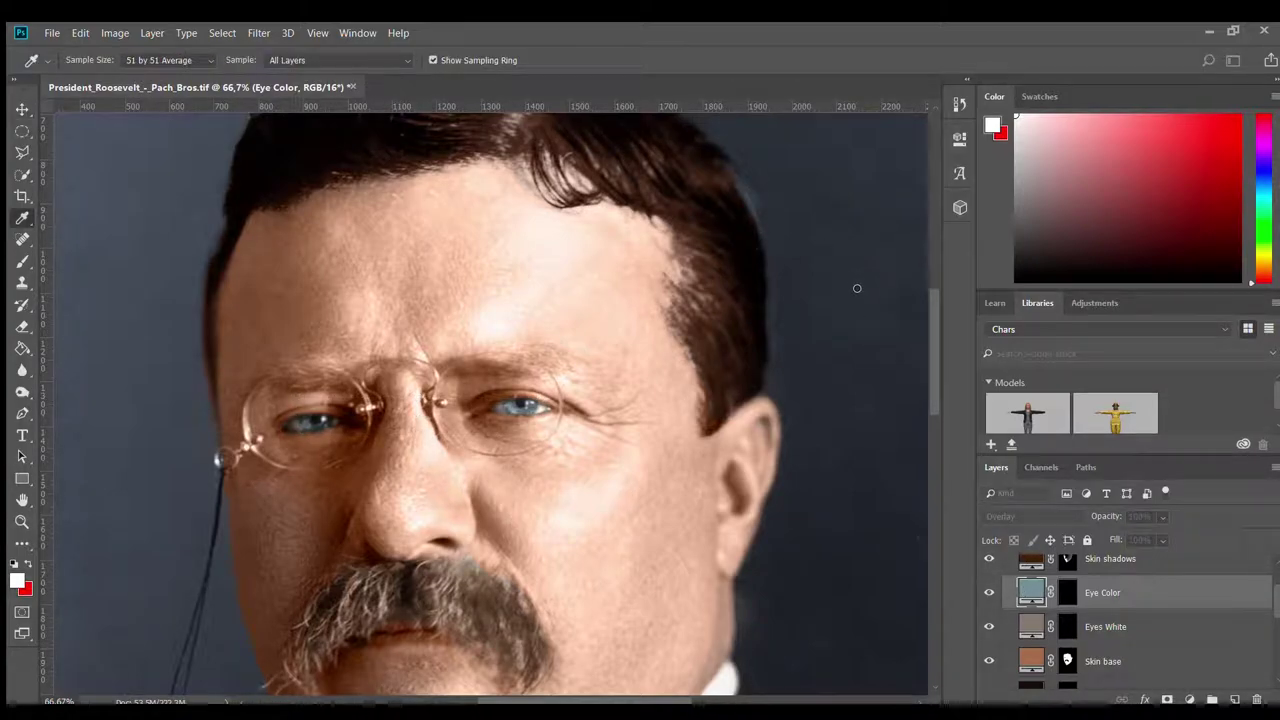
Target the Background layer and bring the tie and suit into view
key(m)
key(ctrl+minus)
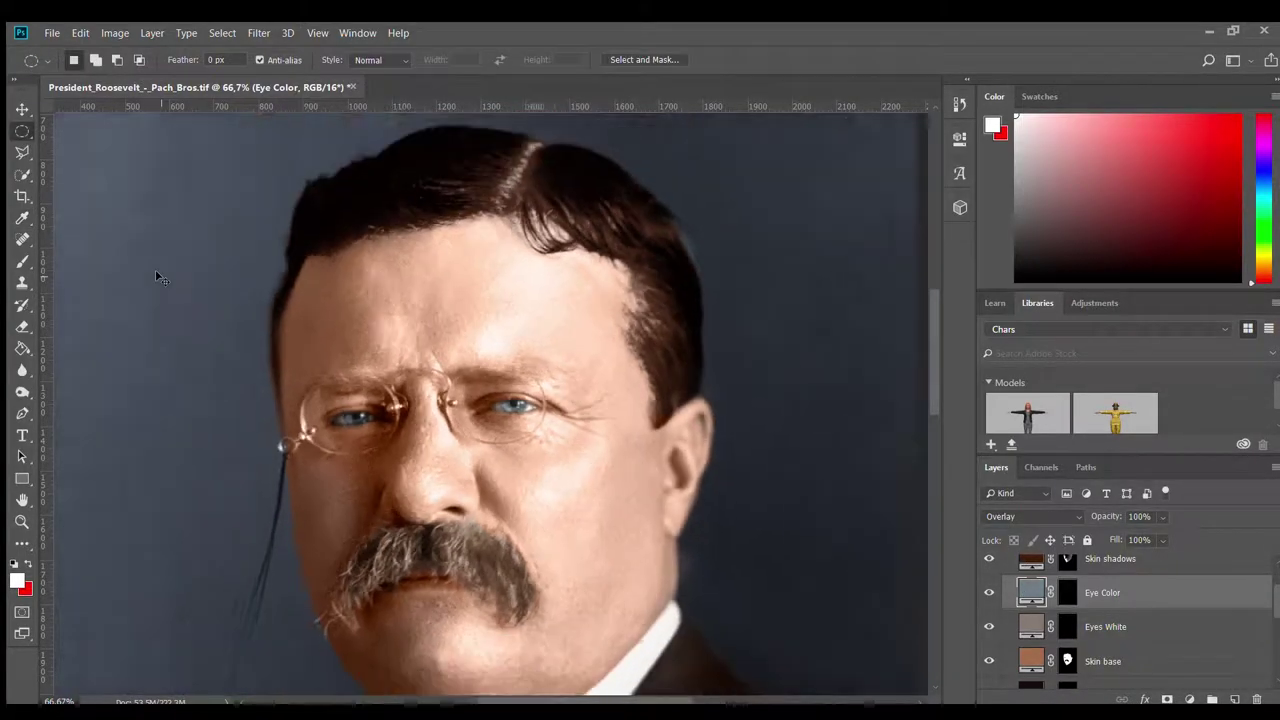
key(ctrl+minus)
scroll(995, 620, down, 3)
scroll(995, 672, down, 1)
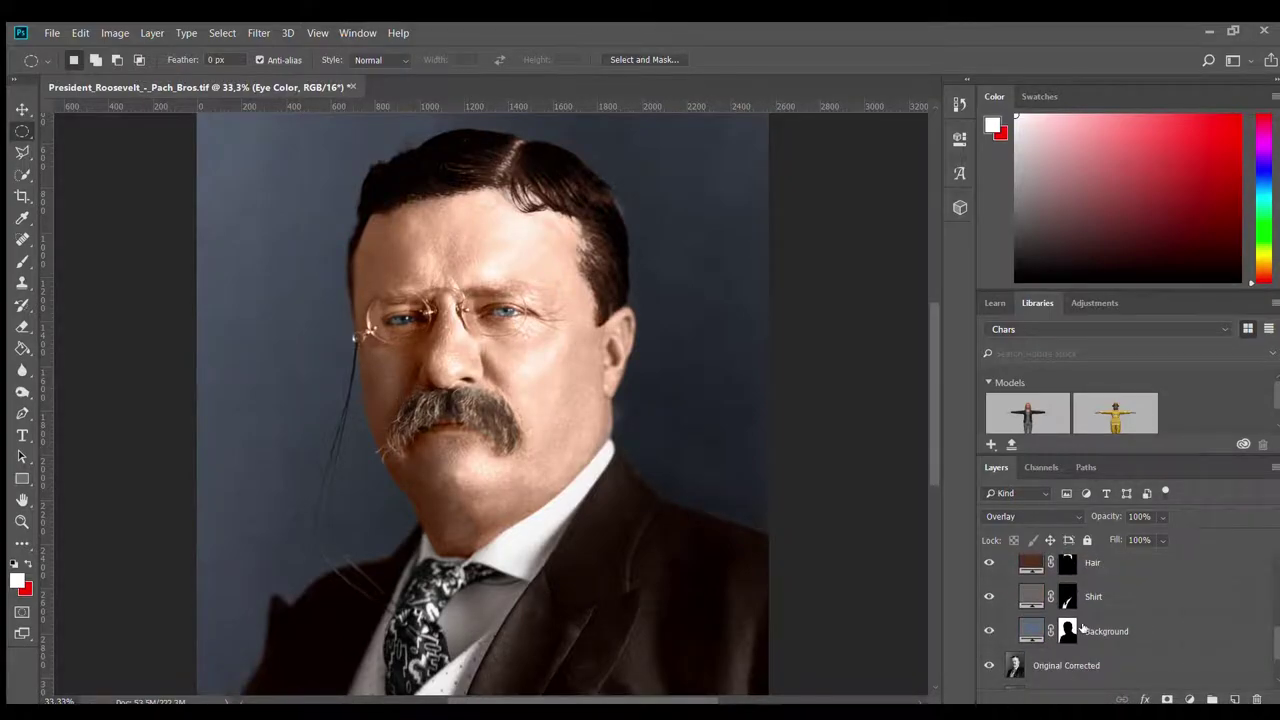
click(1067, 631)
key(ctrl+plus)
key(ctrl+plus)
key(b)
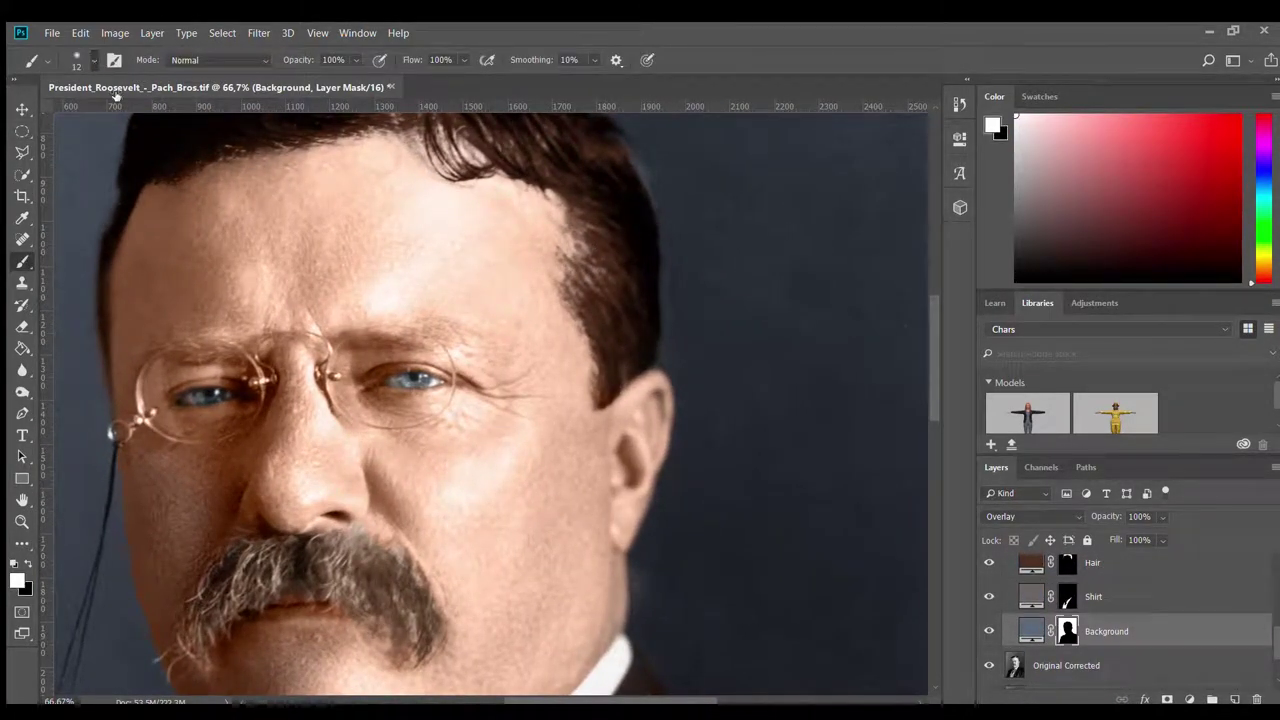
scroll(1030, 600, up, 2)
click(1067, 624)
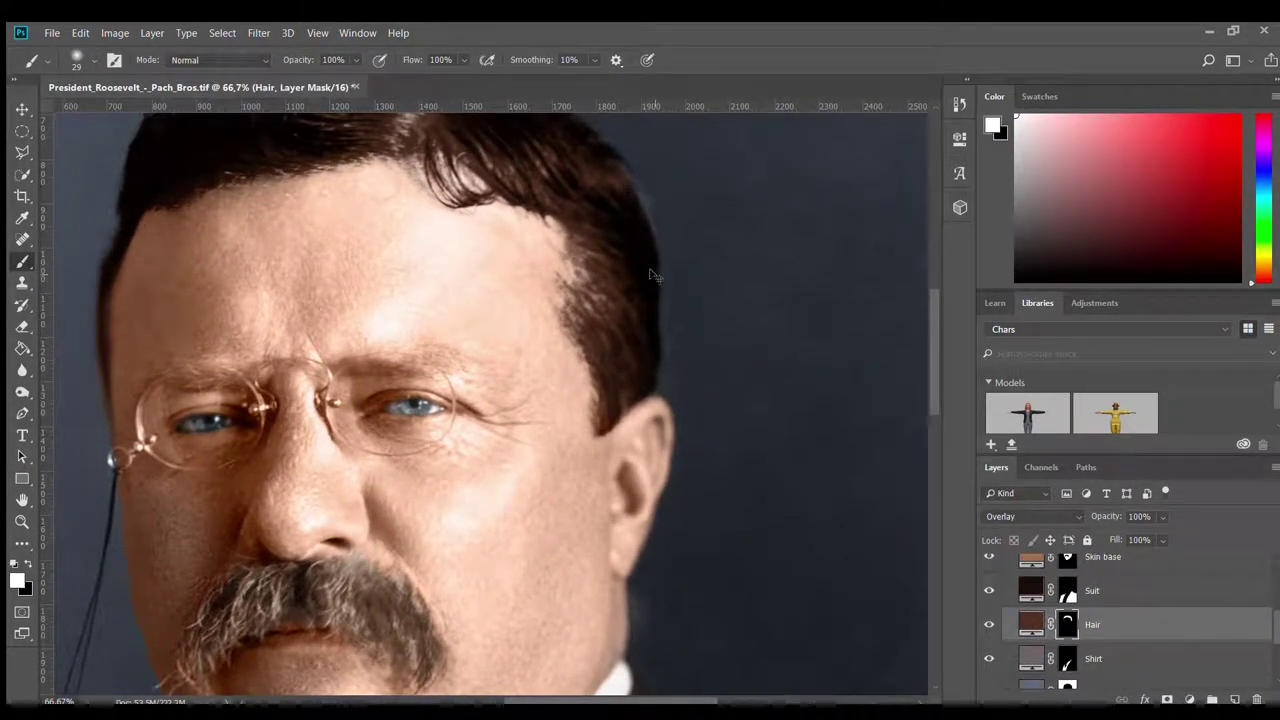
scroll(604, 365, down, 5)
scroll(563, 528, down, 3)
key(alt+comma)
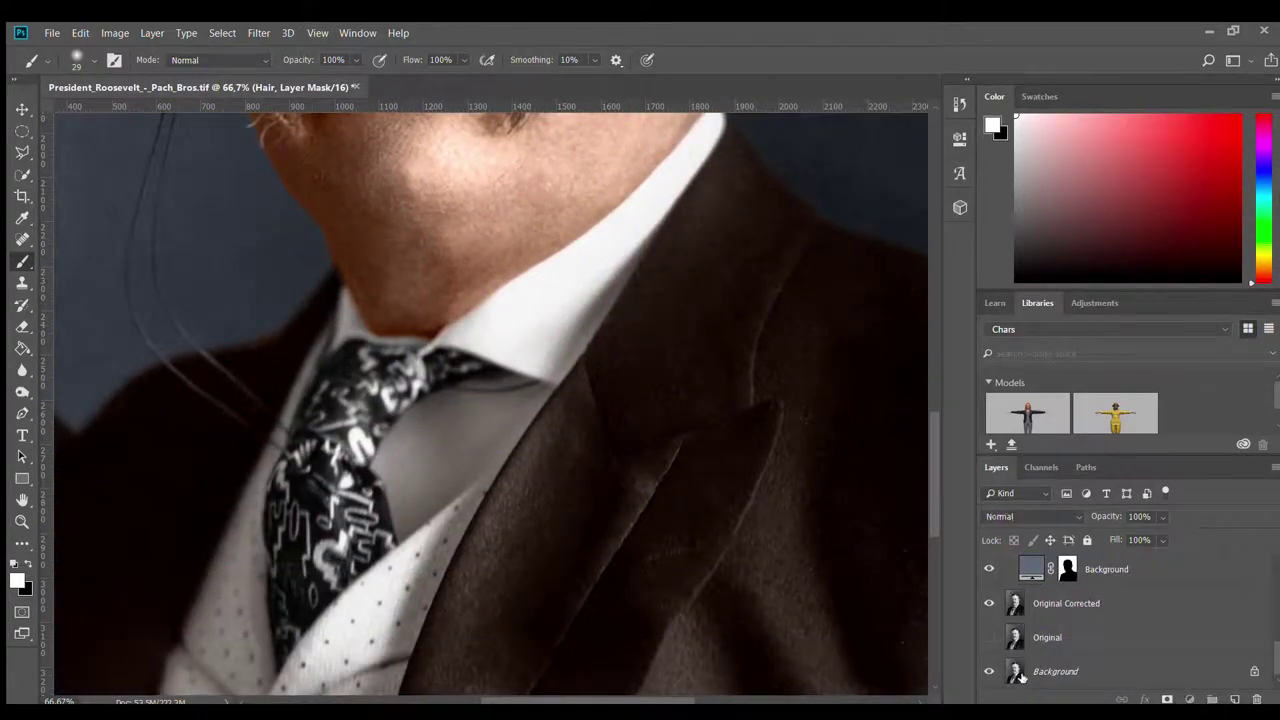
Outline the tie with the Polygonal Lasso
key(l)
click(407, 570)
drag(424, 332, 465, 272)
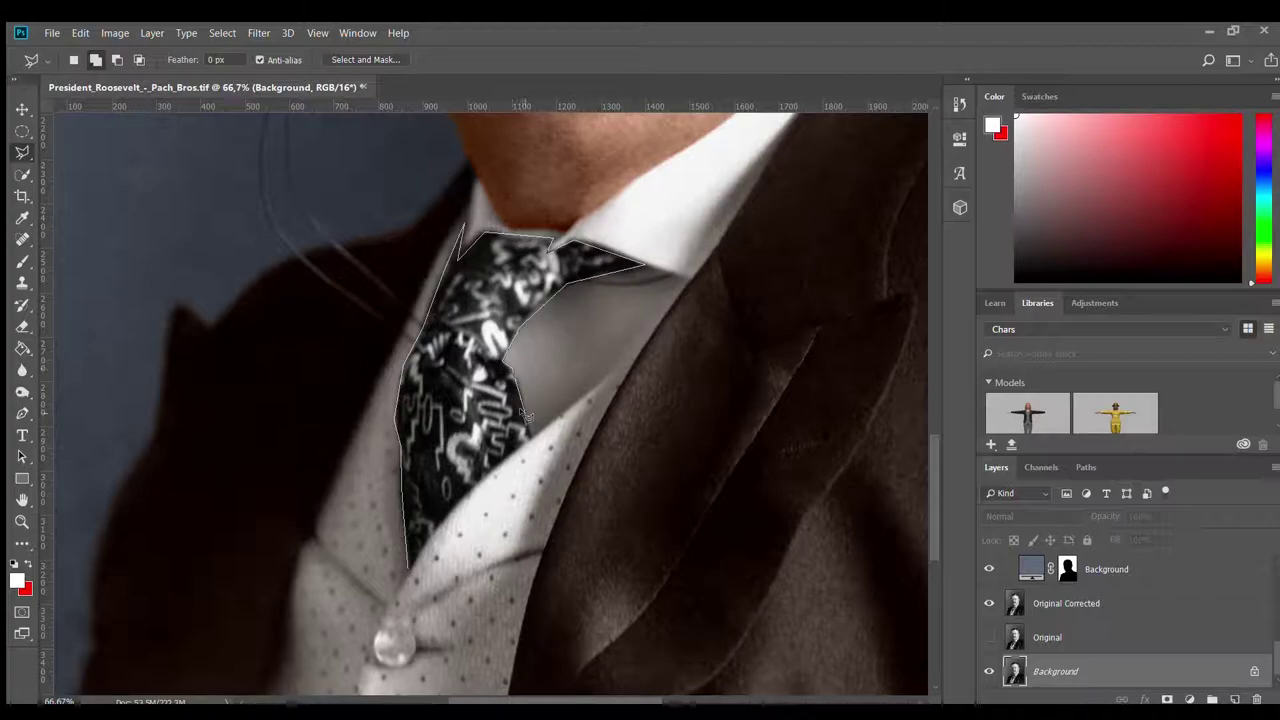
click(416, 571)
Fill the tie selection red on a new Tie layer set to Color blending
key(ctrl+shift+i)
key(alt+BackSpace)
key(b)
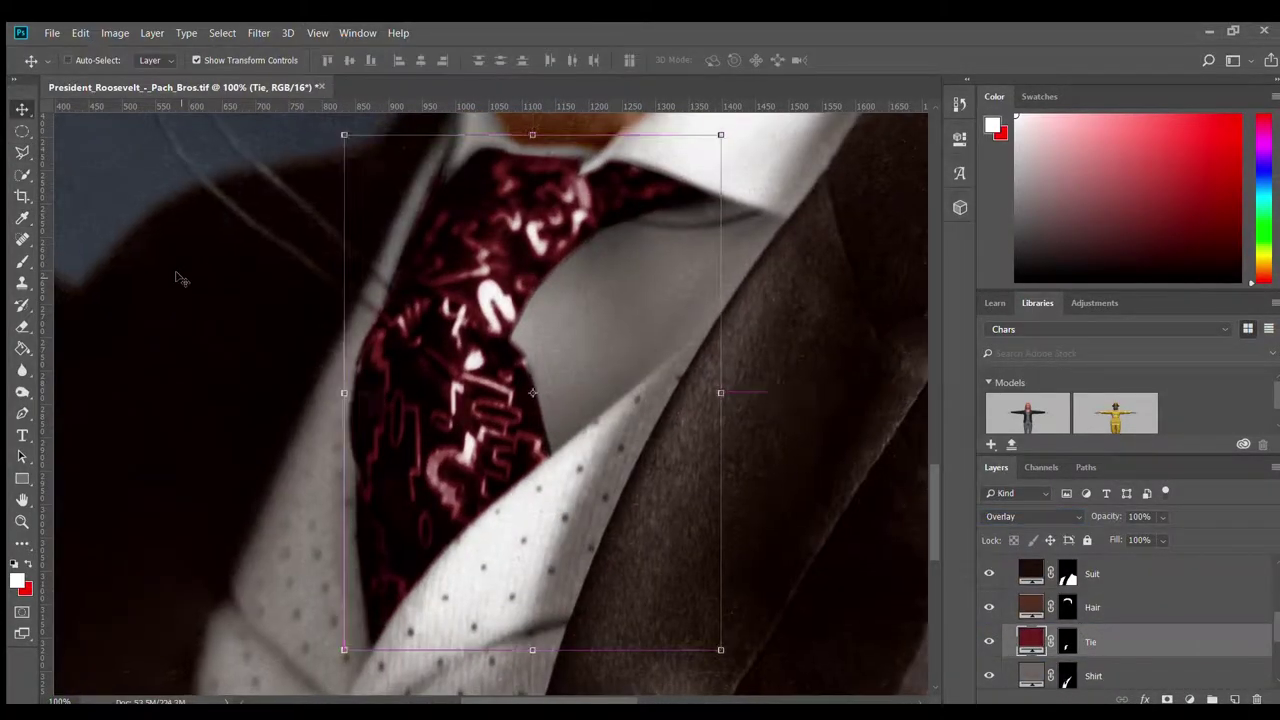
key(i)
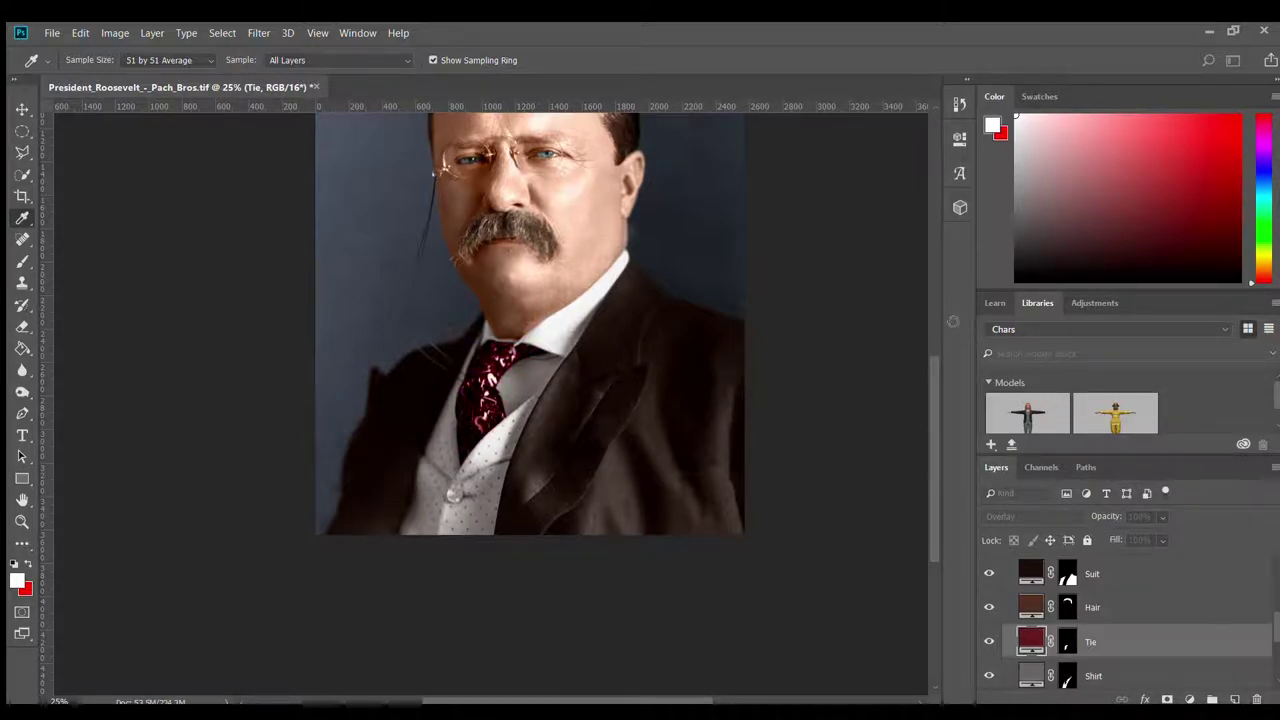
key(shift+alt+c)
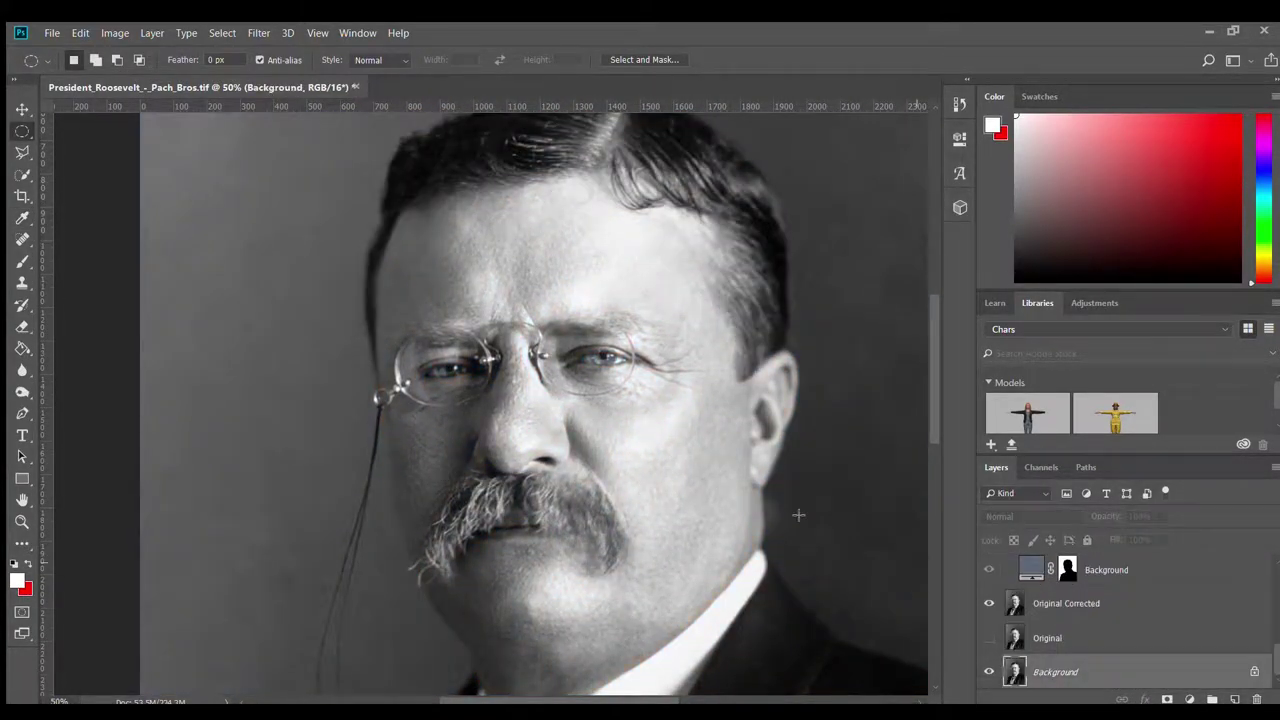
Roughly outline both eyebrows with the Polygonal Lasso
key(ctrl+plus)
key(ctrl+plus)
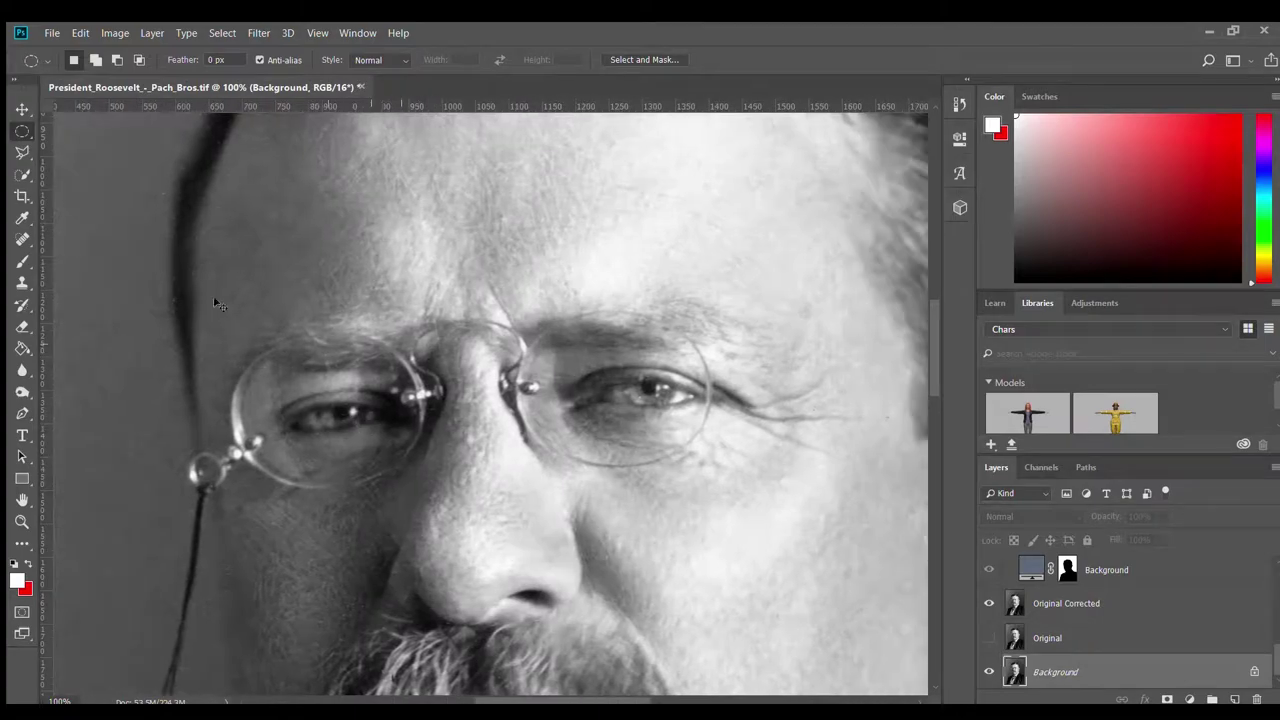
click(18, 153)
click(240, 365)
click(430, 331)
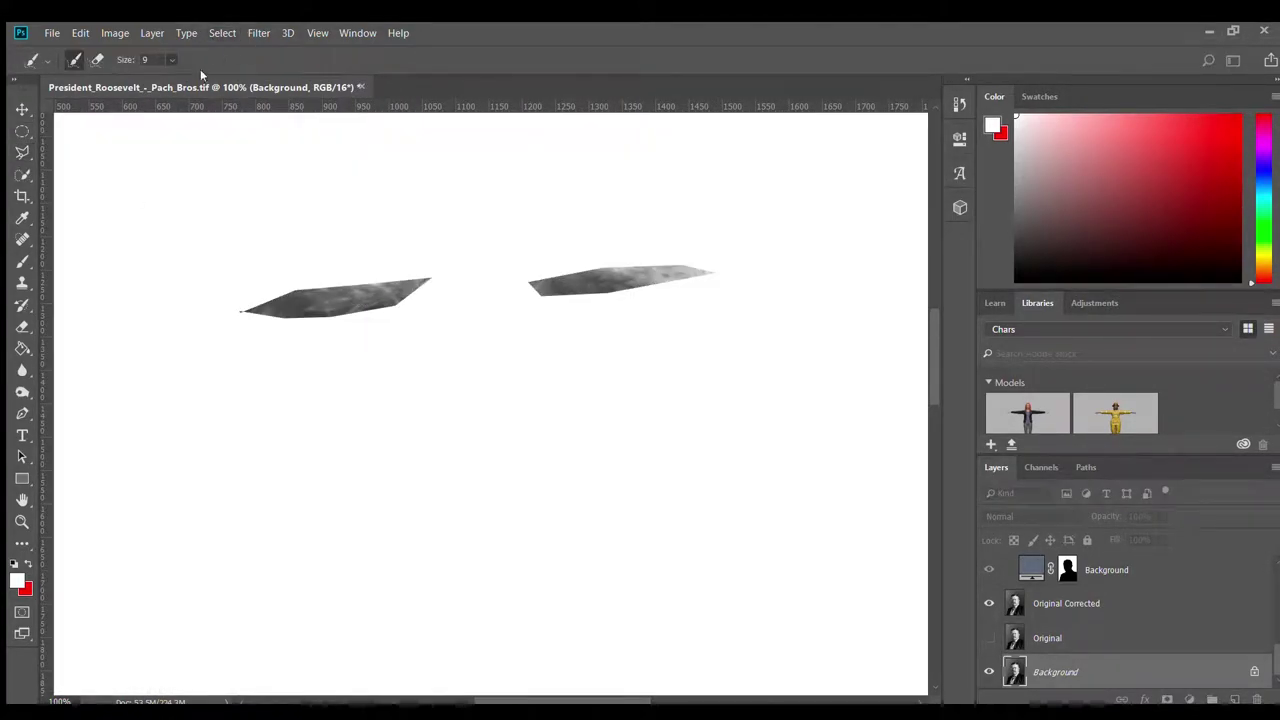
Reshape the left brow with soft Quick Mask brush strokes, then return to normal view
mouse_move(400, 275)
mouse_down()
mouse_move(288, 330)
mouse_move(300, 300)
mouse_move(470, 285)
mouse_up()
key(ctrl+z)
drag(260, 322, 449, 308)
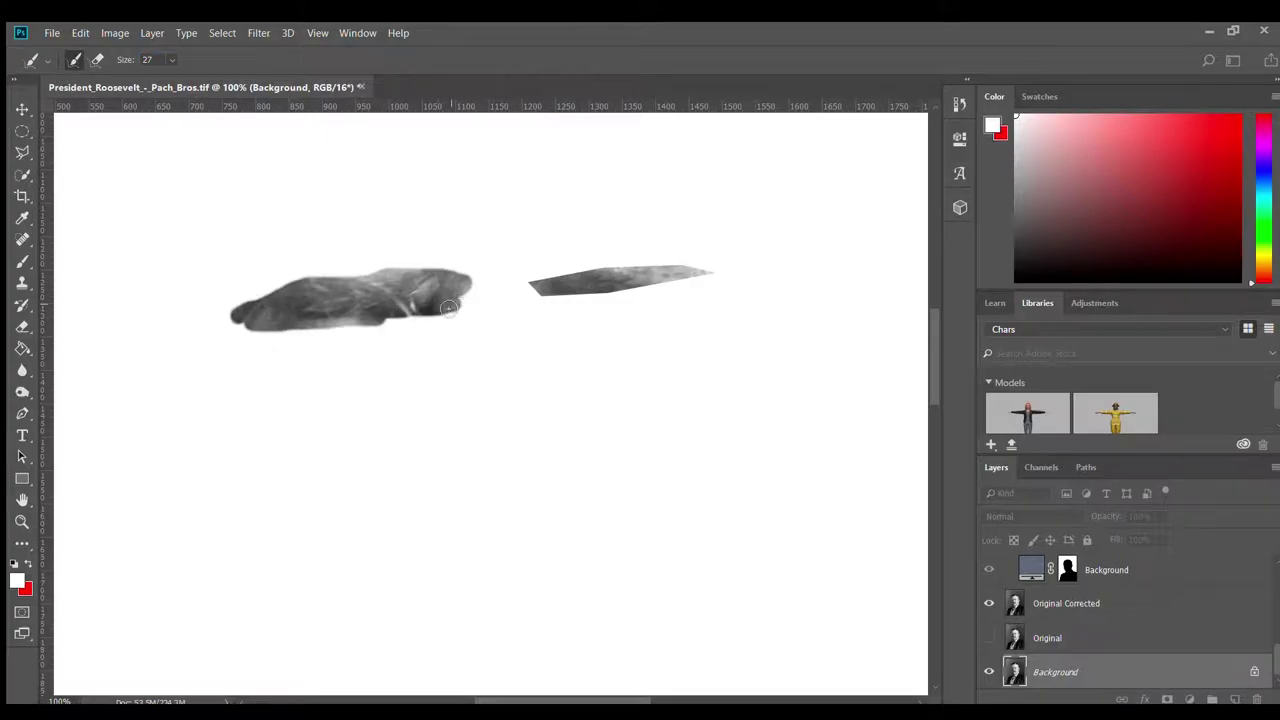
key(ctrl+z)
mouse_move(285, 285)
mouse_down()
mouse_move(491, 263)
mouse_move(362, 314)
mouse_move(300, 300)
mouse_up()
key(z)
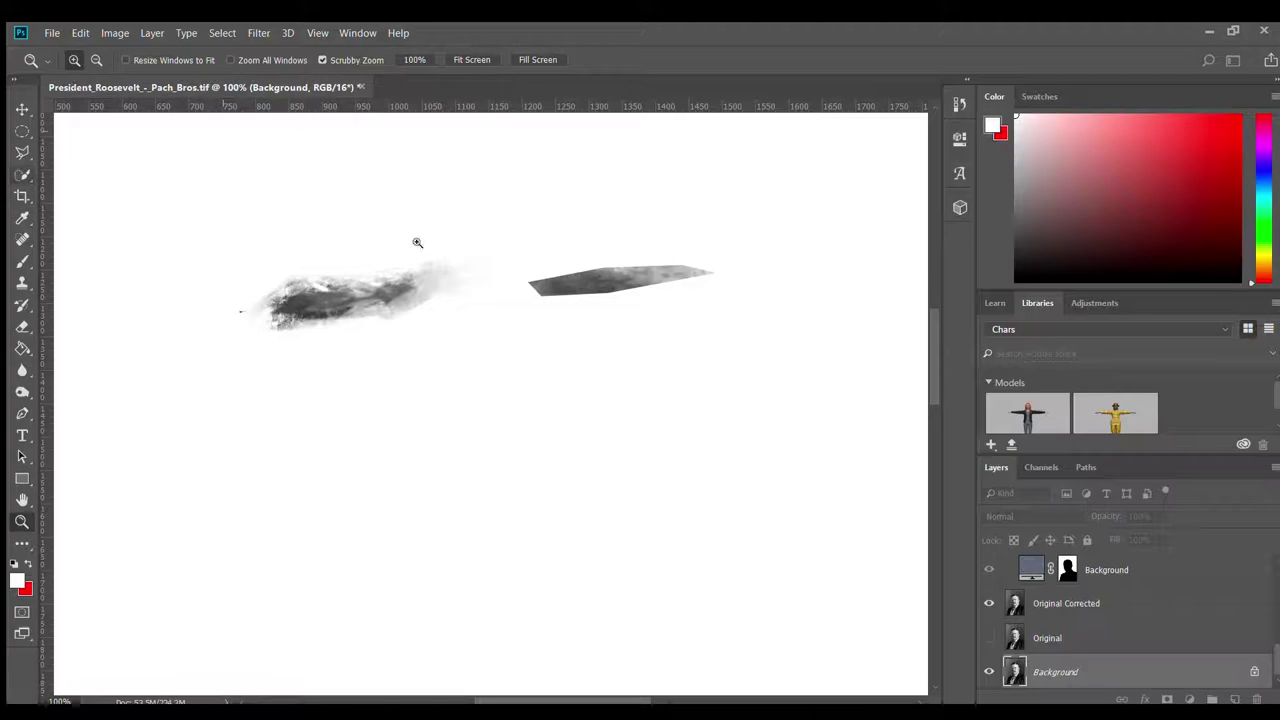
alt+click(1067, 569)
key(m)
key(ctrl+minus)
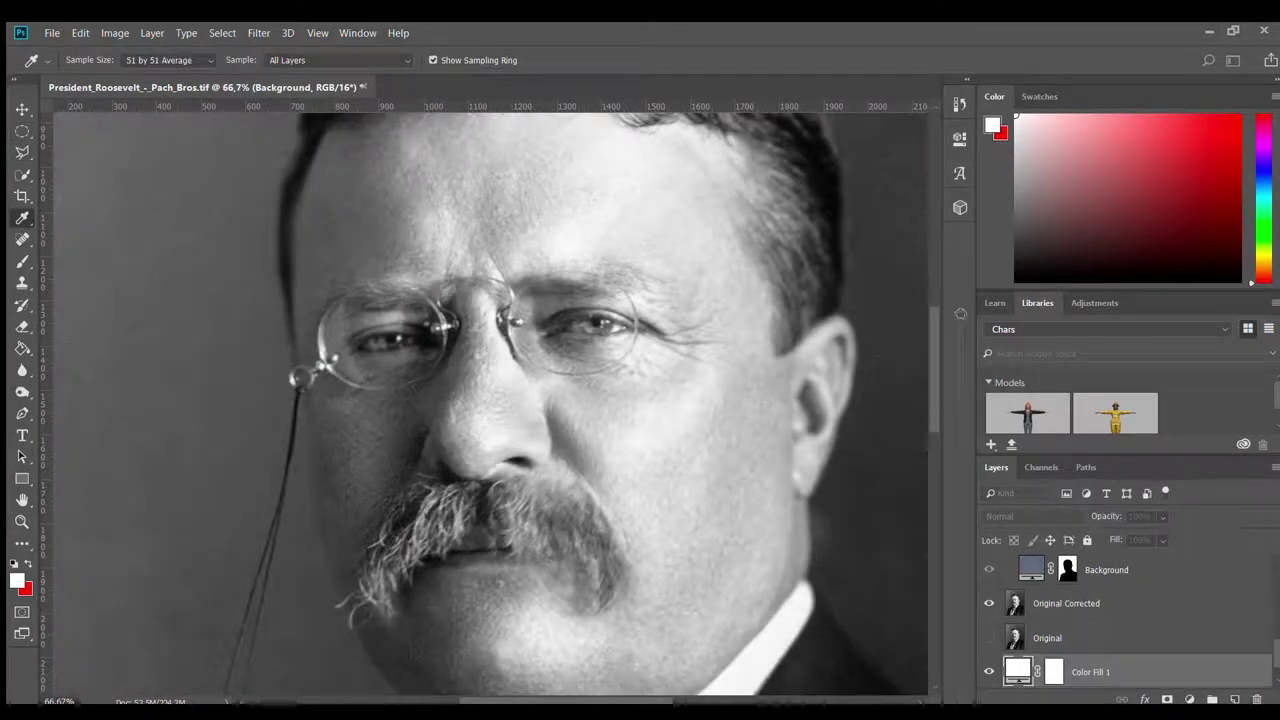
Check the fill colour, rename the fill 'Eyebrows' and place it above Skin shadows
double_click(1022, 648)
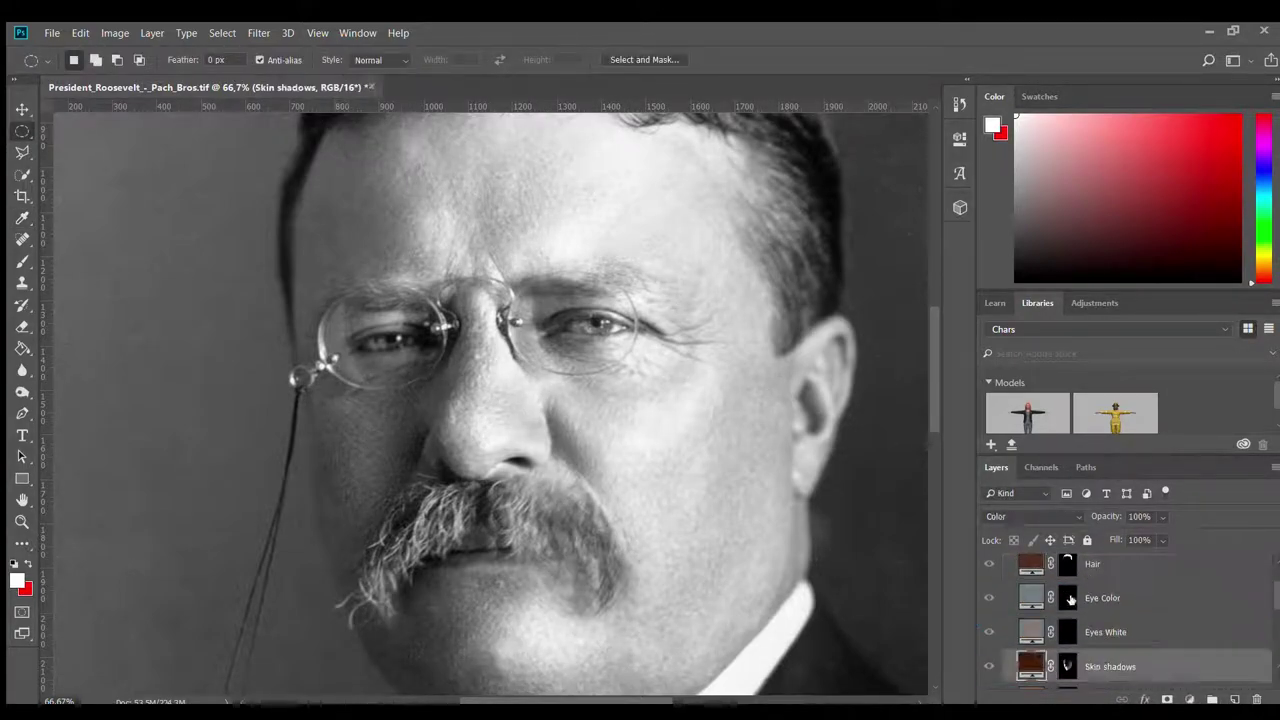
scroll(1096, 648, down, 1)
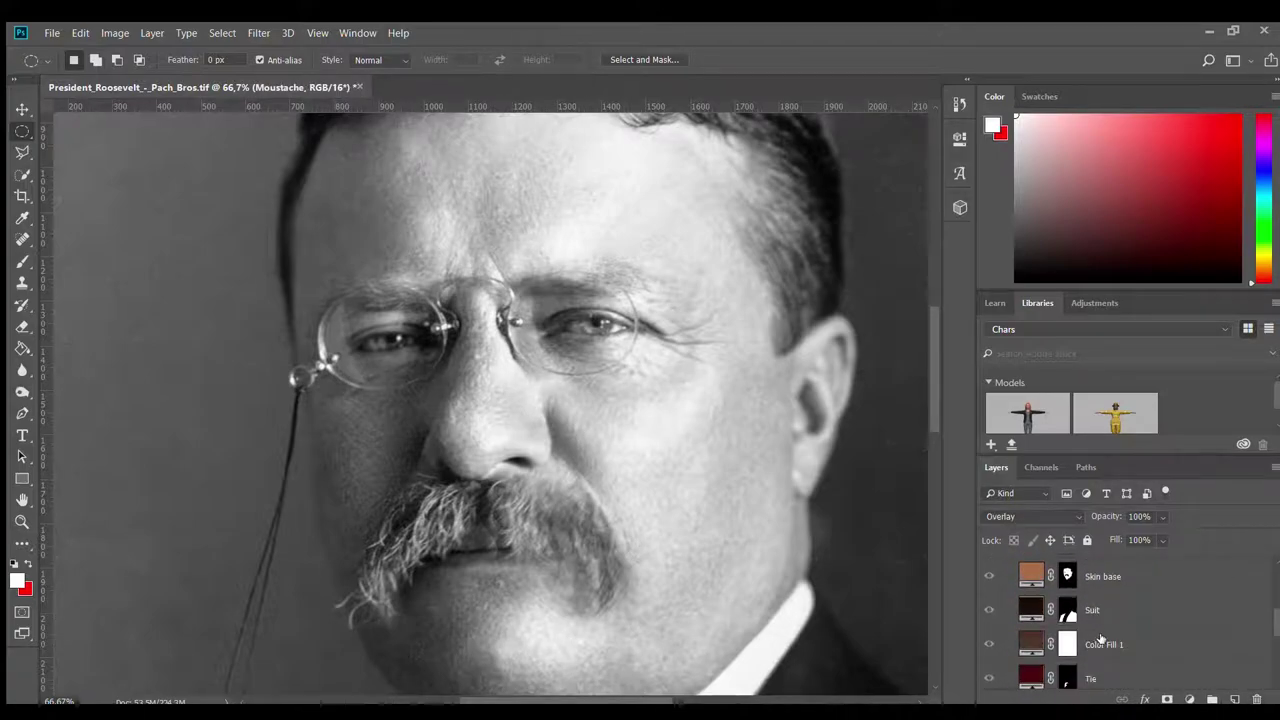
click(1107, 665)
drag(1107, 665, 1107, 588)
double_click(1103, 603)
text(Eyebrows)
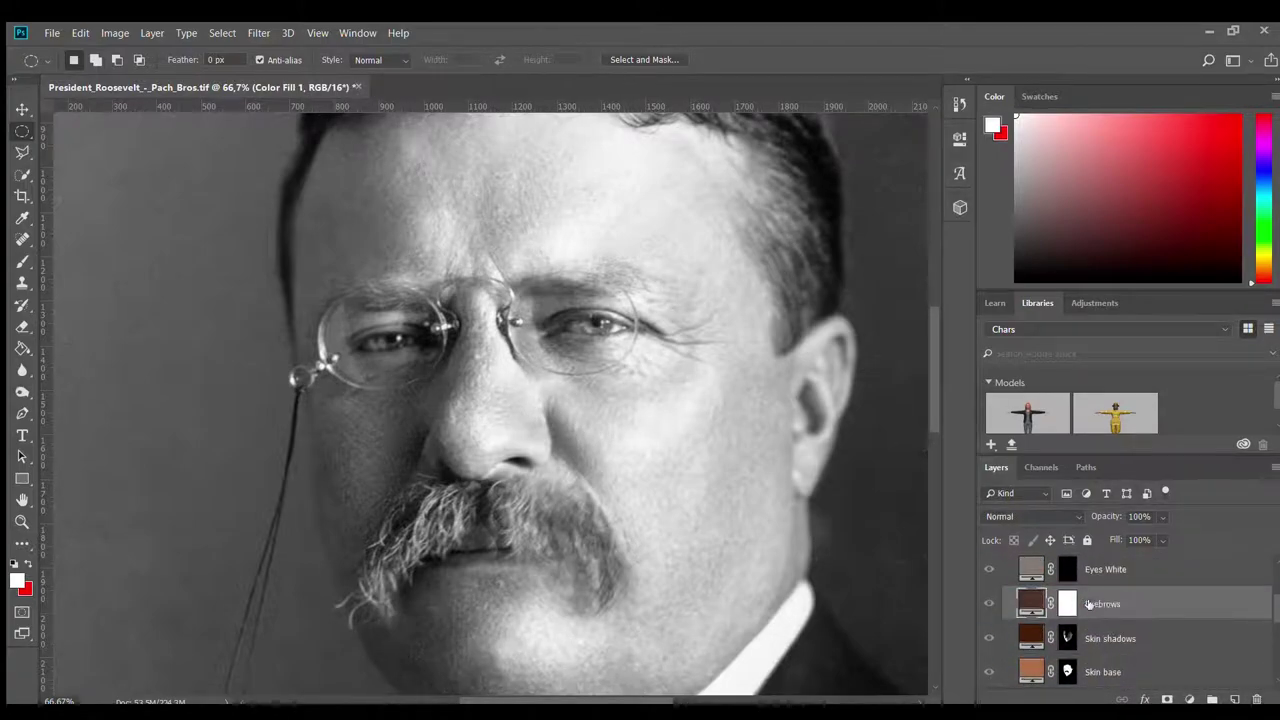
key(Return)
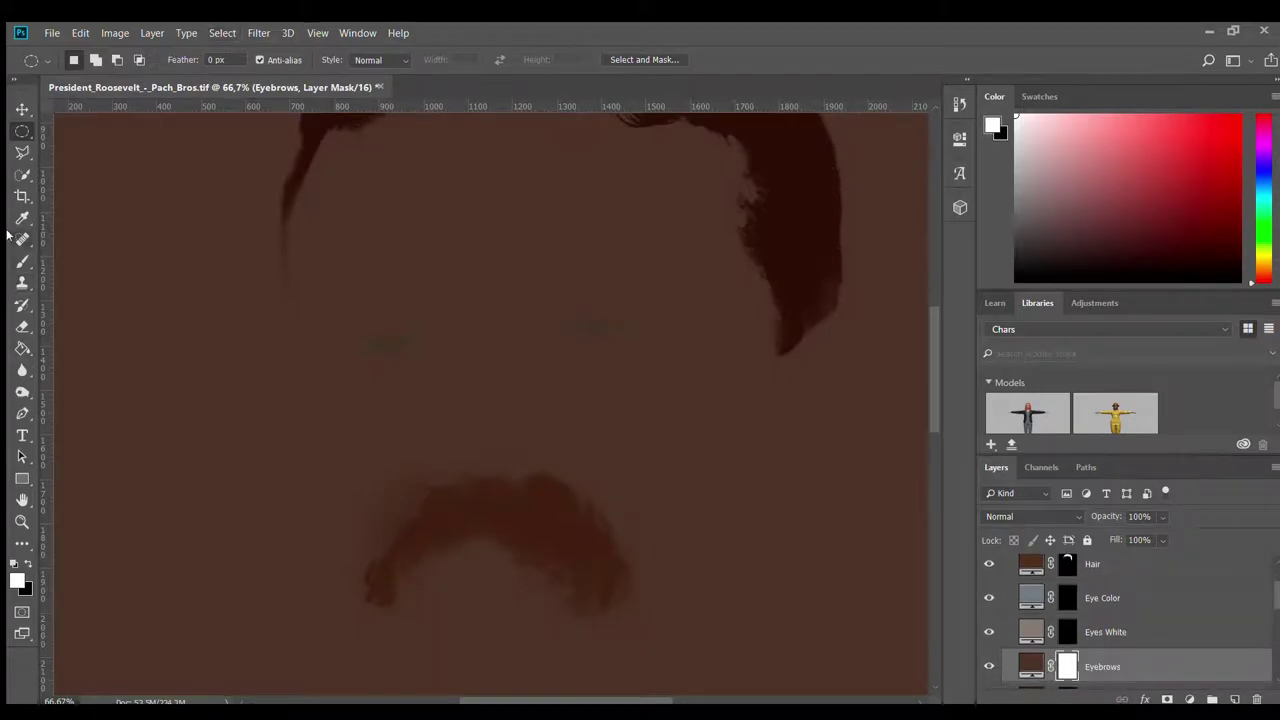
Fill the Eyebrows mask black, then paint both brows back in at 16% brush strength
key(g)
key(x)
click(420, 466)
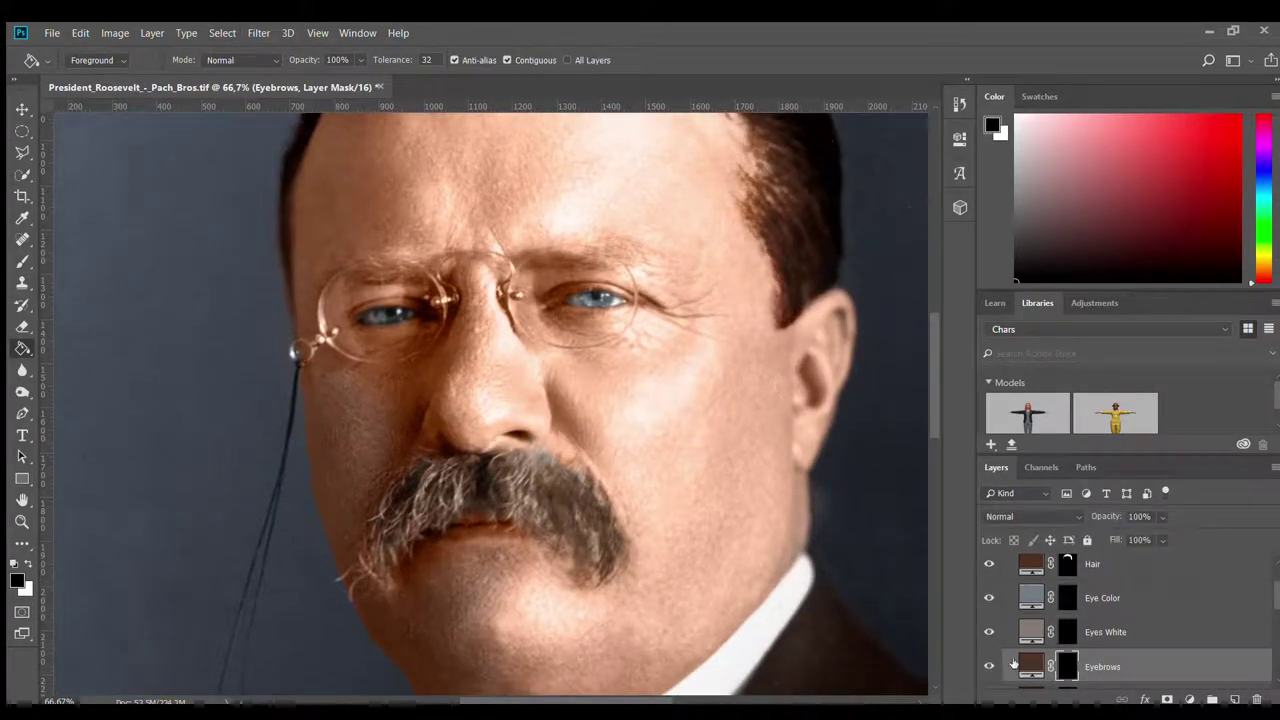
key(b)
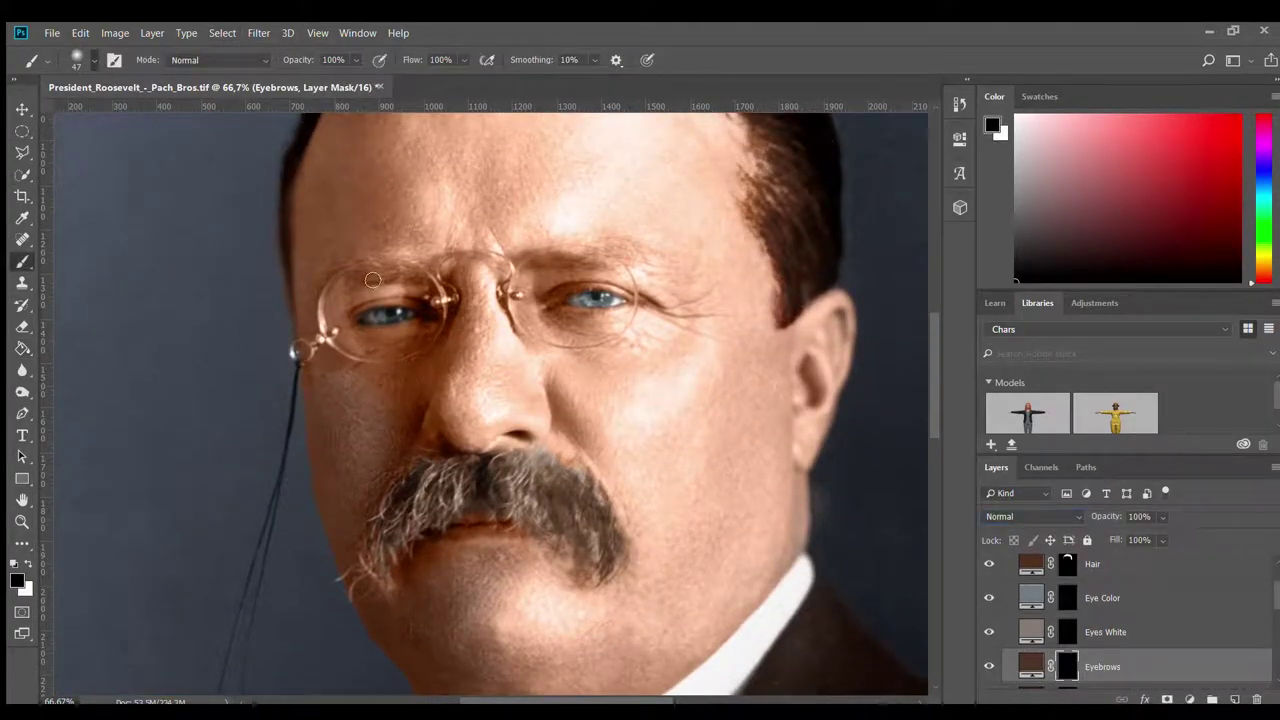
key(1)
key(6)
scroll(372, 280, up, 1)
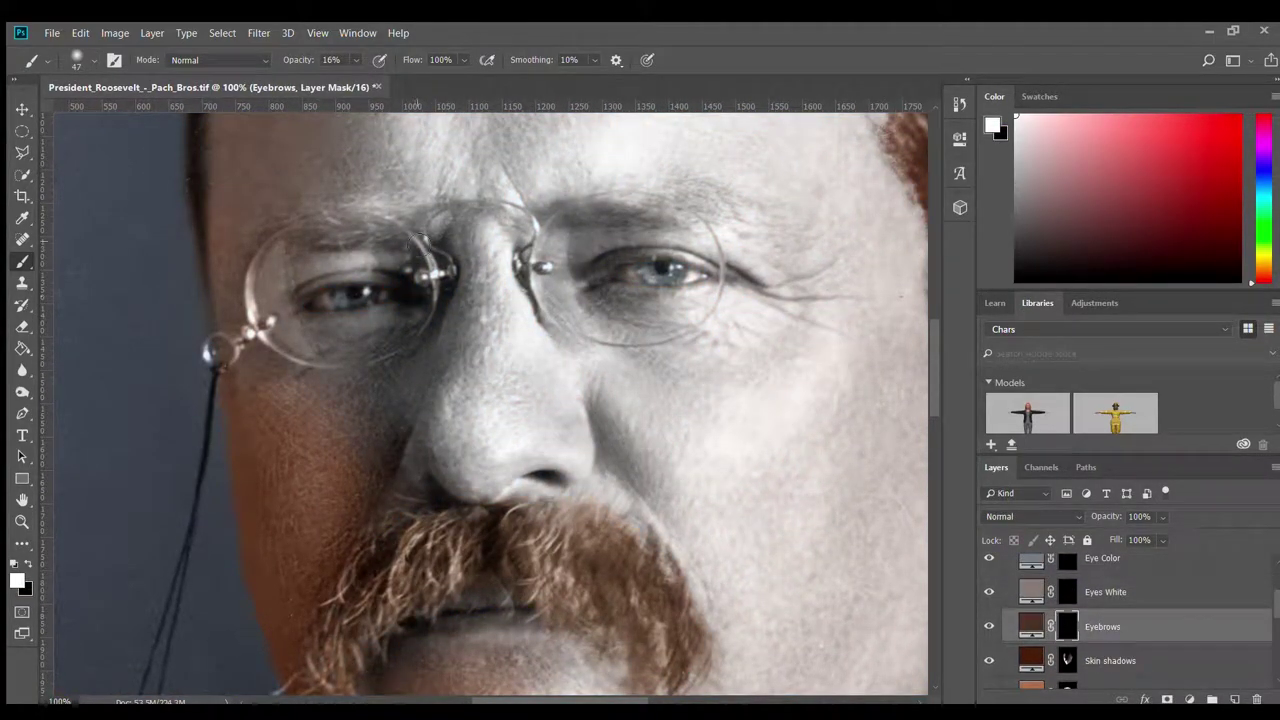
drag(341, 250, 440, 232)
drag(550, 218, 620, 210)
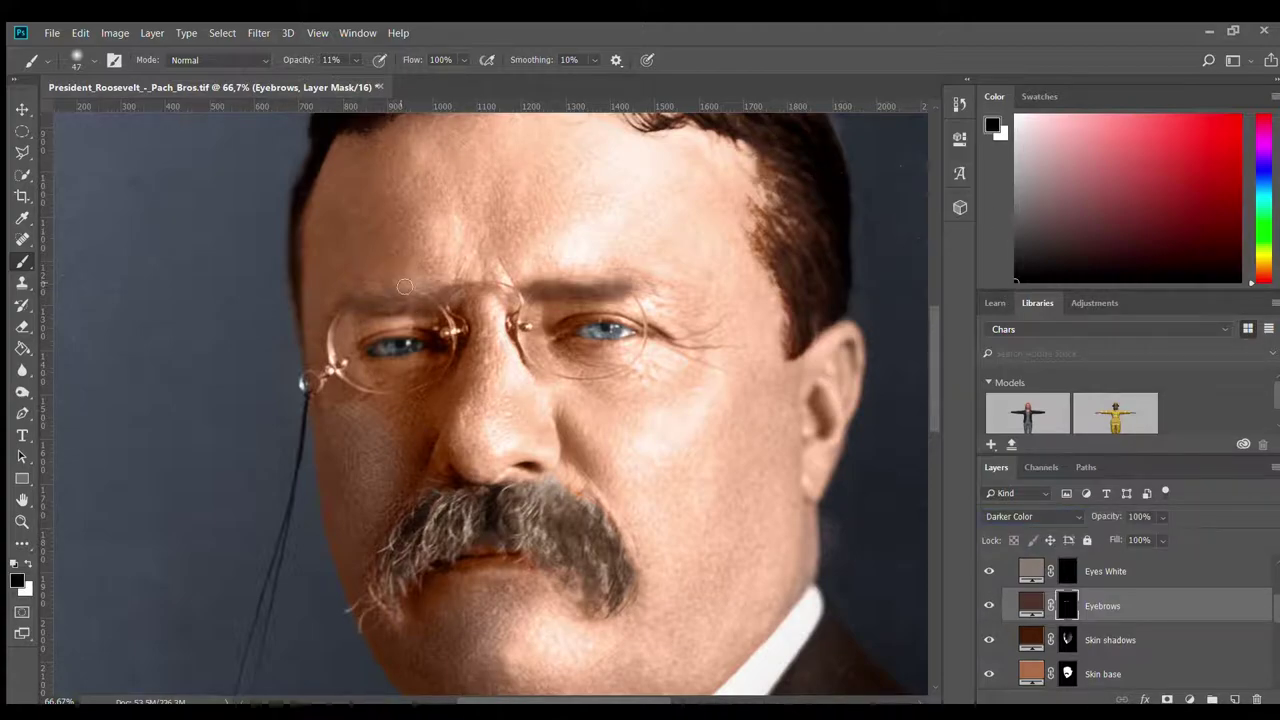
Review the brows, show and re-target the Eyebrows mask, then select the Skin base mask
key(ctrl+minus)
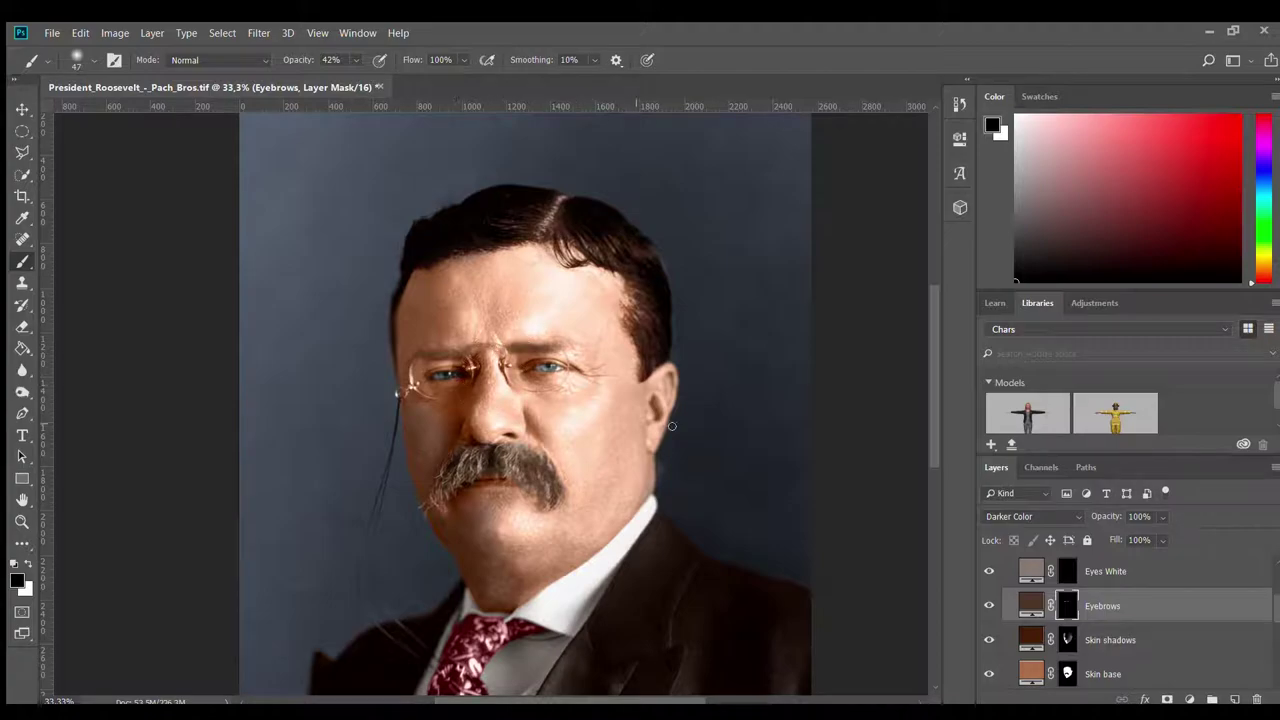
key(ctrl+2)
key(i)
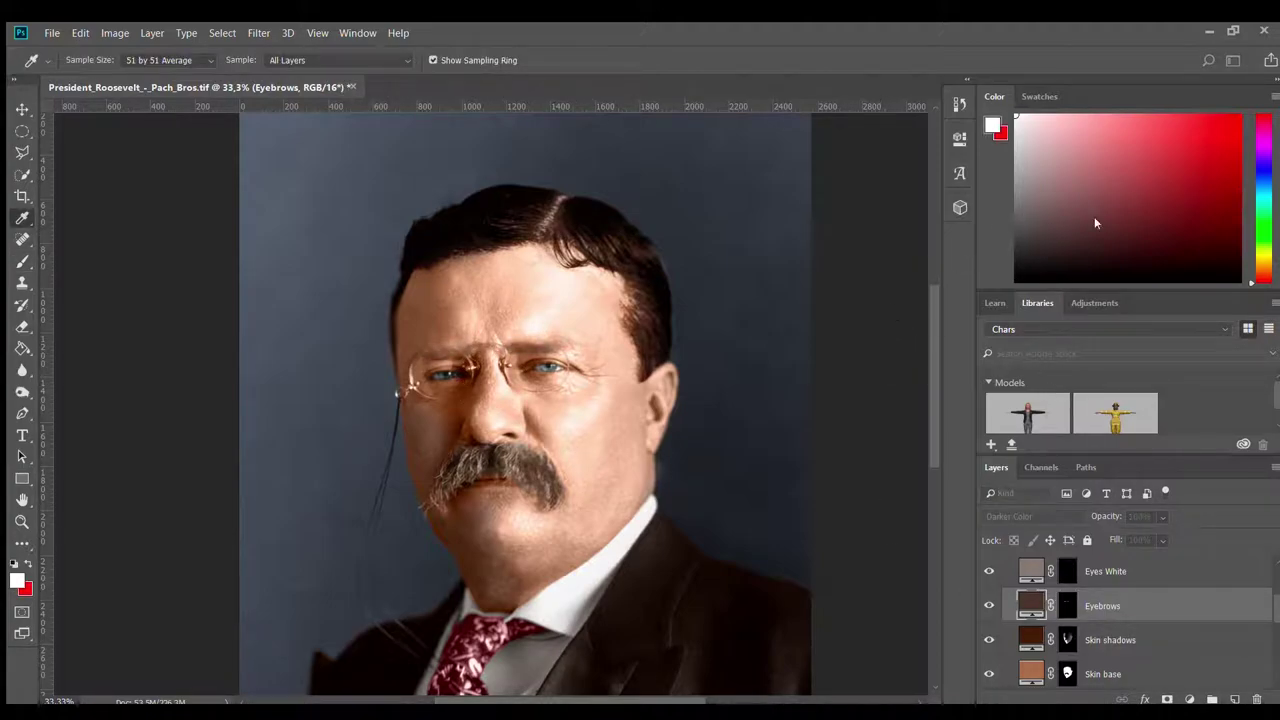
key(b)
key(i)
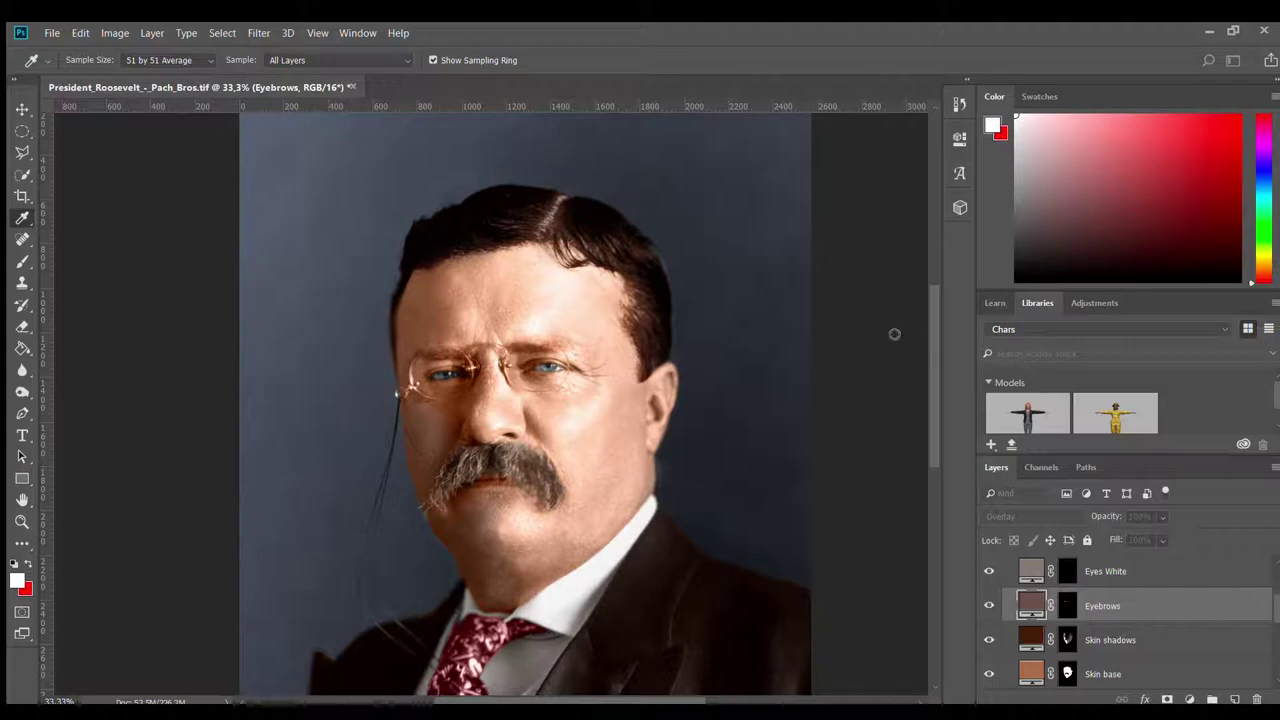
key(b)
key(ctrl+plus)
key(ctrl+plus)
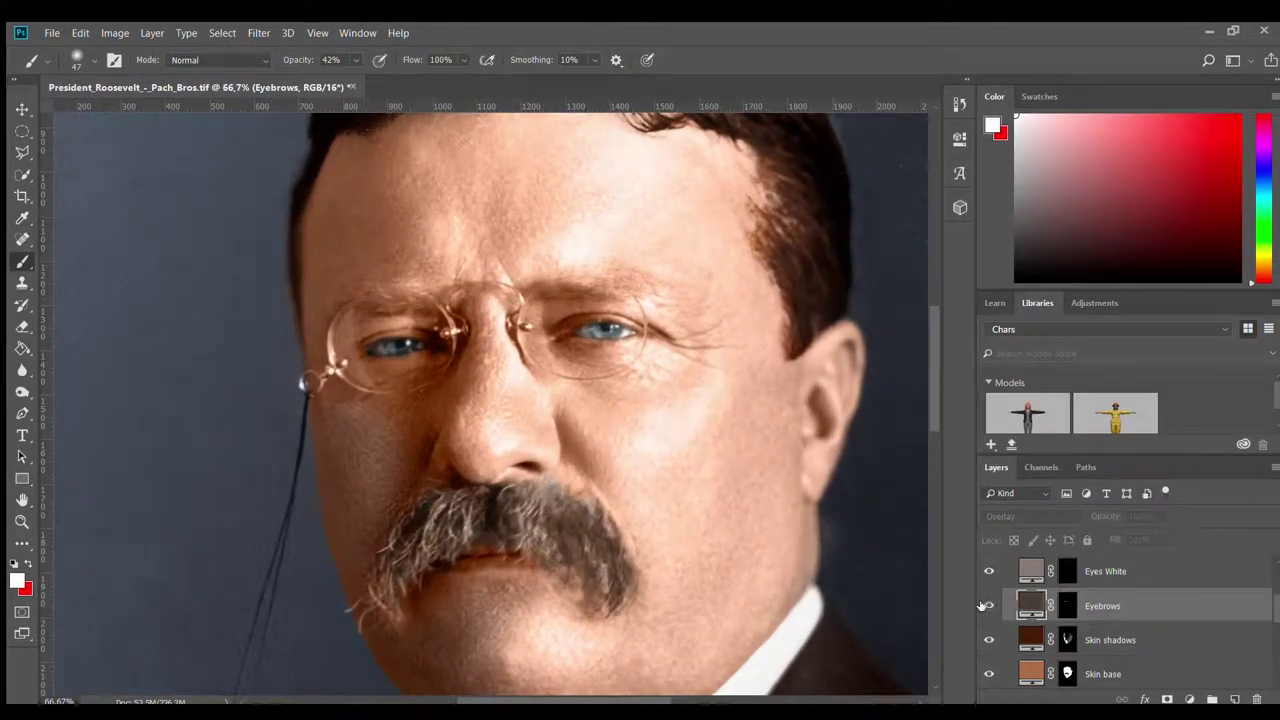
click(989, 606)
click(1066, 606)
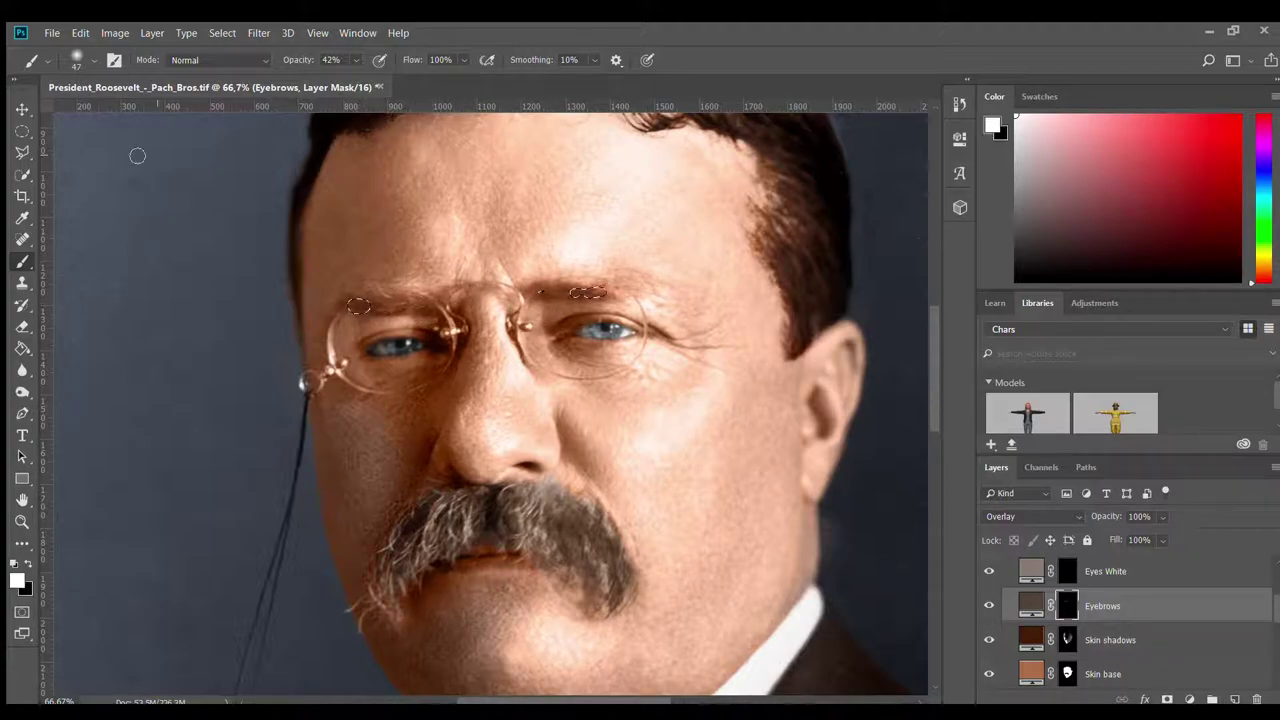
key(alt+bracketleft)
key(alt+bracketleft)
Paint the Skin base mask in black at 13% opacity around the eyes
key(x)
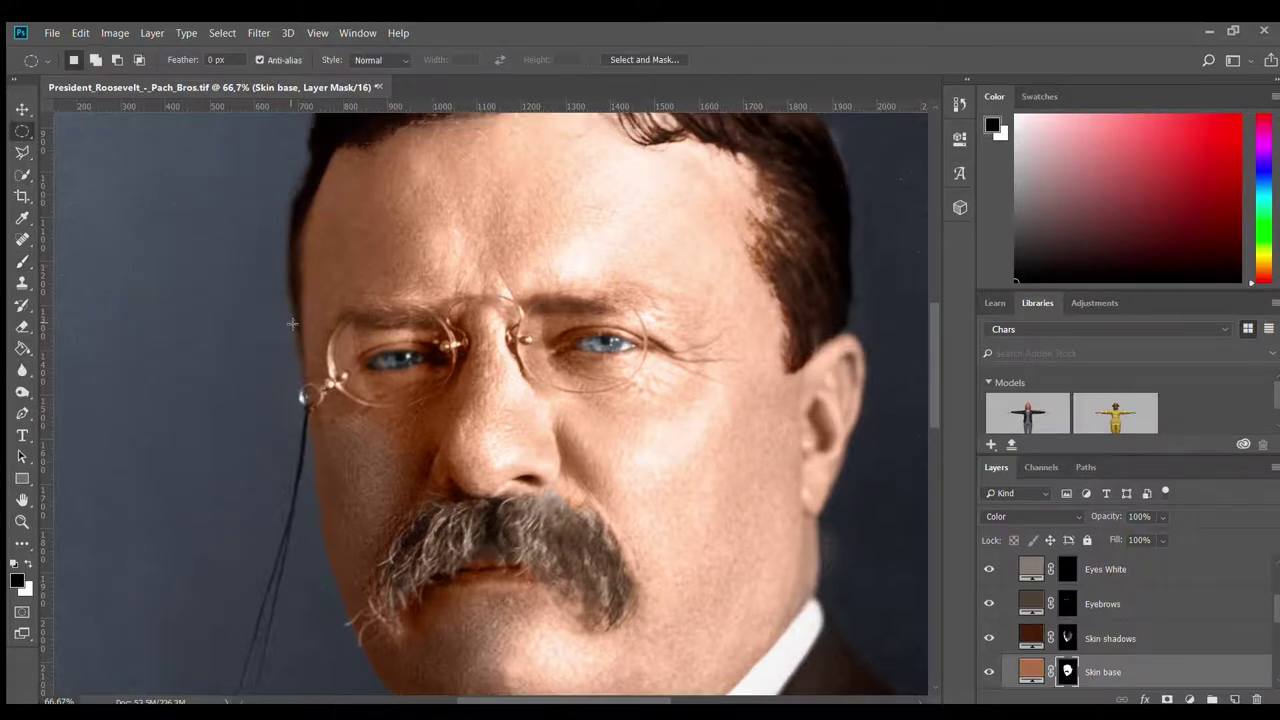
key(ctrl+plus)
key(ctrl+plus)
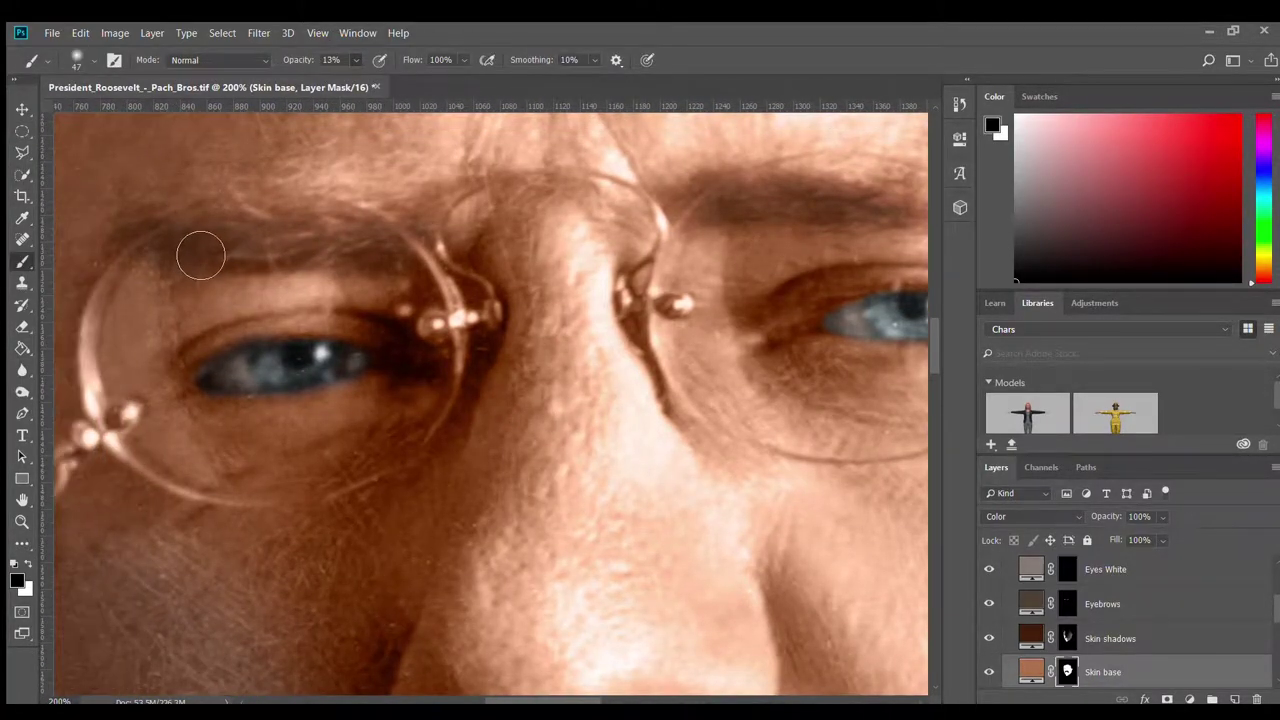
key(1)
key(3)
key(ctrl+minus)
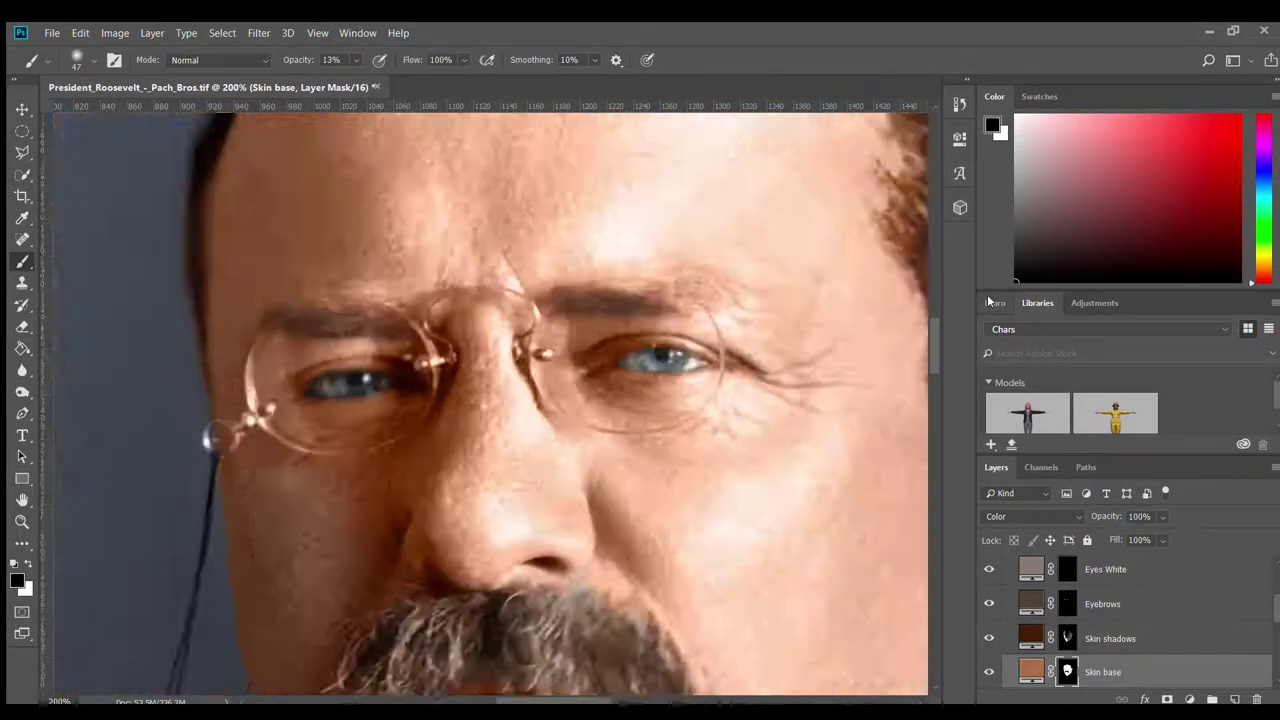
key(ctrl+minus)
key(ctrl+minus)
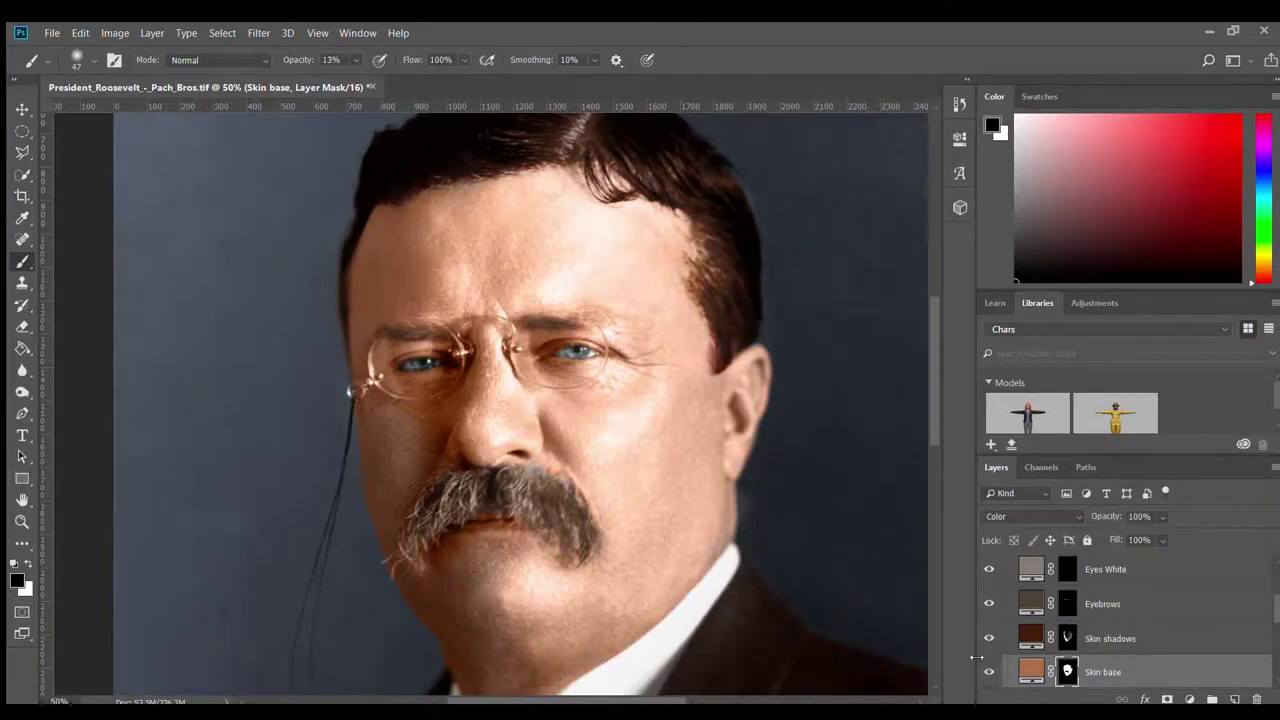
key(ctrl+plus)
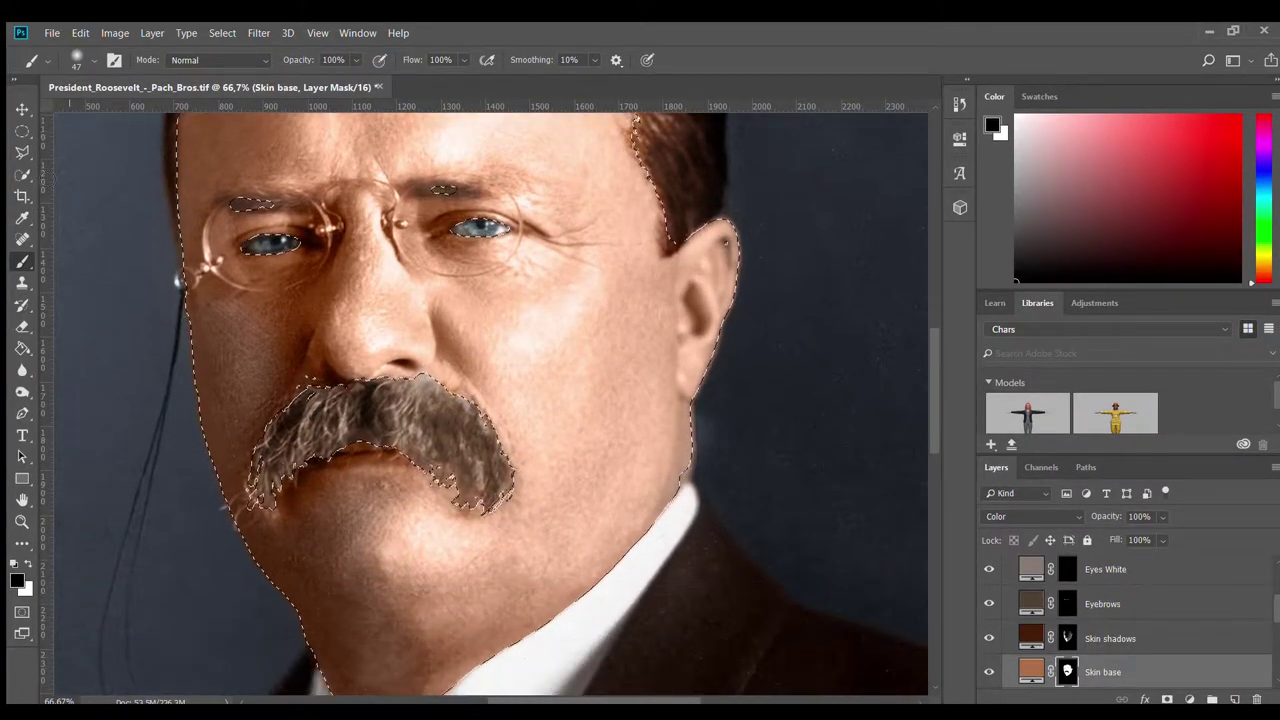
key(m)
Target the Skin shadows mask with a smaller brush, hiding Skin base to check the shading
click(1067, 638)
key(ctrl+plus)
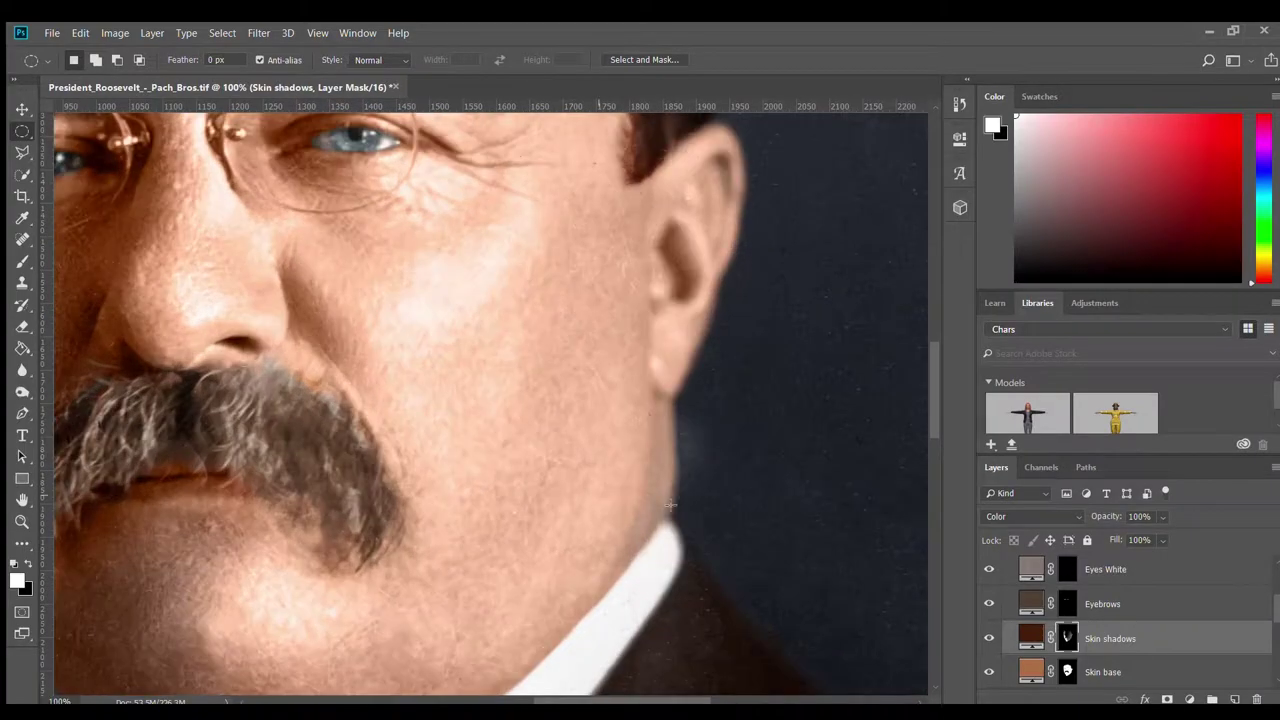
key(b)
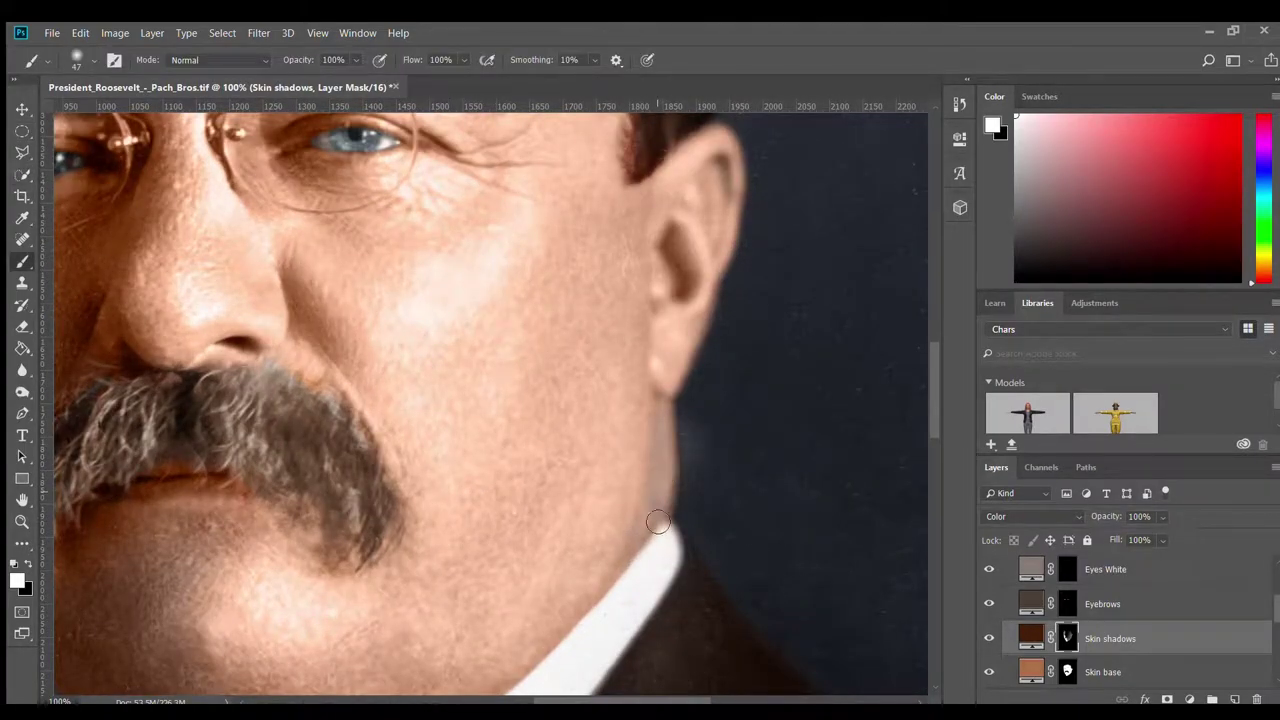
click(1026, 640)
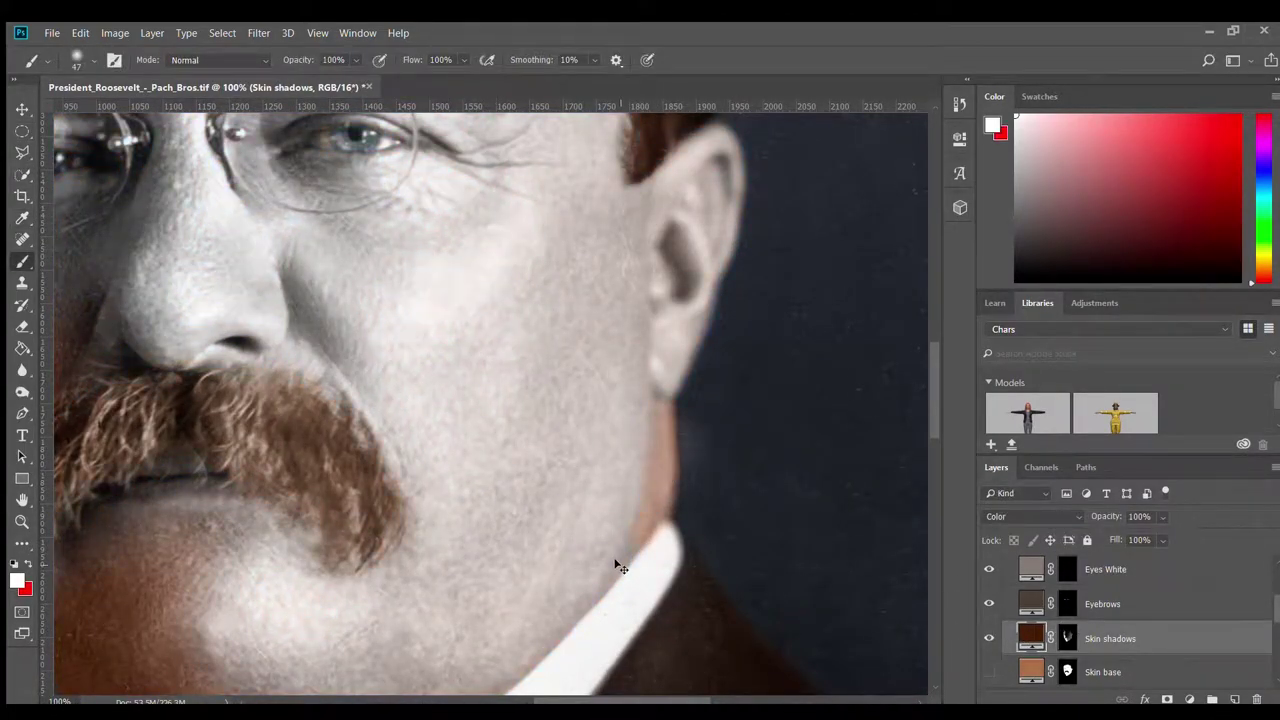
scroll(620, 567, left, 2)
key(ctrl+backslash)
key(bracketleft)
key(bracketleft)
scroll(563, 623, right, 1)
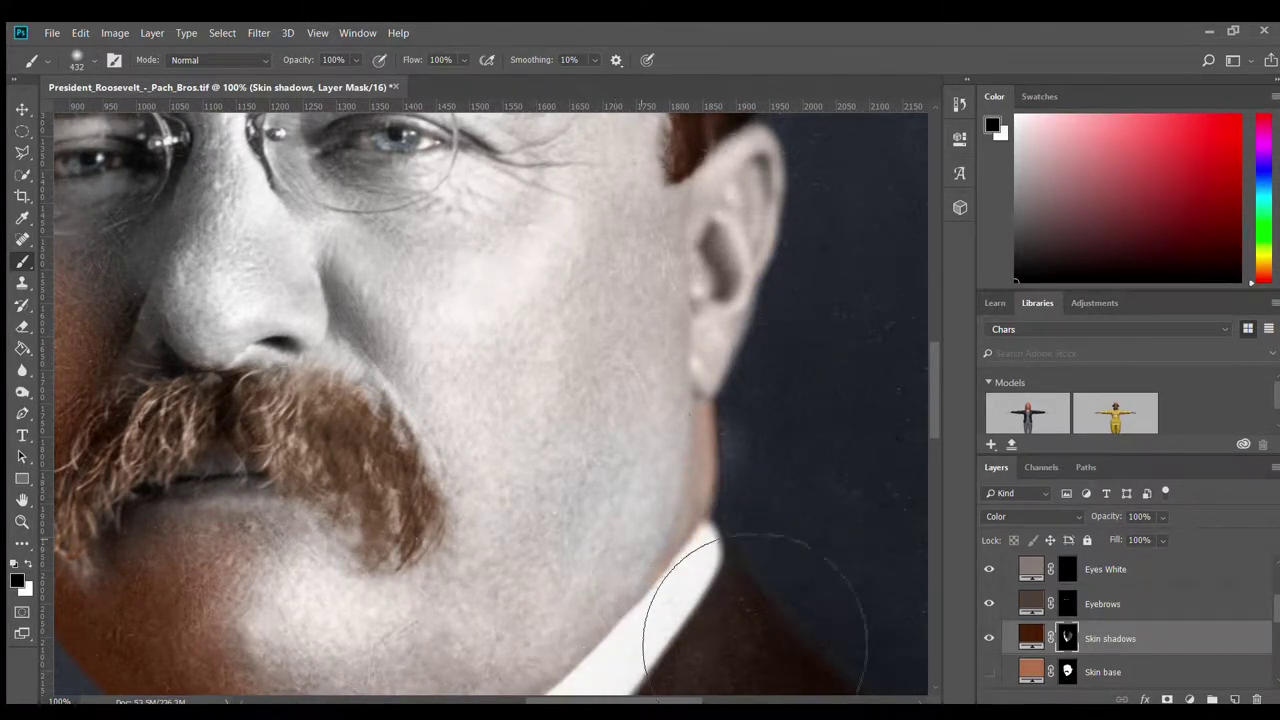
key(ctrl+minus)
key(ctrl+minus)
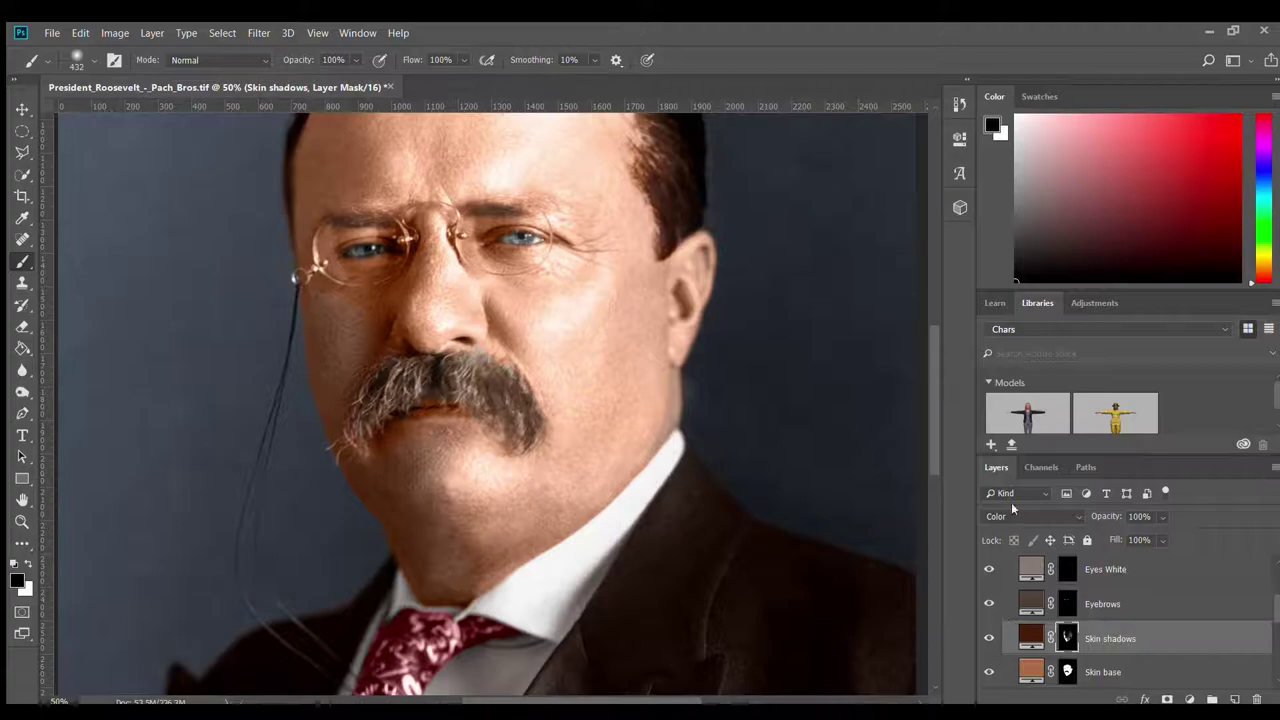
key(ctrl+2)
key(i)
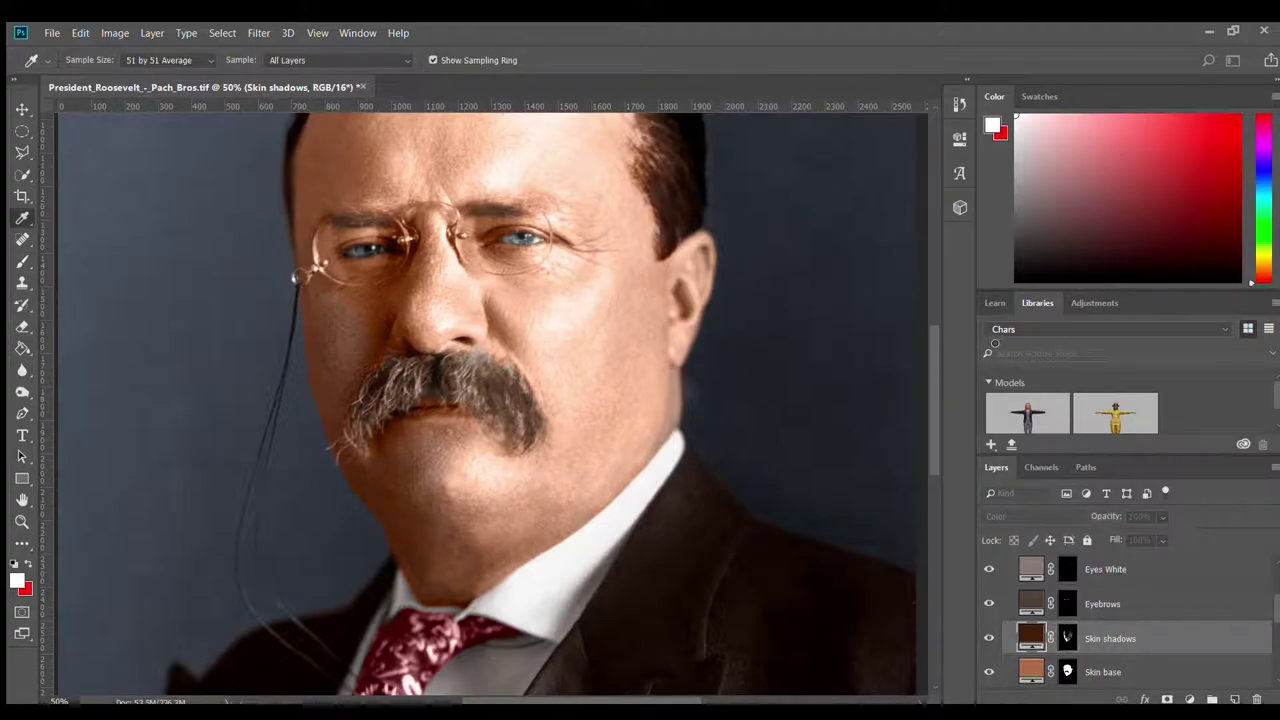
scroll(490, 400, up, 2)
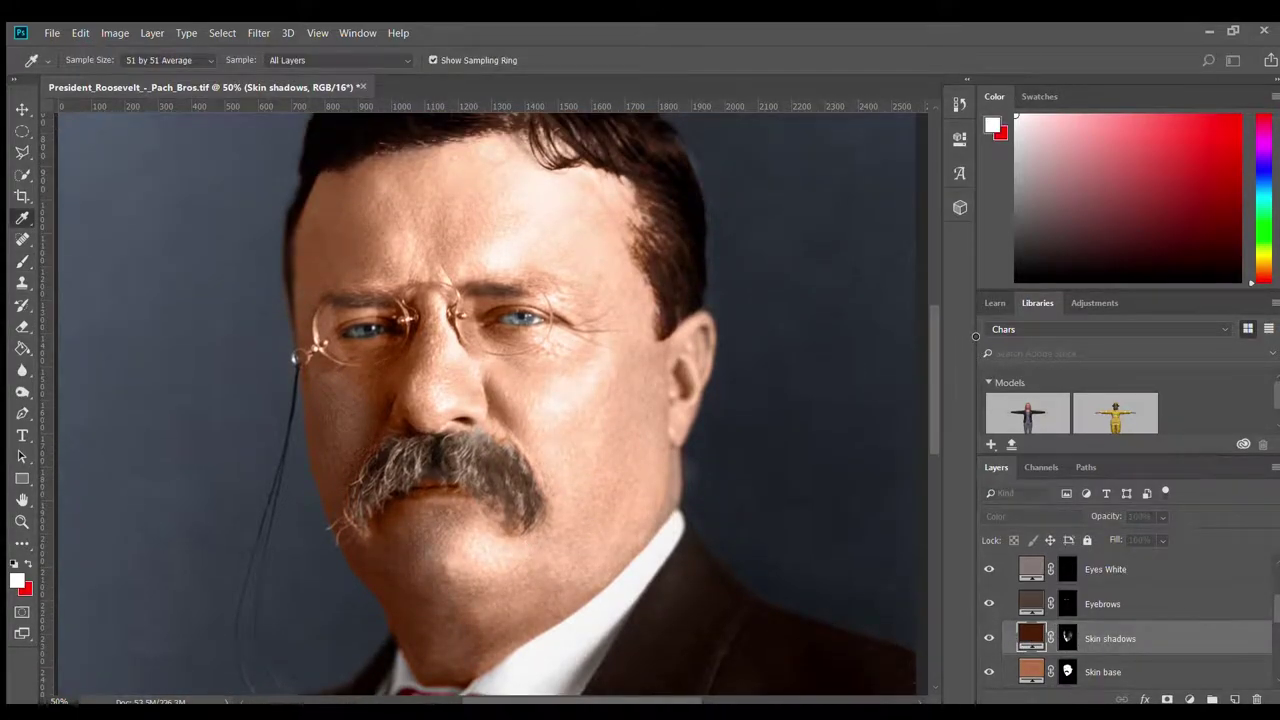
key(b)
click(989, 671)
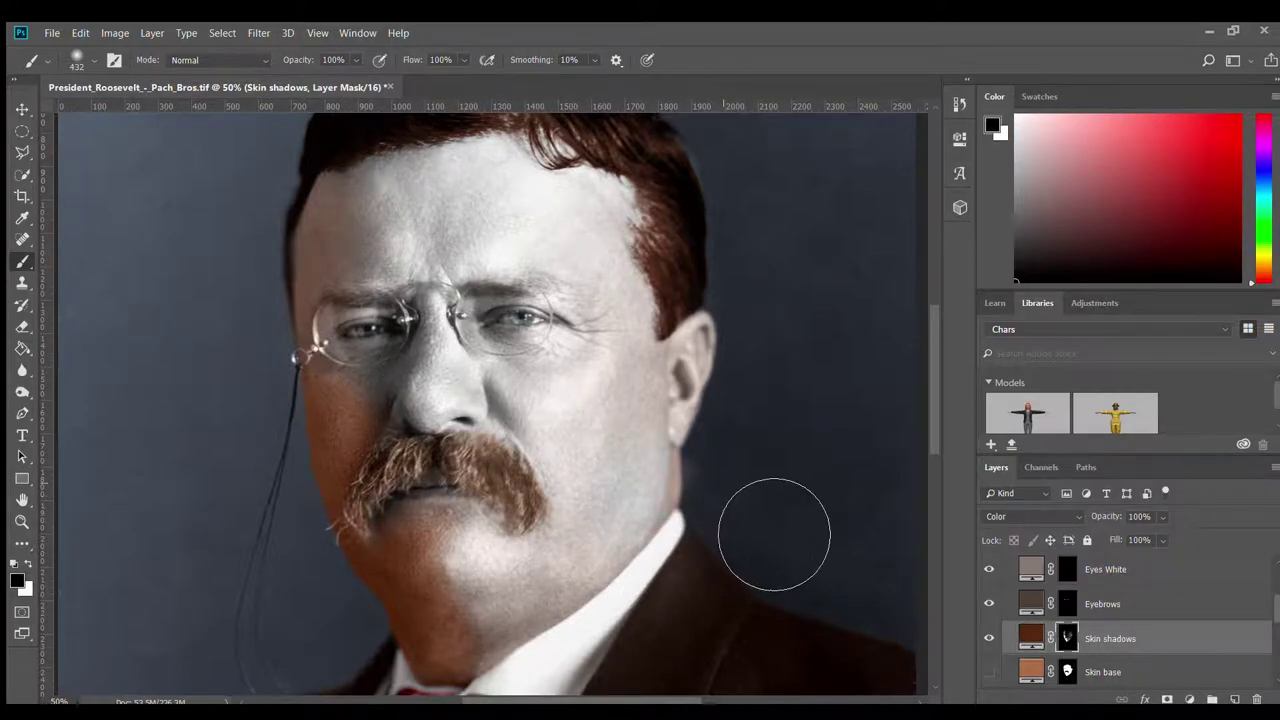
Paint soft white 21% strokes on the Skin shadows mask across brow, nose and jaw
click(1022, 603)
scroll(1019, 612, up, 2)
scroll(1019, 612, down, 3)
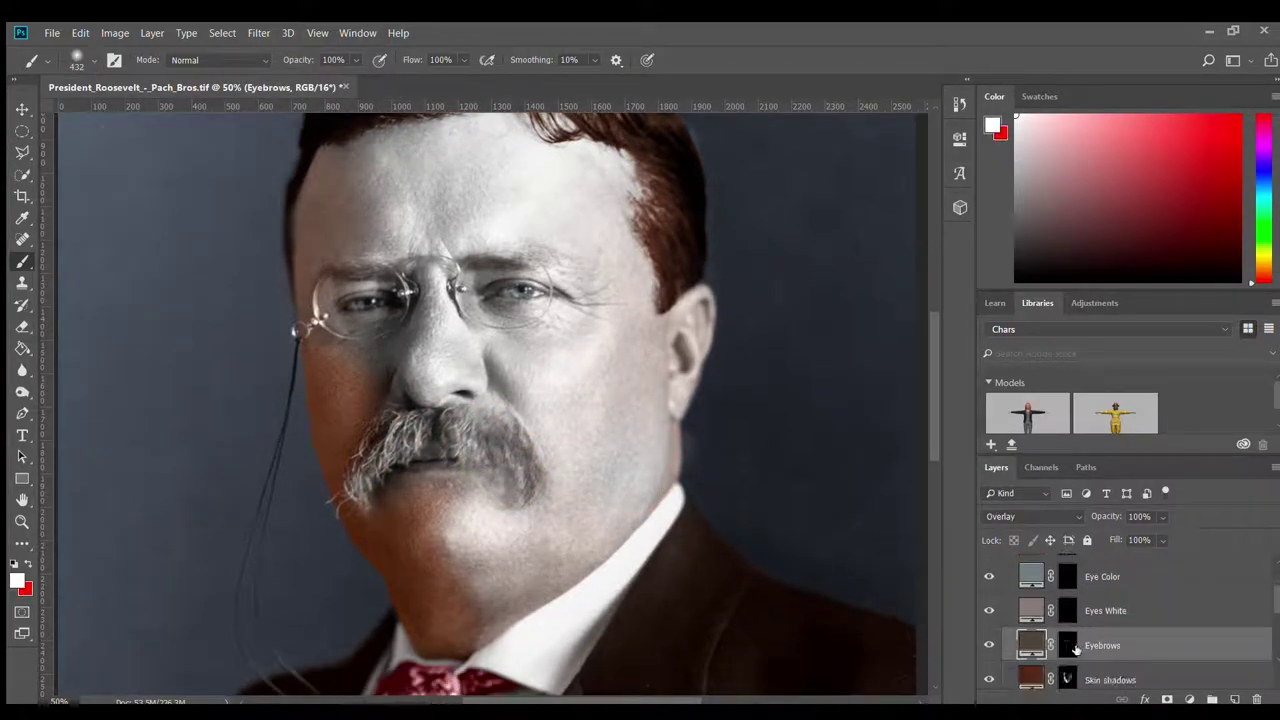
click(1067, 659)
key(ctrl+plus)
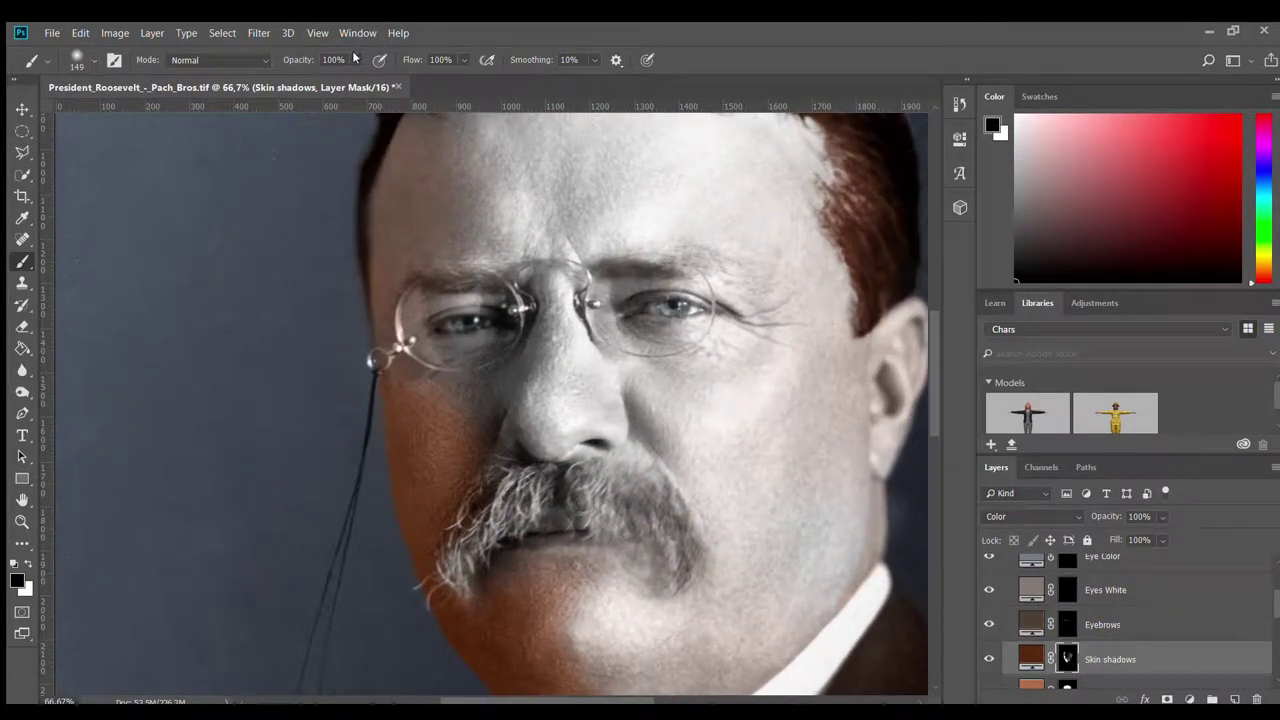
key(x)
scroll(511, 393, up, 1)
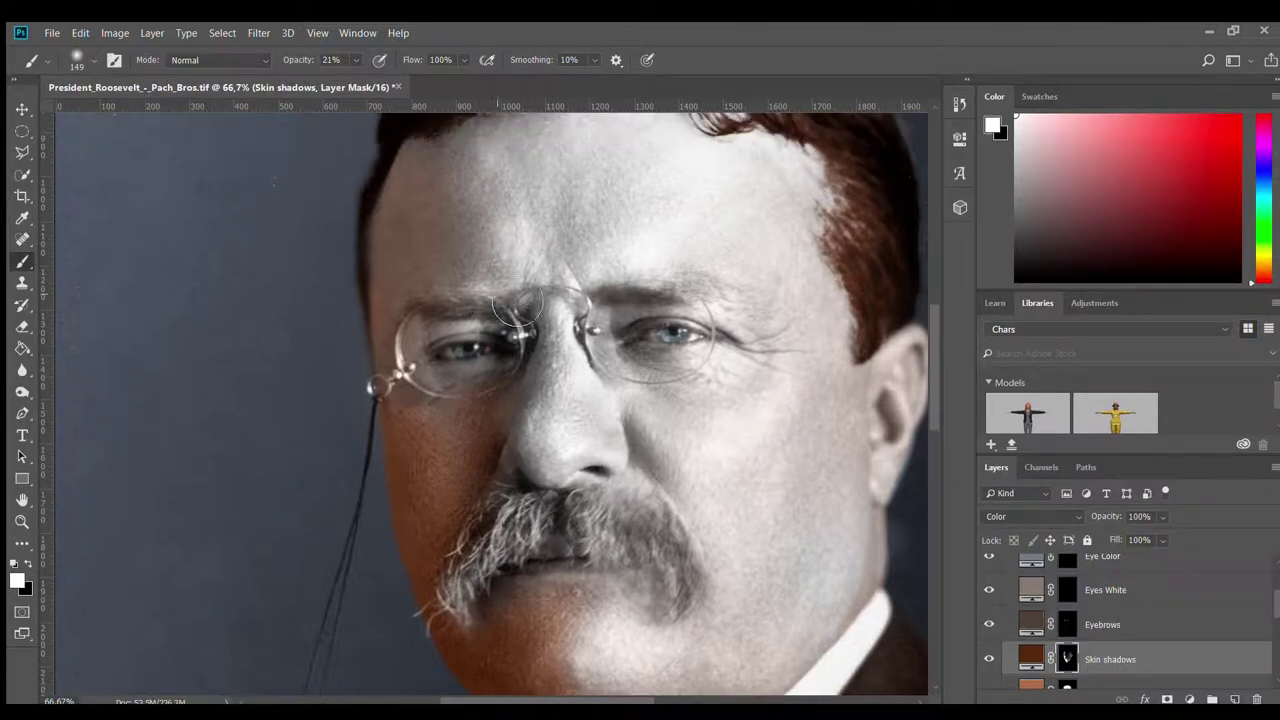
scroll(780, 591, down, 3)
scroll(622, 635, down, 1)
scroll(622, 635, up, 3)
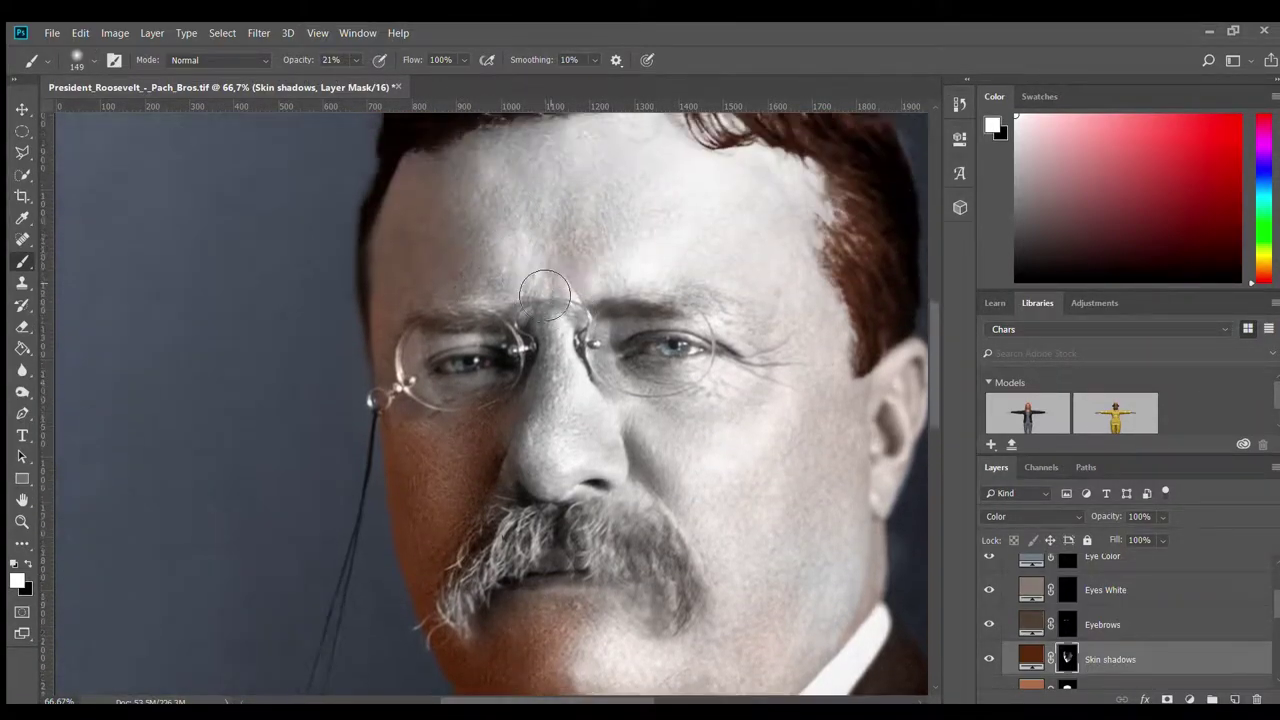
scroll(617, 297, up, 1)
scroll(560, 470, up, 1)
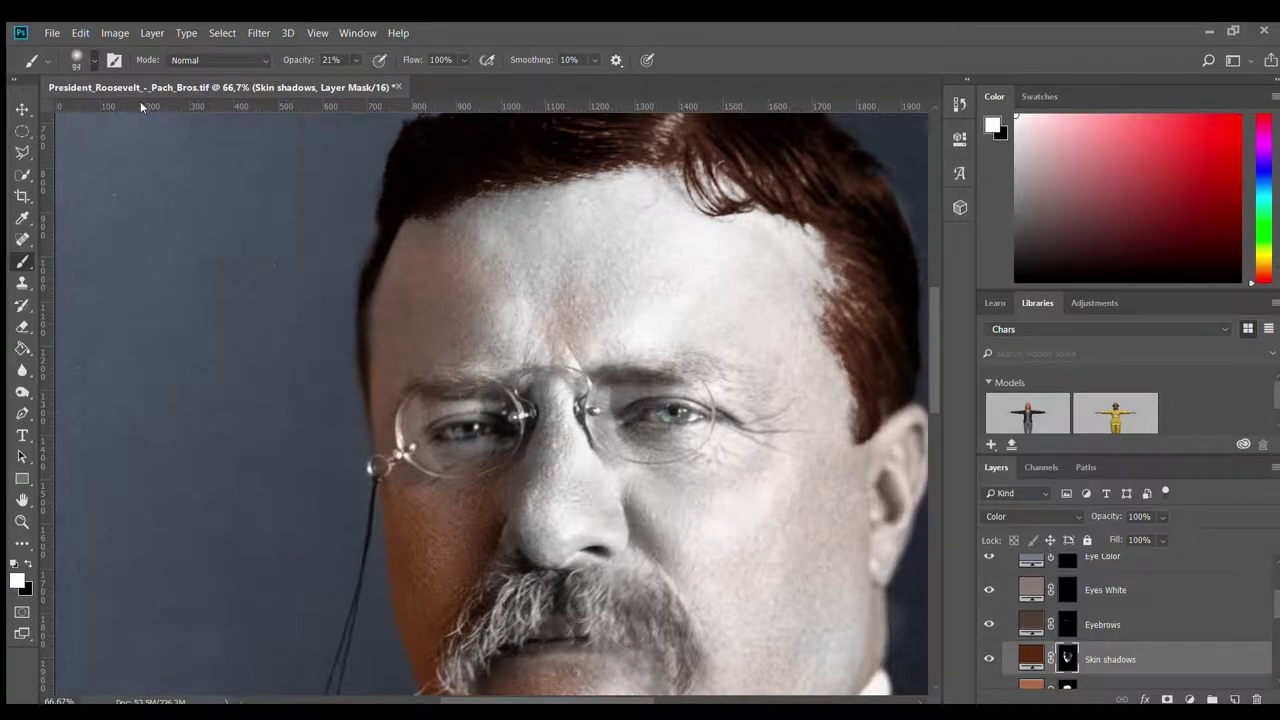
scroll(548, 486, down, 2)
scroll(535, 592, down, 1)
scroll(535, 592, down, 1)
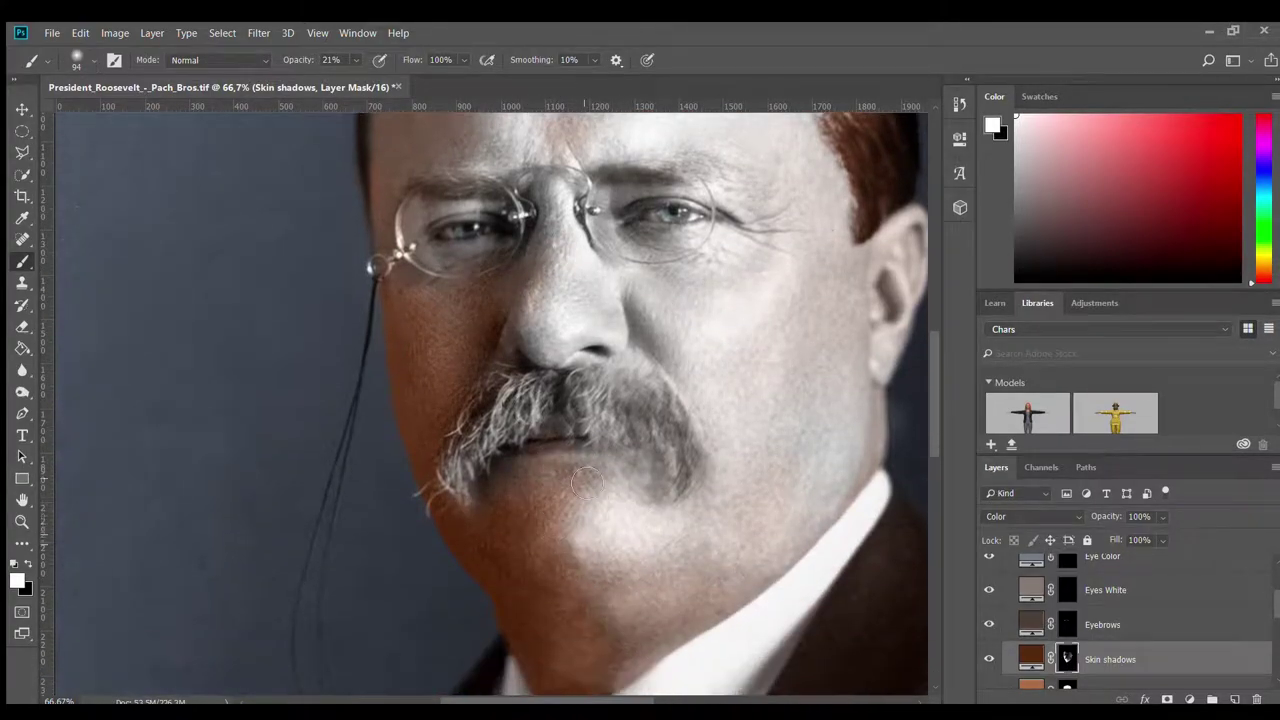
scroll(517, 602, right, 1)
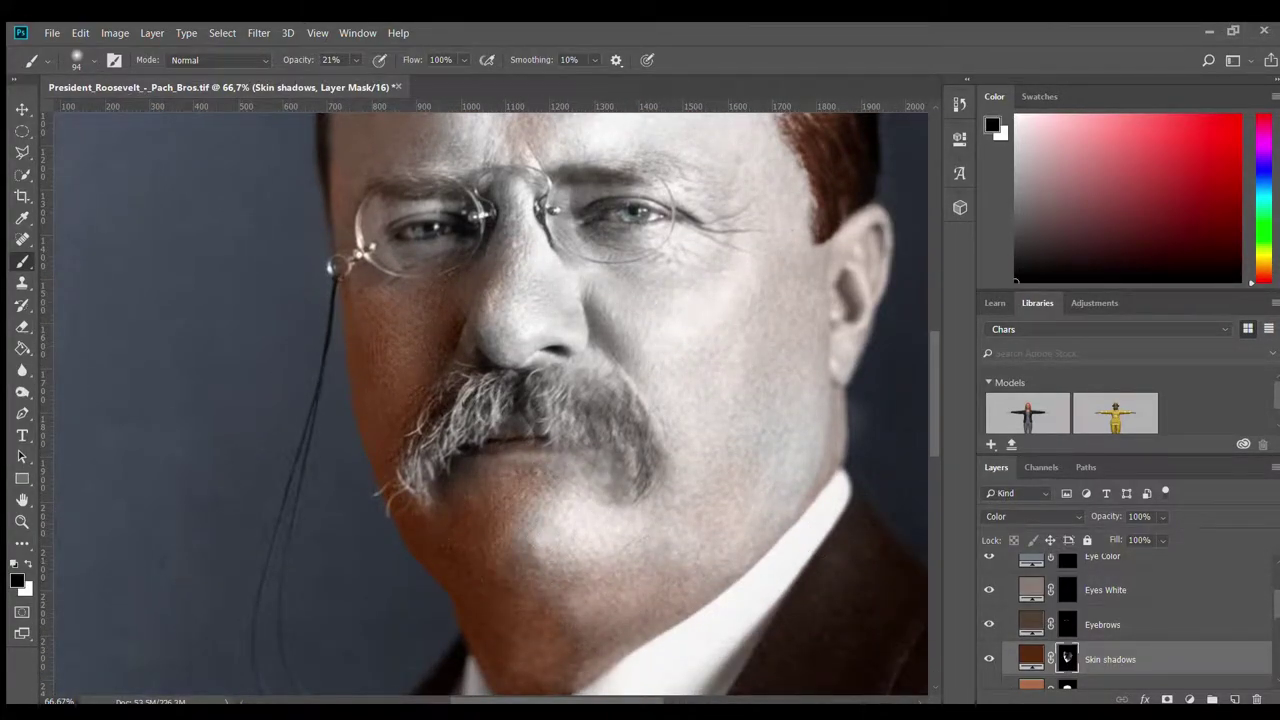
scroll(850, 382, right, 1)
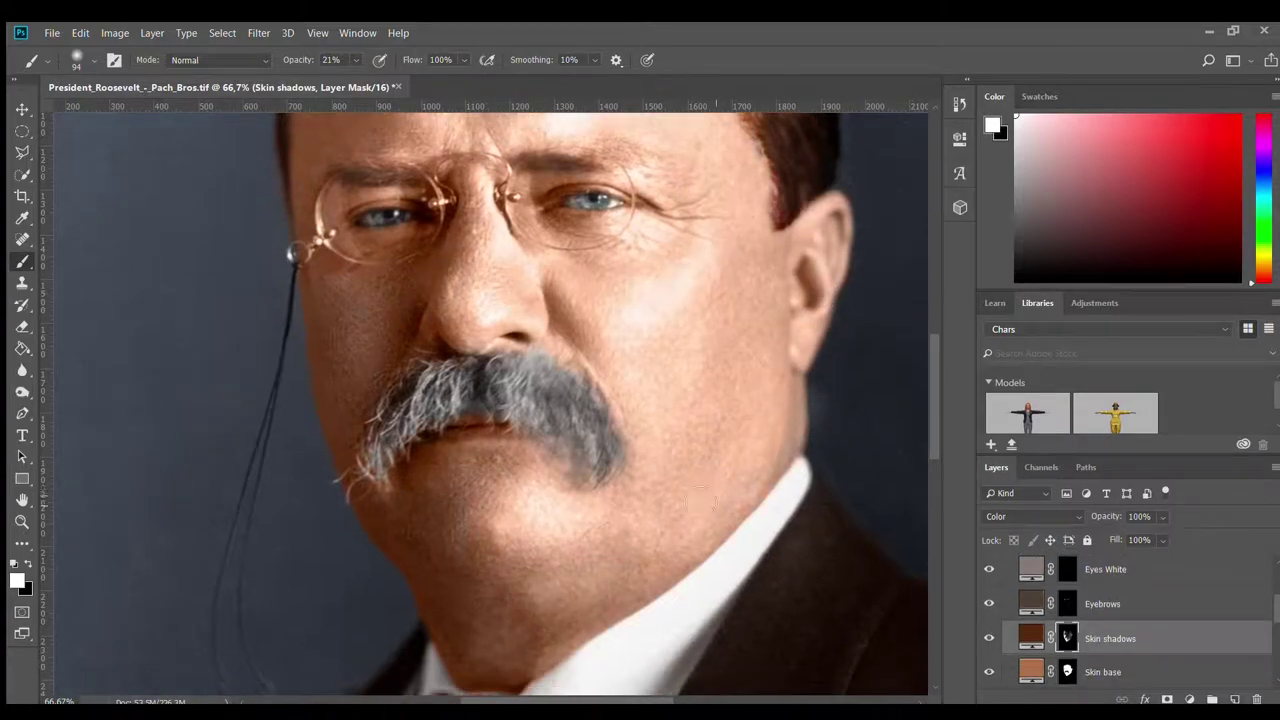
scroll(790, 420, down, 3)
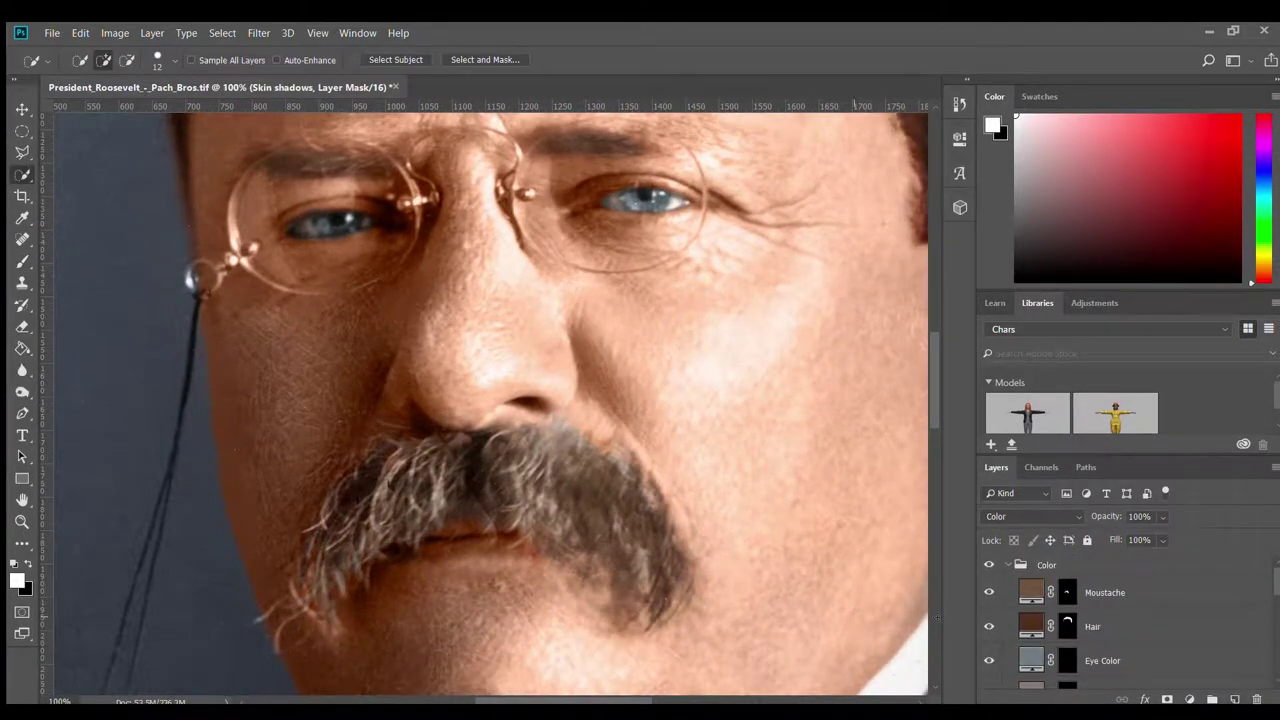
Select the Moustache layer mask and ready a white Brush for touch-ups
click(1104, 592)
key(b)
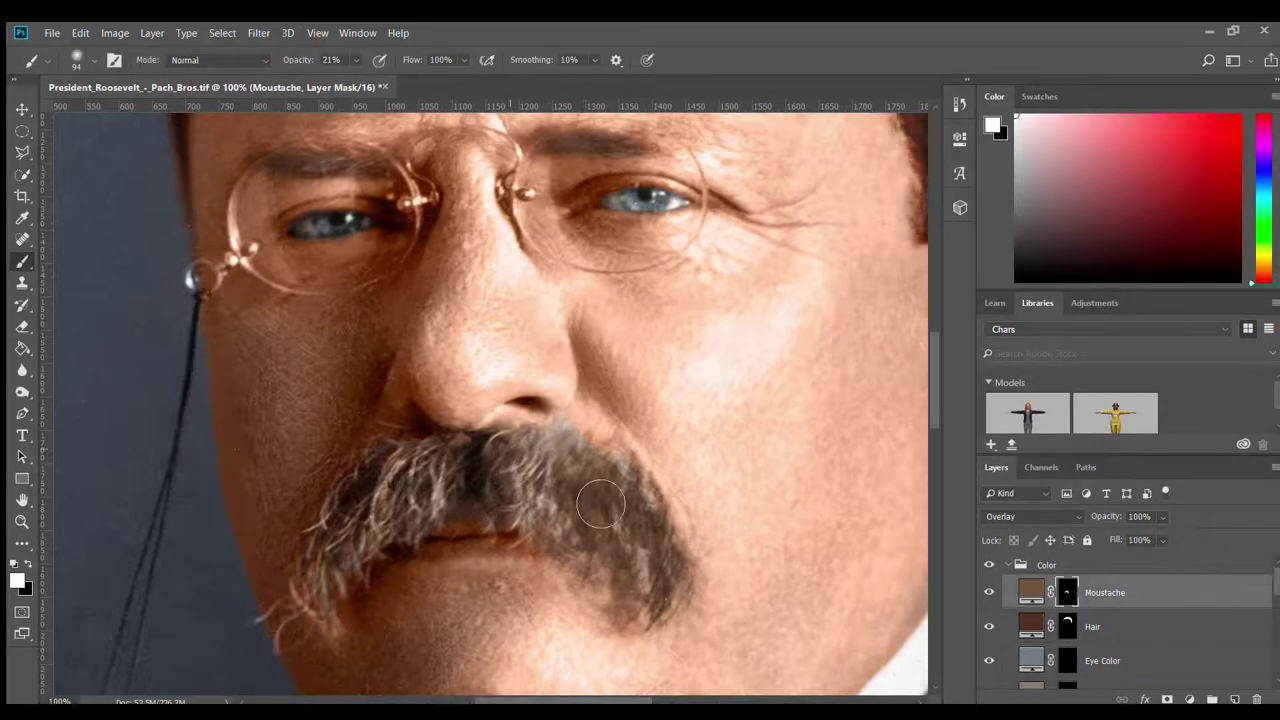
key(alt+bracketleft)
key(alt+bracketleft)
key(alt+bracketleft)
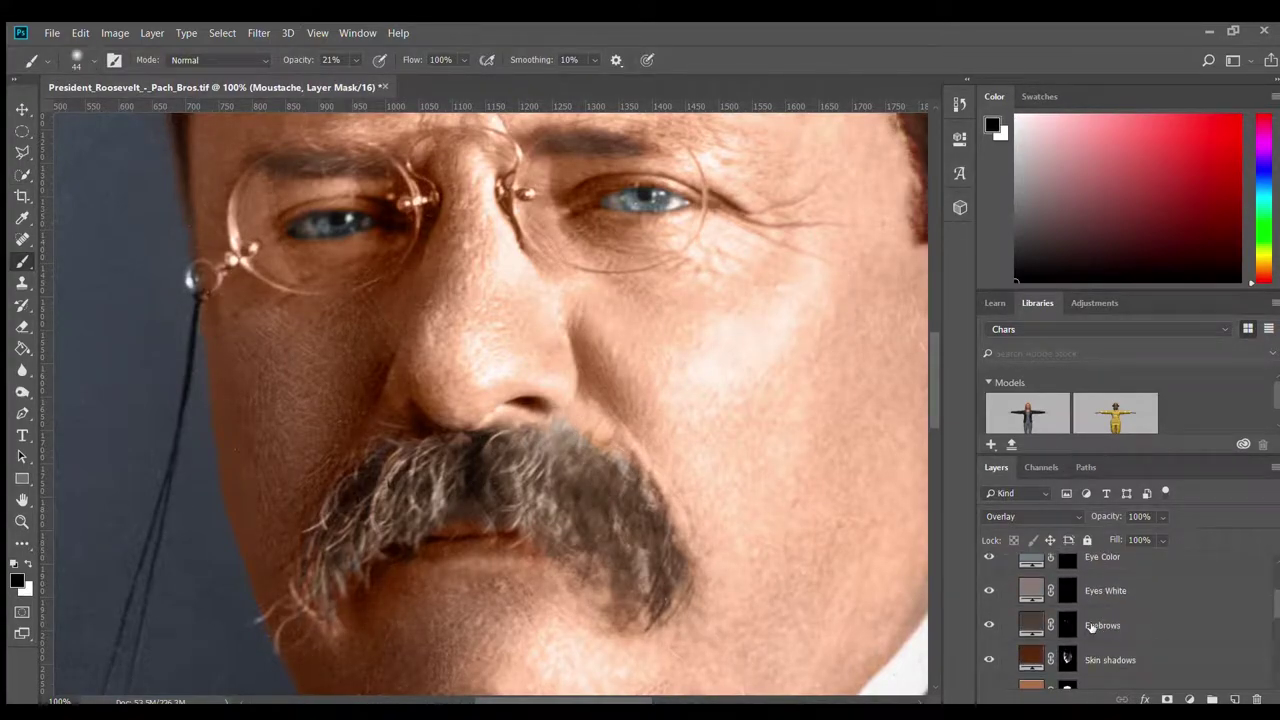
key(x)
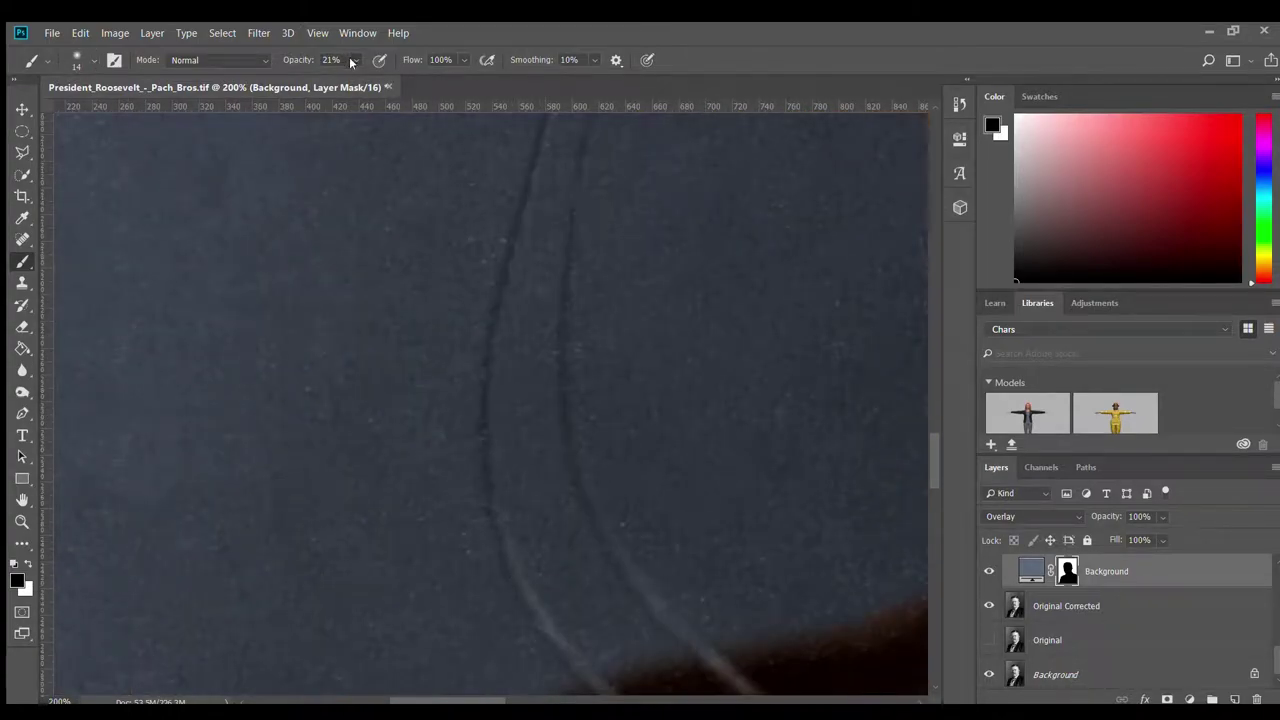
Paint the upper pince-nez cord out of the Background fill mask in black
scroll(560, 575, down, 3)
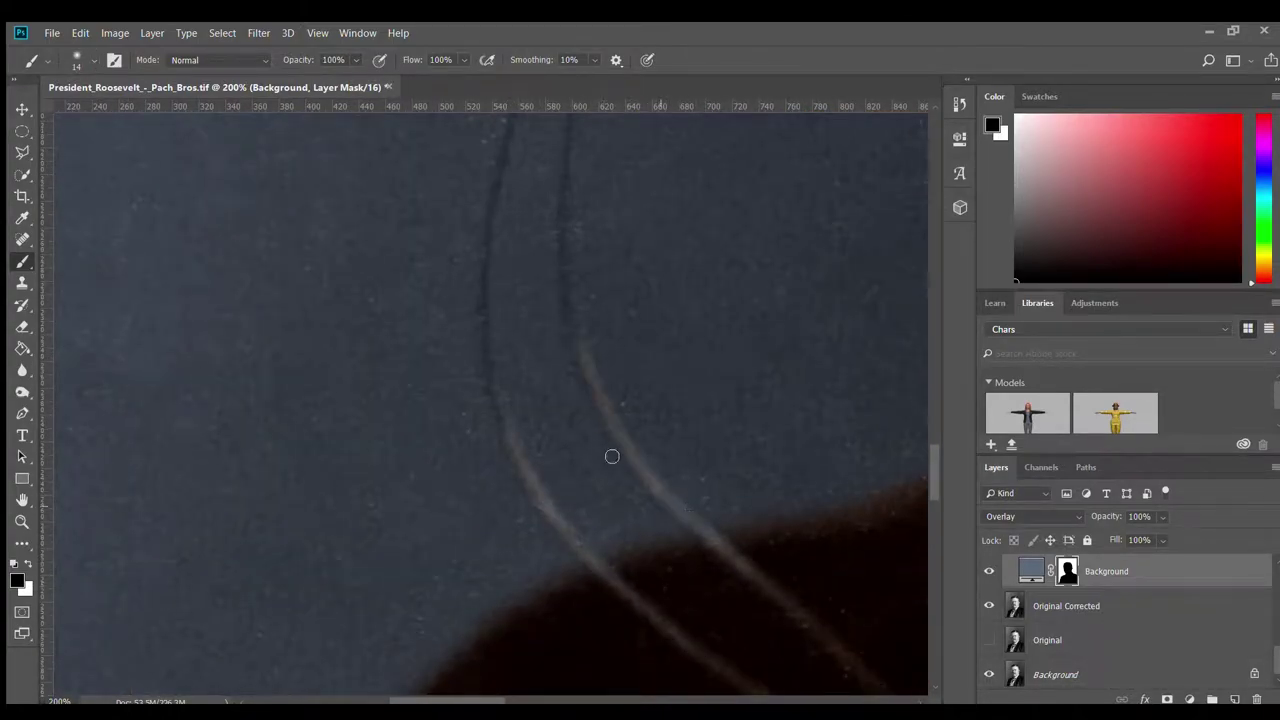
scroll(494, 374, up, 2)
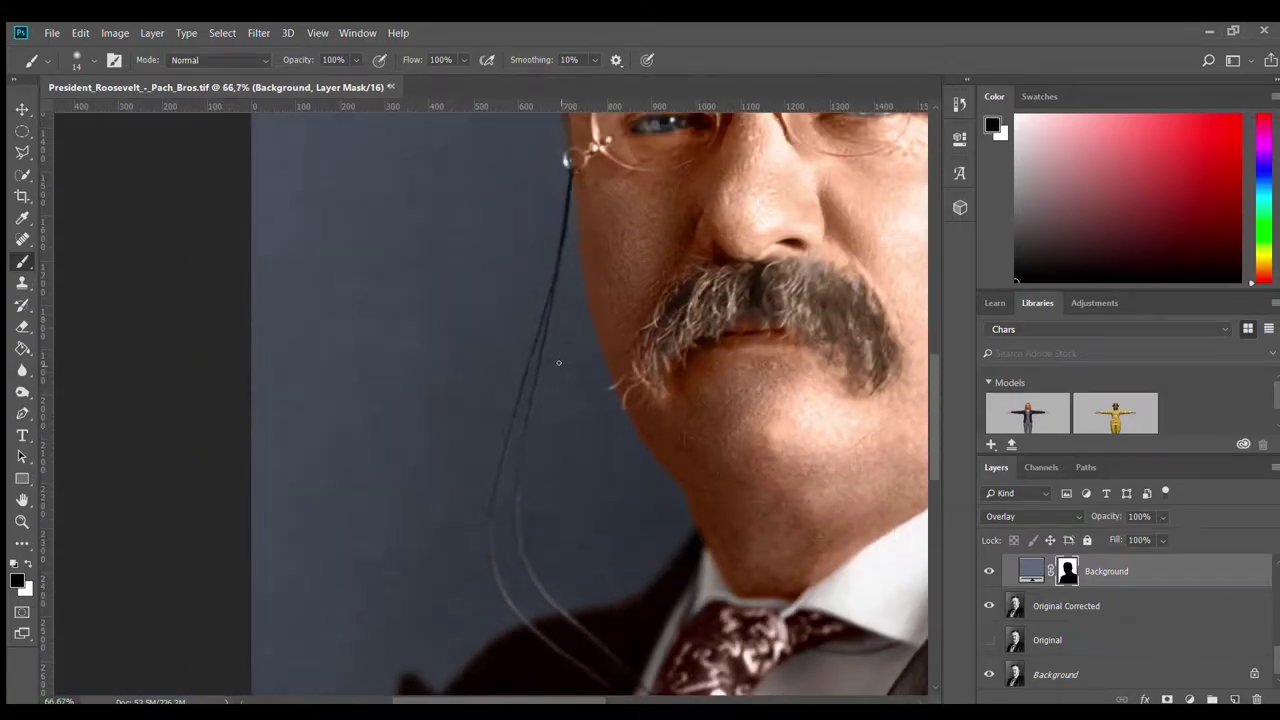
key(w)
key(b)
key(w)
key(b)
scroll(515, 525, up, 2)
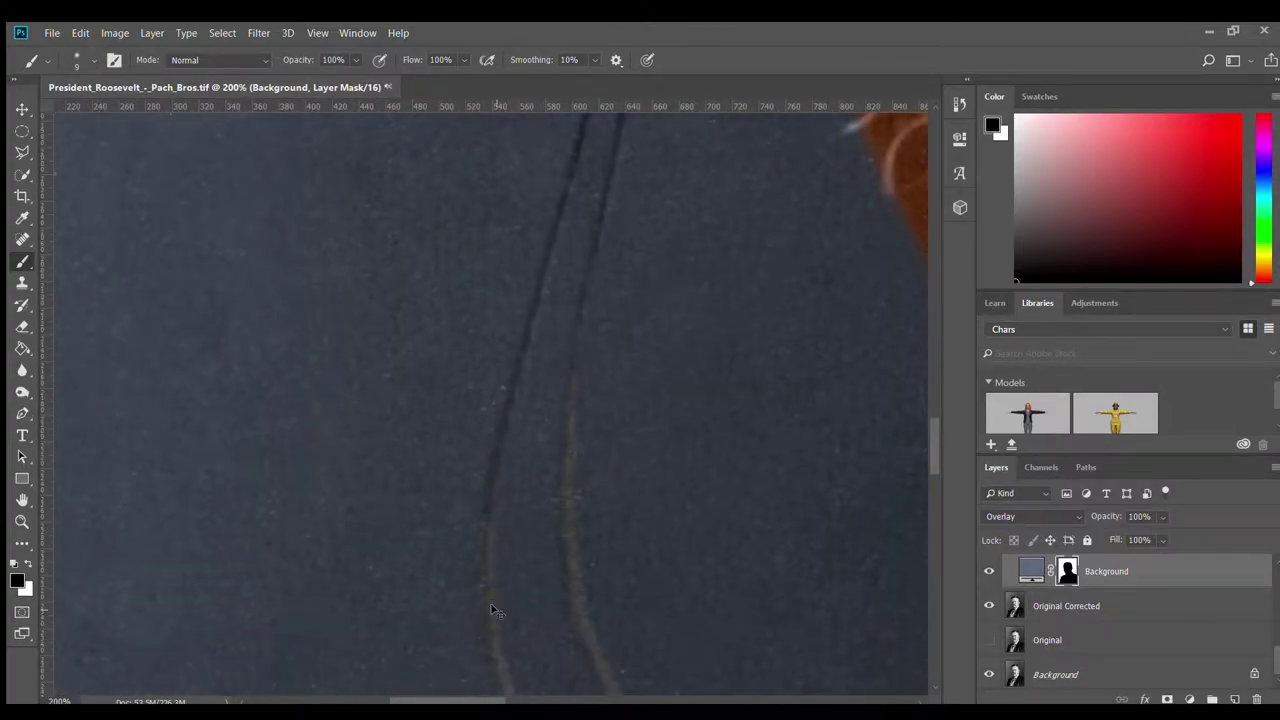
scroll(483, 623, up, 1)
drag(600, 120, 545, 351)
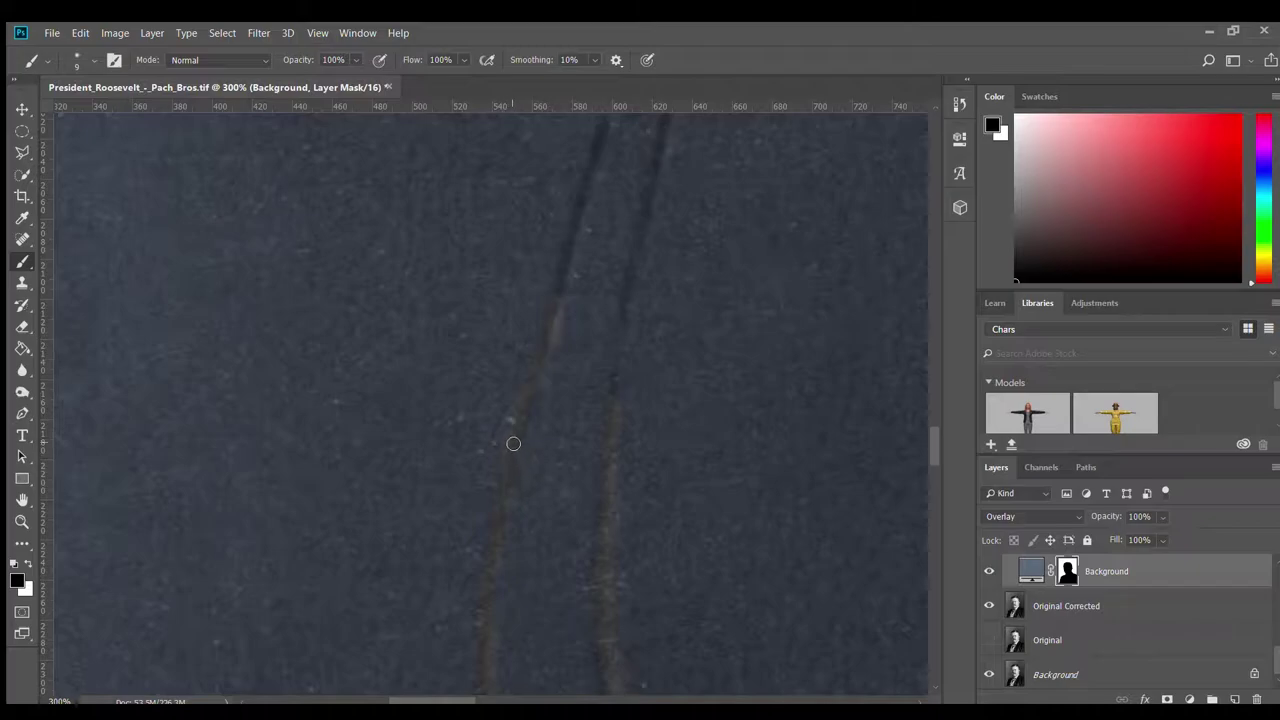
Paint the right cord out of the background mask, then load that mask as a selection
scroll(600, 305, up, 1)
scroll(590, 285, up, 1)
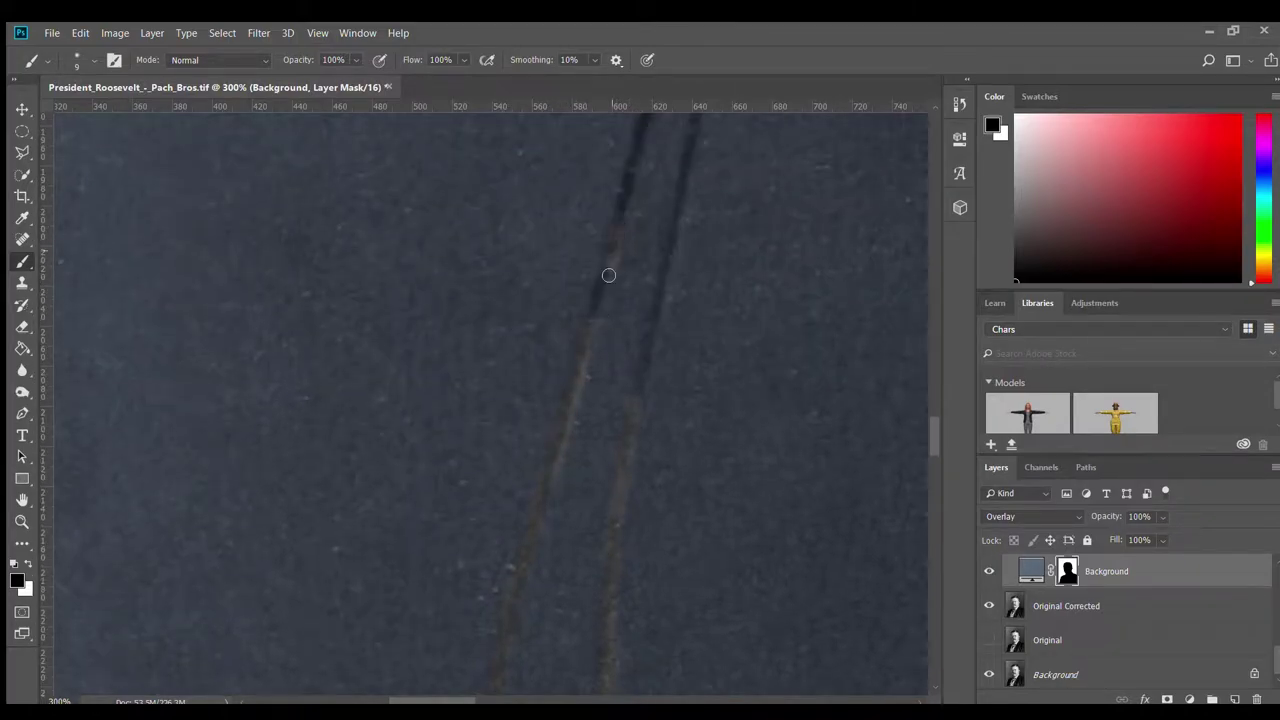
scroll(615, 280, up, 1)
scroll(640, 270, up, 1)
scroll(659, 255, right, 1)
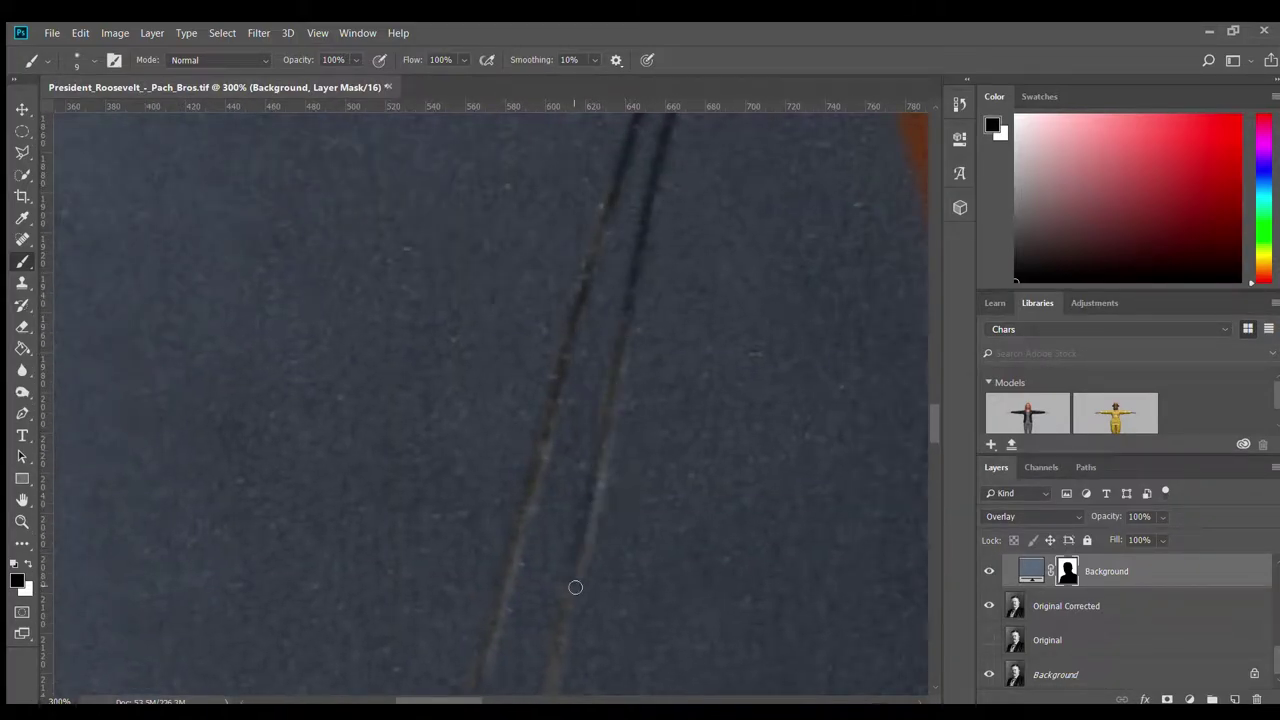
drag(575, 587, 621, 347)
scroll(645, 320, up, 1)
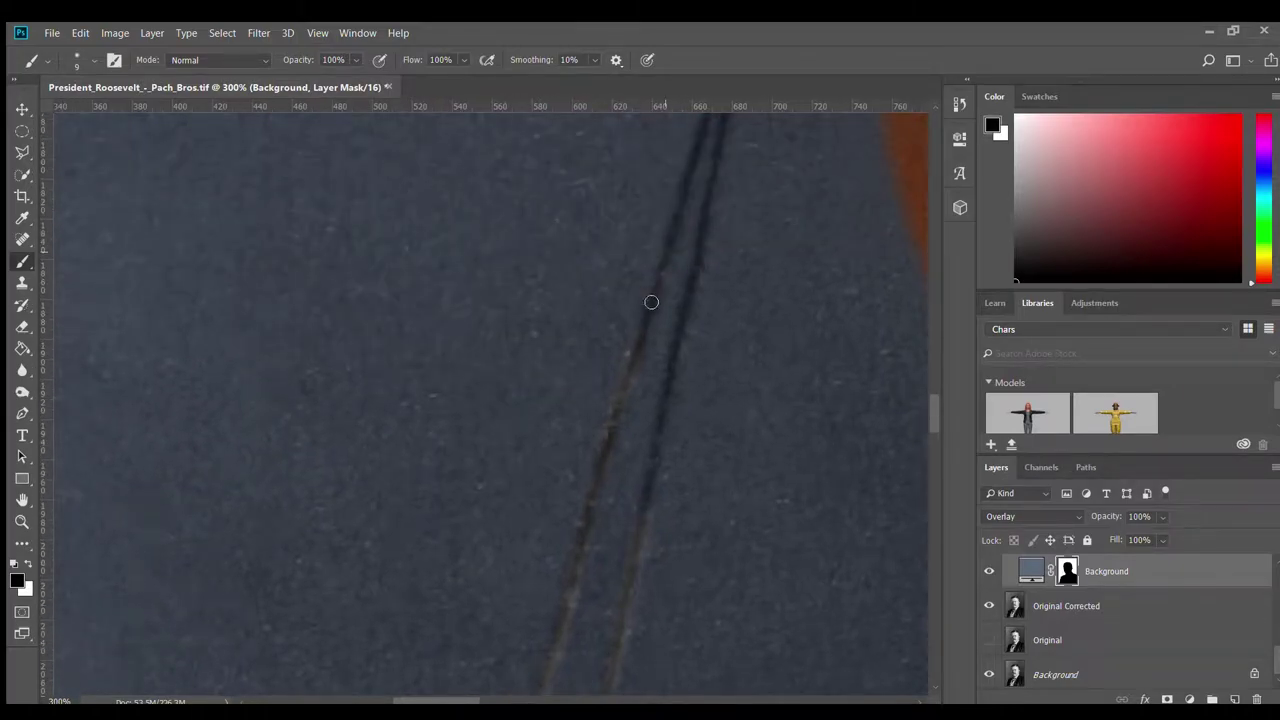
scroll(645, 460, right, 1)
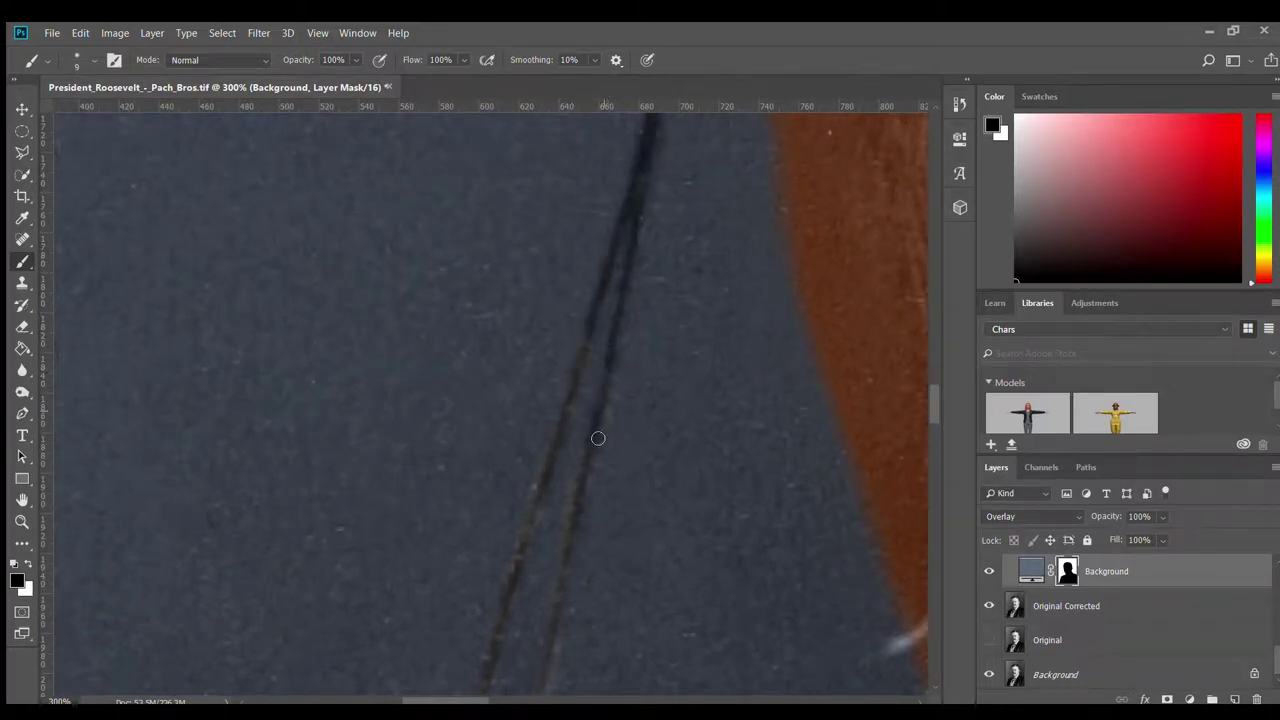
scroll(611, 310, up, 1)
scroll(625, 362, right, 2)
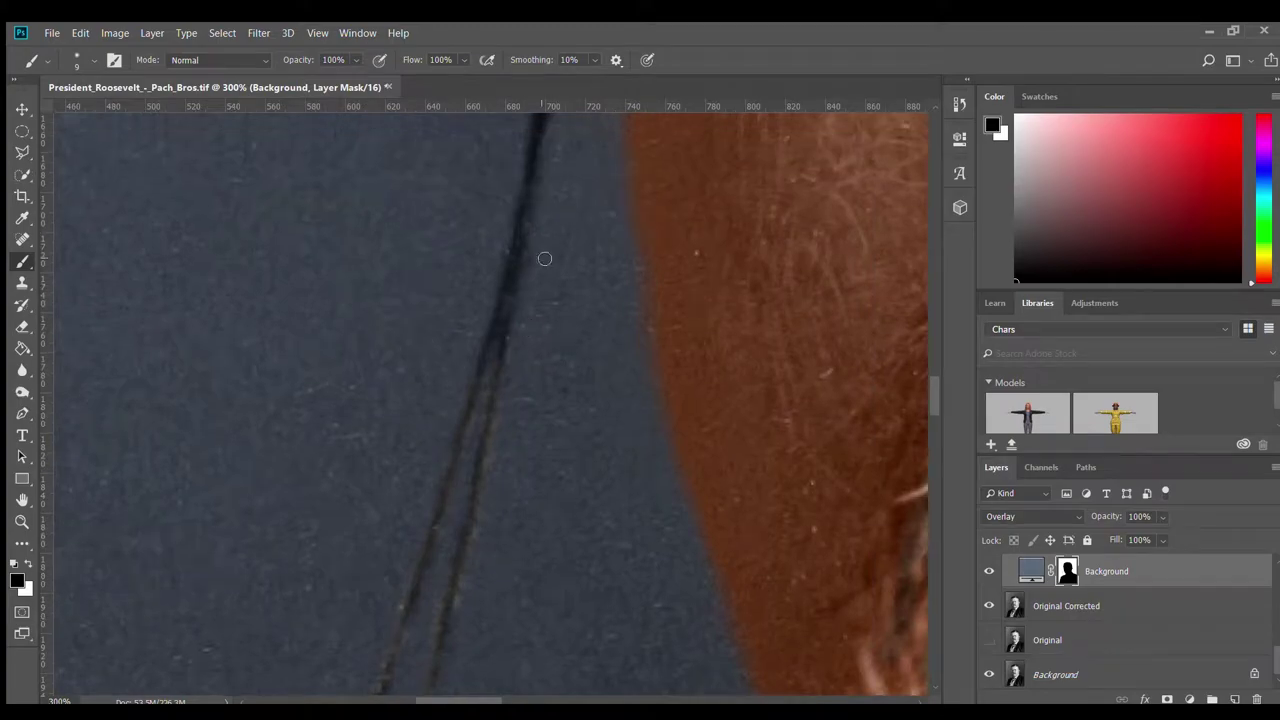
scroll(520, 280, up, 1)
scroll(545, 220, up, 1)
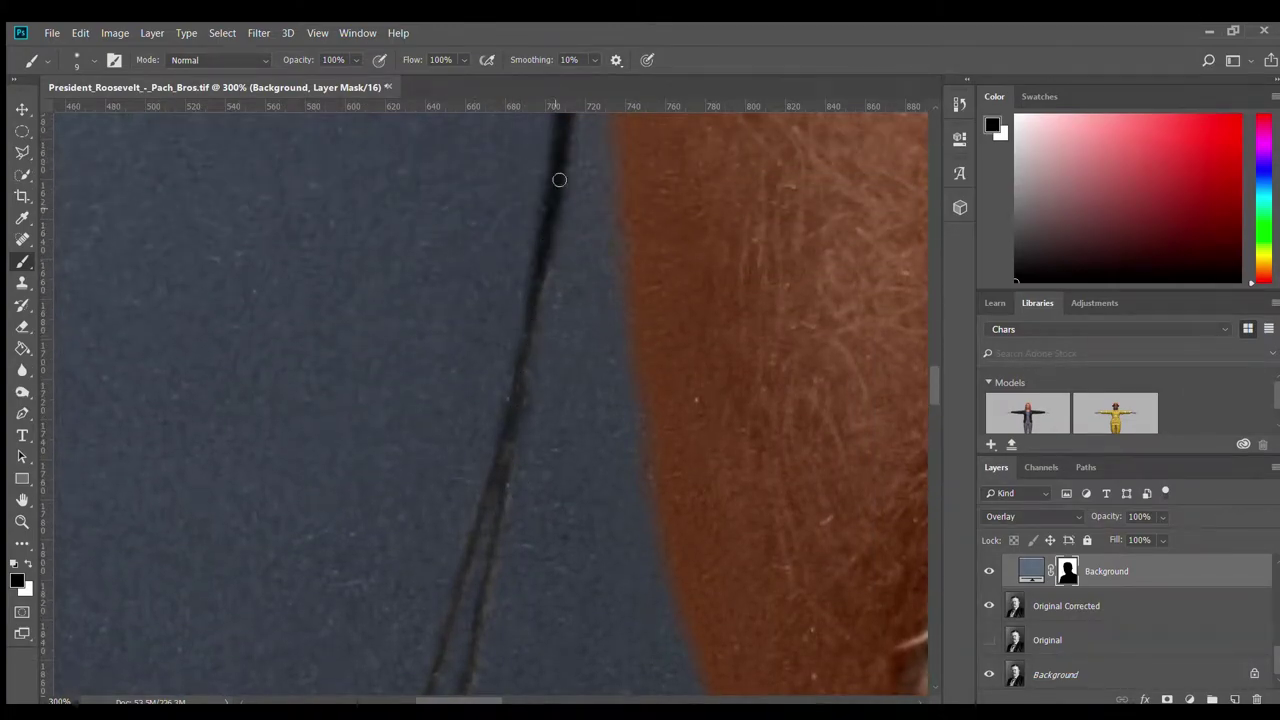
scroll(570, 185, up, 2)
scroll(575, 230, up, 1)
scroll(565, 275, down, 1)
scroll(545, 330, down, 1)
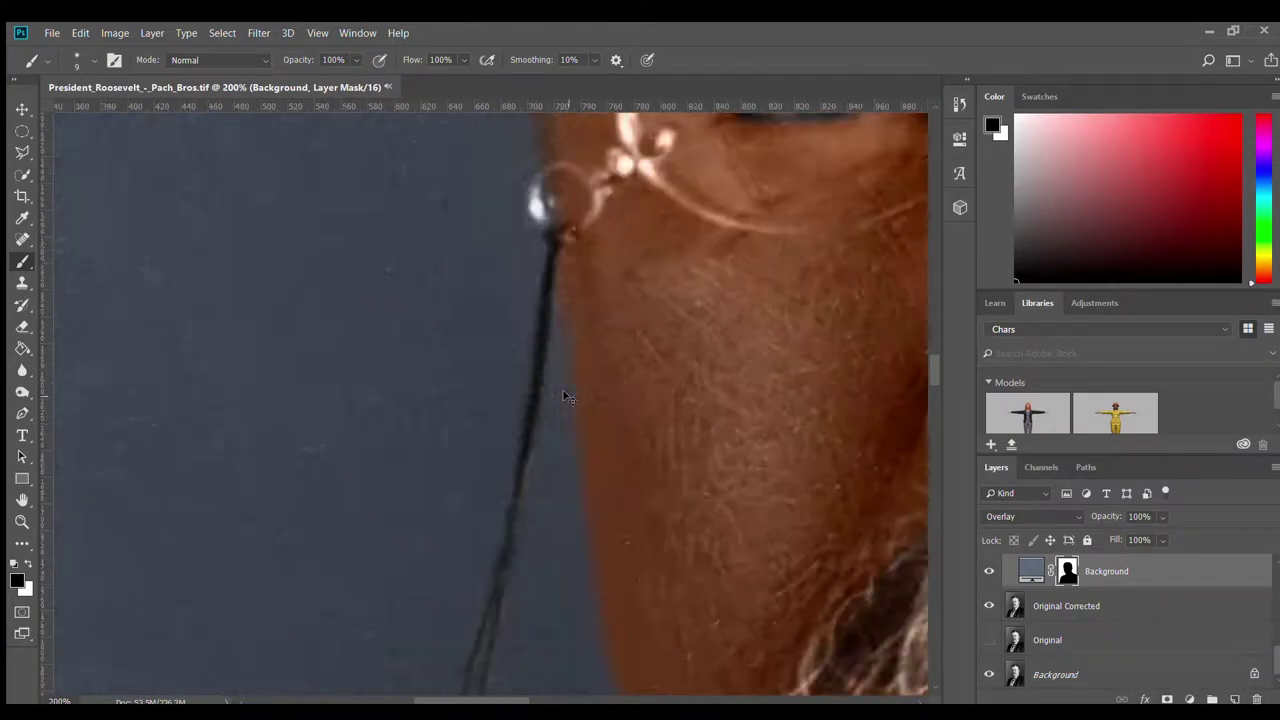
scroll(515, 420, down, 2)
scroll(488, 498, down, 1)
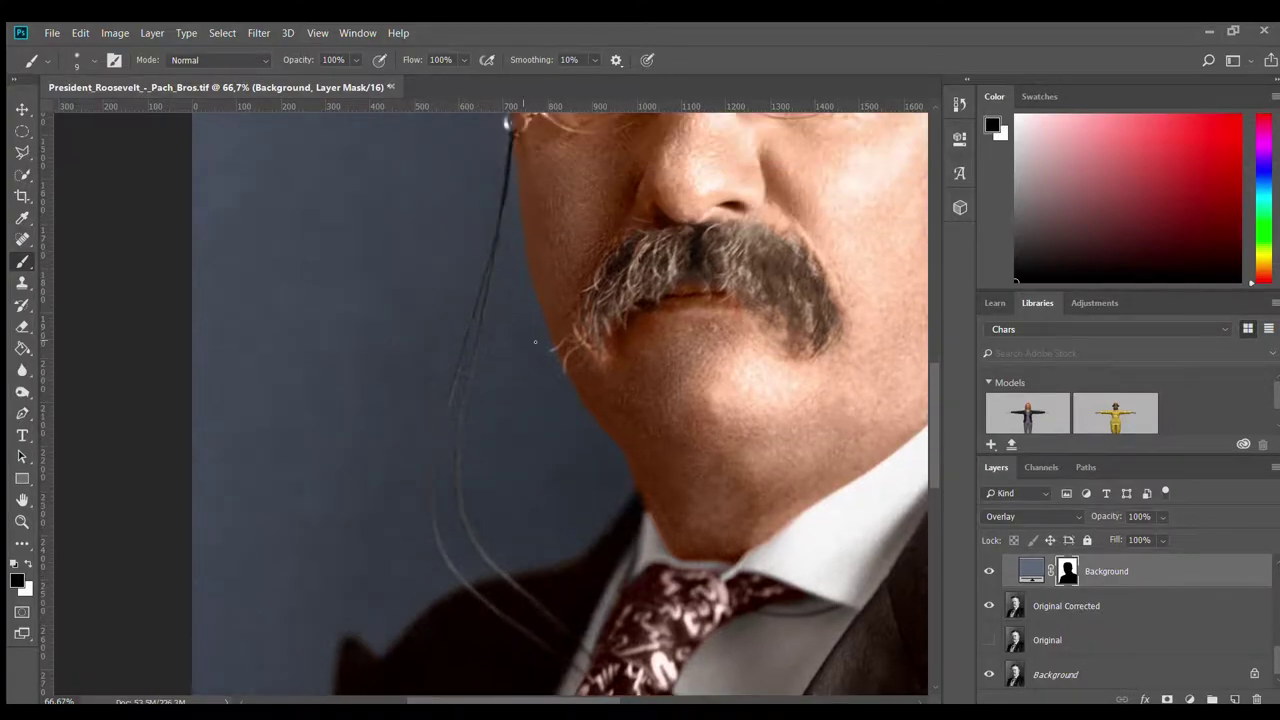
ctrl+click(1067, 571)
Add a dark Solid Color fill layer named Strings from the background mask selection
click(1055, 672)
click(1167, 699)
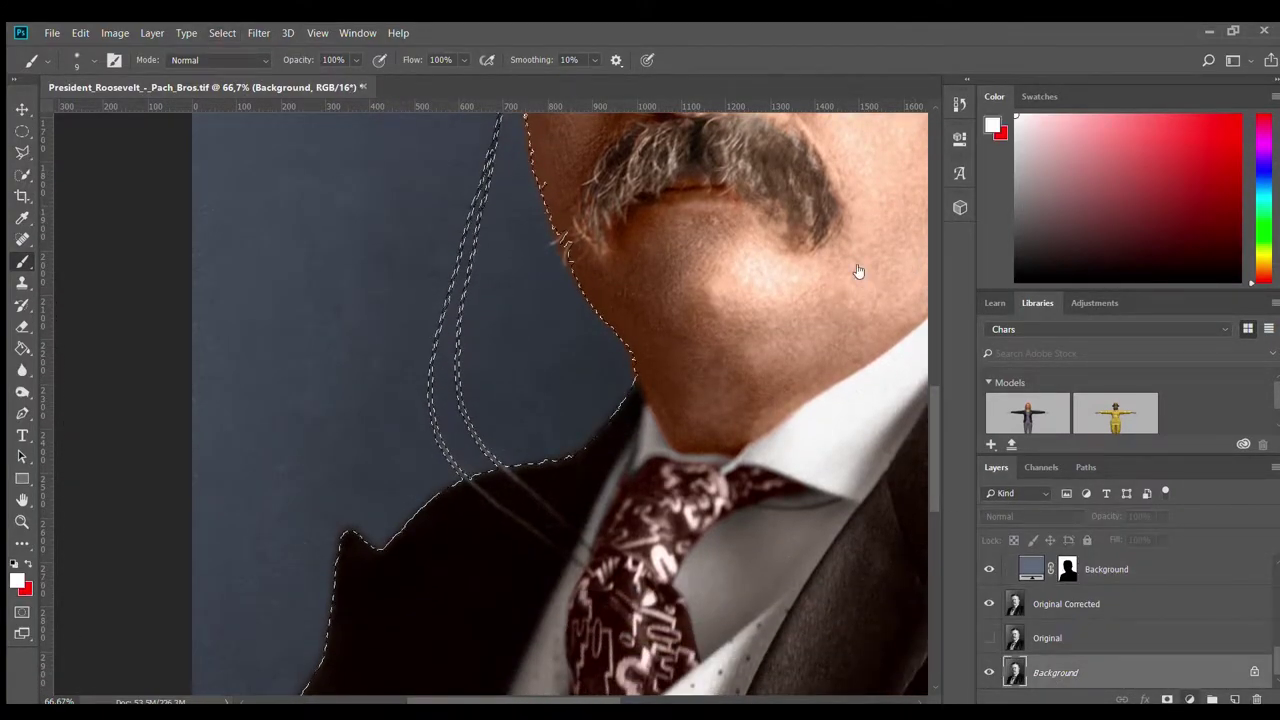
key(Return)
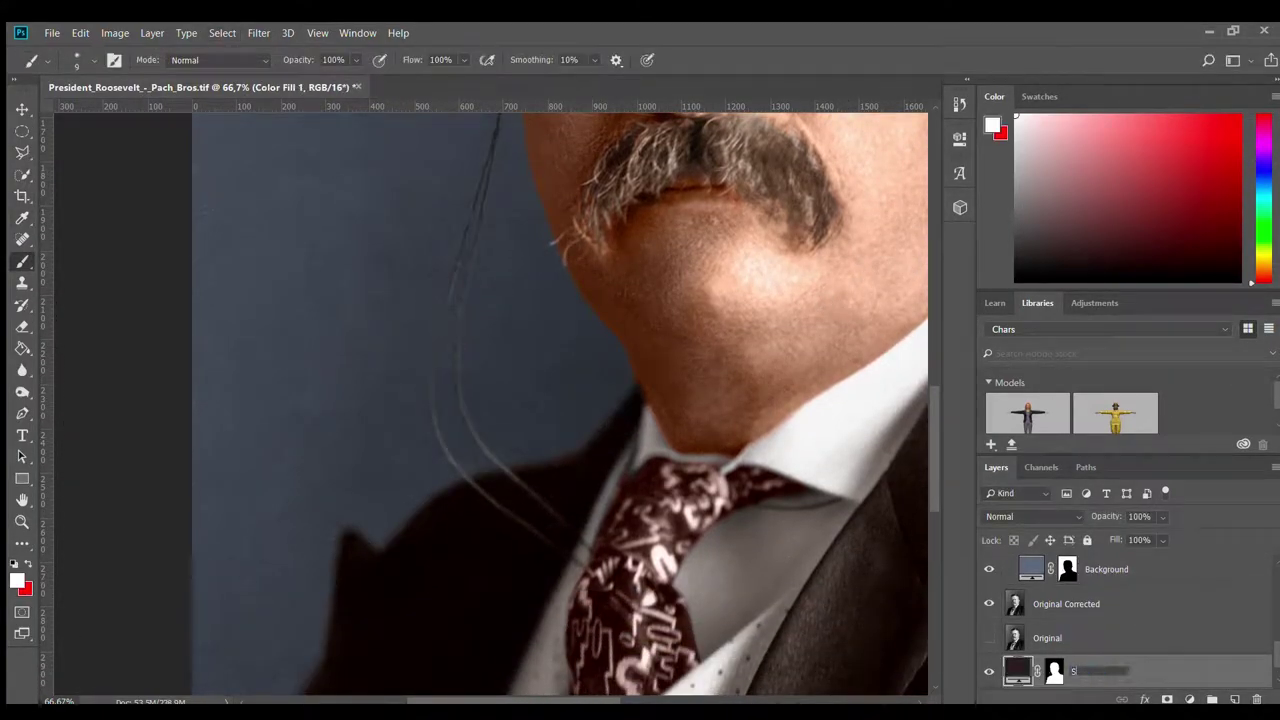
text(trings)
key(Return)
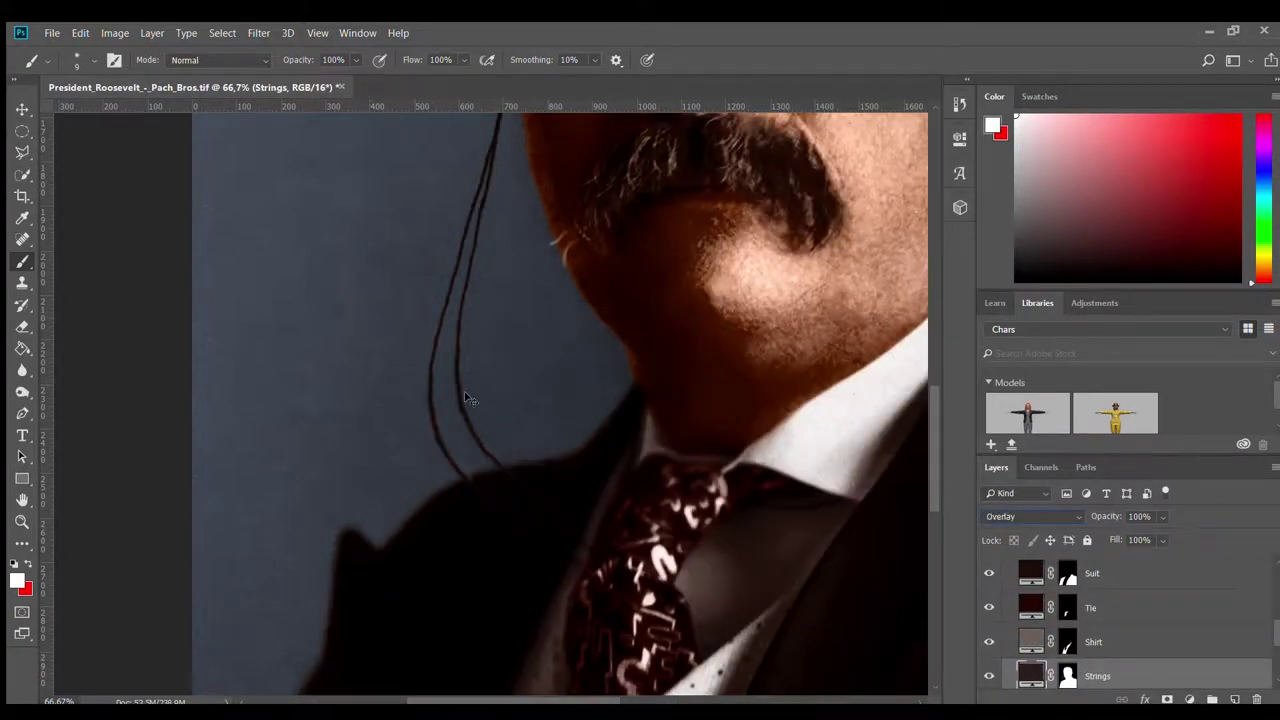
Outline the eyeglass cords with the Polygonal Lasso and paint them into the Strings mask
key(l)
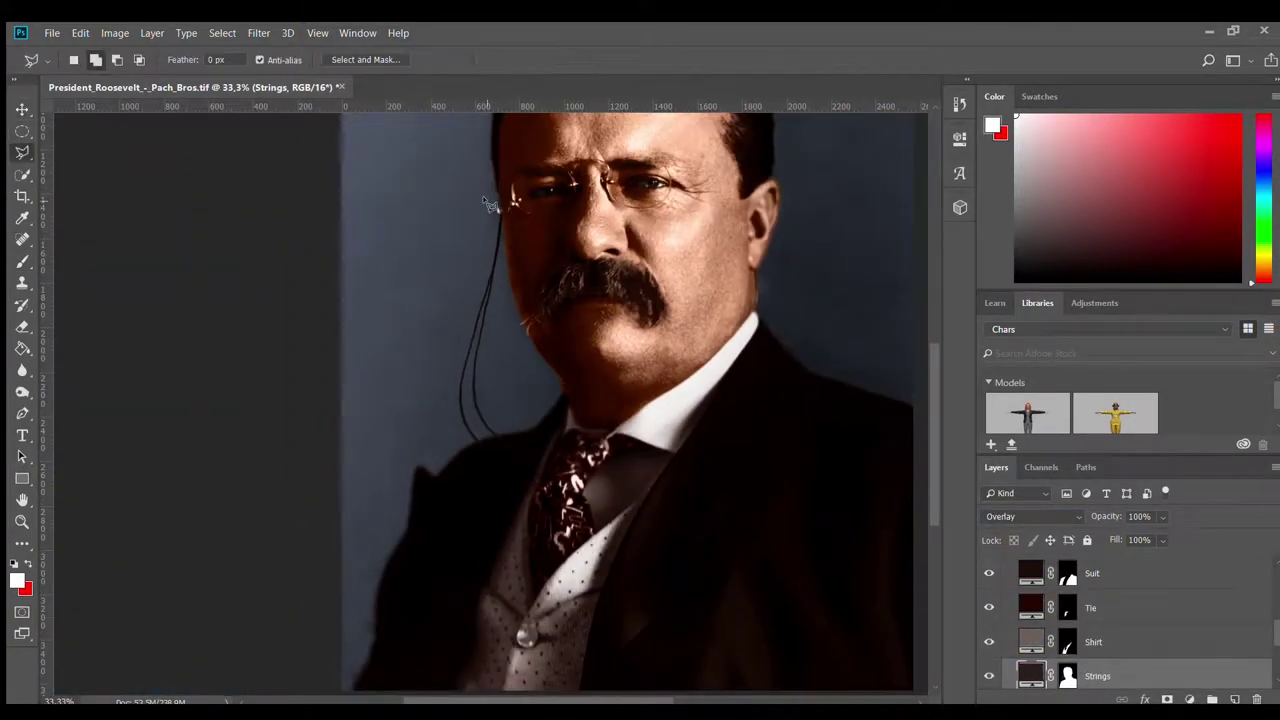
click(505, 206)
click(242, 221)
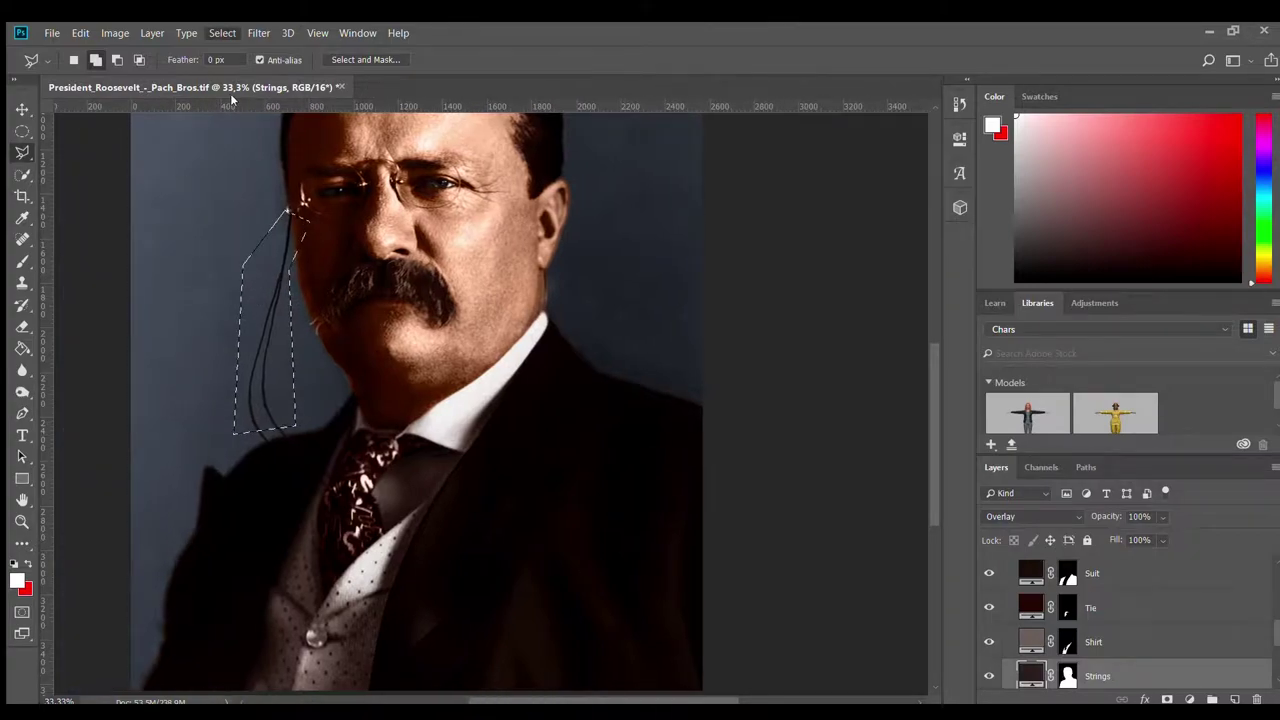
click(365, 441)
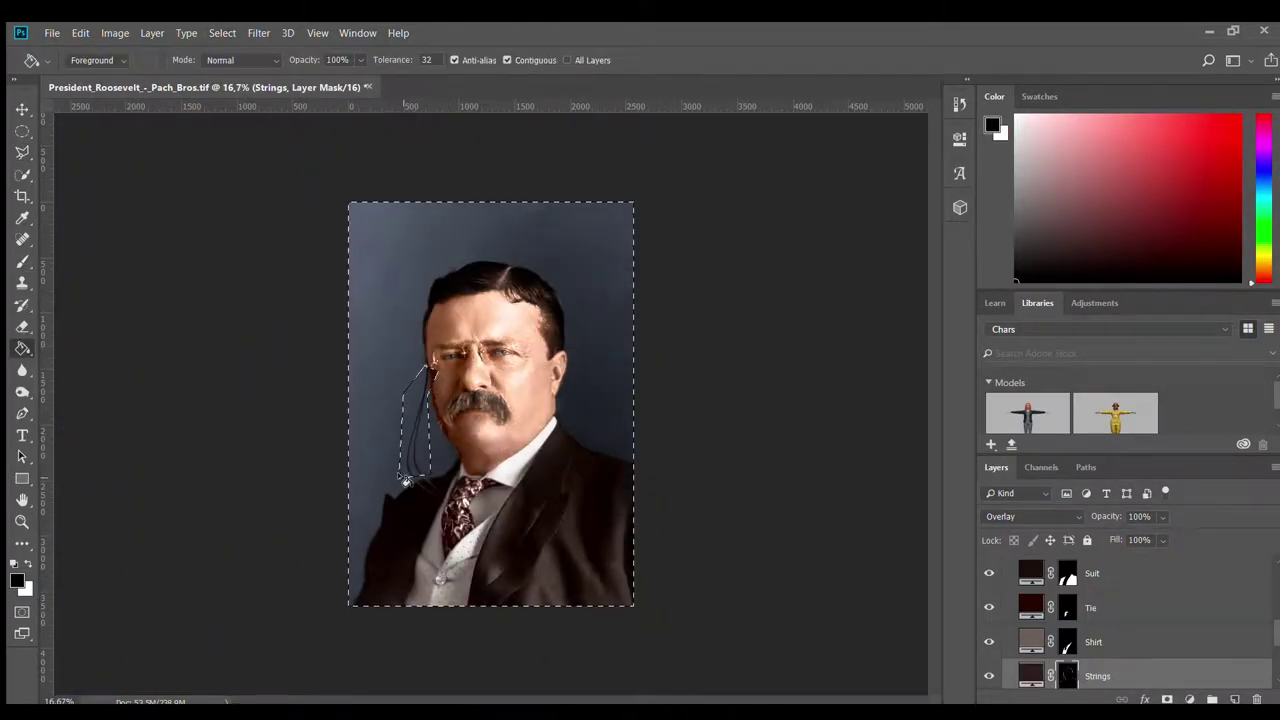
key(ctrl+z)
key(b)
drag(662, 645, 357, 470)
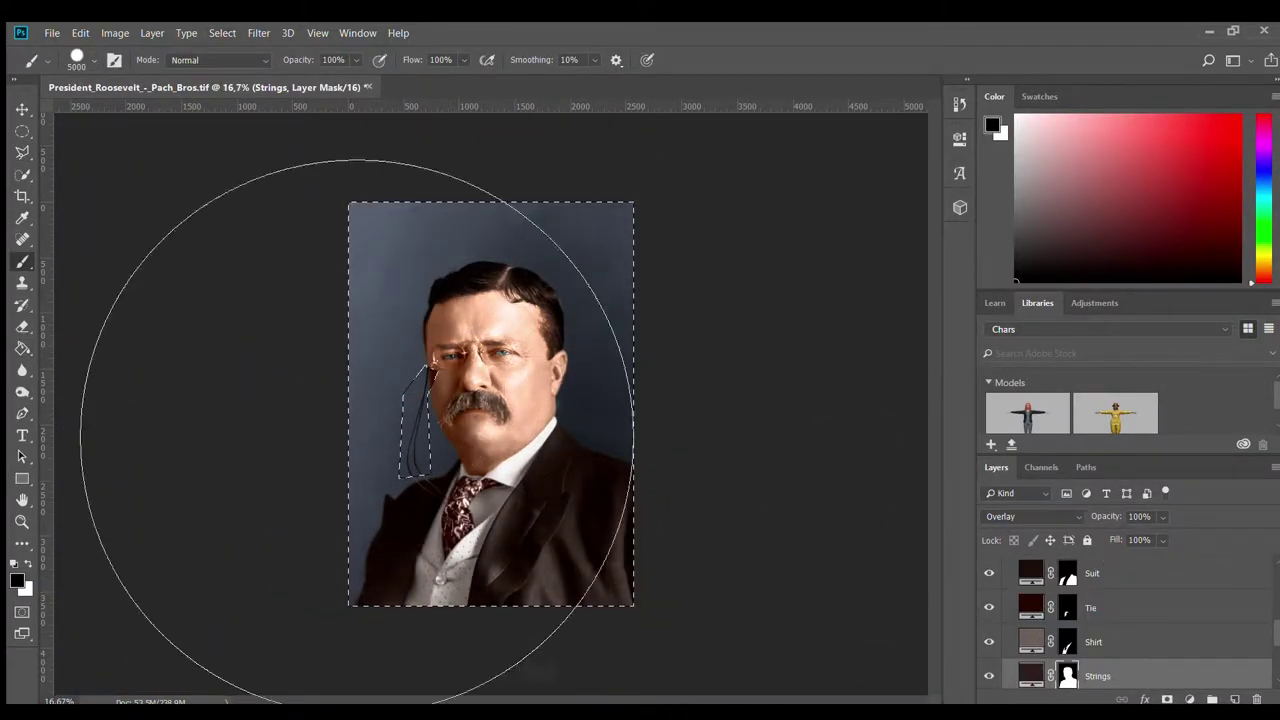
key(m)
key(ctrl+d)
key(ctrl+plus)
key(ctrl+plus)
key(ctrl+plus)
key(ctrl+plus)
key(ctrl+plus)
key(ctrl+plus)
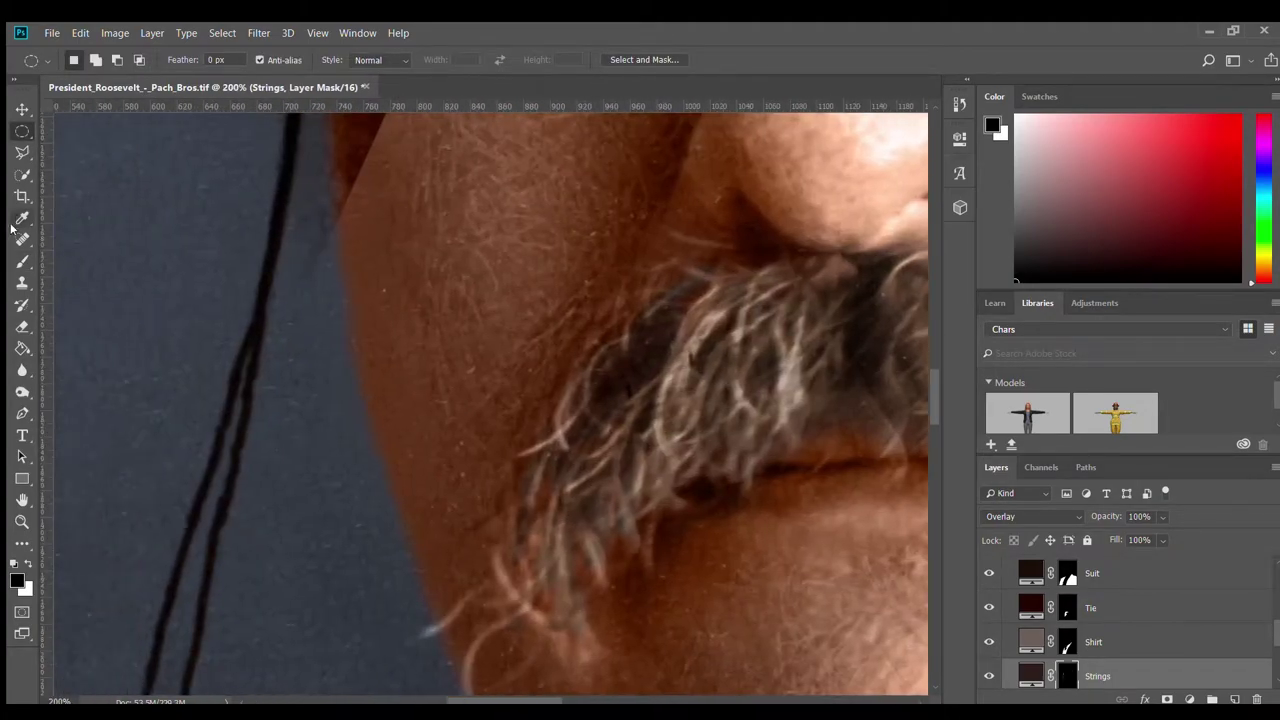
Refine the Strings mask with a small brush along the lower cord ends and broken left section
key(b)
scroll(329, 251, up, 2)
scroll(394, 391, up, 2)
scroll(413, 402, up, 1)
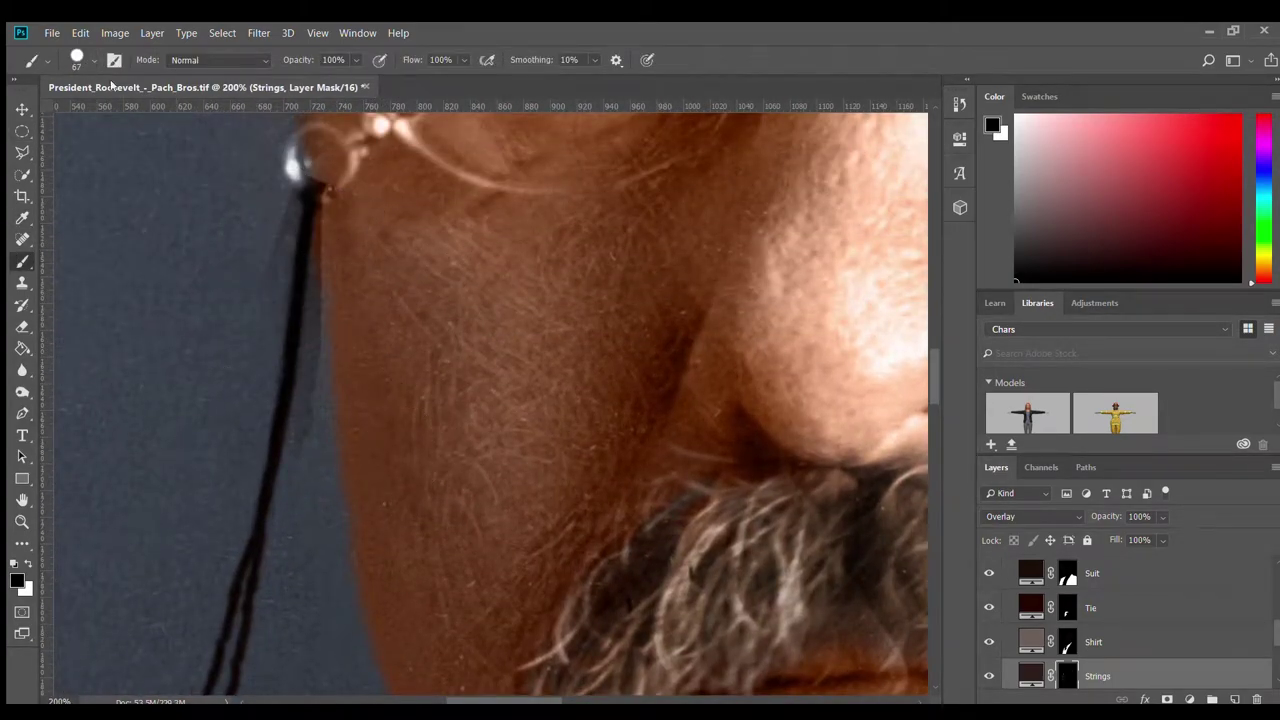
key(bracketleft)
key(bracketleft)
key(bracketleft)
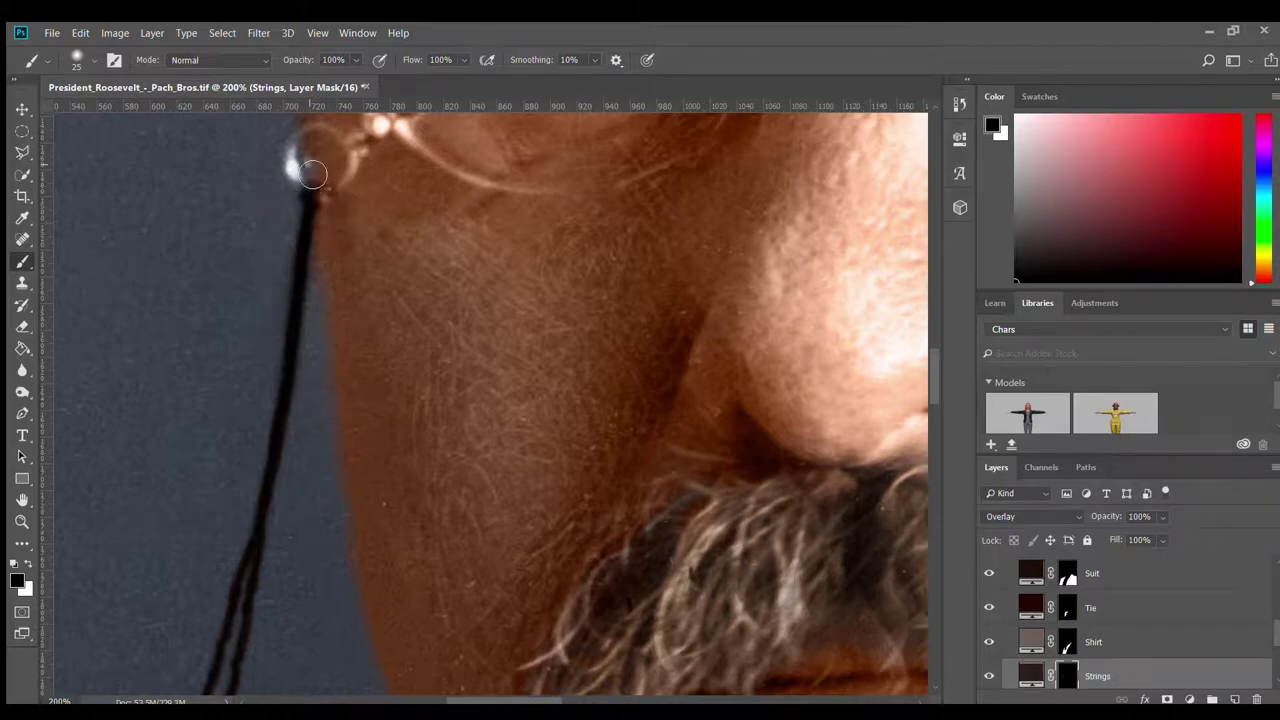
drag(312, 174, 285, 497)
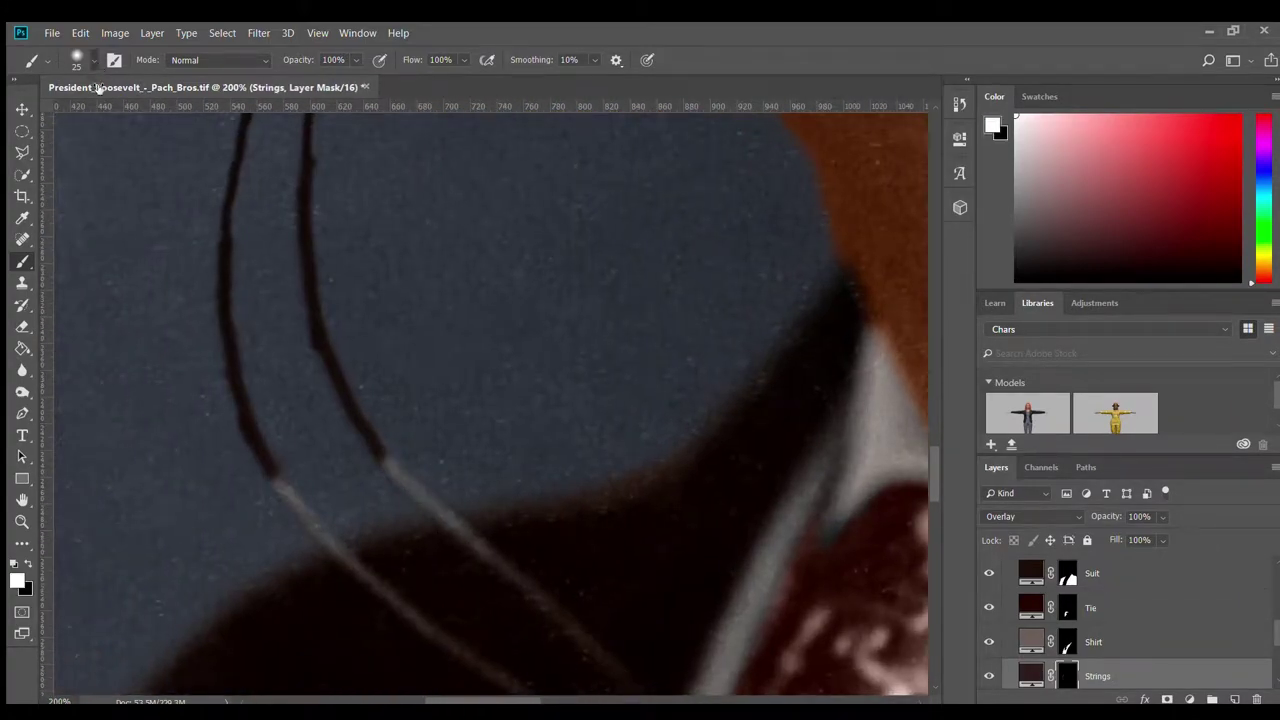
drag(287, 482, 262, 449)
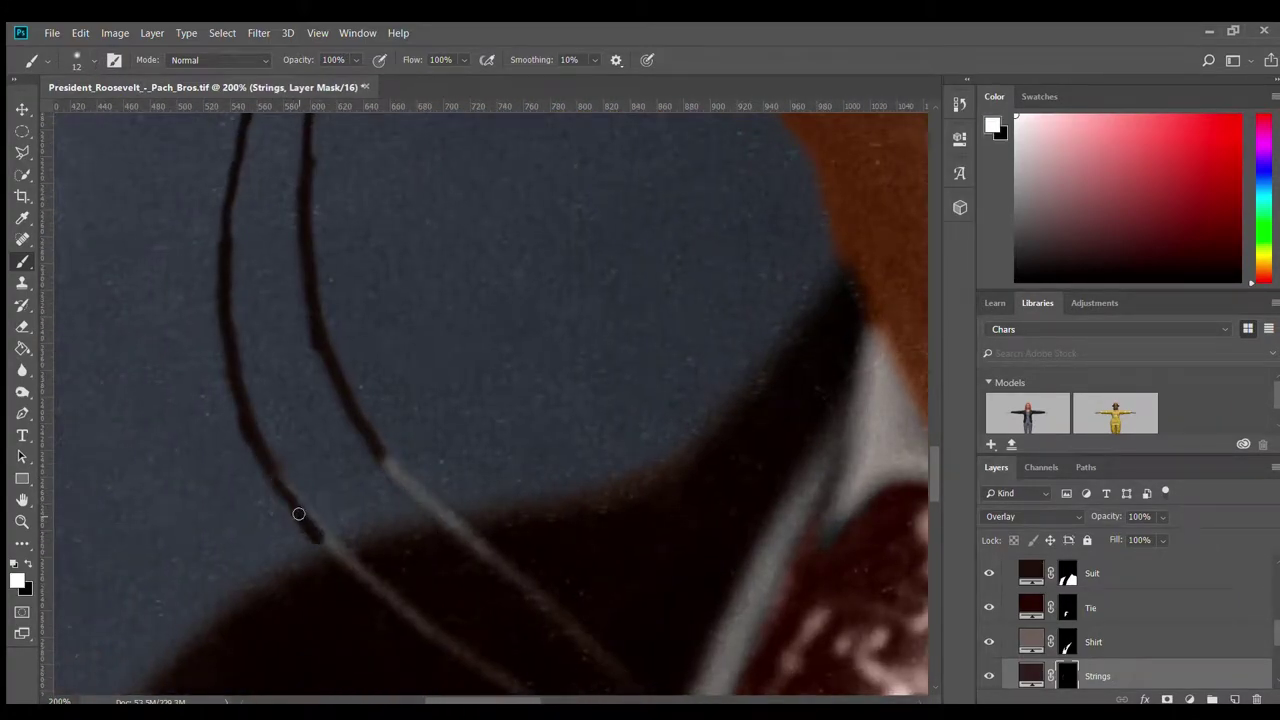
scroll(517, 594, down, 2)
key(ctrl+plus)
scroll(397, 302, up, 1)
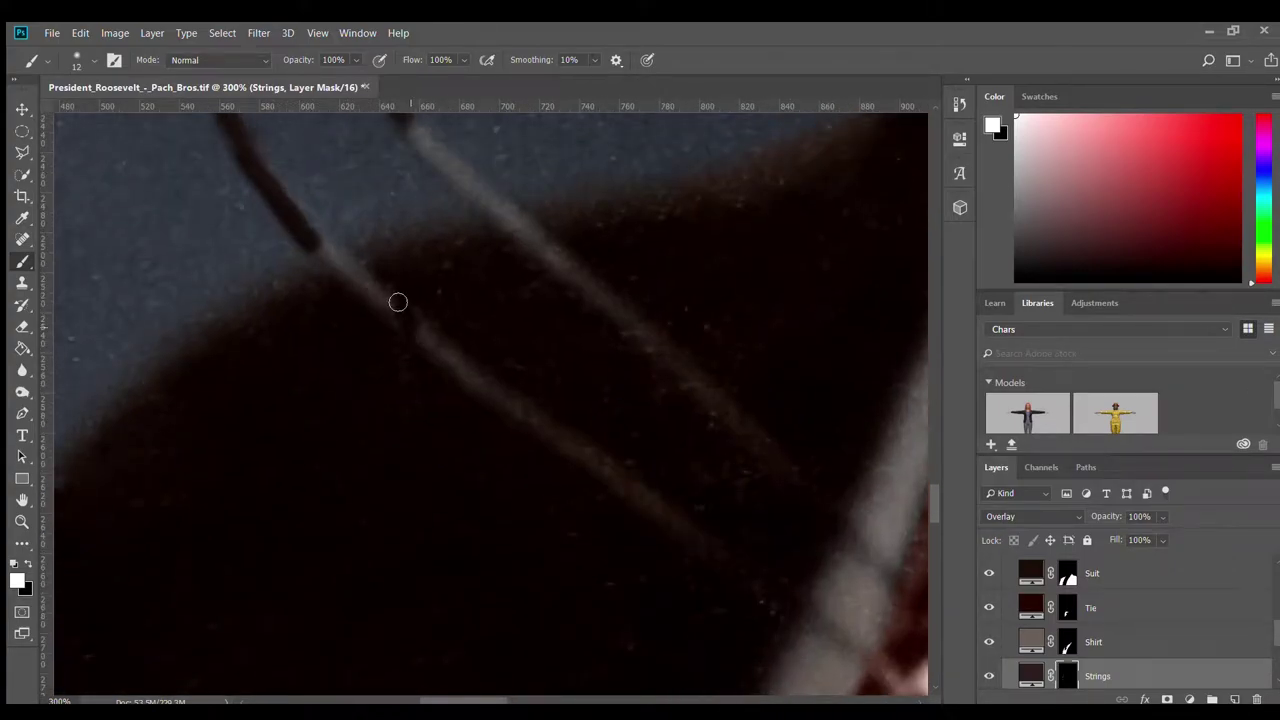
drag(320, 248, 445, 357)
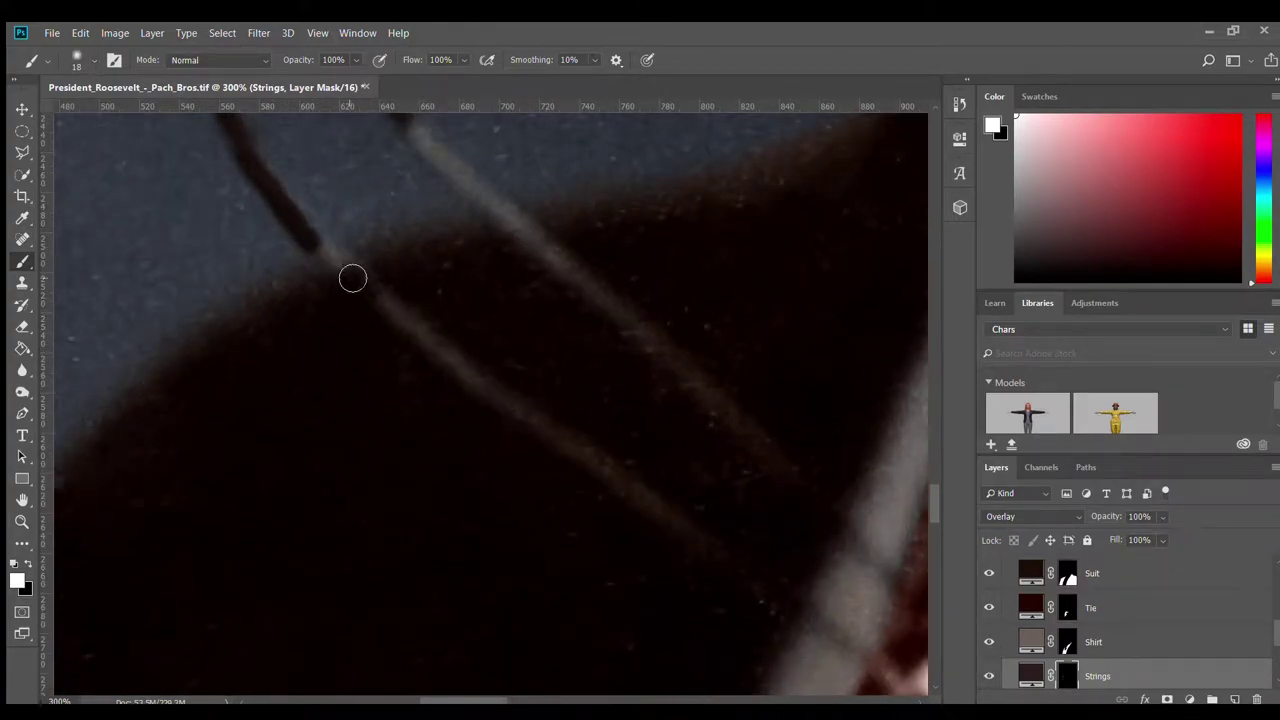
scroll(352, 277, up, 1)
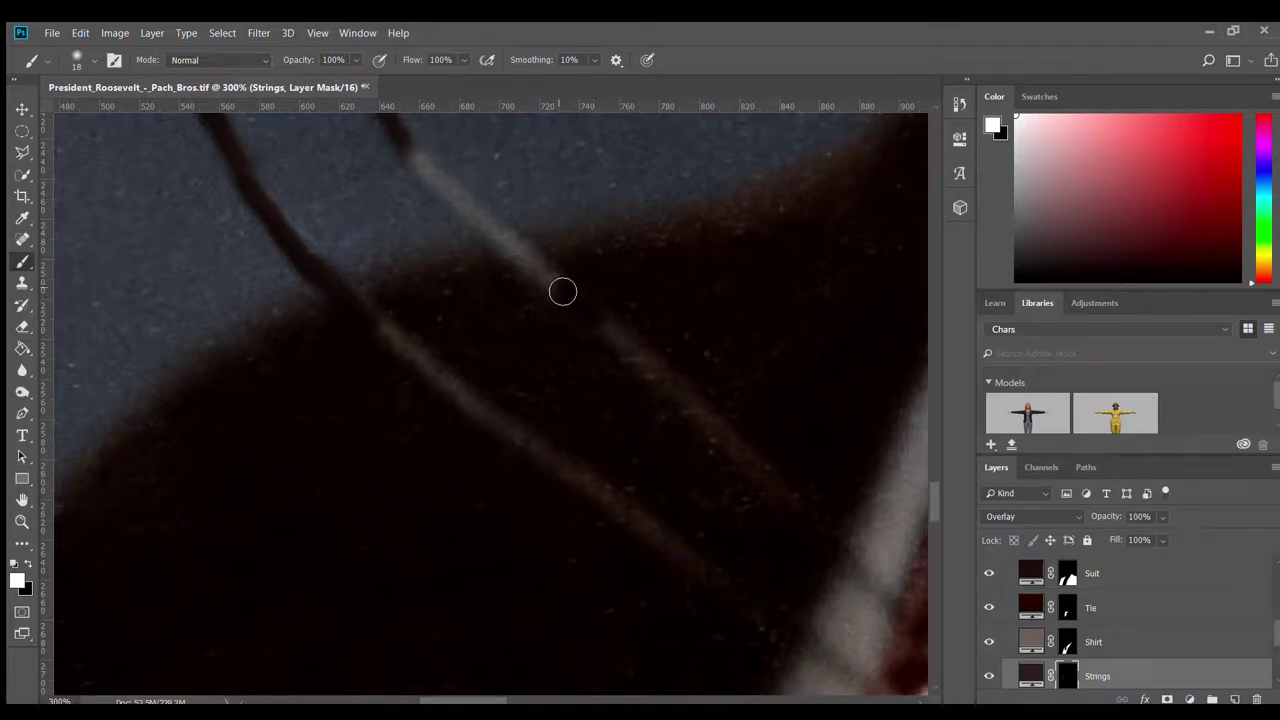
scroll(610, 500, right, 3)
scroll(610, 500, down, 1)
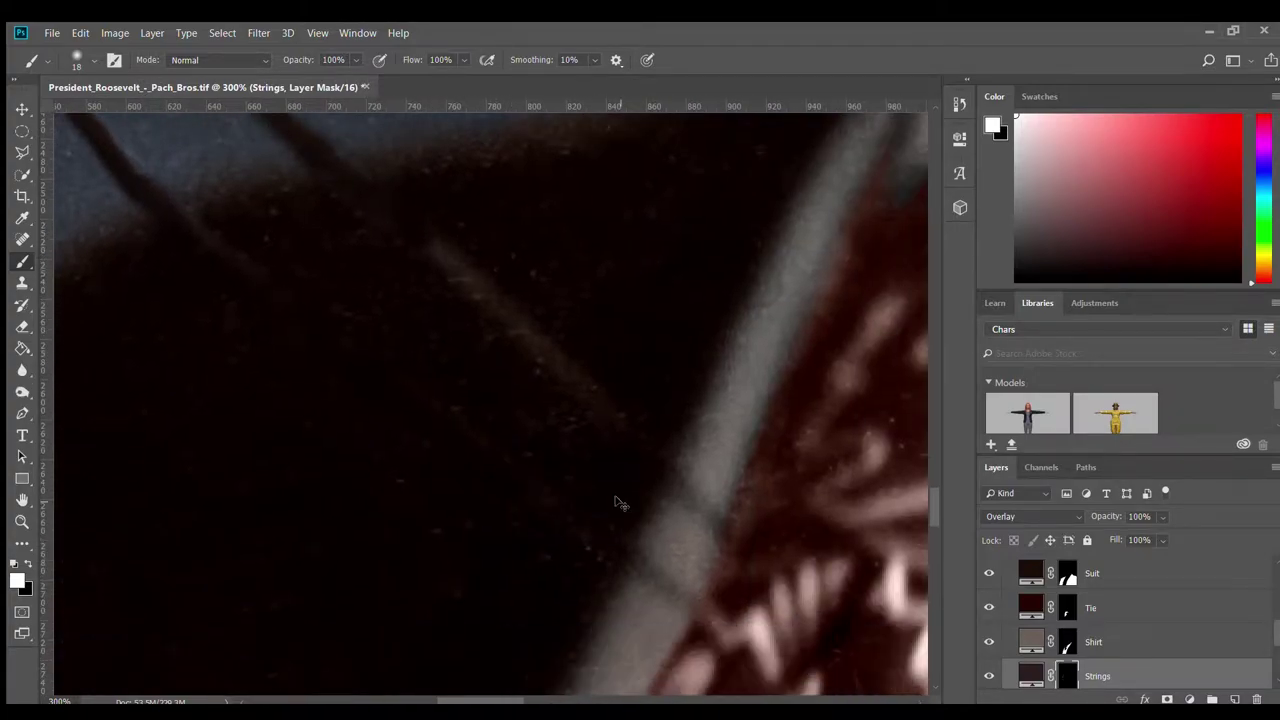
scroll(1020, 650, down, 2)
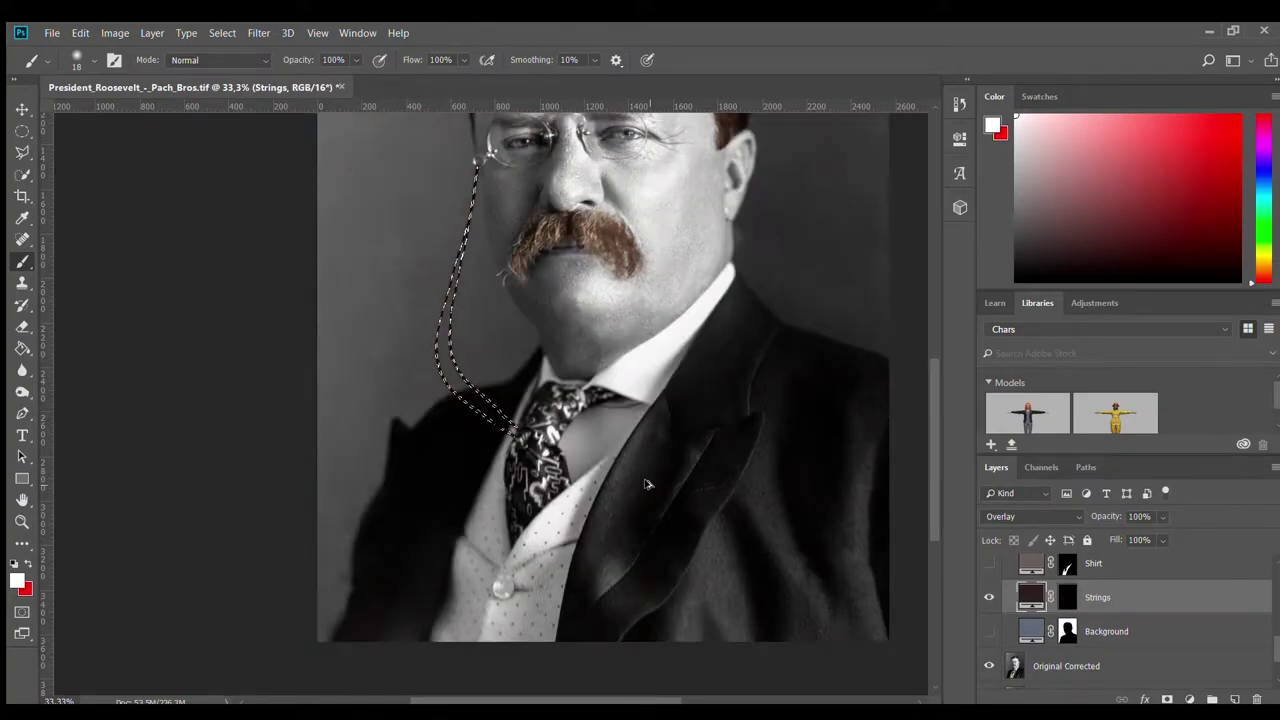
Blend Strings in Color, then Soft Light for grey cords, and show the blue Background again
key(ctrl+d)
key(i)
key(m)
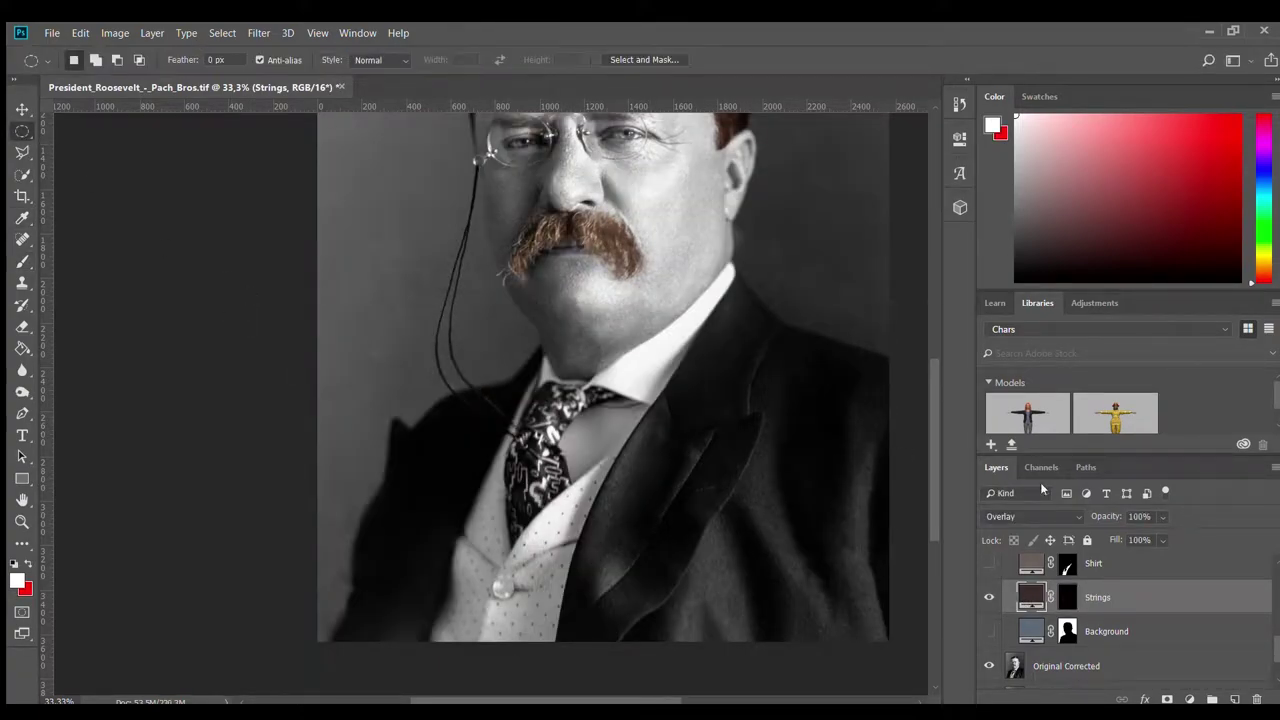
key(ctrl+plus)
key(alt+shift+c)
key(i)
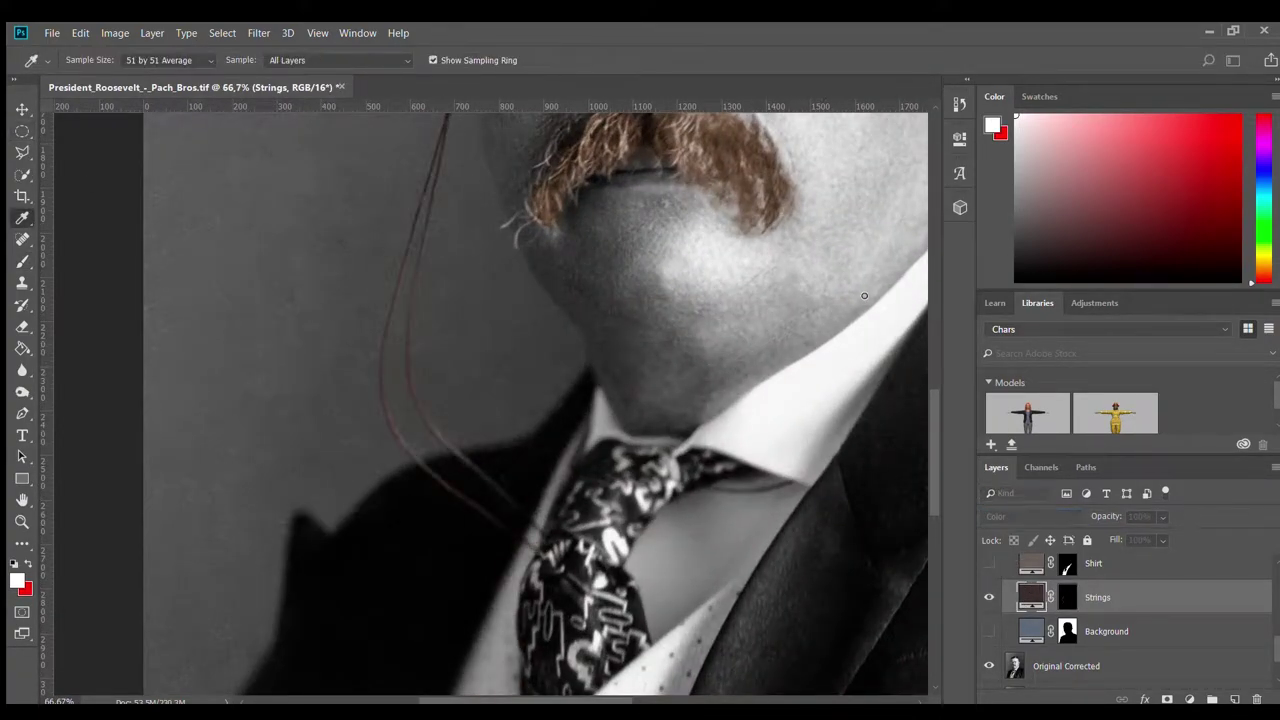
scroll(922, 405, down, 1)
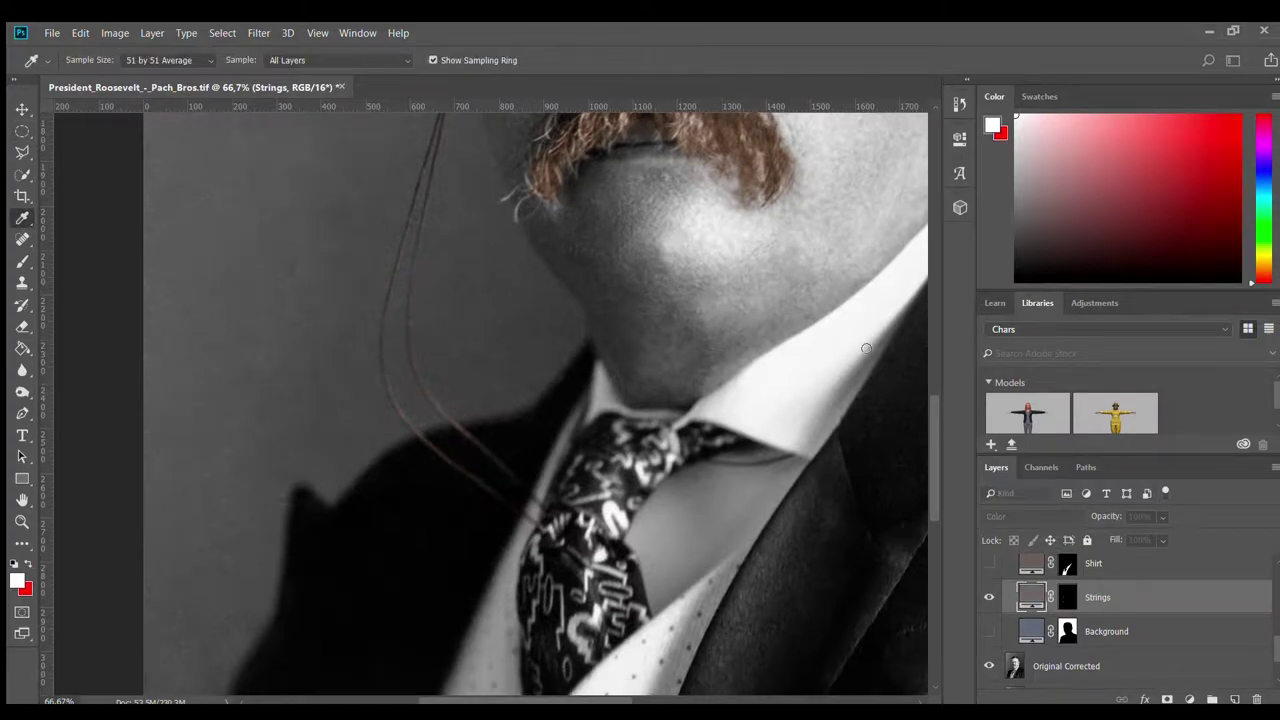
key(alt+shift+f)
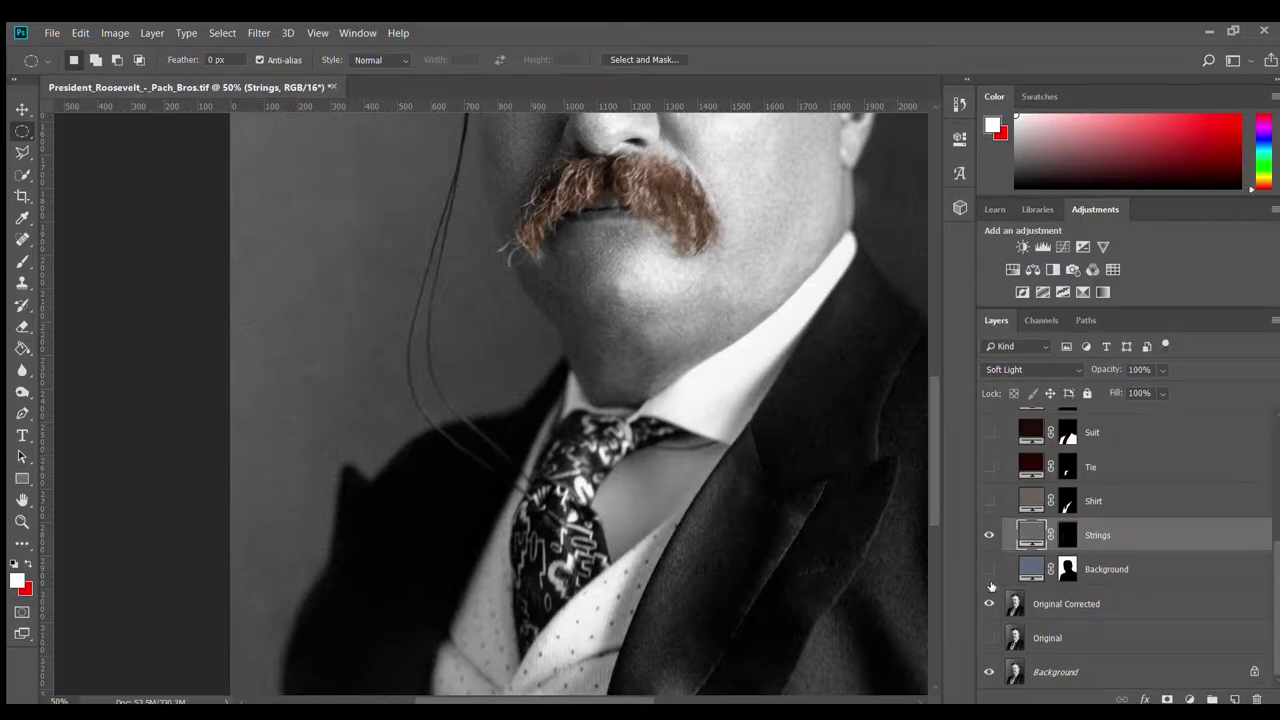
scroll(991, 585, up, 1)
click(989, 589)
scroll(486, 120, up, 1)
key(i)
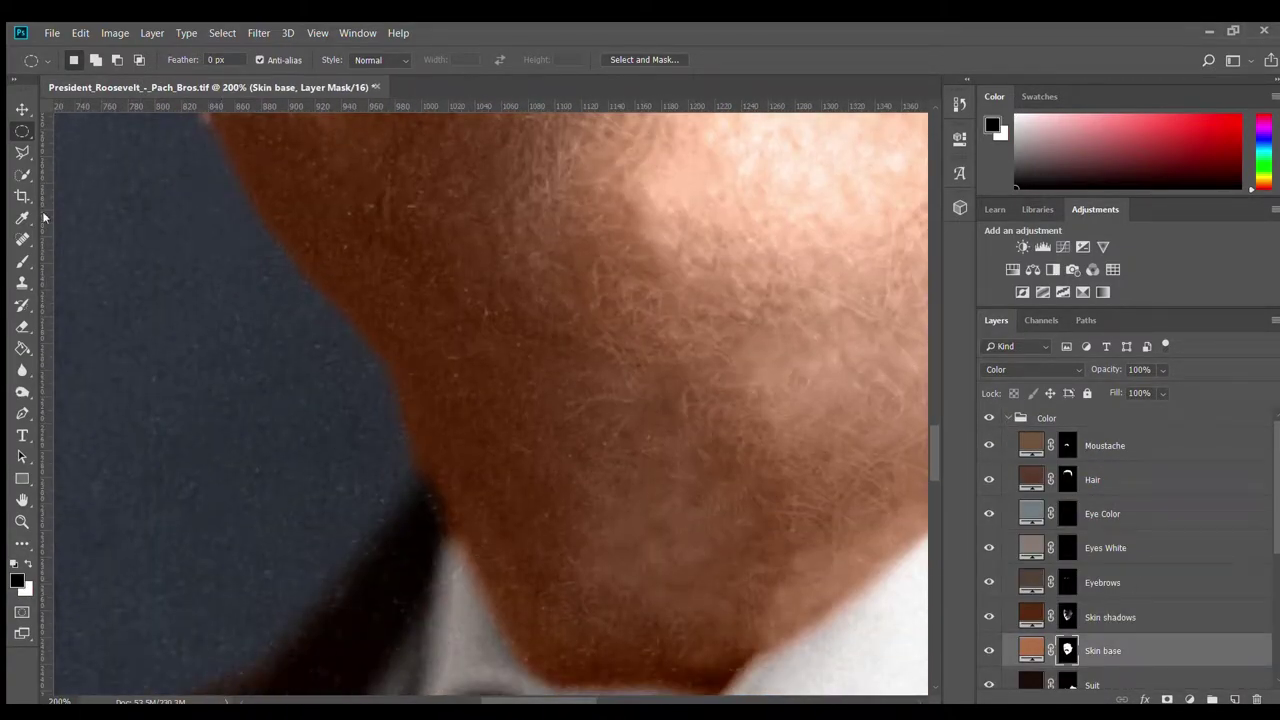
key(b)
scroll(75, 120, down, 1)
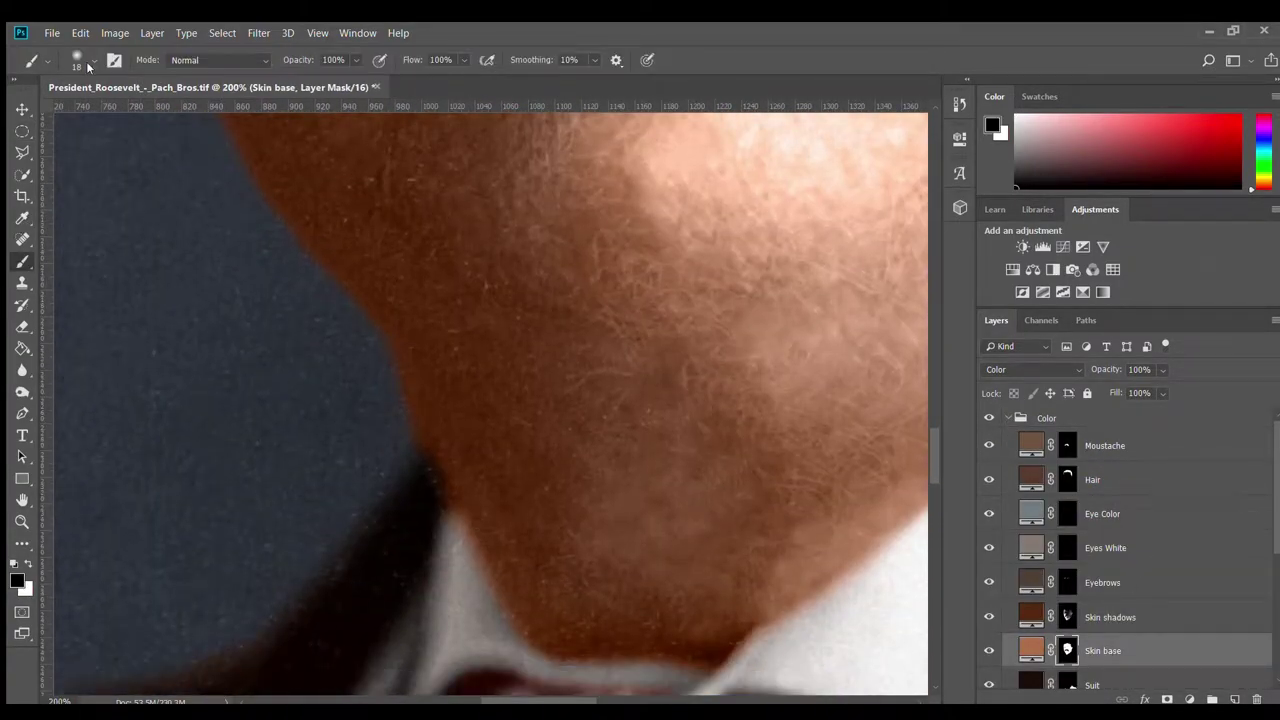
scroll(624, 596, down, 3)
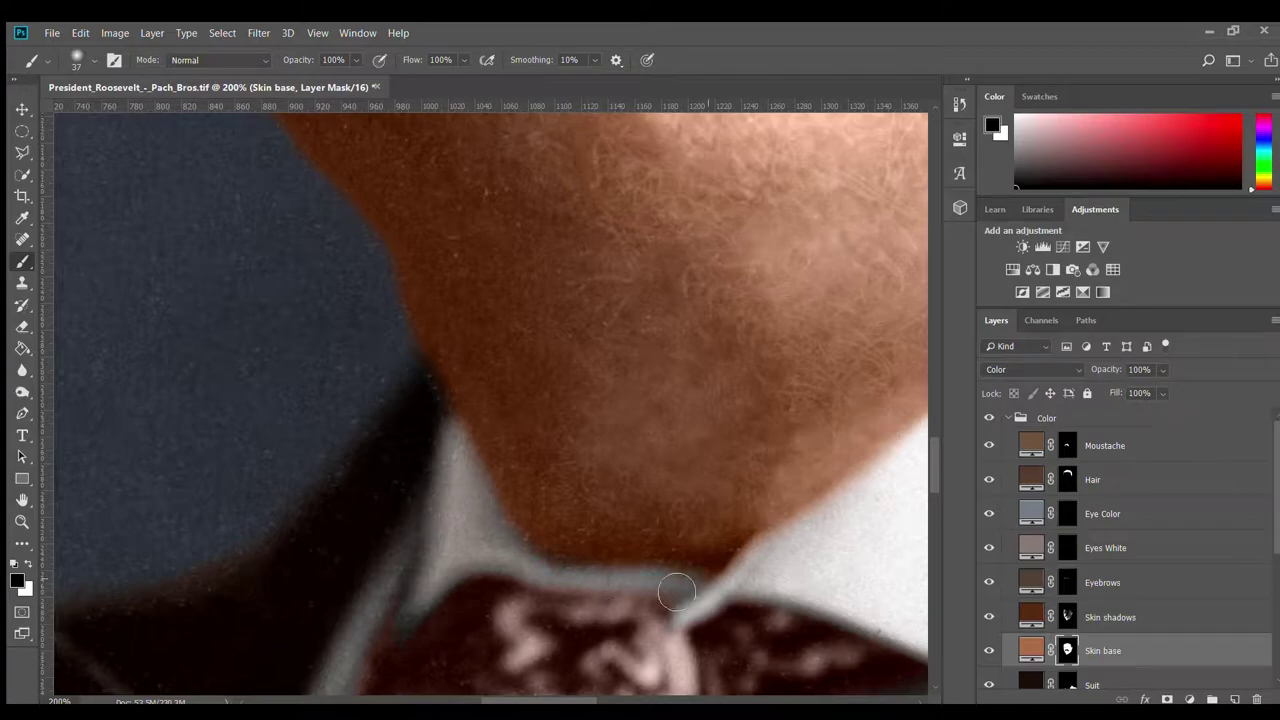
scroll(676, 592, right, 2)
scroll(620, 500, right, 2)
scroll(700, 400, right, 2)
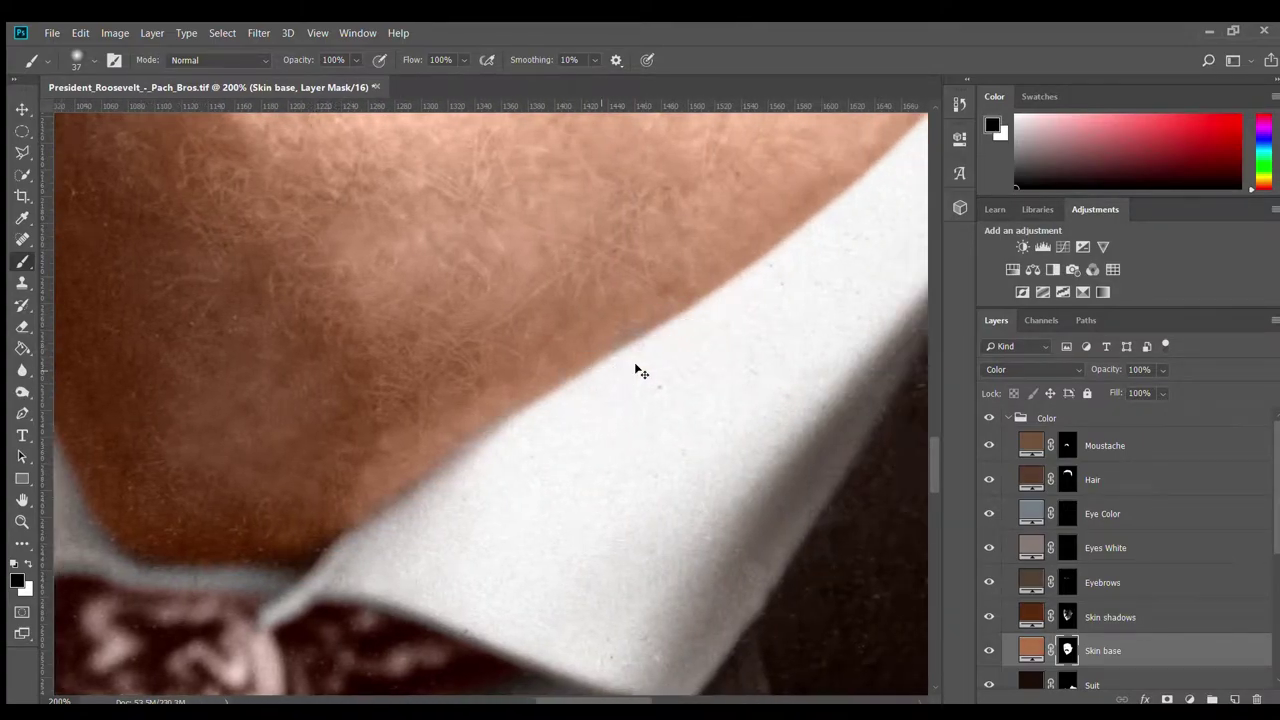
scroll(660, 330, down, 1)
scroll(720, 300, down, 1)
scroll(745, 280, down, 1)
scroll(700, 250, down, 1)
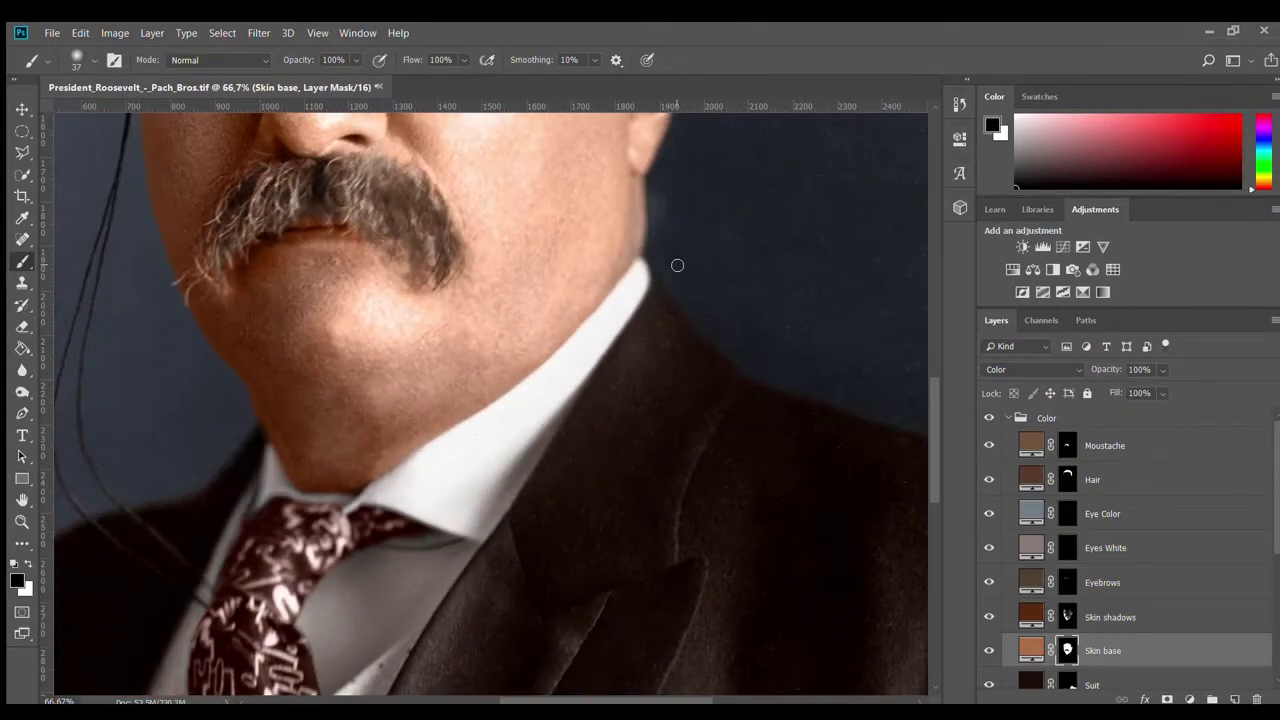
scroll(660, 290, down, 1)
scroll(630, 320, down, 1)
scroll(600, 350, down, 2)
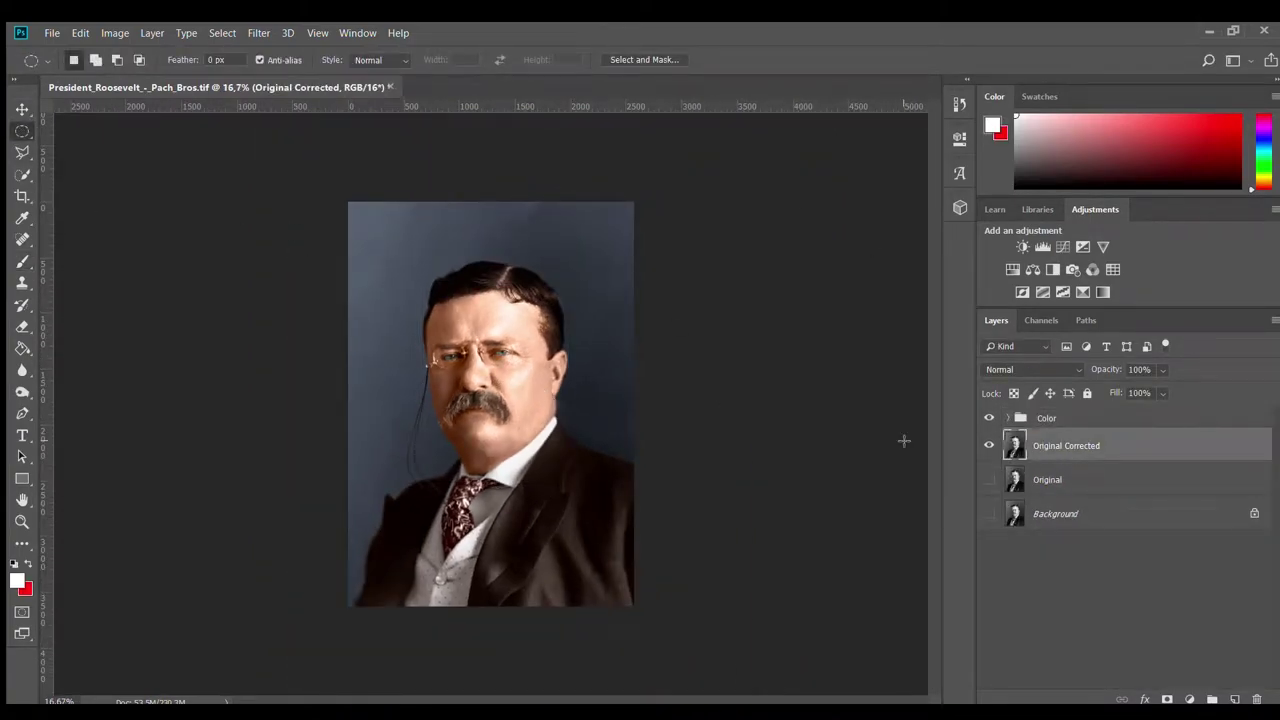
Zoom in on the eye and set a size-7 black brush at 19% opacity
key(ctrl+plus)
key(ctrl+plus)
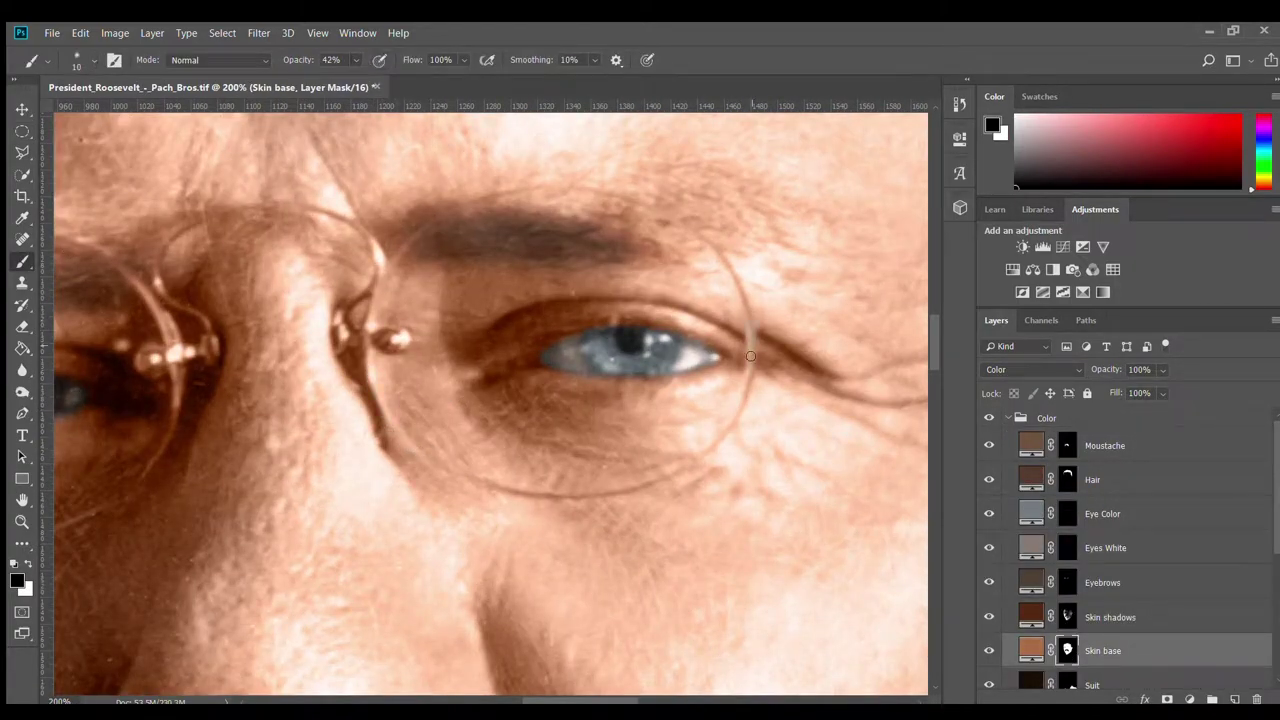
key(ctrl+plus)
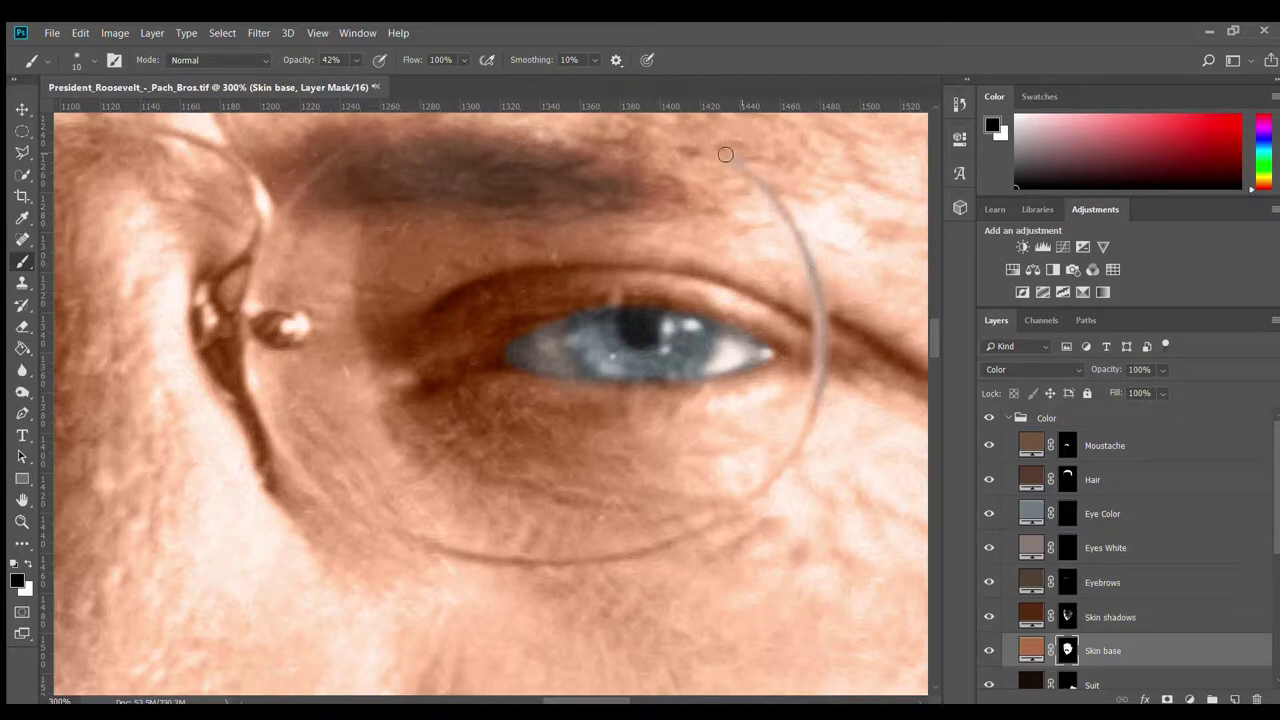
scroll(725, 154, up, 2)
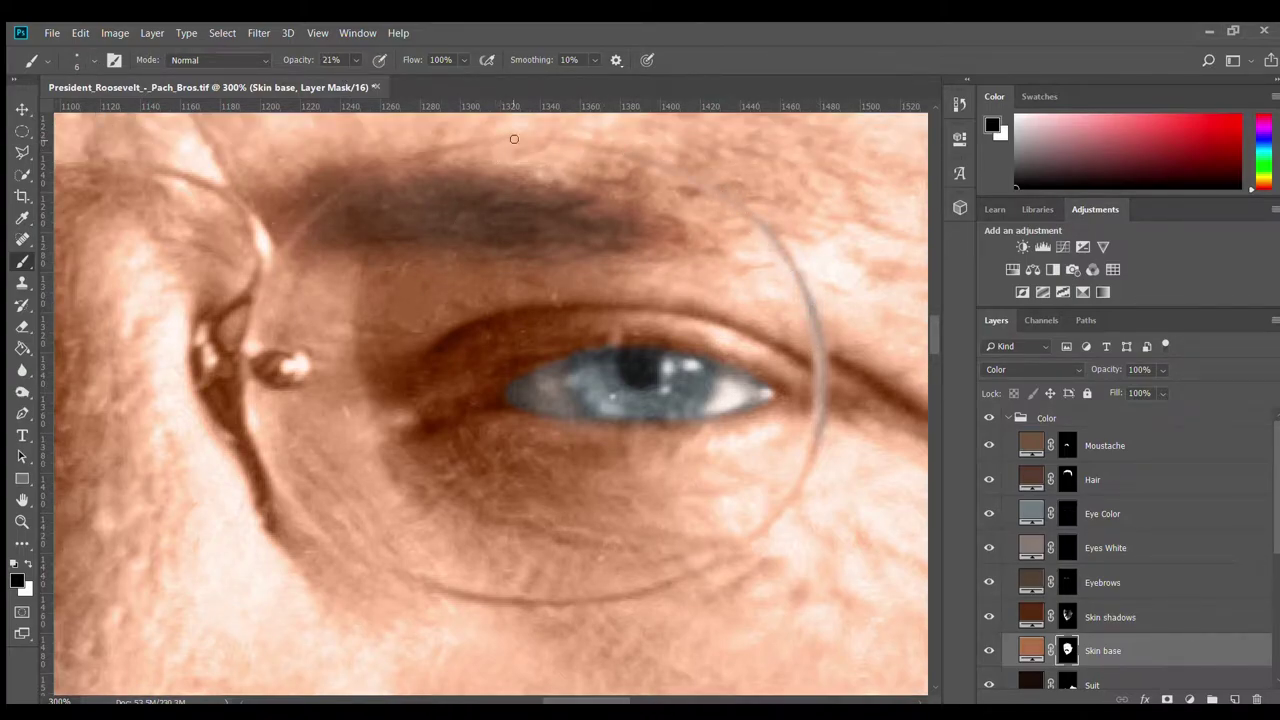
scroll(614, 157, up, 2)
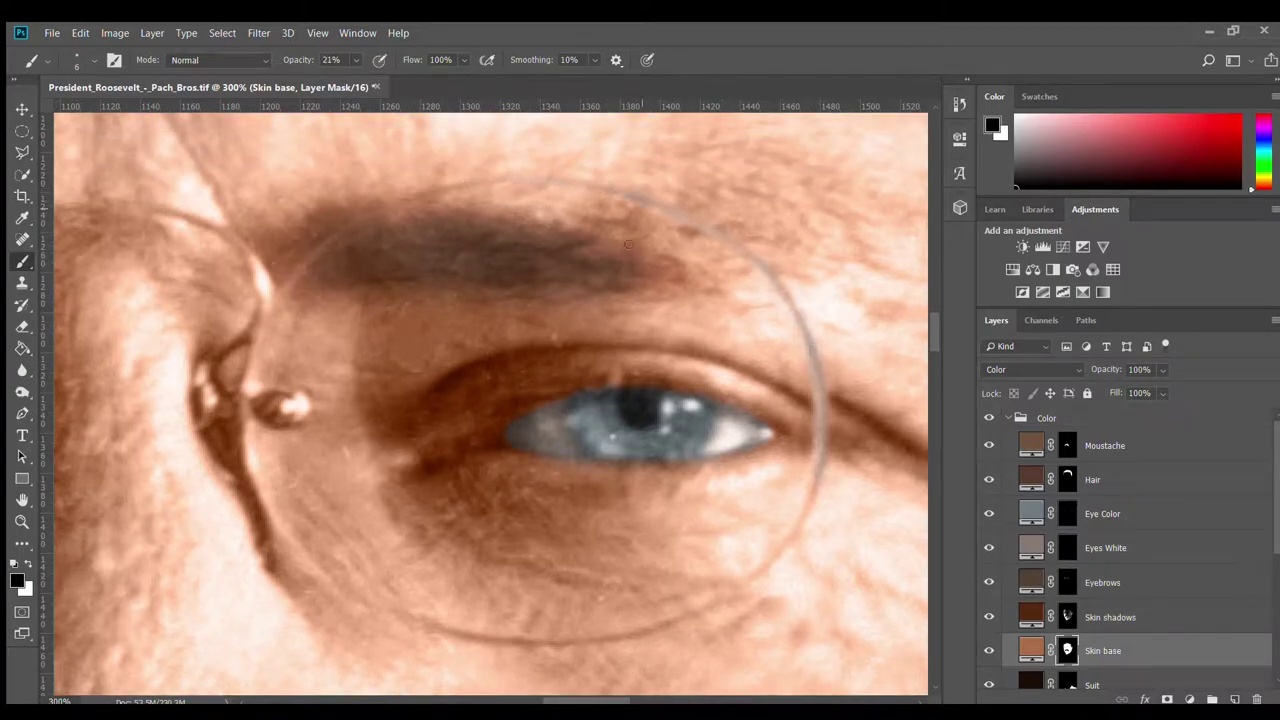
scroll(446, 187, up, 1)
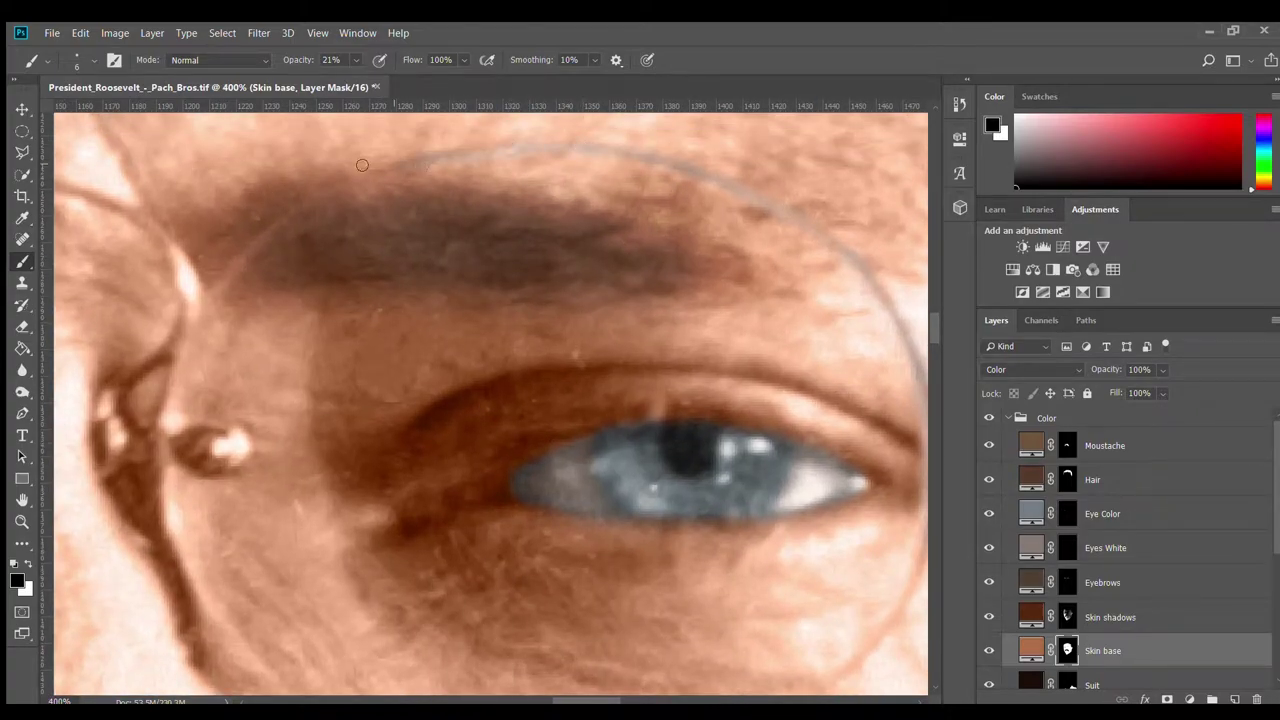
scroll(255, 243, down, 1)
scroll(134, 449, down, 5)
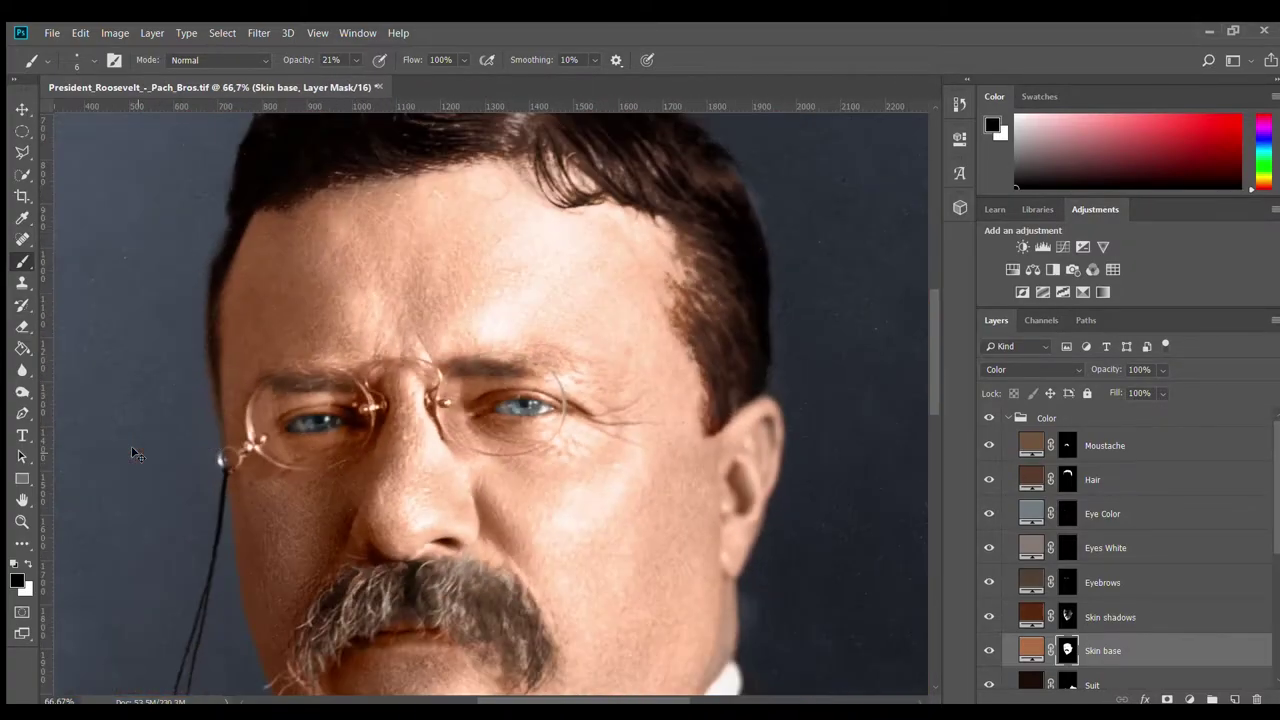
scroll(134, 449, up, 4)
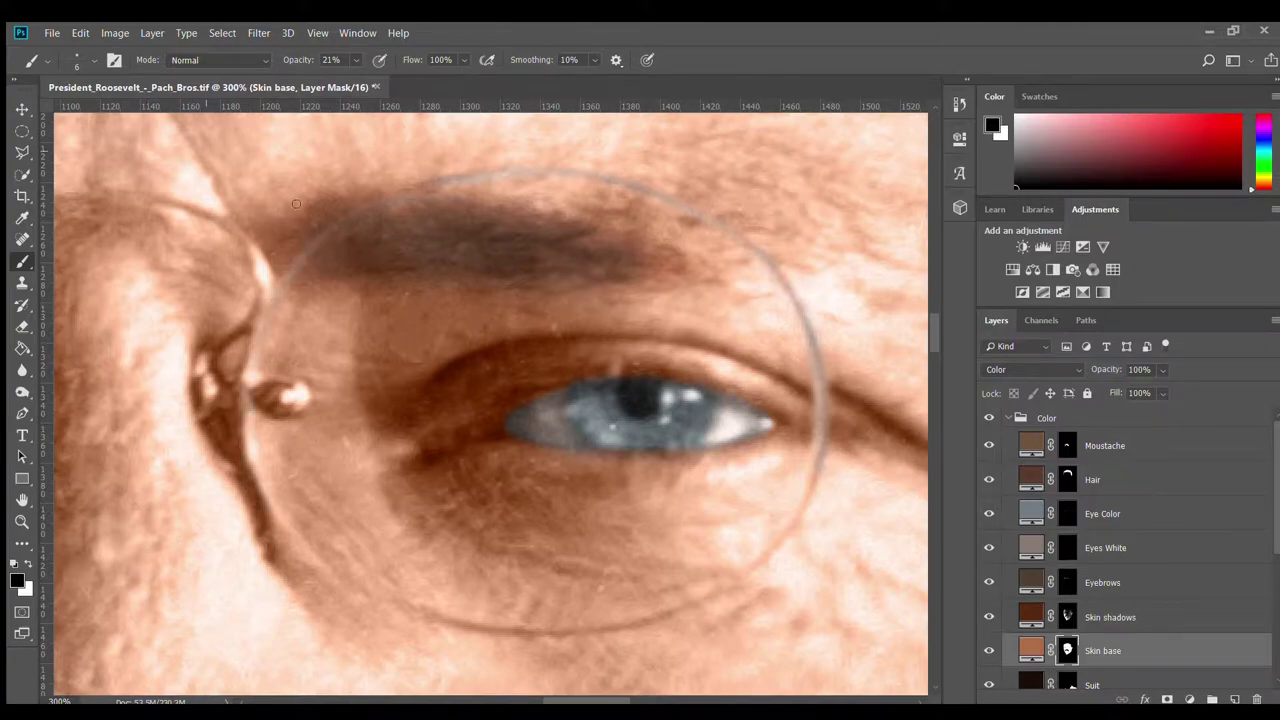
key(3)
key(3)
key(bracketright)
key(bracketright)
key(bracketright)
key(bracketleft)
key(bracketleft)
key(bracketleft)
key(1)
key(9)
Paint the skin tint off the glasses frame and nose pads at 17% opacity
scroll(454, 357, left, 3)
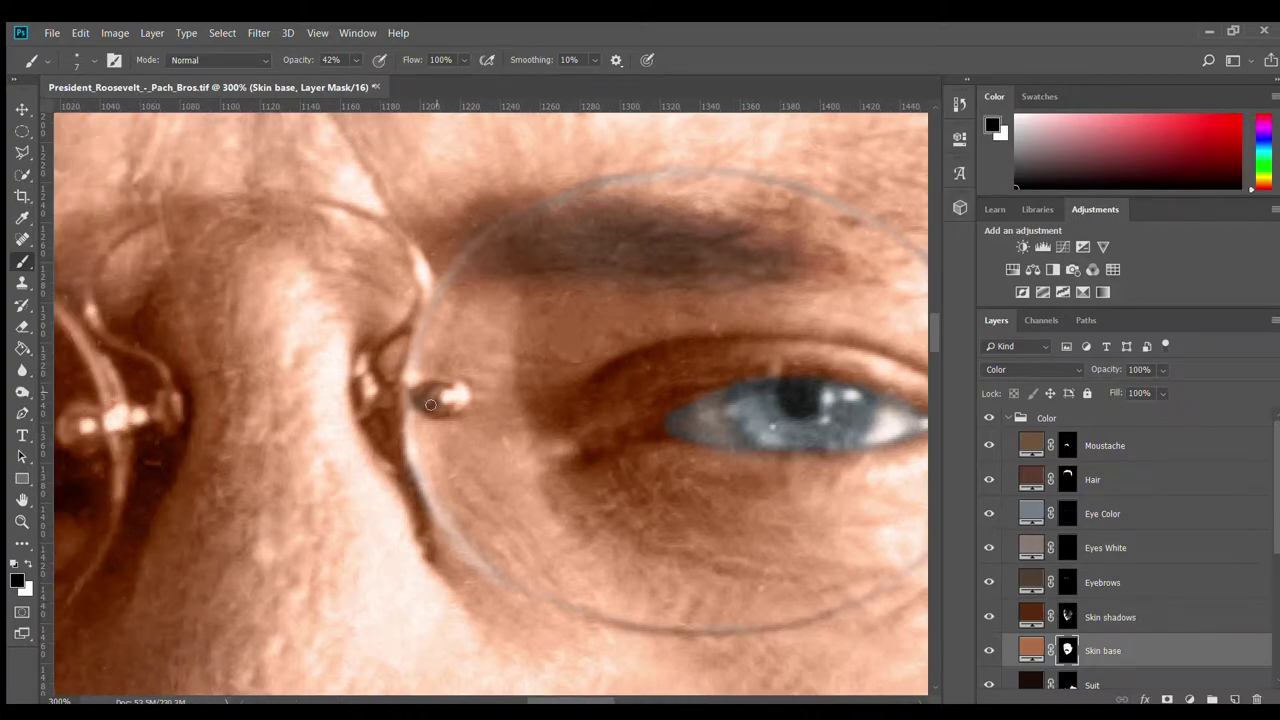
scroll(494, 482, down, 1)
key(4)
key(2)
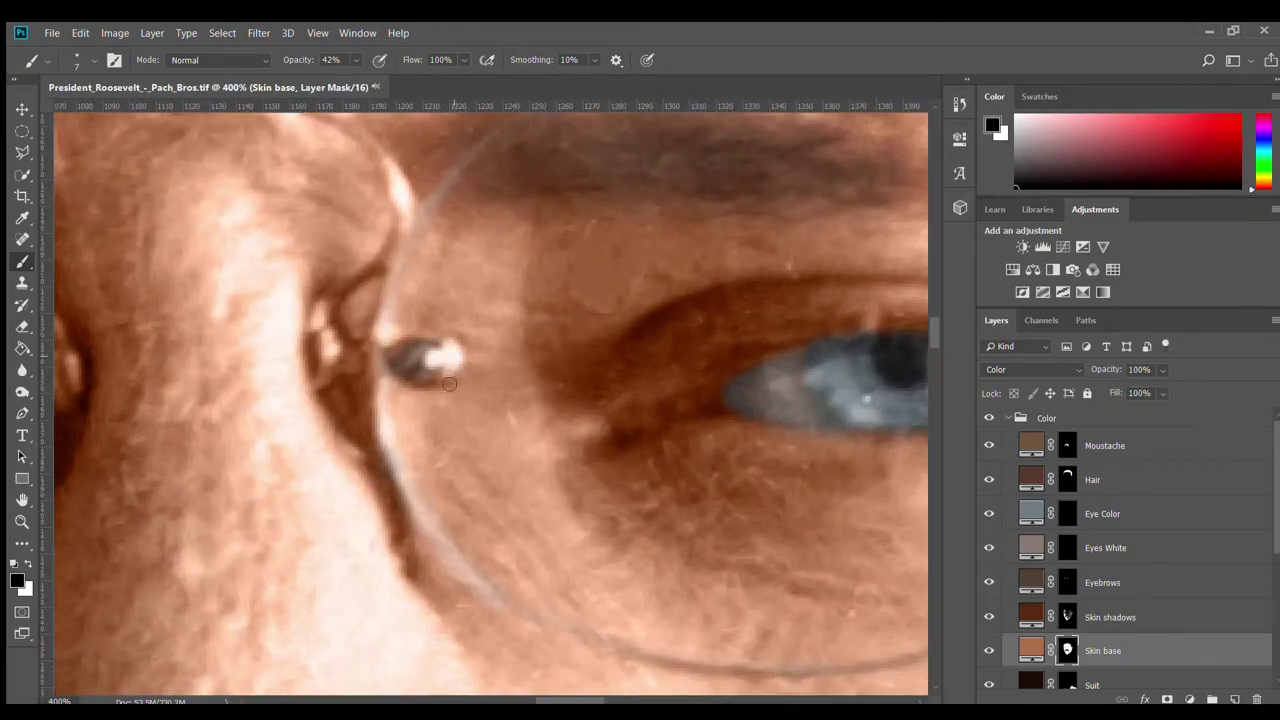
scroll(320, 443, up, 1)
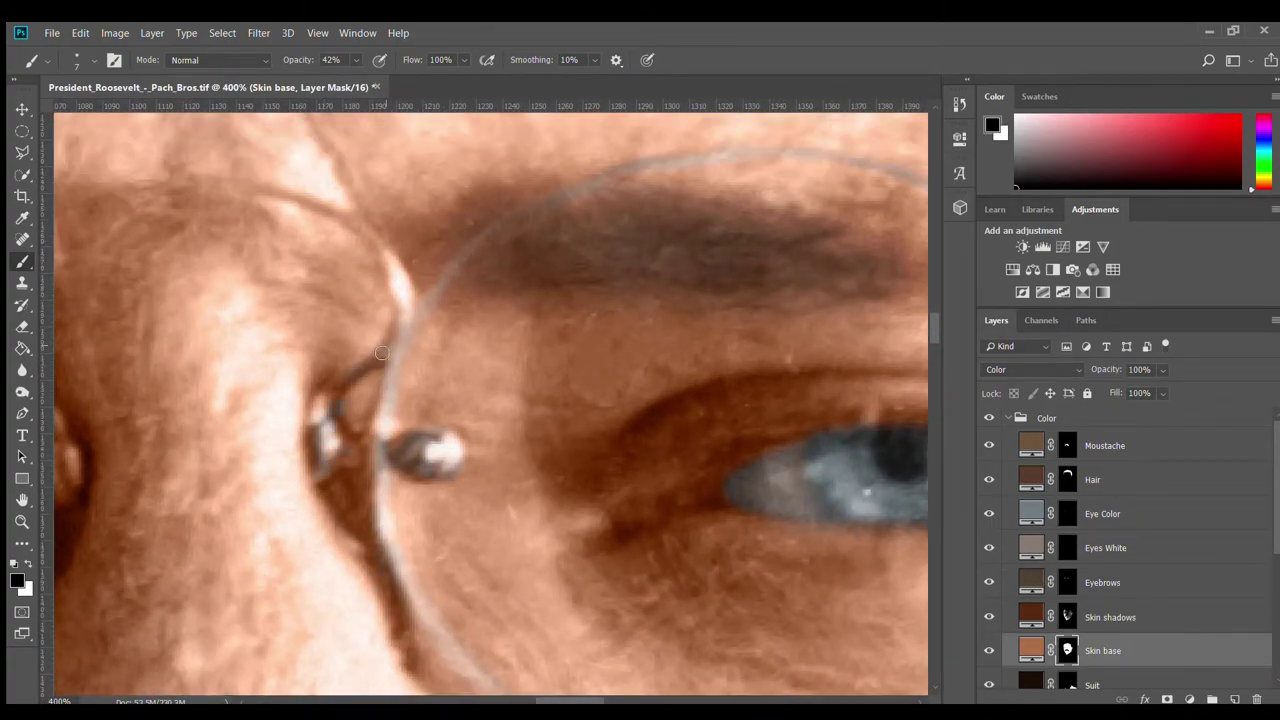
key(1)
key(7)
click(348, 463)
scroll(394, 259, down, 1)
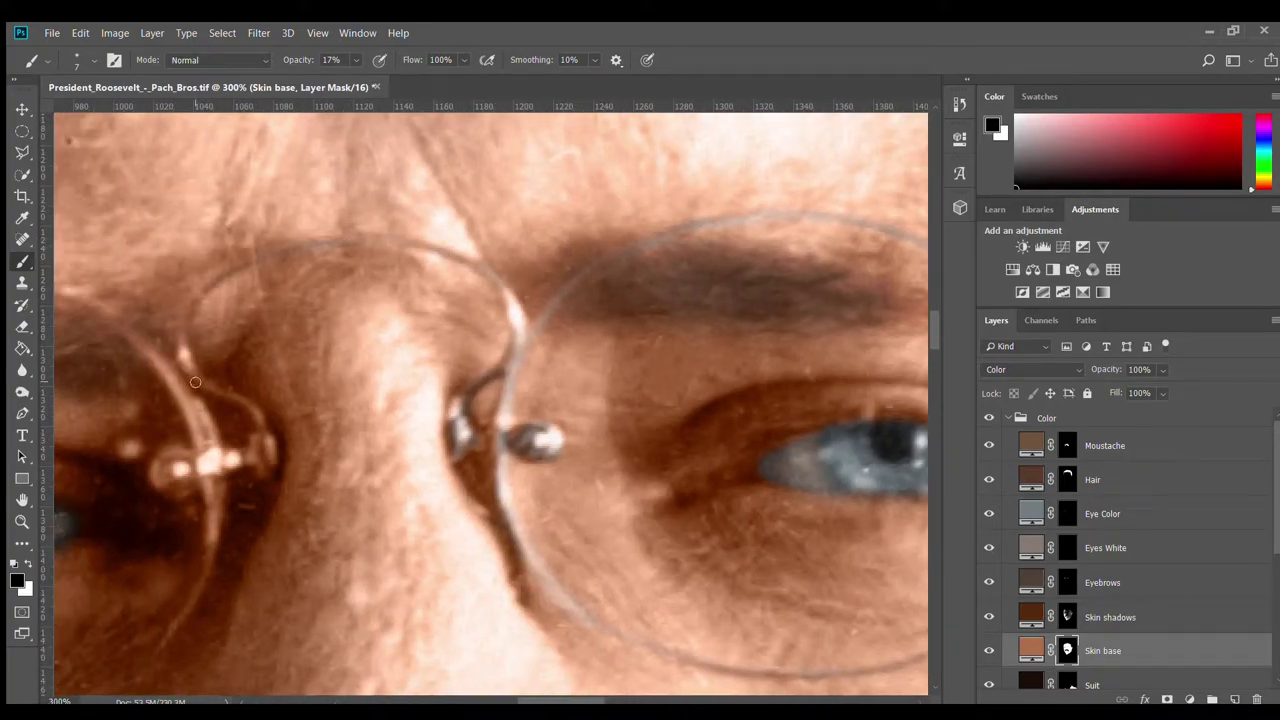
scroll(649, 387, up, 1)
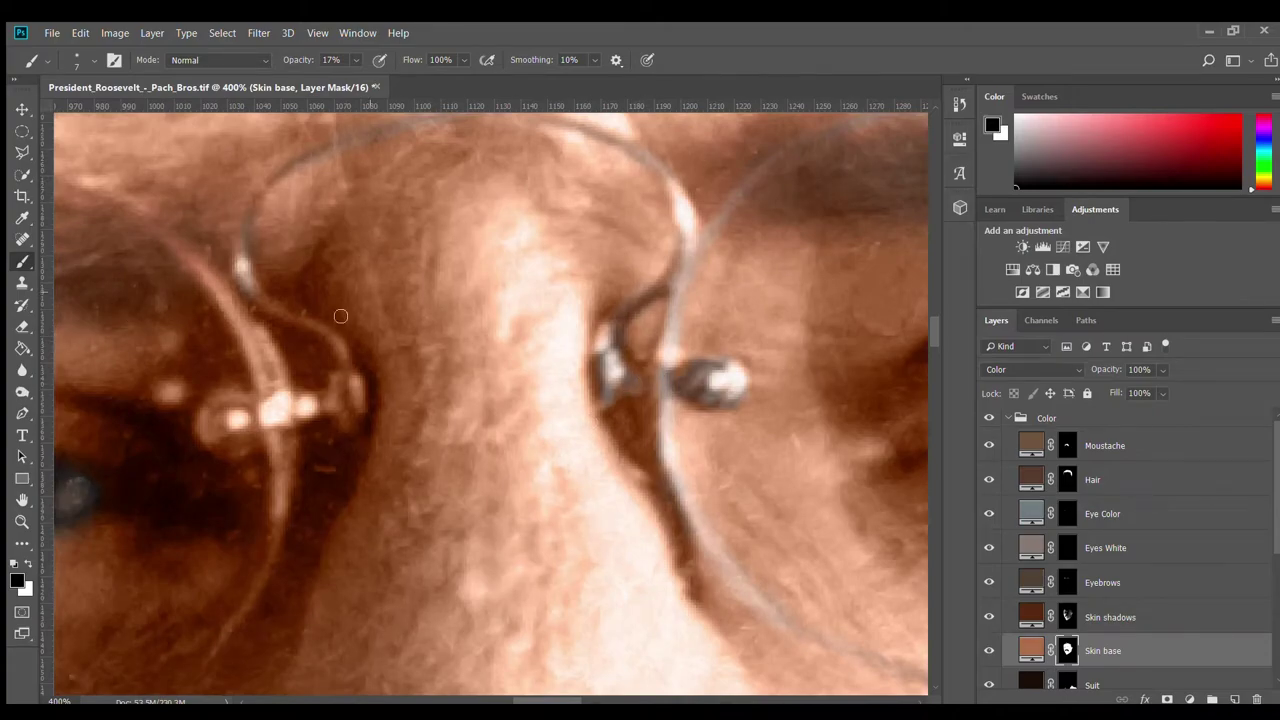
mouse_move(268, 305)
mouse_down()
mouse_move(349, 353)
mouse_move(344, 344)
mouse_move(331, 403)
mouse_up()
scroll(346, 434, left, 3)
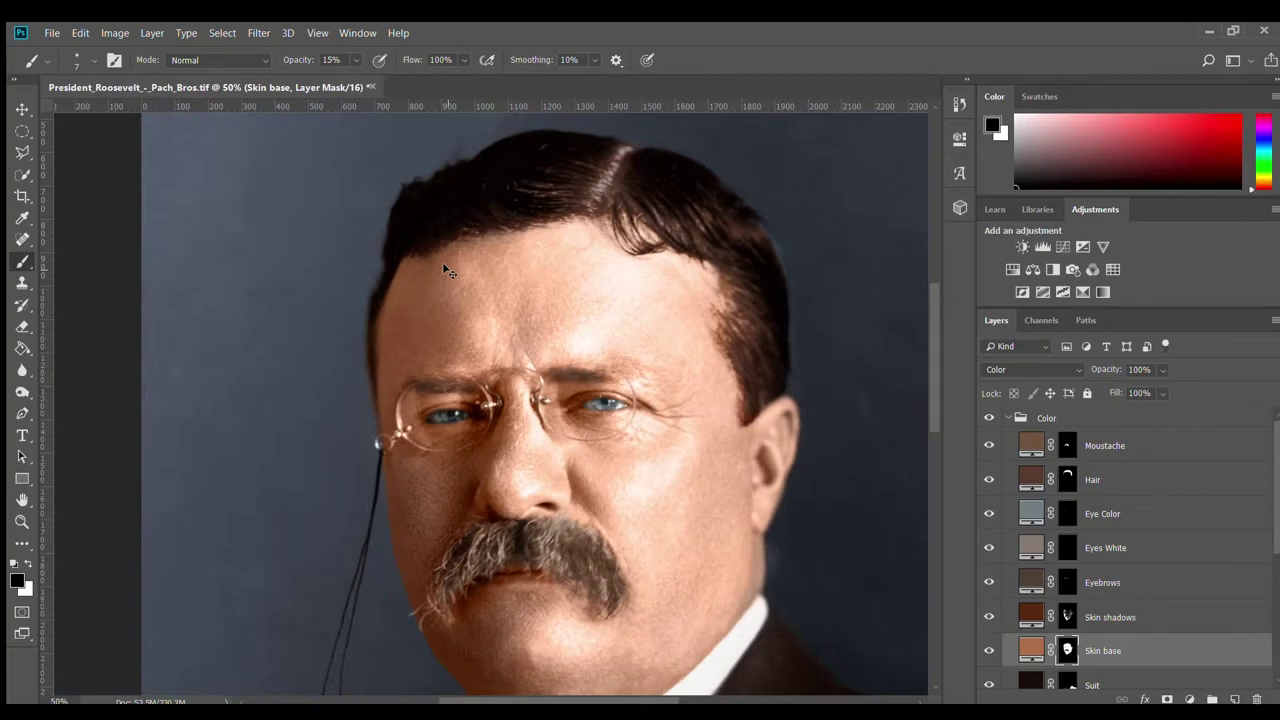
Paint black on the Skin base mask over the lens rim with a size-23 brush at 31% opacity
scroll(442, 262, up, 5)
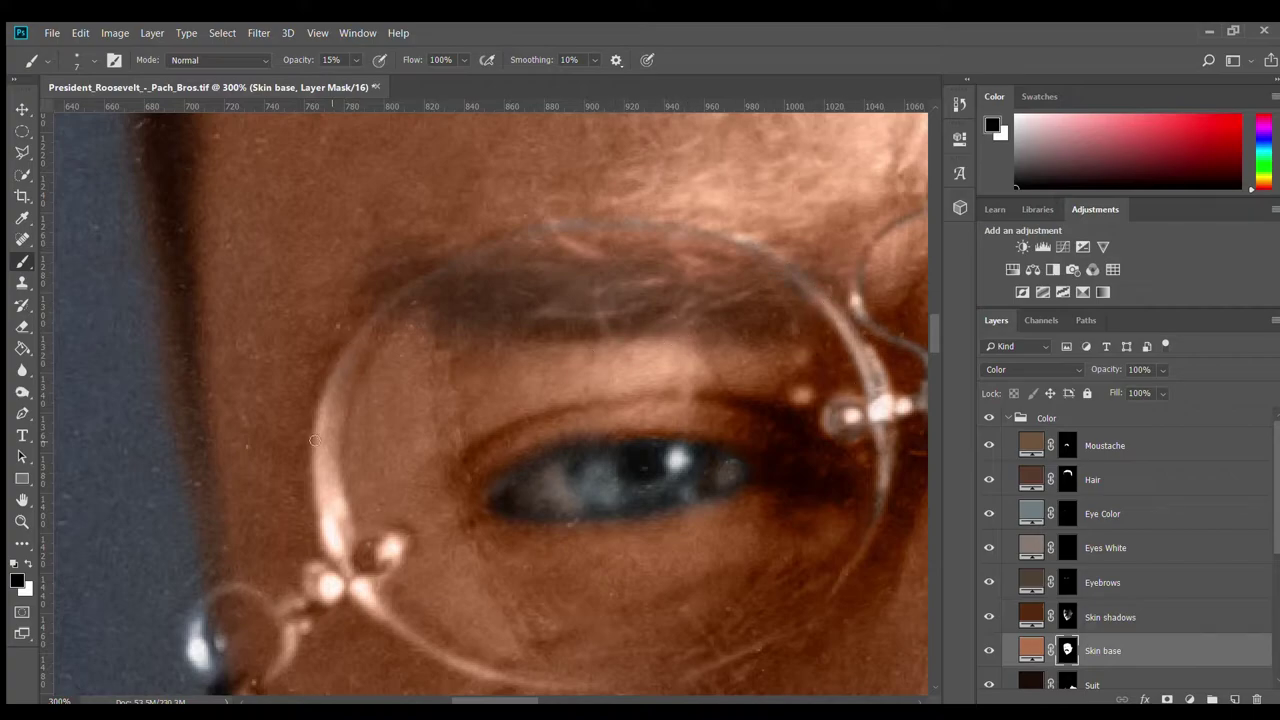
scroll(828, 559, down, 2)
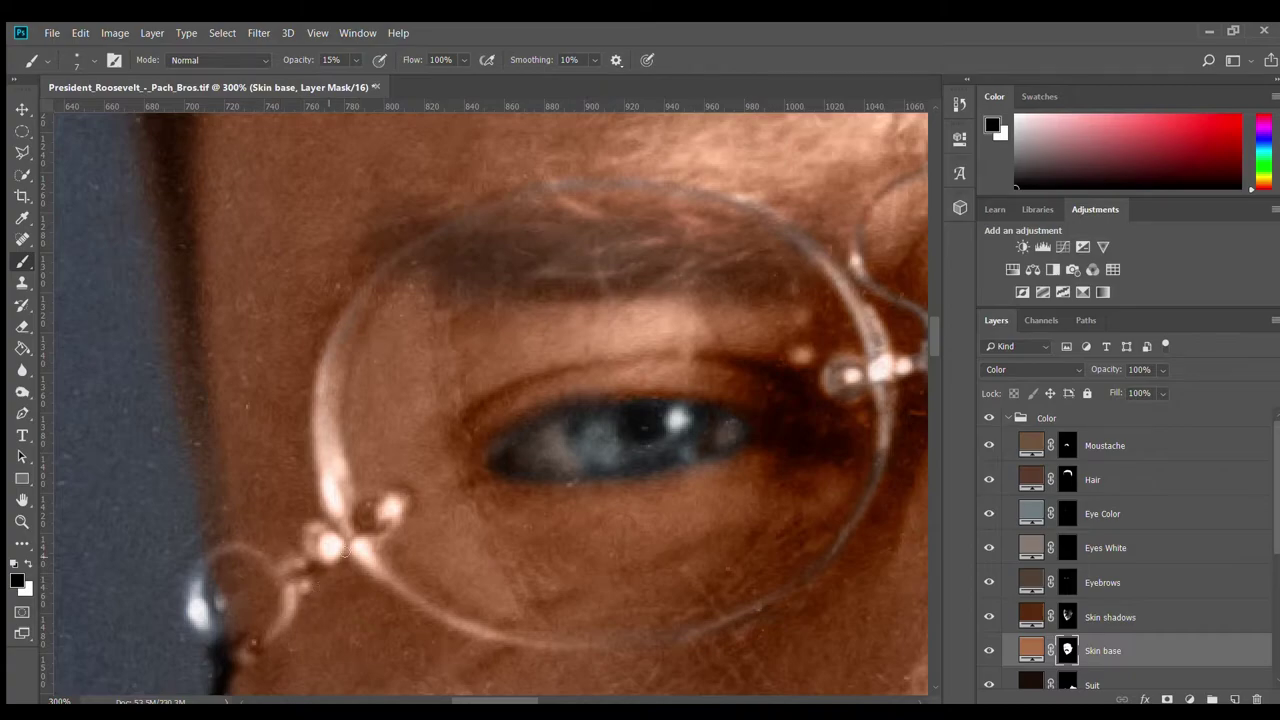
scroll(345, 548, down, 2)
key(2)
key(2)
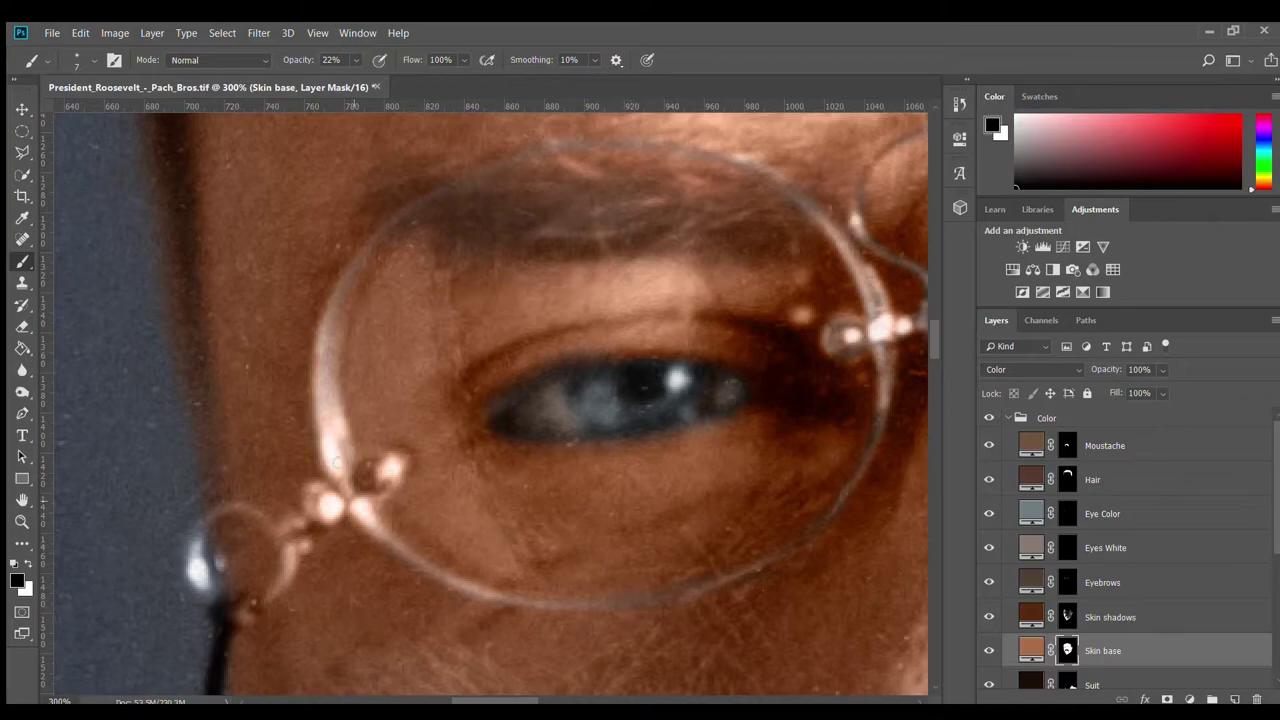
key(3)
key(1)
key(bracketright)
key(bracketright)
key(bracketright)
Finish masking the nose pad with a size-18 brush at 25% opacity, then zoom back out
scroll(371, 428, down, 1)
key(2)
key(5)
key(bracketleft)
key(bracketleft)
key(bracketleft)
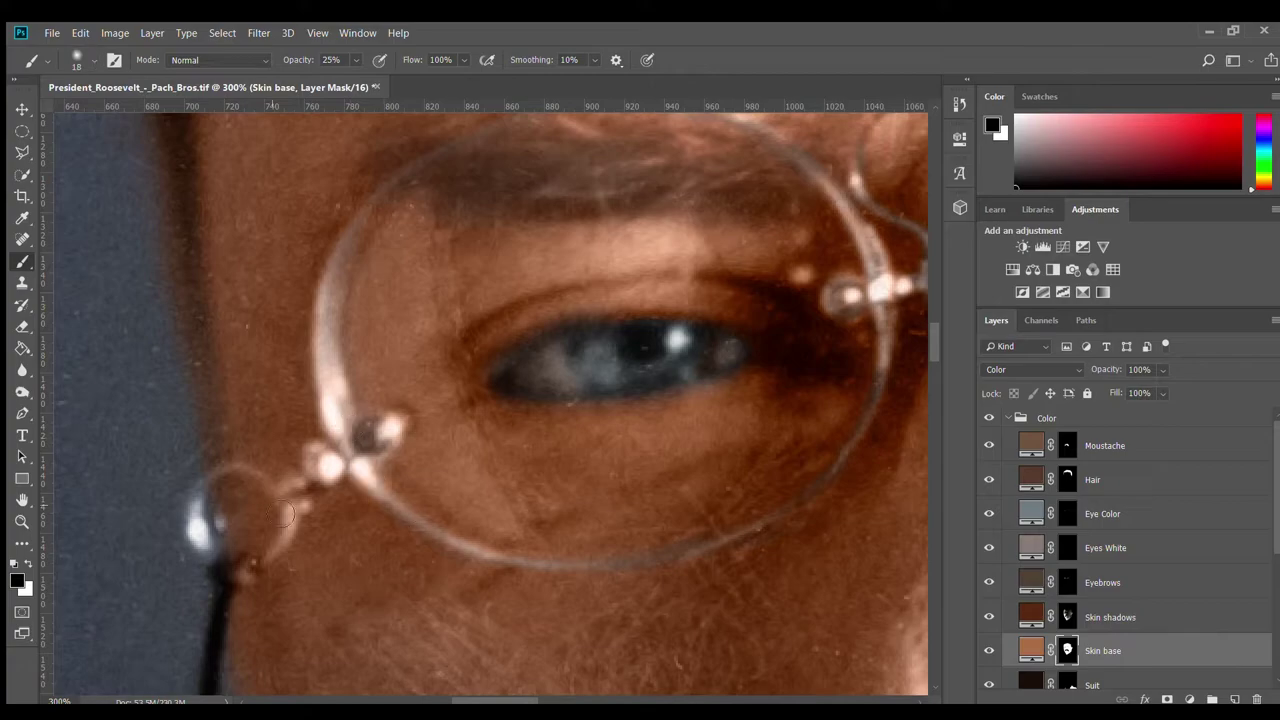
scroll(250, 483, down, 1)
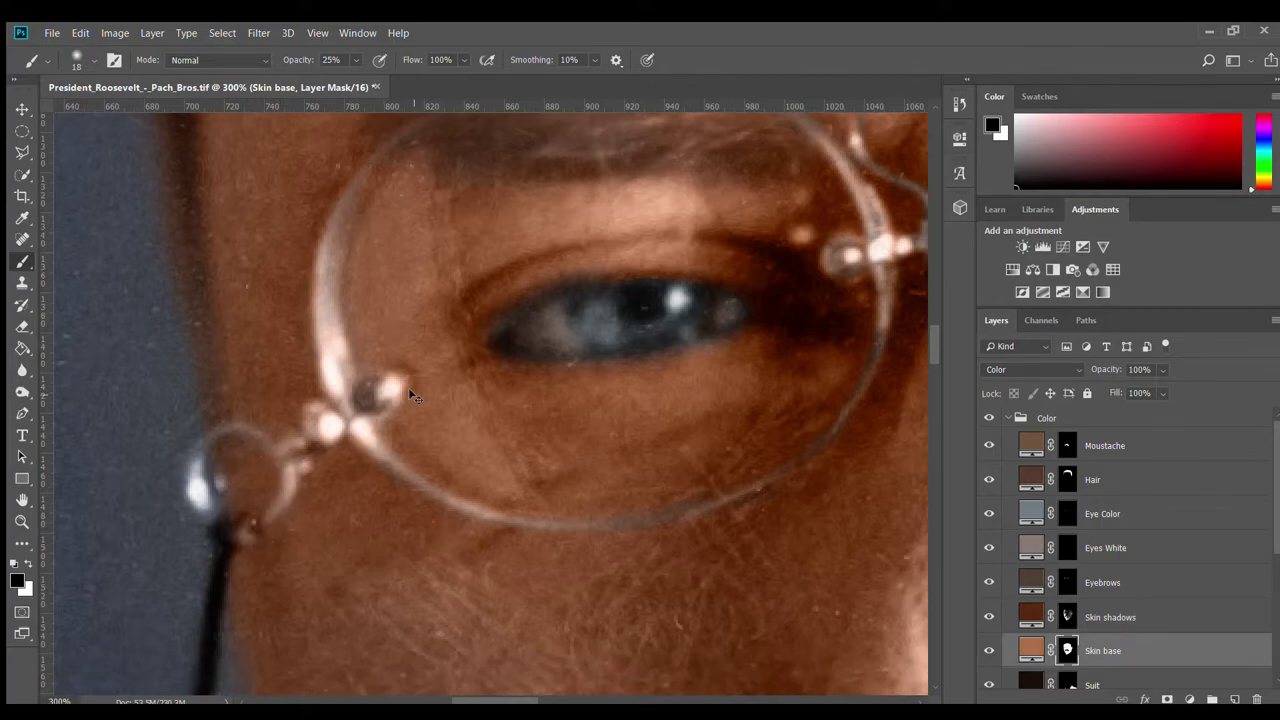
scroll(478, 457, down, 6)
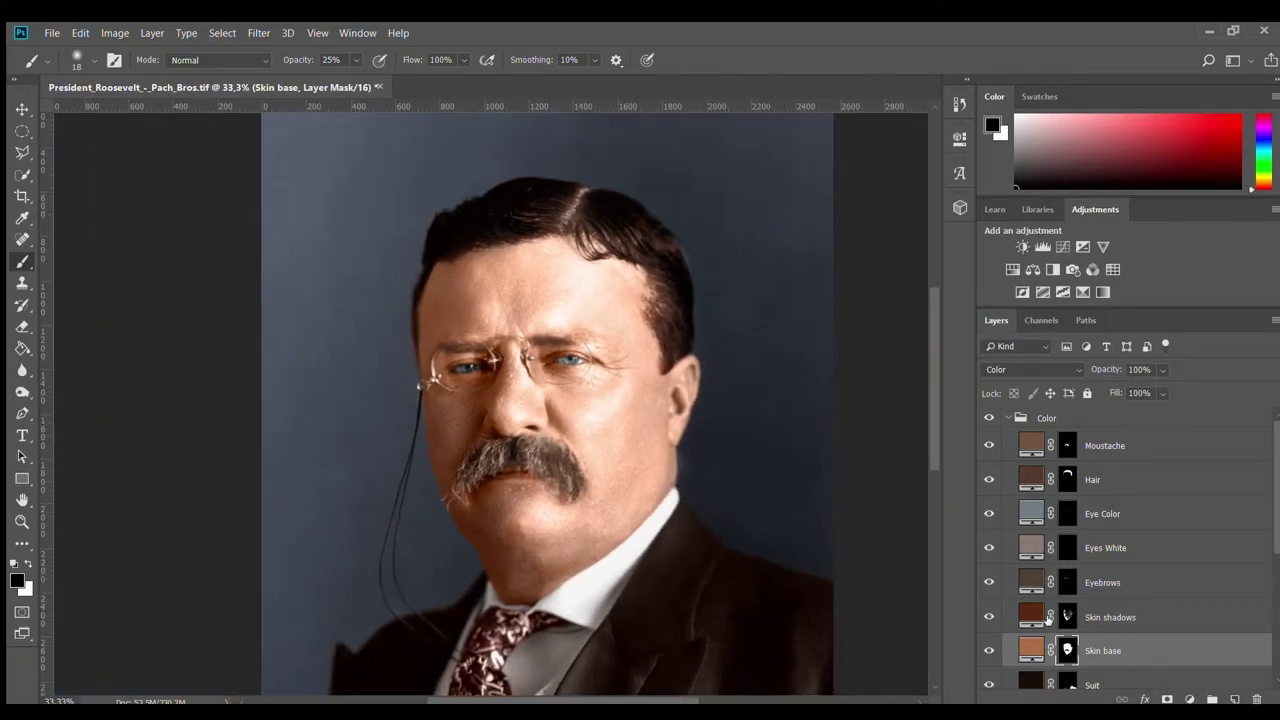
Target the Skin base colour layer instead of its mask and zoom out over the portrait
click(1031, 650)
key(i)
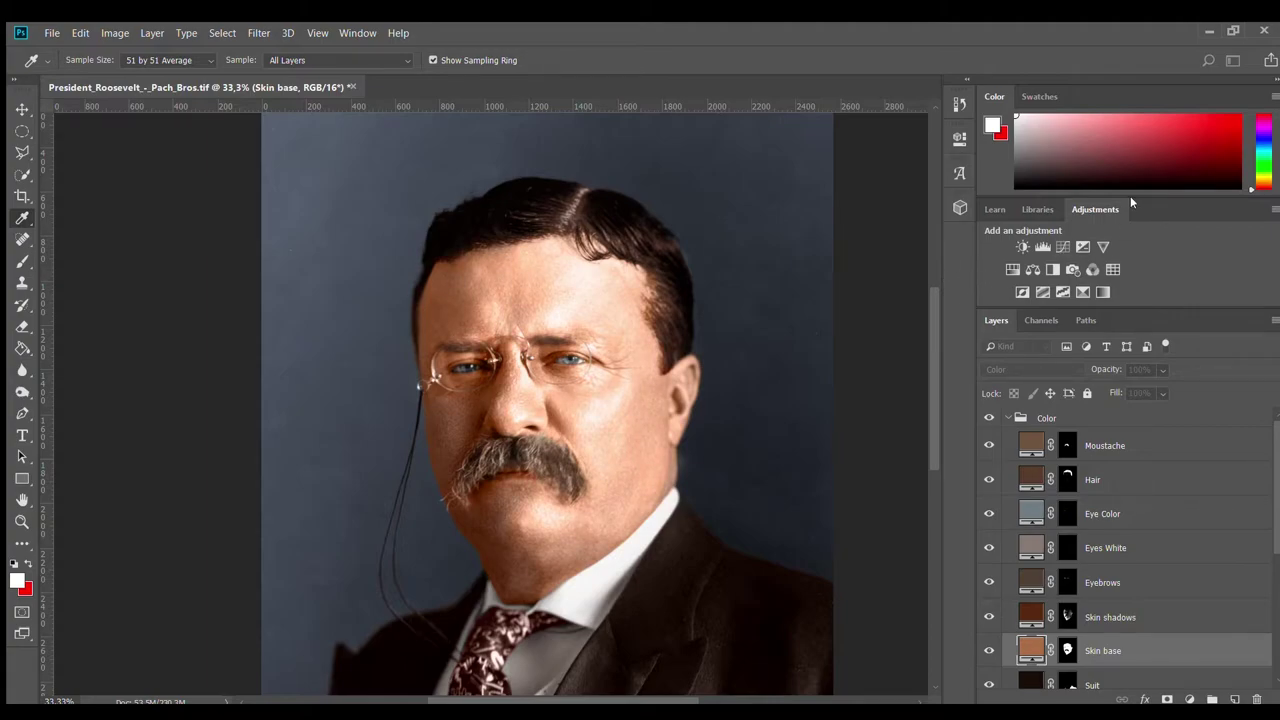
key(ctrl+minus)
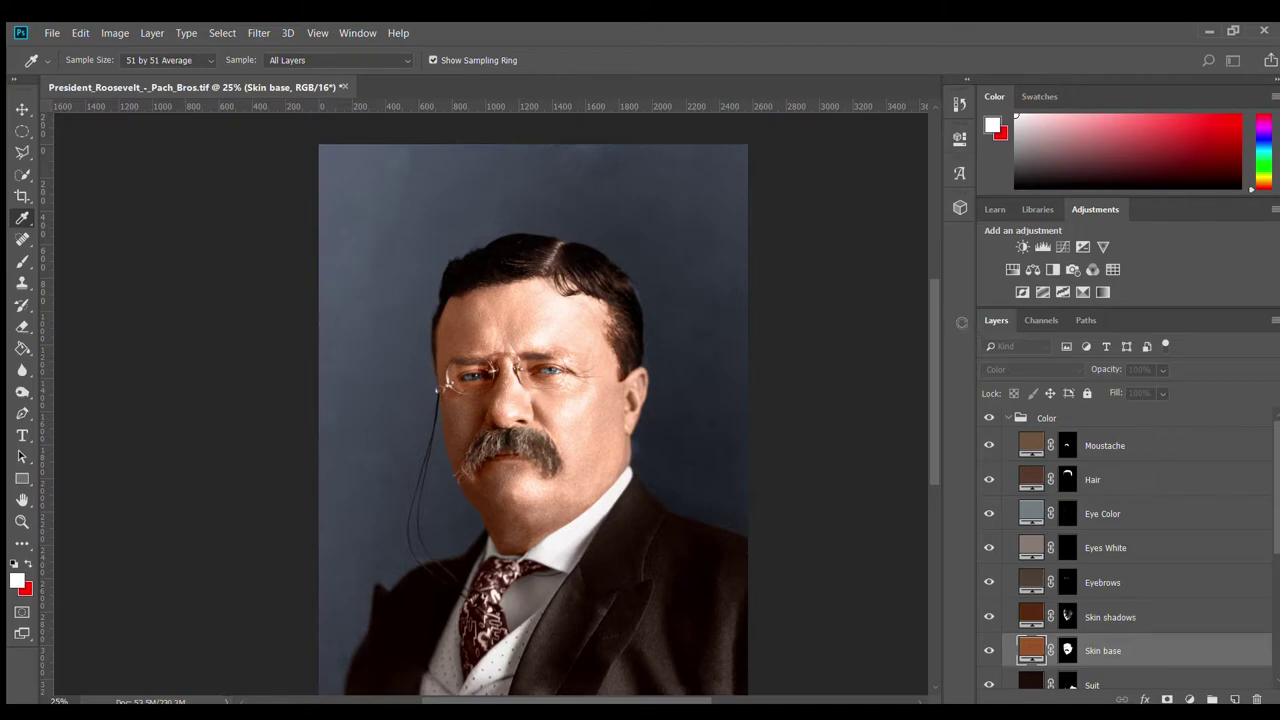
key(b)
scroll(408, 229, down, 2)
Check the Tie and Hair colour layers, then return to the Skin base layer
key(alt+bracketleft)
key(alt+bracketleft)
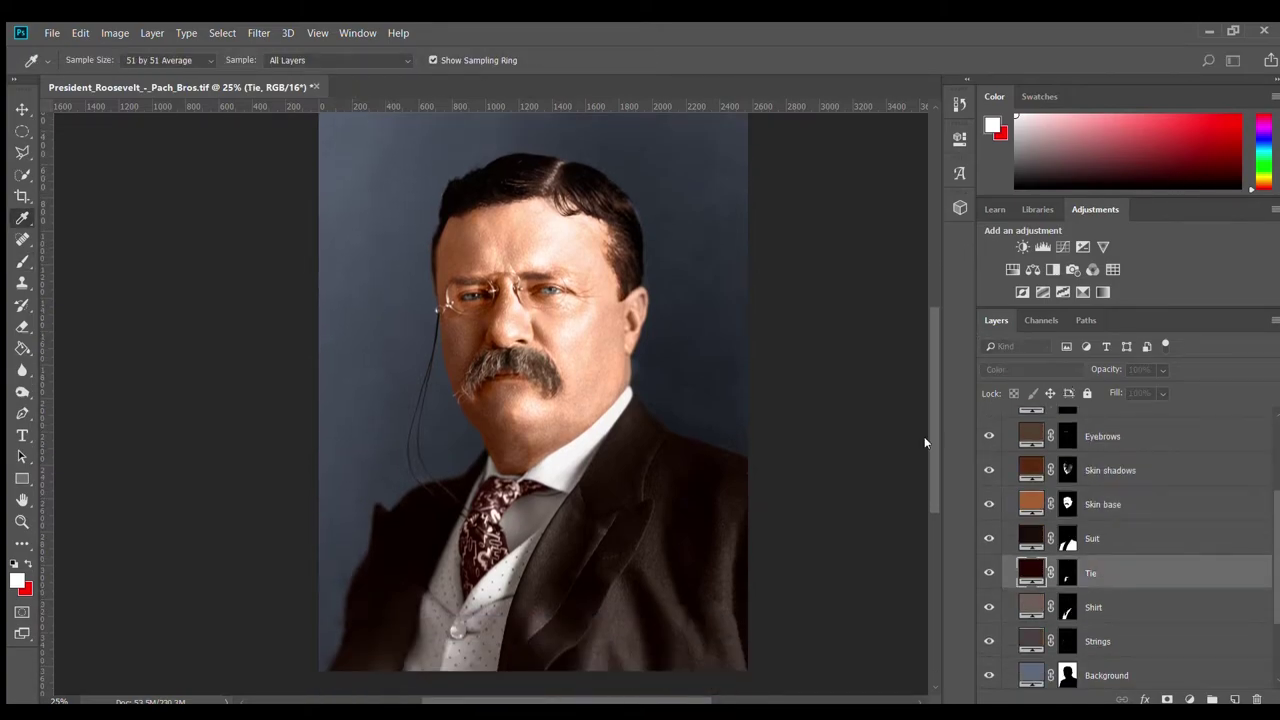
key(b)
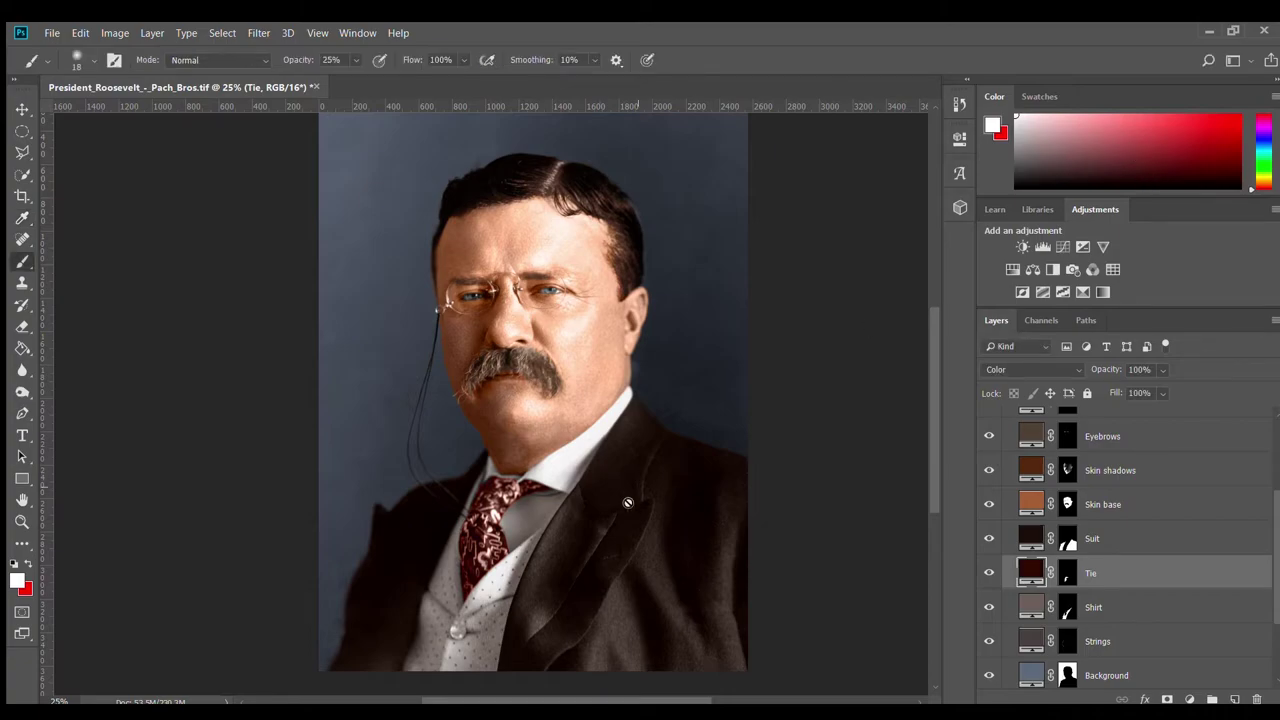
key(ctrl+minus)
scroll(1066, 510, up, 3)
click(1066, 482)
key(i)
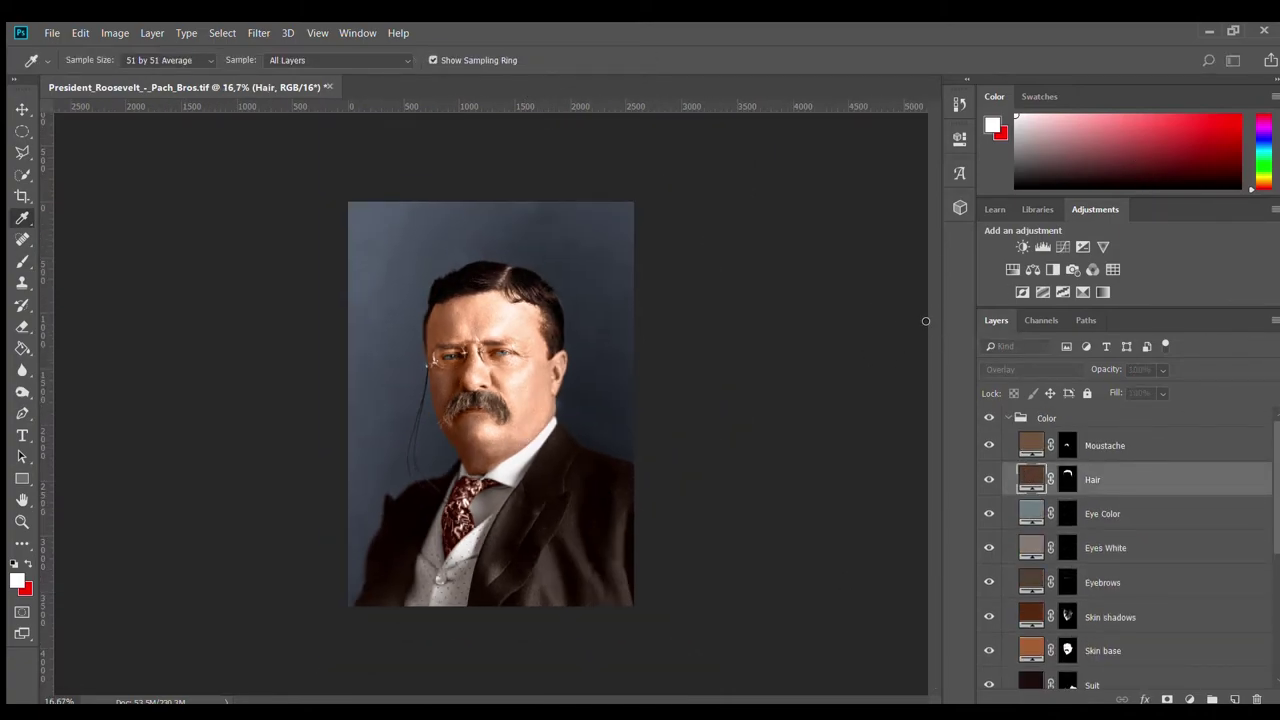
key(b)
scroll(1103, 600, down, 1)
click(1103, 630)
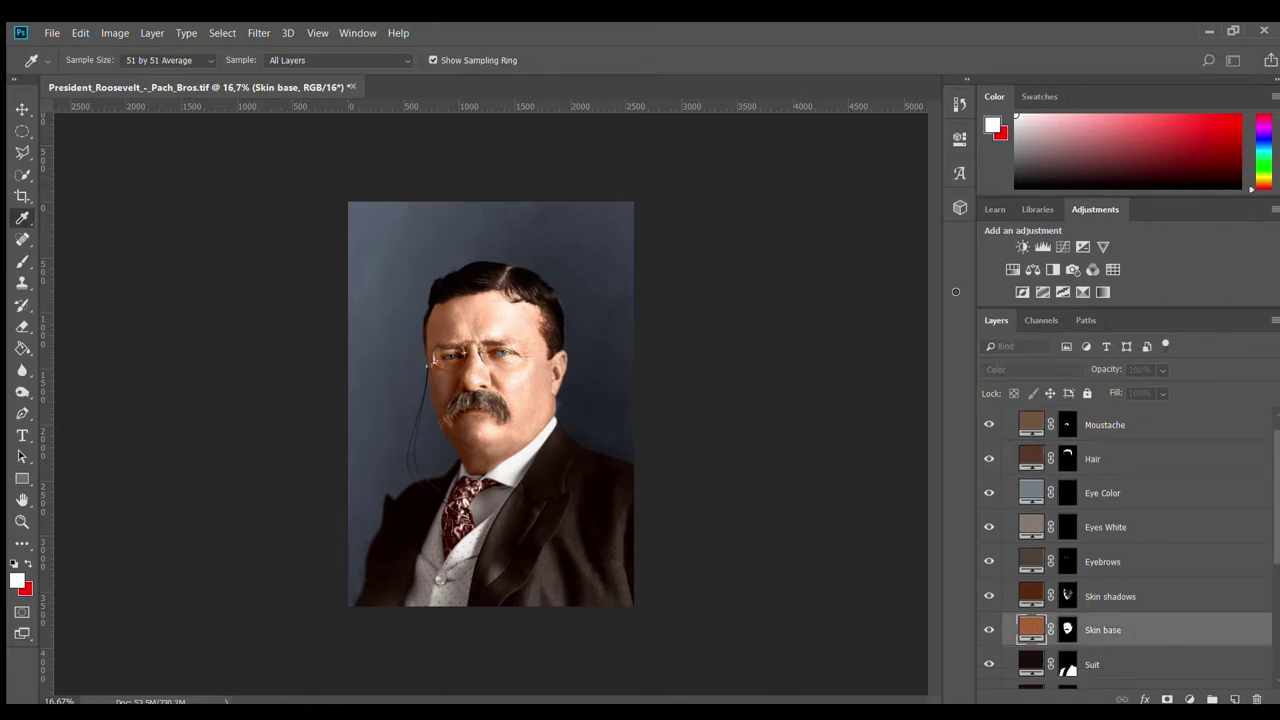